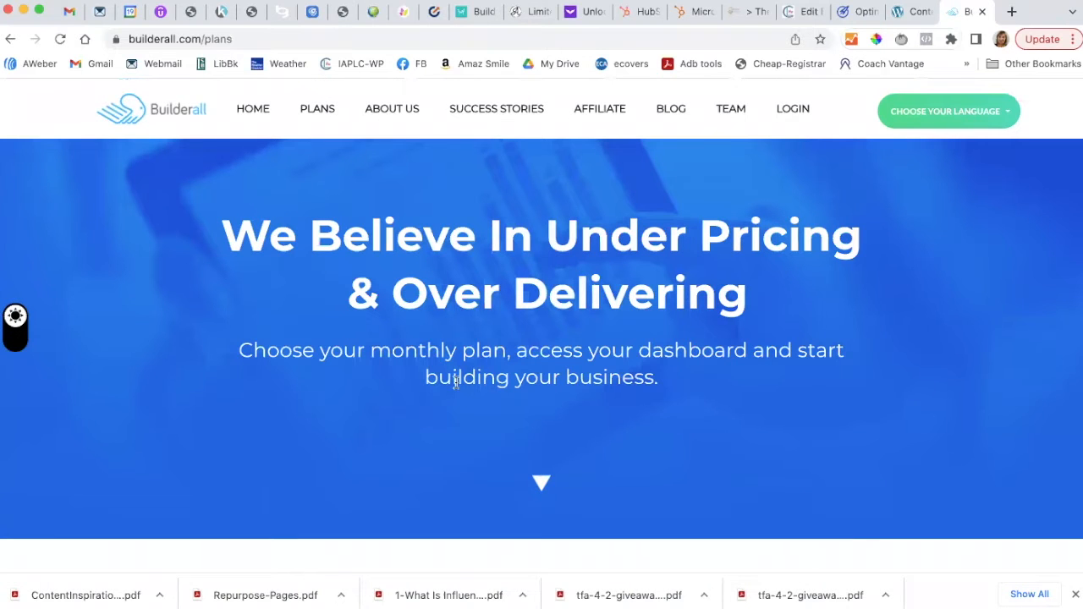
Compare the prices and features of the Cheetah, Marketer, Premium and Funnel Club monthly plans.
scroll(455, 382, "down", 5)
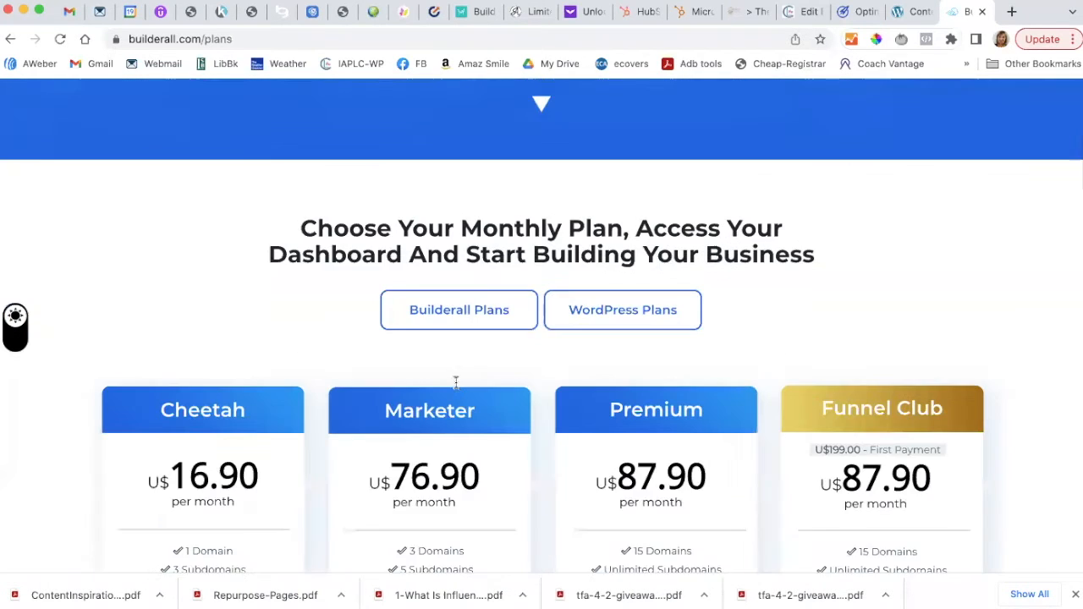
scroll(456, 383, "down", 2)
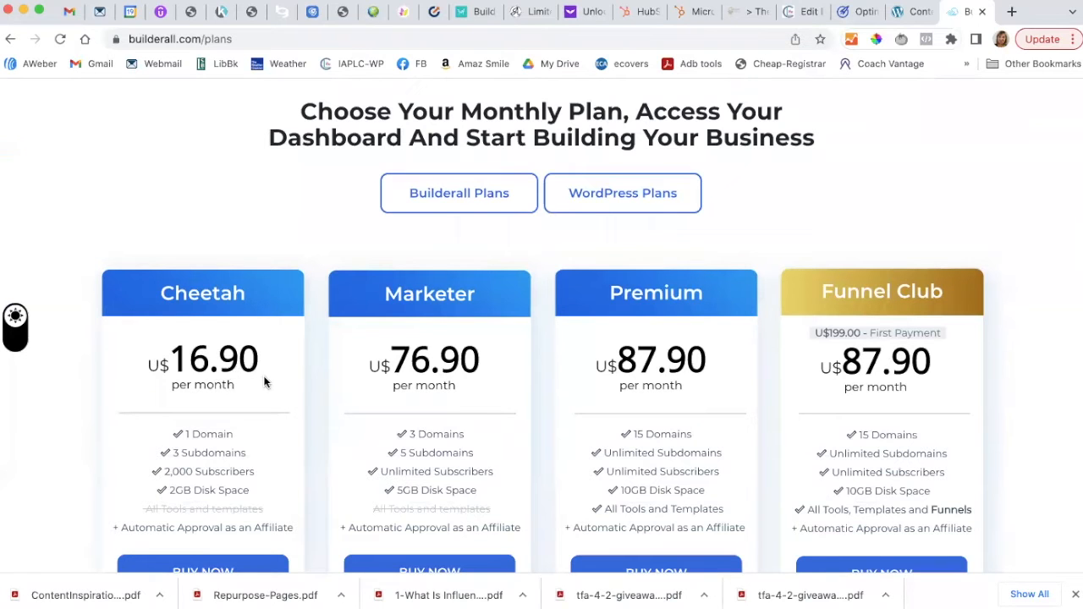
scroll(264, 382, "down", 2)
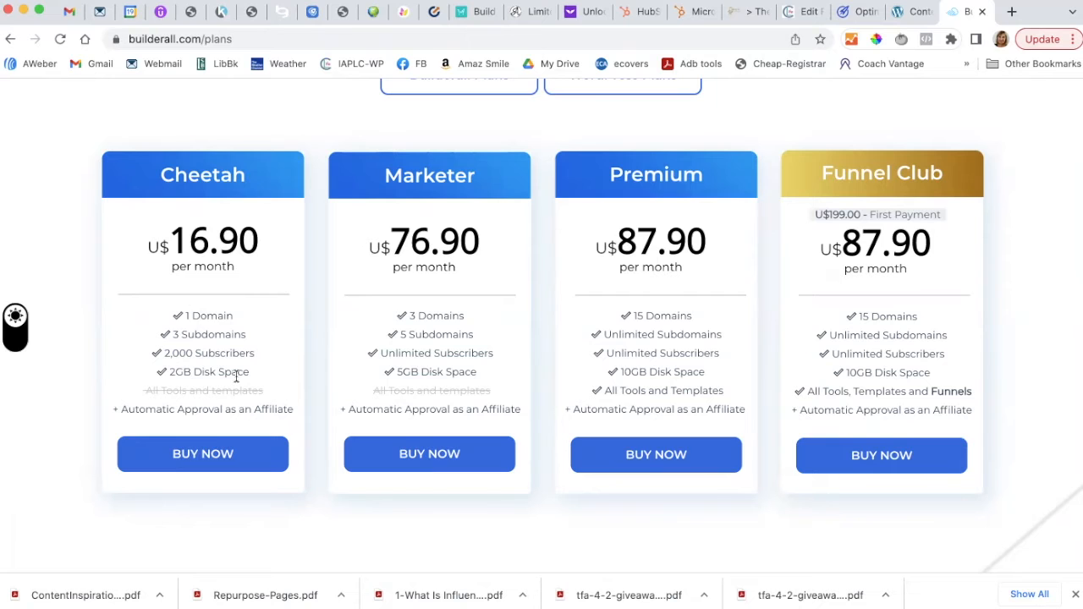
scroll(237, 376, "up", 10)
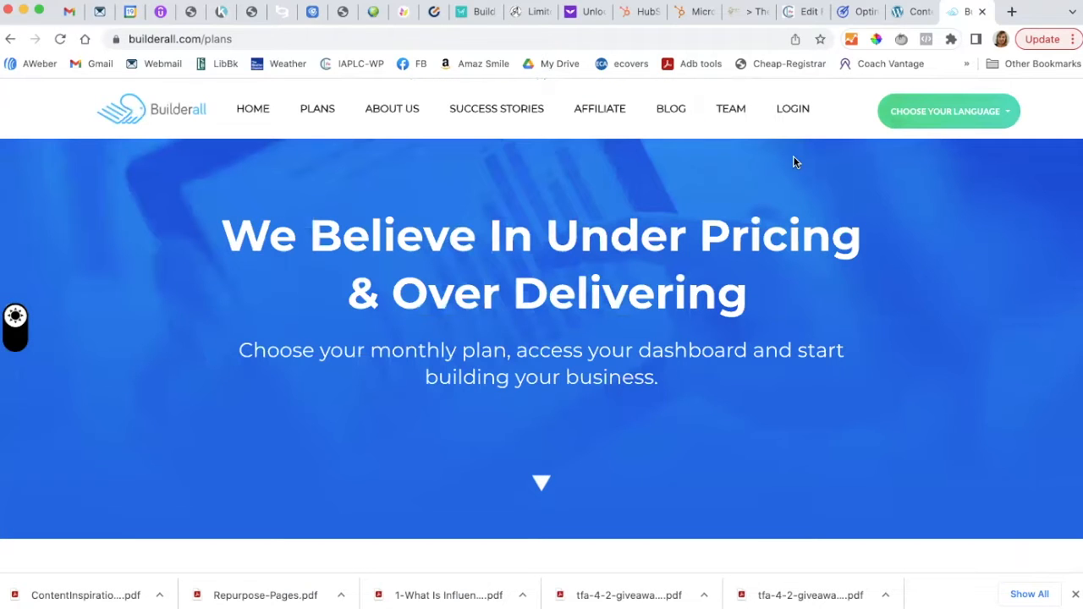
Go to the account dashboard through the site's login and expand Your Latest Projects to review the project cards.
left_click(791, 109)
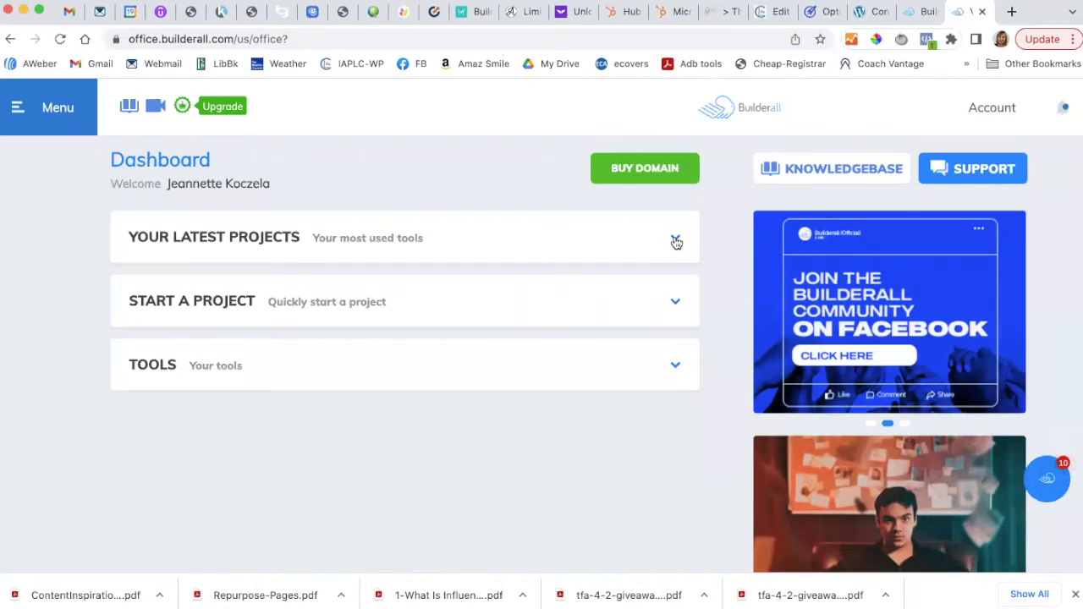
left_click(675, 241)
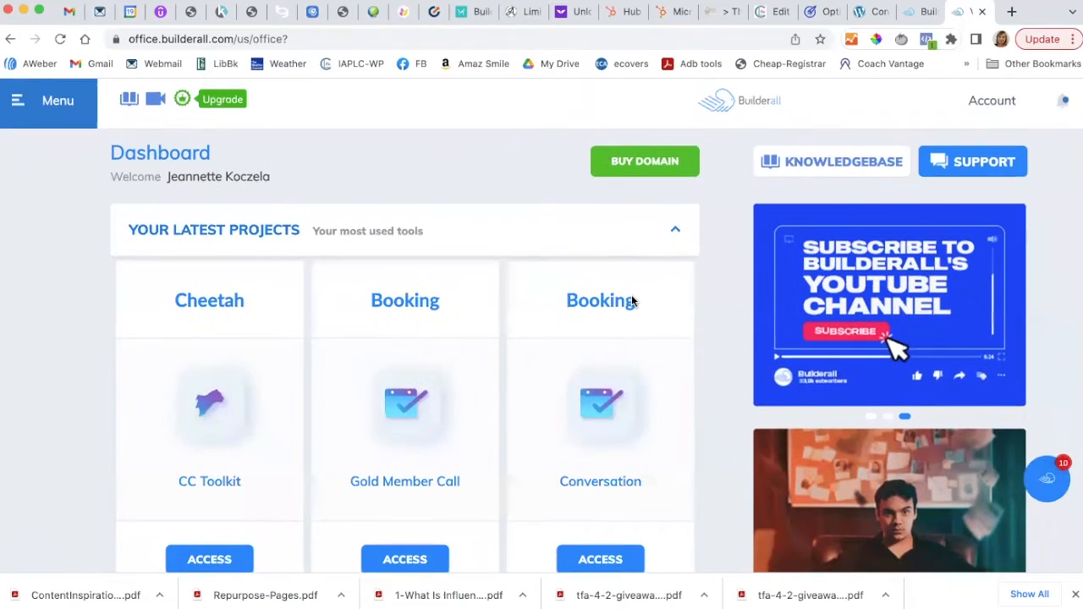
scroll(632, 301, "down", 3)
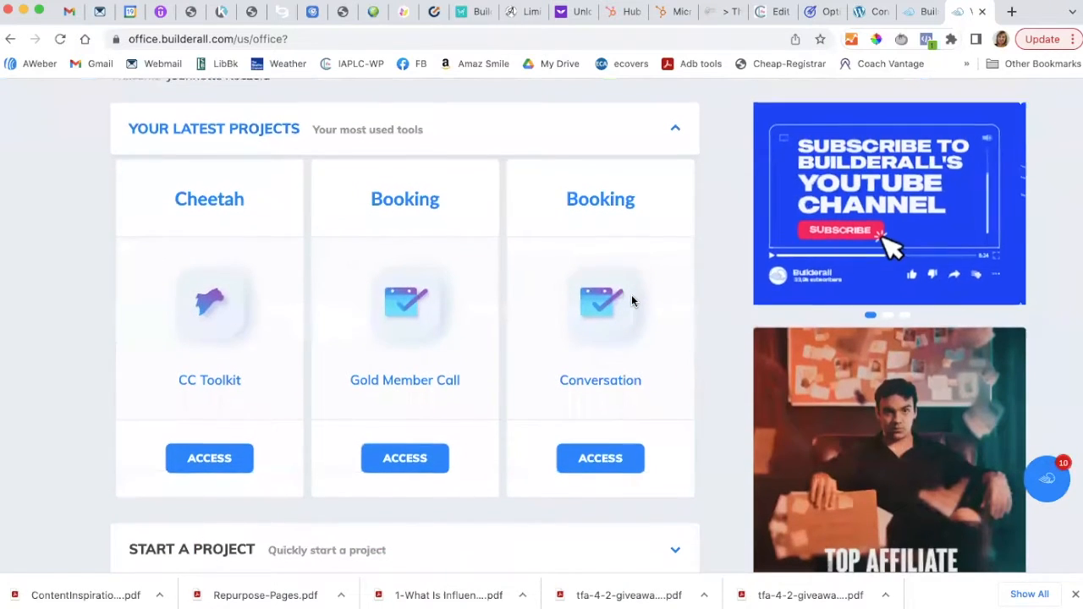
scroll(559, 286, "up", 2)
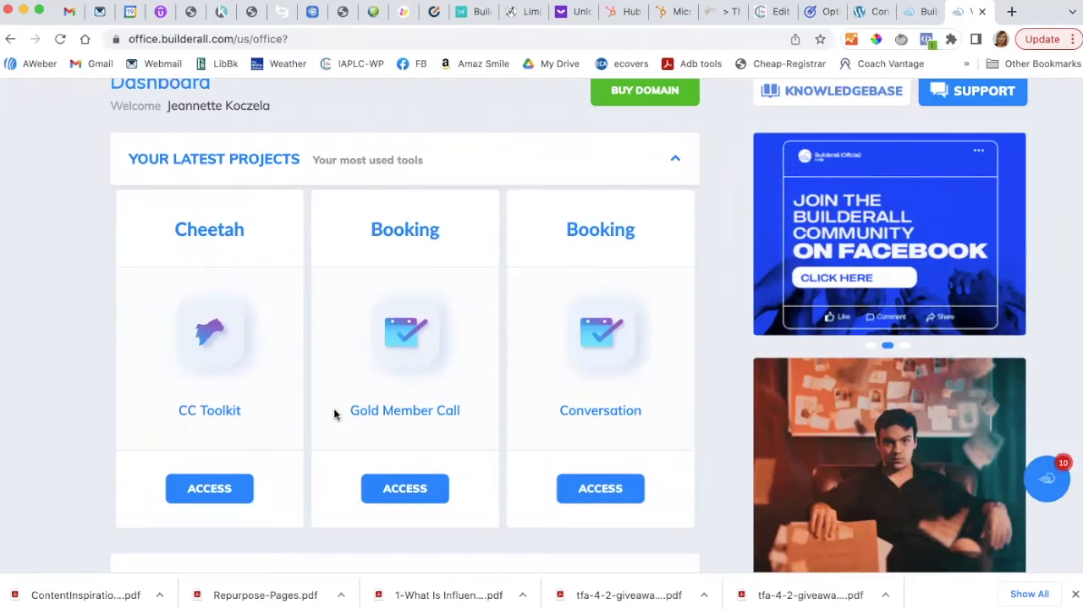
scroll(307, 407, "down", 5)
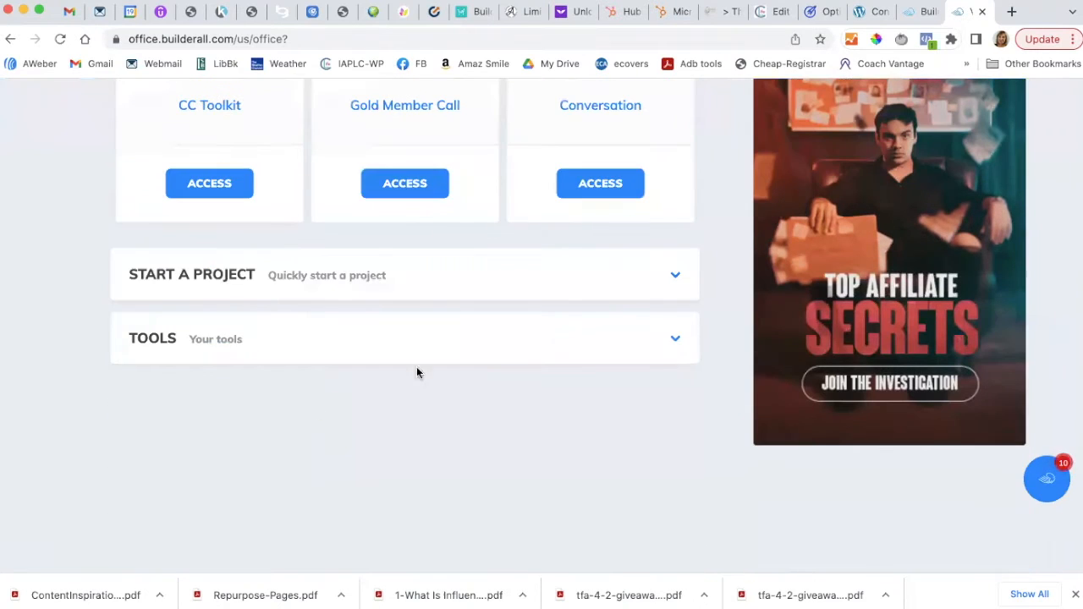
Expand the Start a Project section on the dashboard and review the project types offered.
left_click(676, 278)
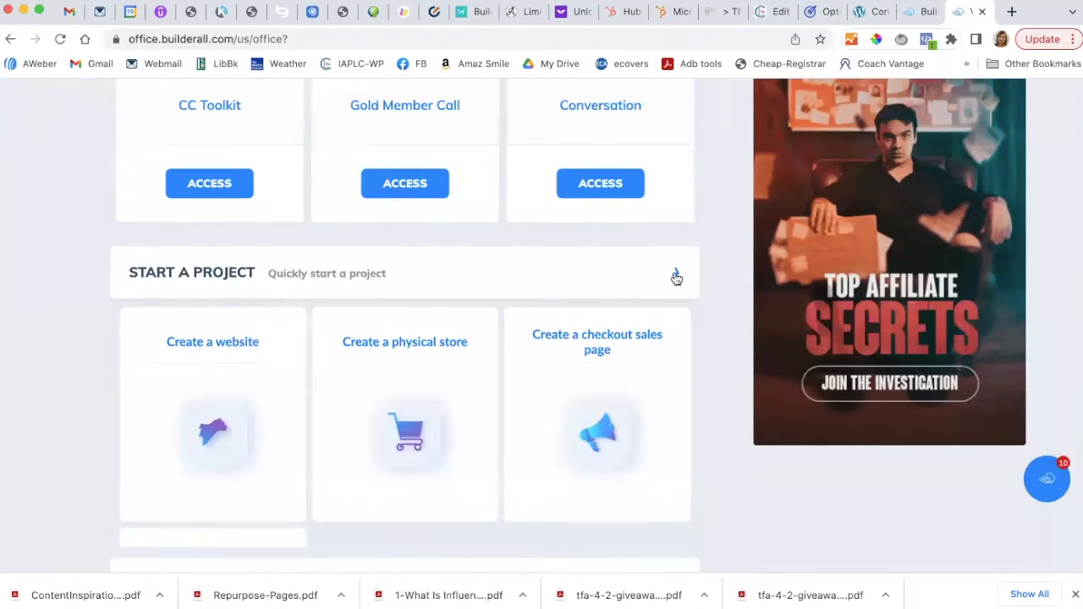
scroll(307, 332, "down", 5)
scroll(335, 331, "up", 2)
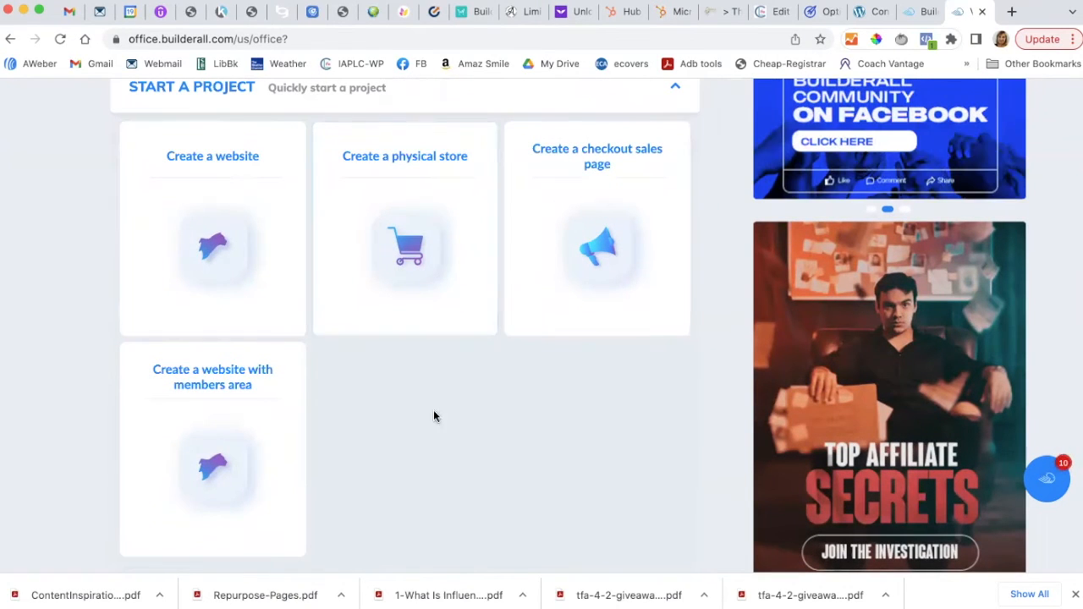
scroll(443, 436, "down", 2)
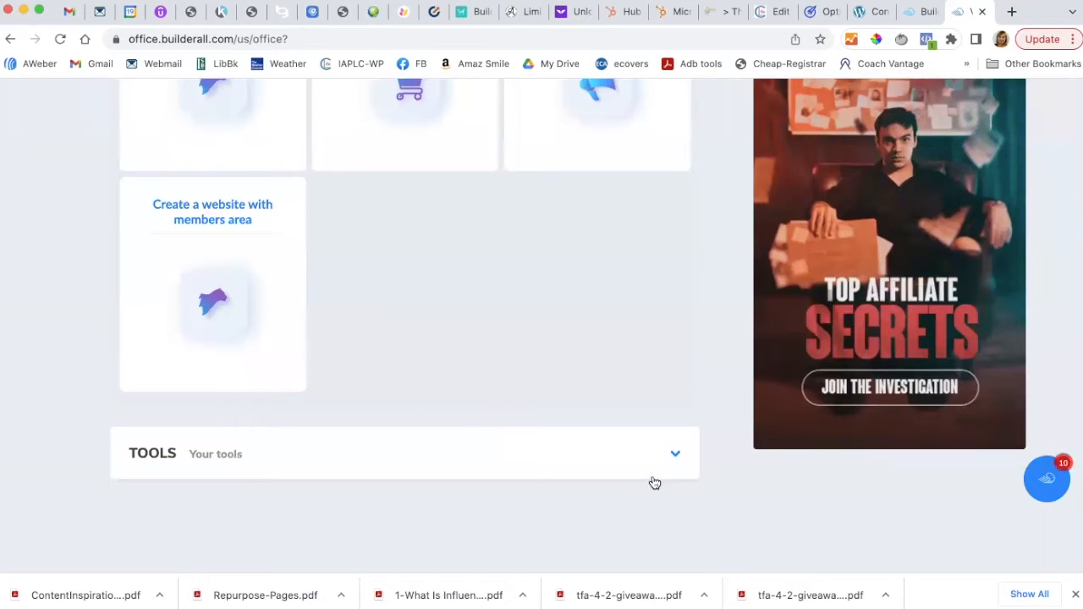
Expand the Tools section and examine the available tool cards, from Cheetah Website Builder to URL Shortener.
left_click(675, 458)
scroll(551, 421, "down", 5)
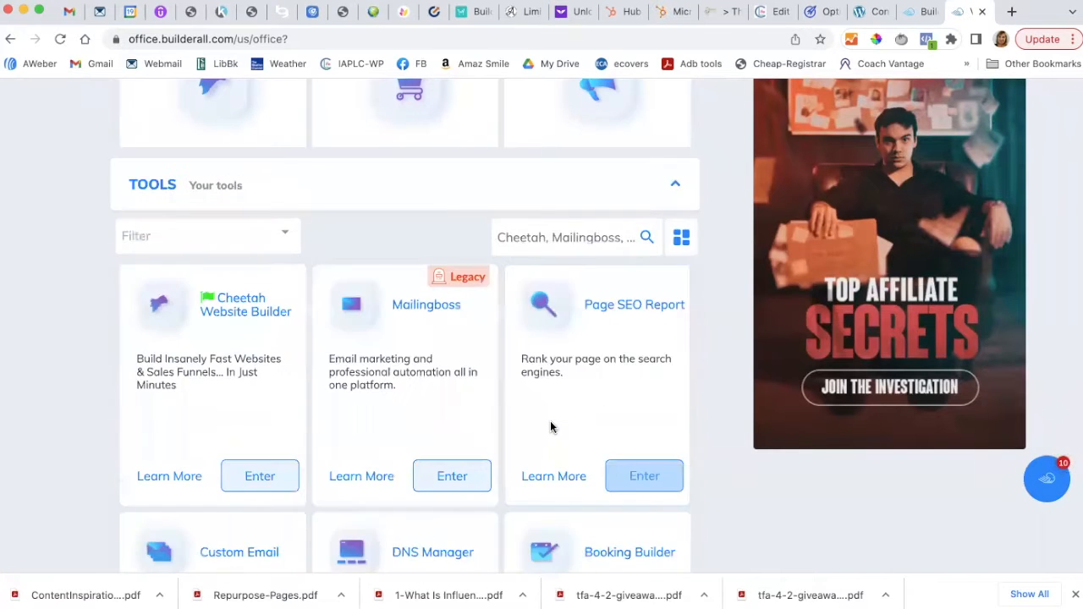
scroll(551, 421, "up", 1)
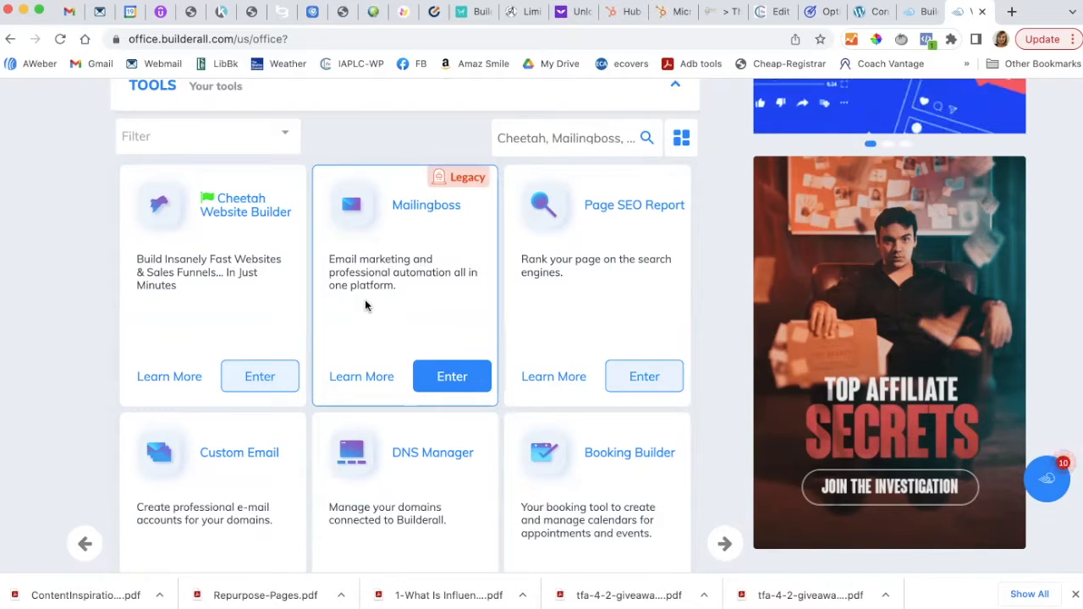
scroll(550, 317, "down", 3)
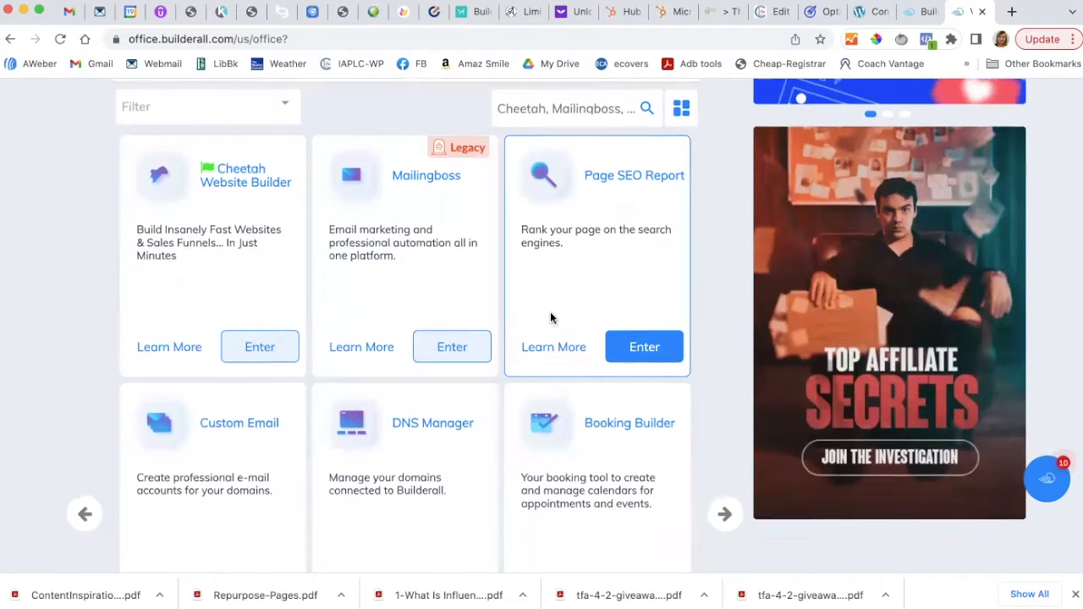
scroll(554, 244, "up", 1)
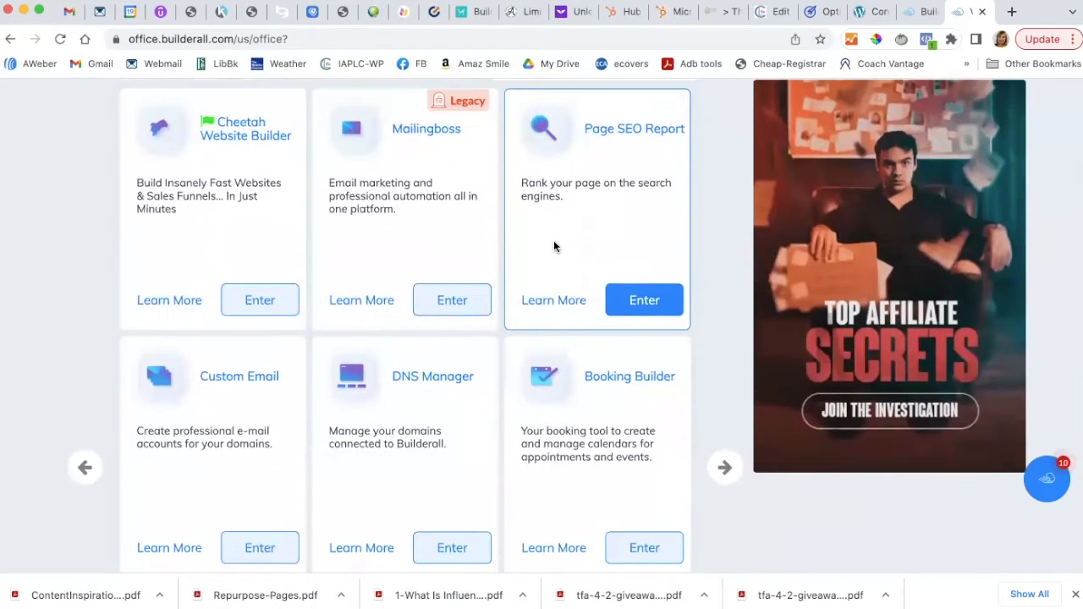
scroll(554, 244, "down", 3)
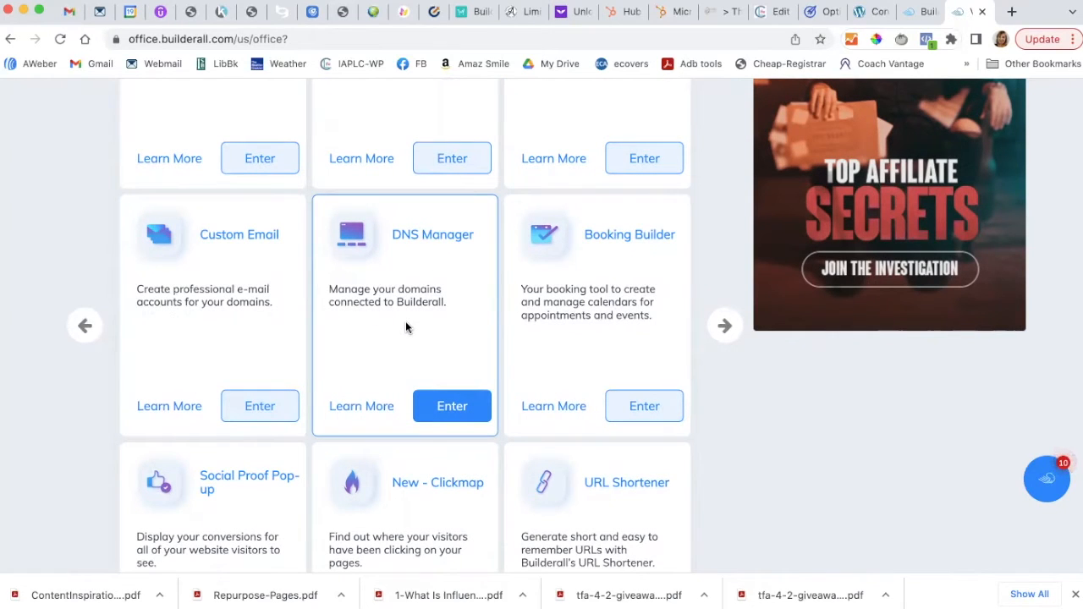
scroll(406, 328, "down", 3)
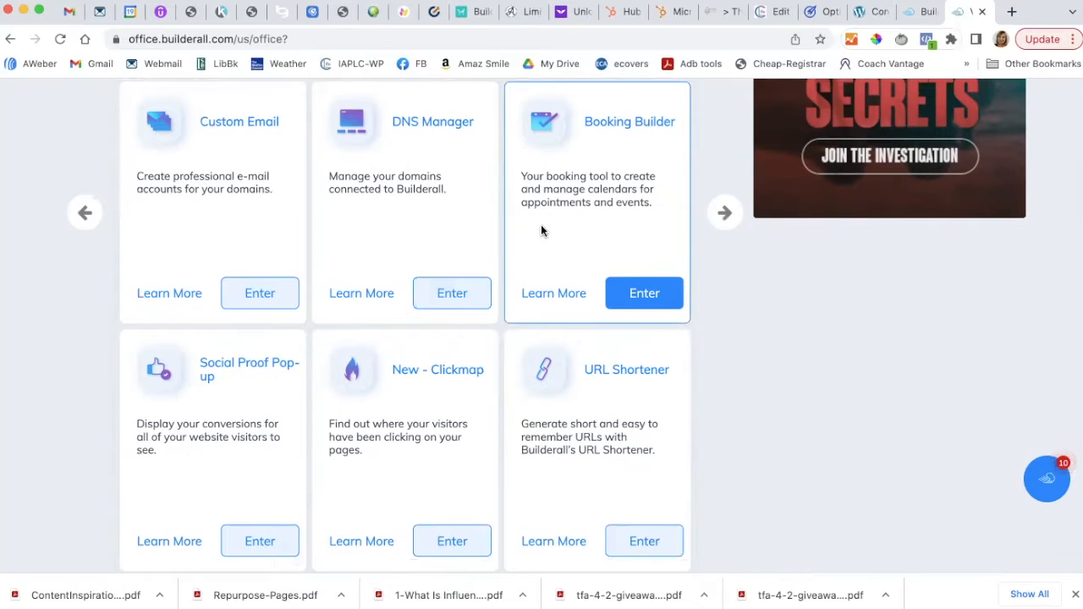
scroll(542, 228, "down", 2)
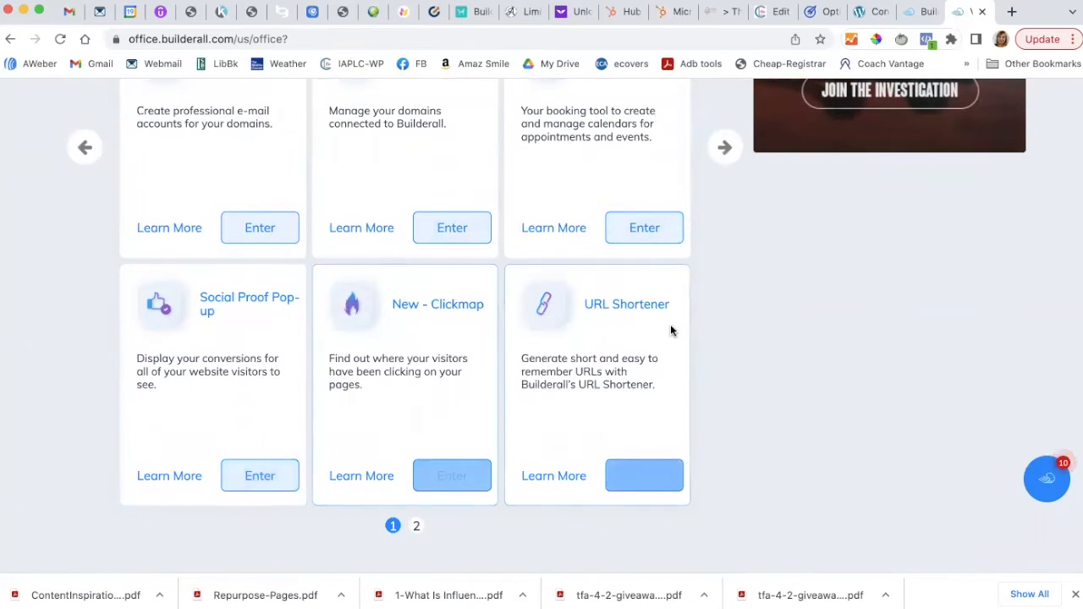
scroll(750, 268, "up", 10)
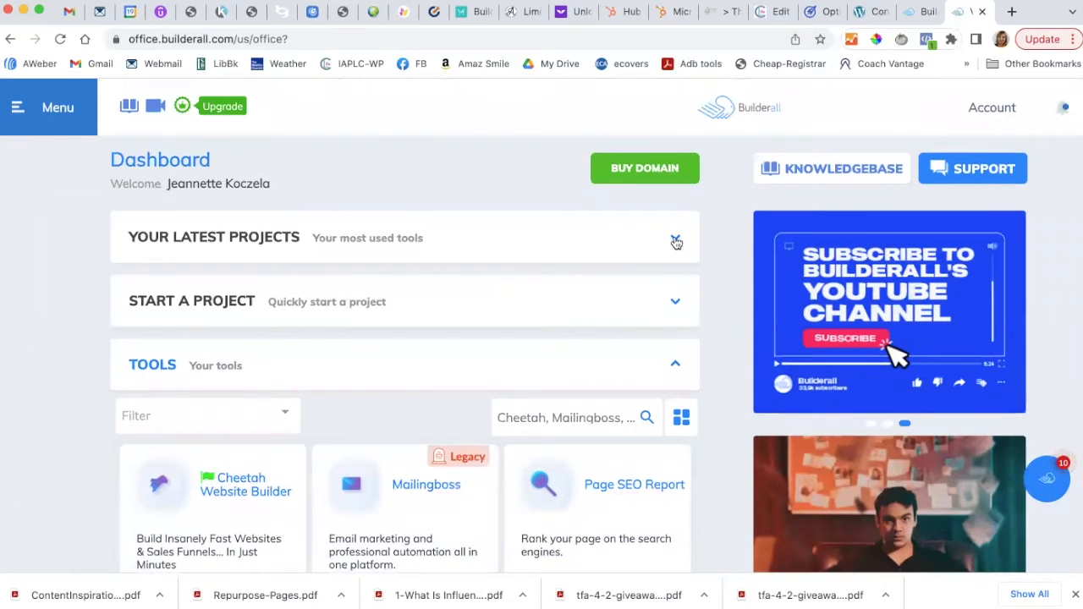
Access the CC Toolkit Cheetah project from Your Latest Projects on the dashboard.
left_click(674, 239)
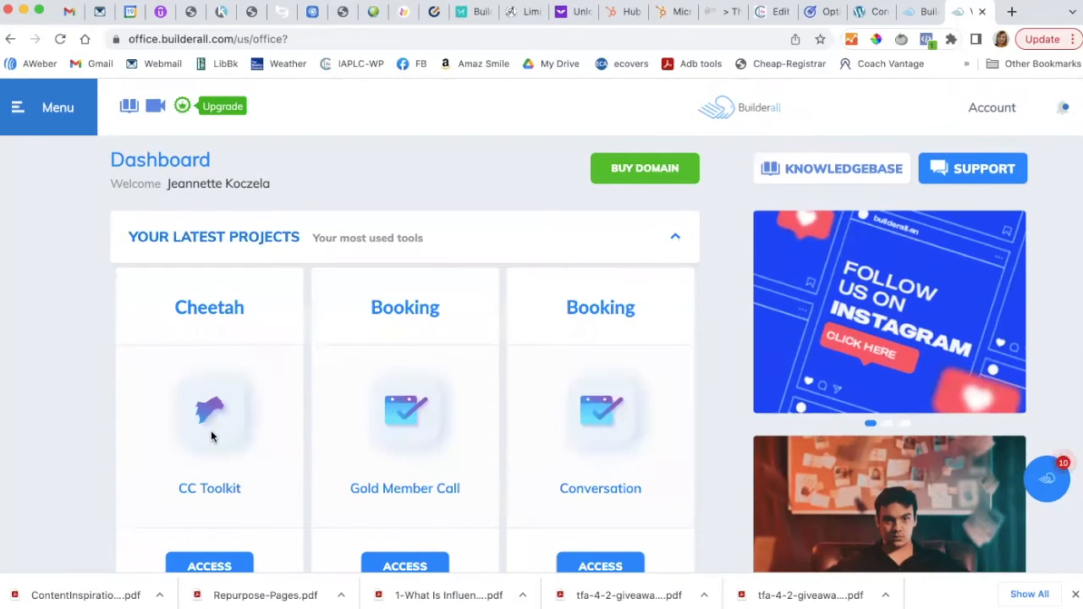
scroll(212, 437, "down", 2)
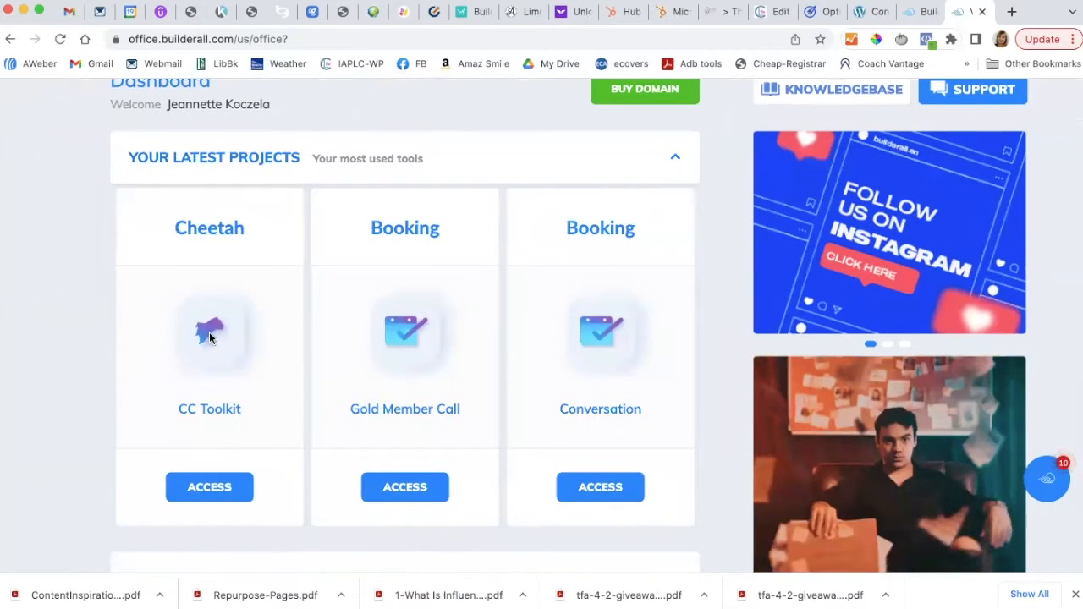
left_click(212, 487)
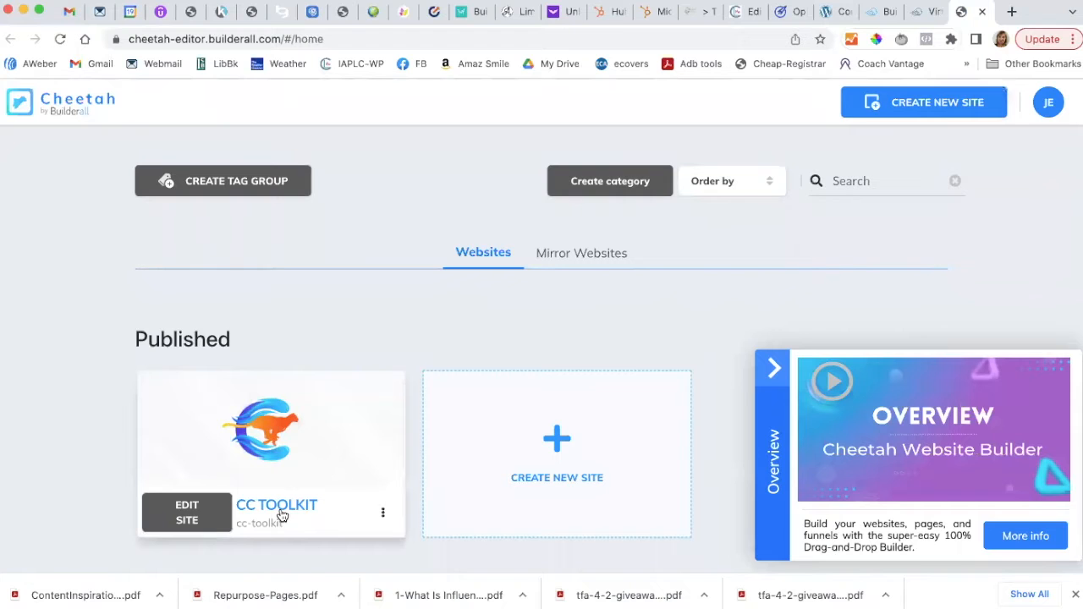
Edit the CC Toolkit site and open its Content Creation home page in the page editor.
left_click(188, 512)
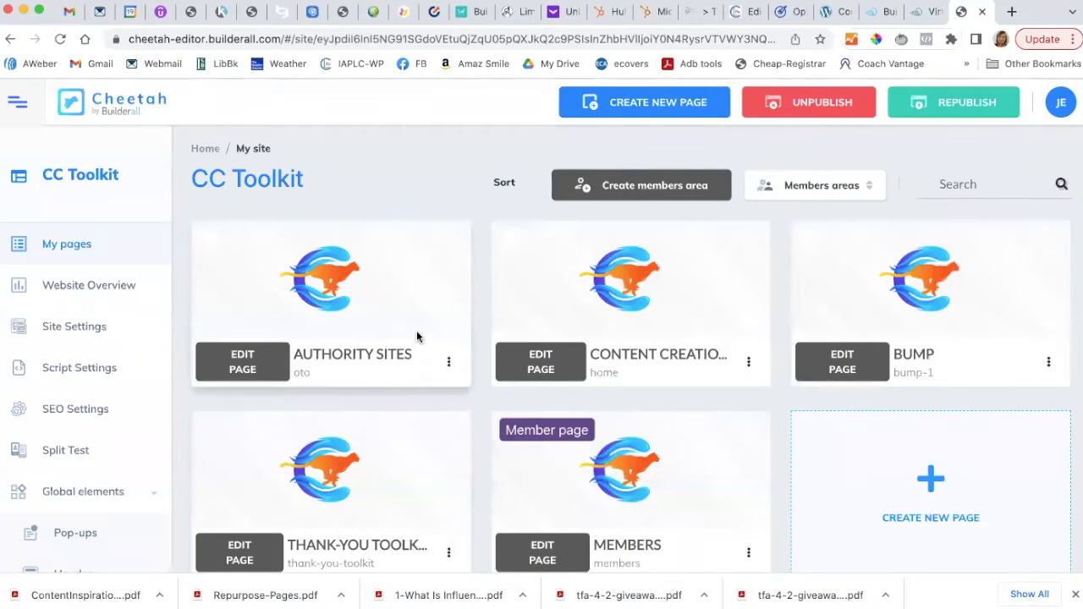
scroll(416, 337, "down", 2)
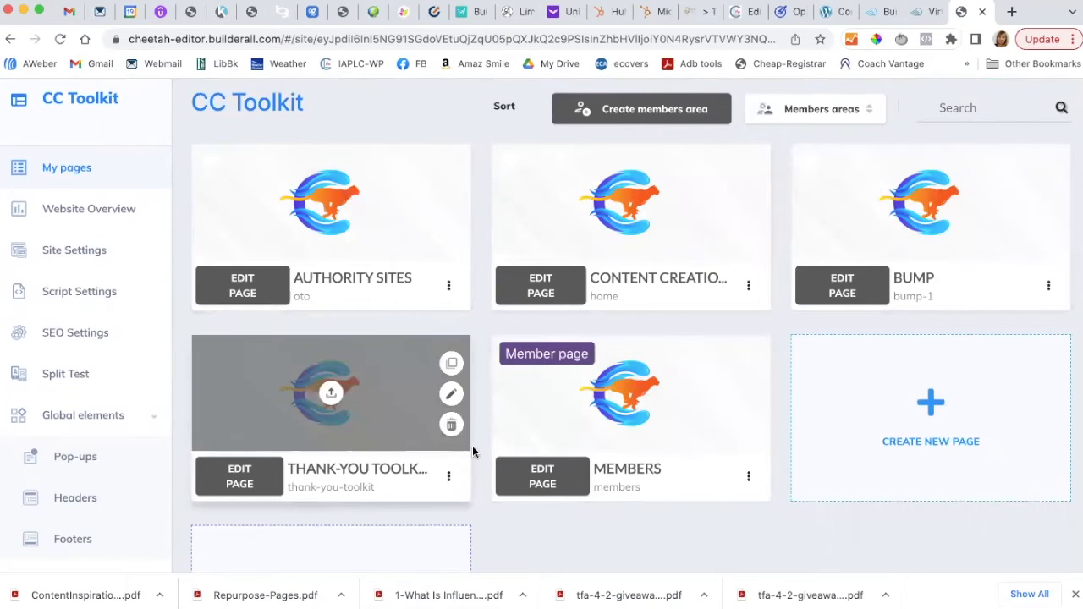
left_click(562, 288)
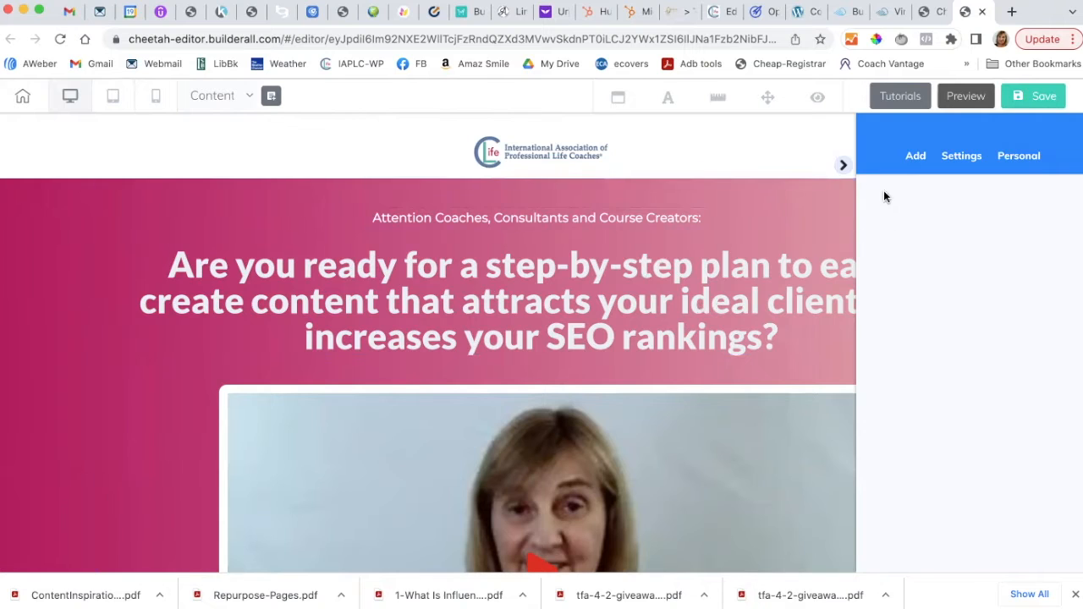
Look at the add options, select the pink headline panel and inspect its Sizes settings.
left_click(916, 159)
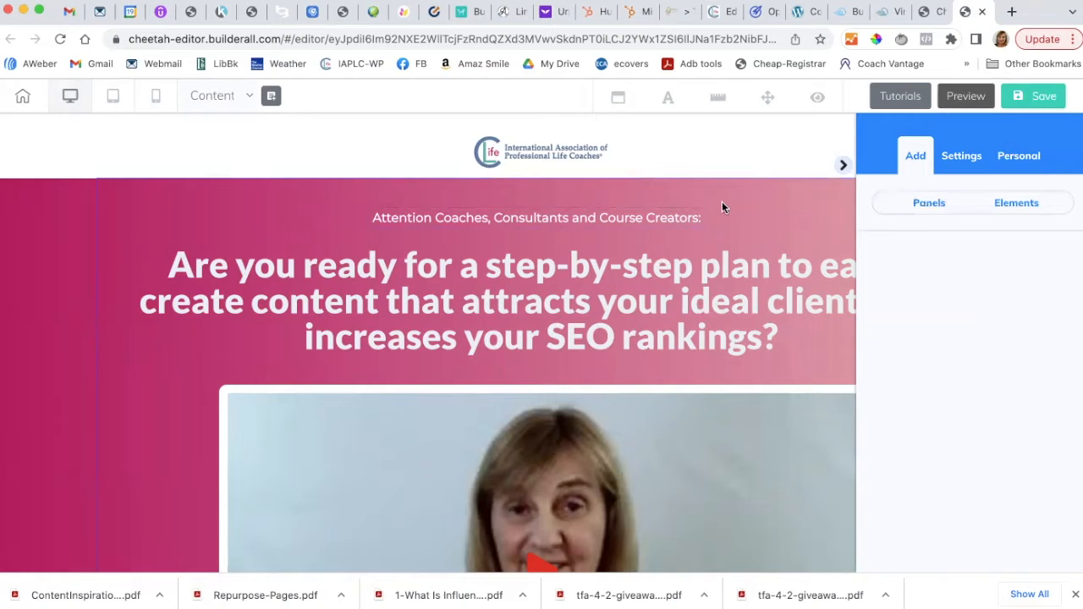
left_click(186, 224)
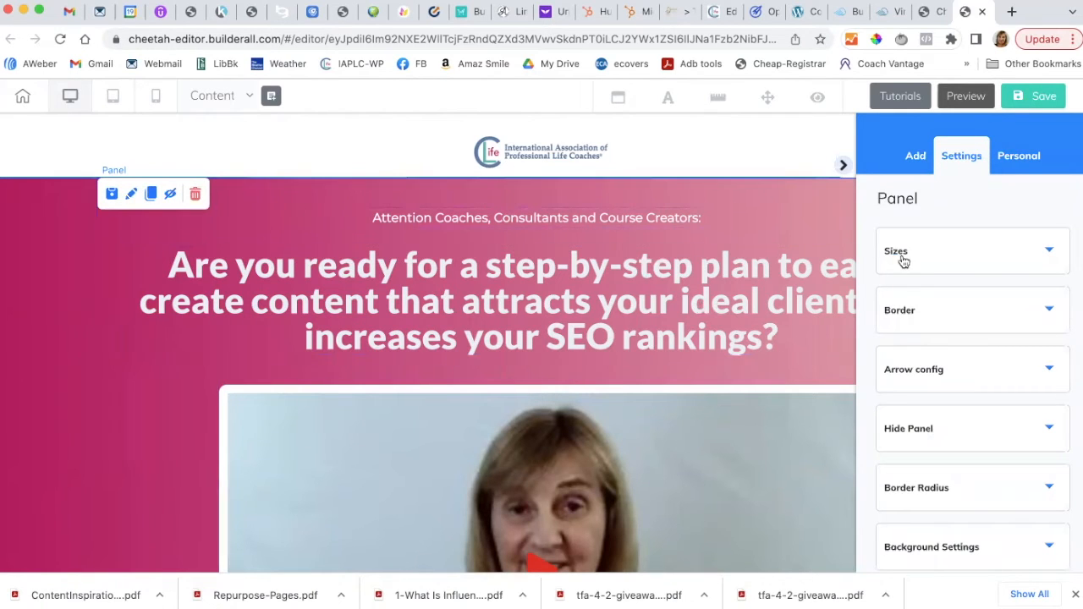
left_click(1047, 252)
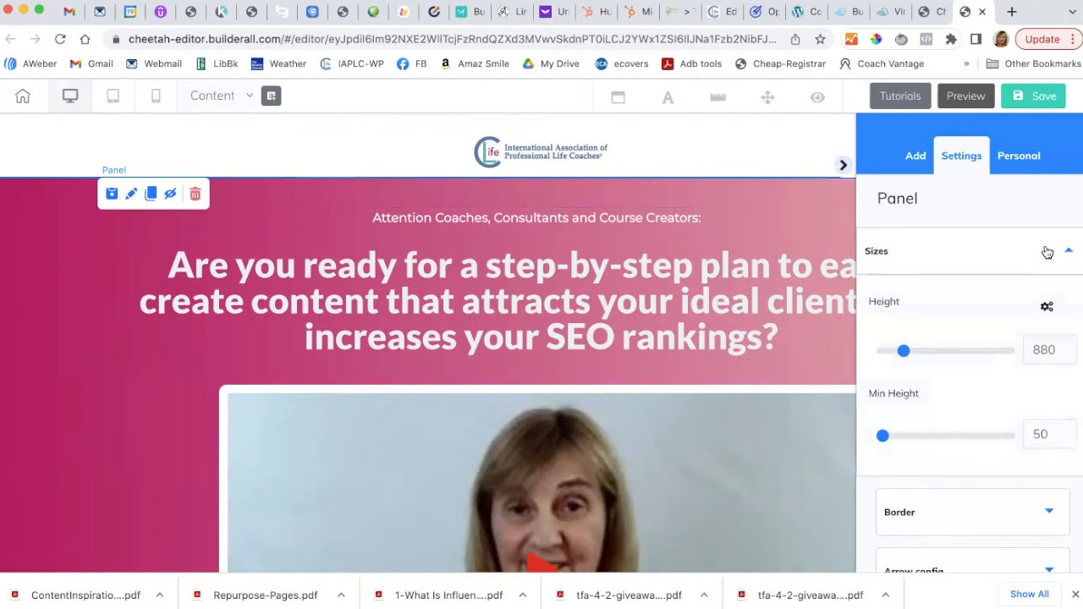
left_click(1067, 252)
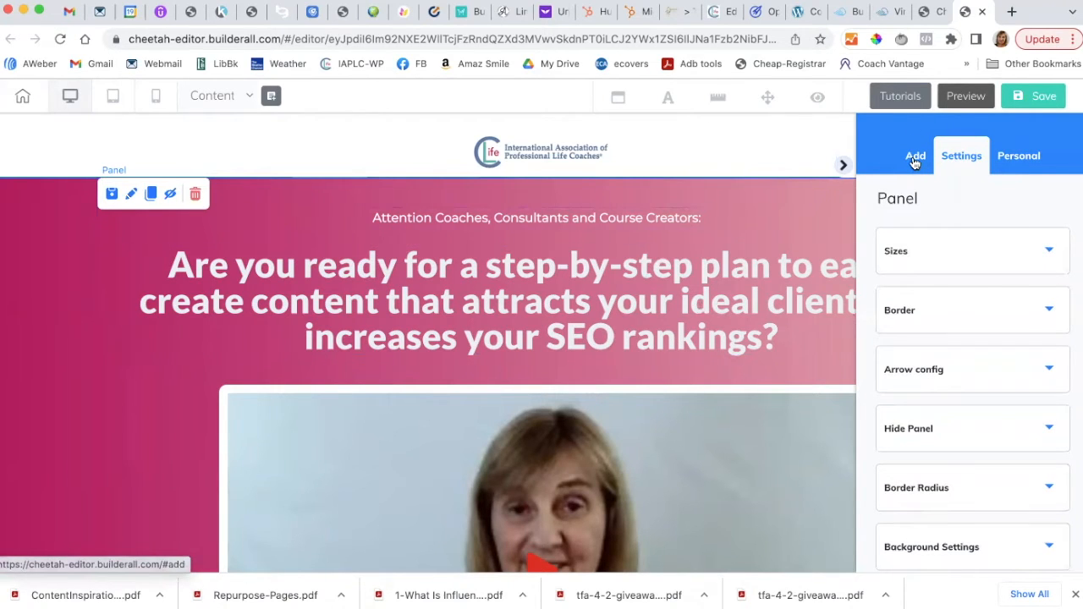
Look at the Personal elements section, and examine the page elements available to add, from Texts and Accordion to Video.
left_click(1004, 163)
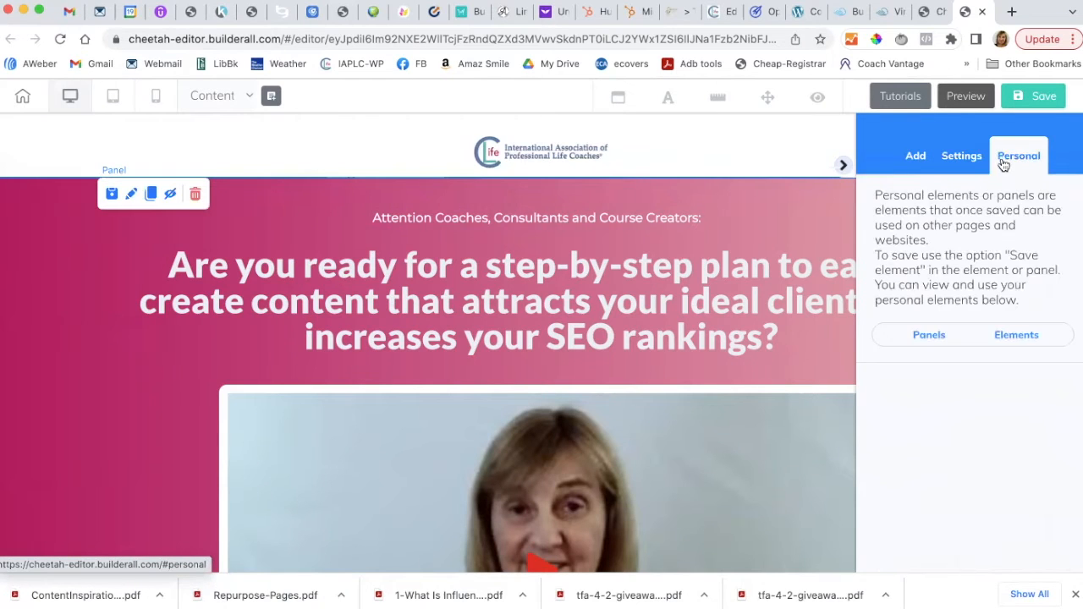
left_click(915, 162)
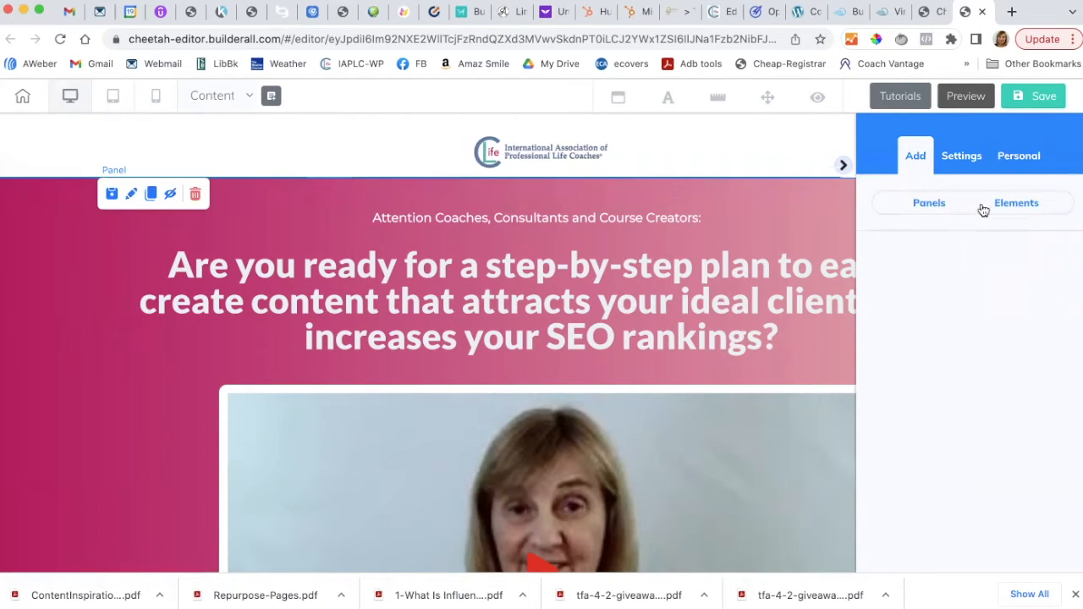
left_click(1010, 206)
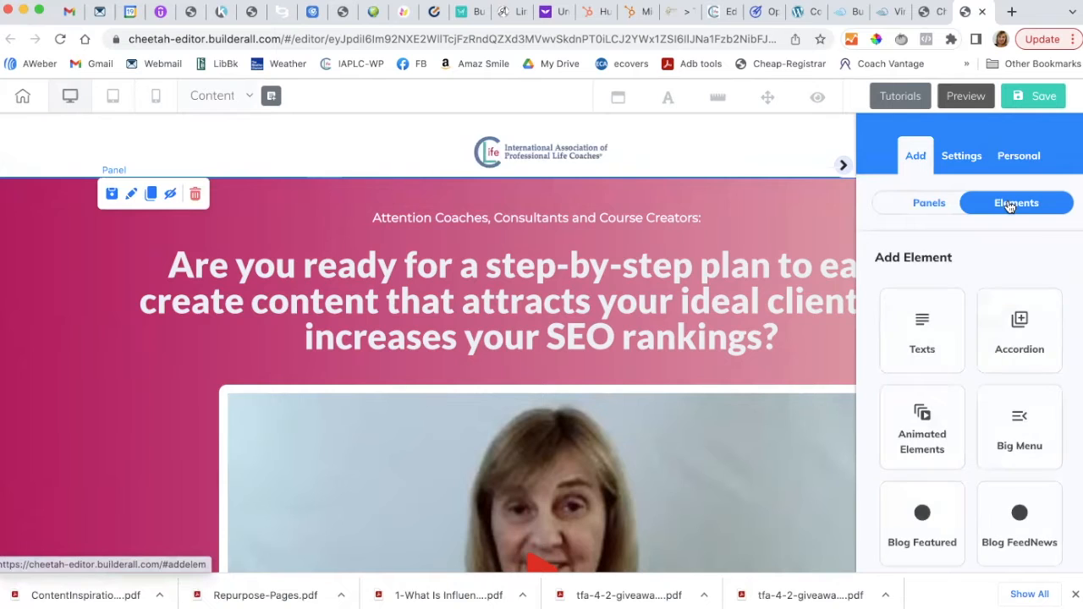
scroll(973, 381, "down", 1)
scroll(973, 381, "down", 2)
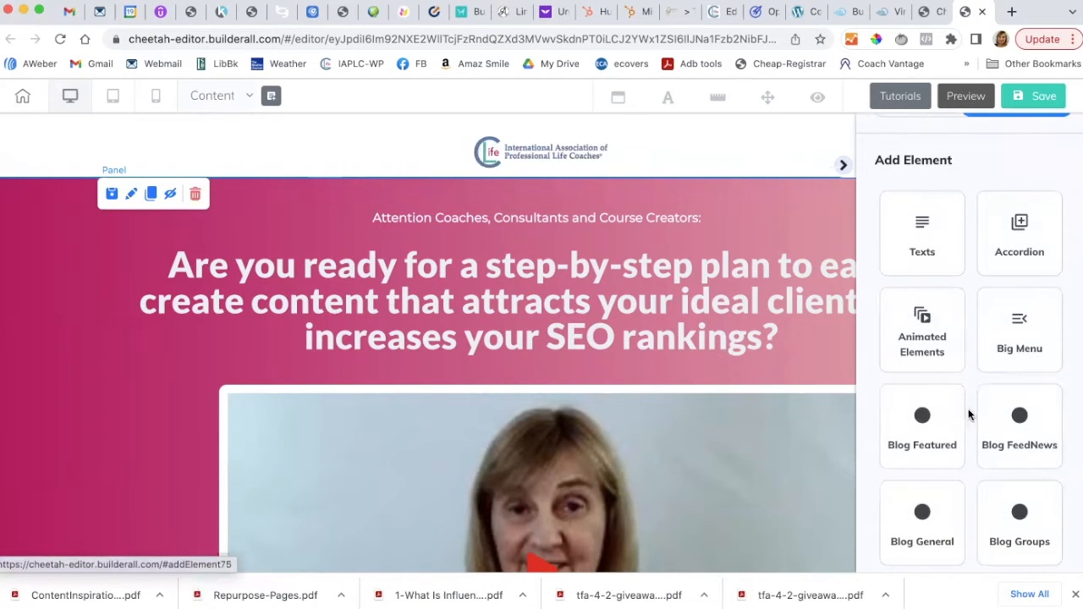
scroll(972, 425, "down", 4)
scroll(974, 423, "down", 8)
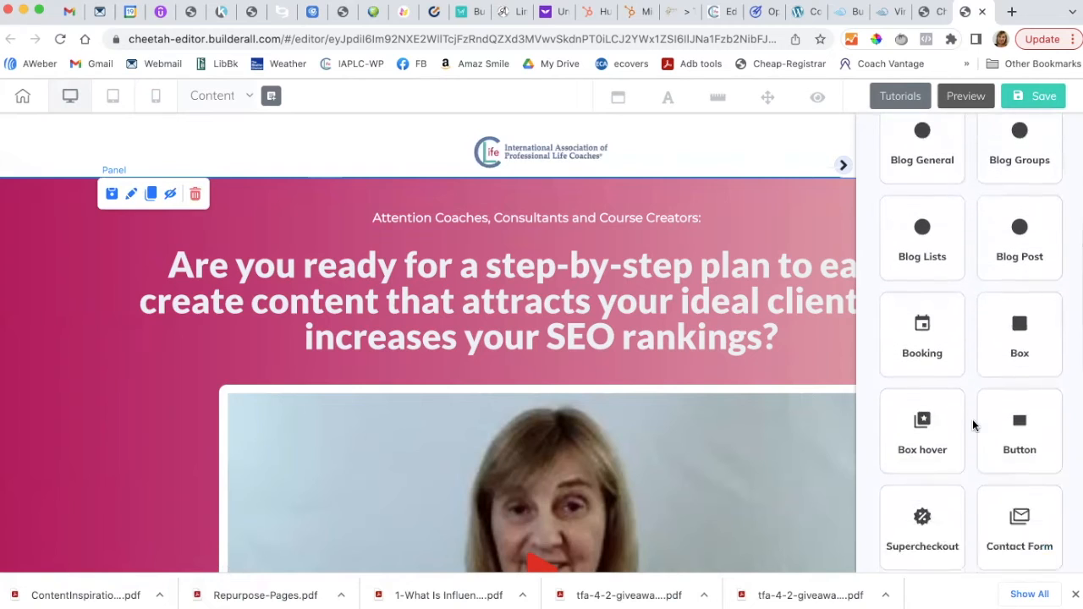
scroll(973, 426, "down", 2)
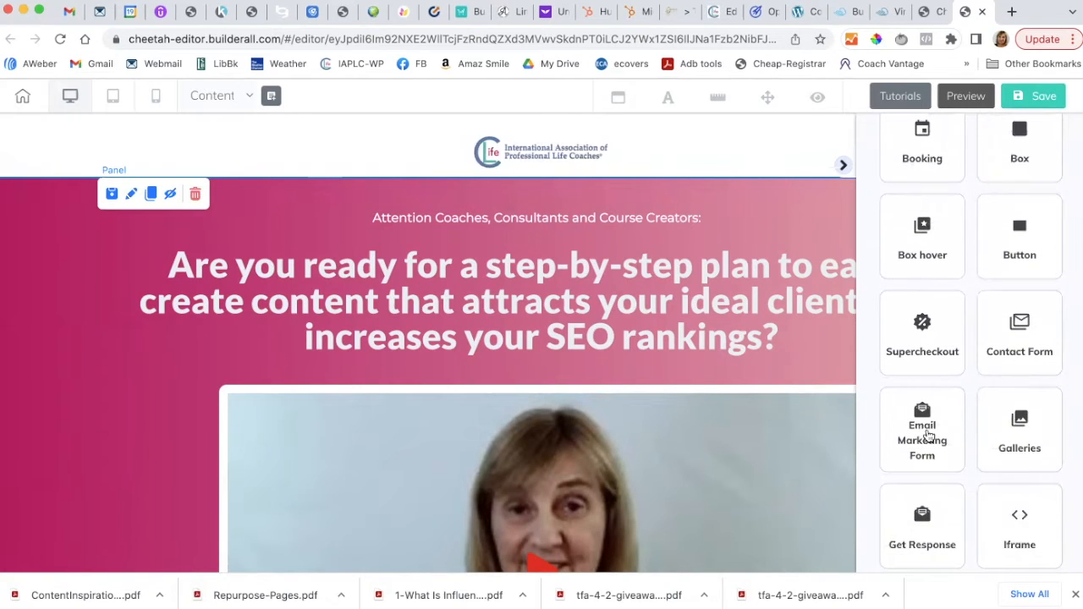
scroll(945, 443, "down", 1)
scroll(945, 444, "down", 4)
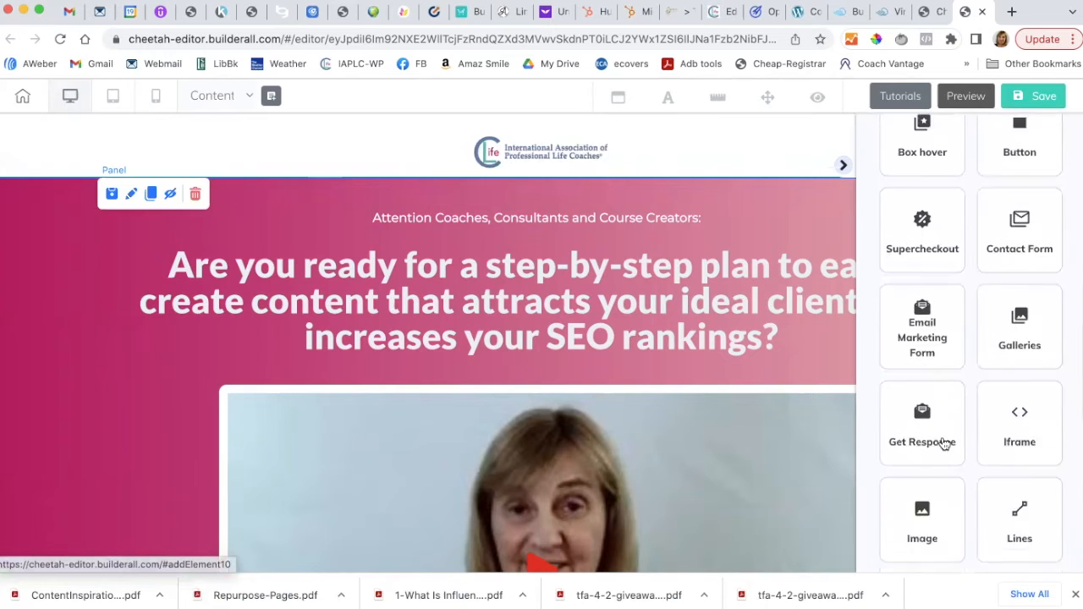
scroll(921, 448, "down", 3)
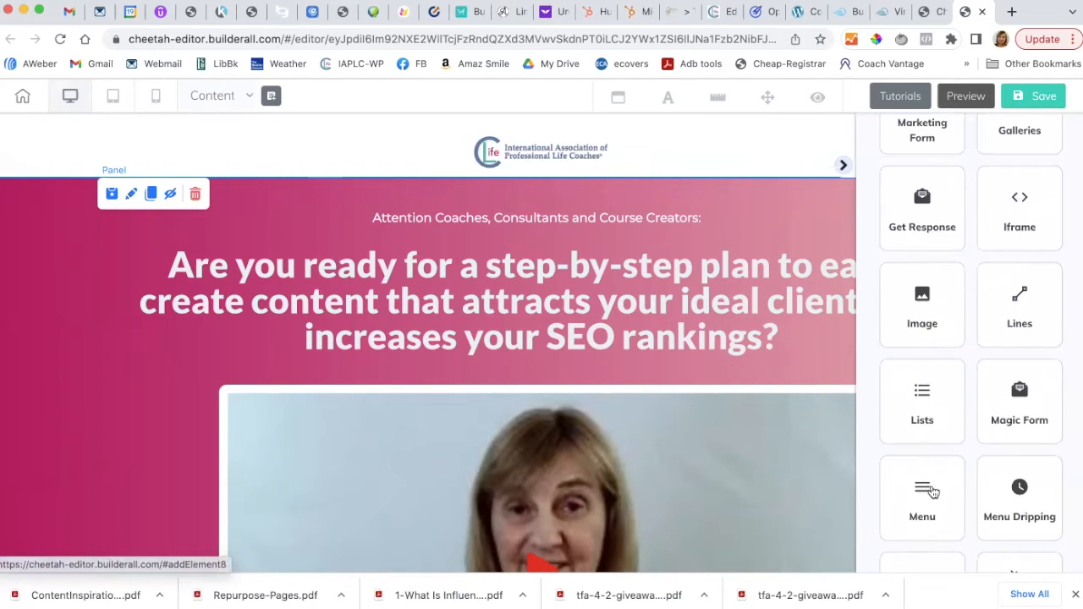
scroll(931, 489, "down", 6)
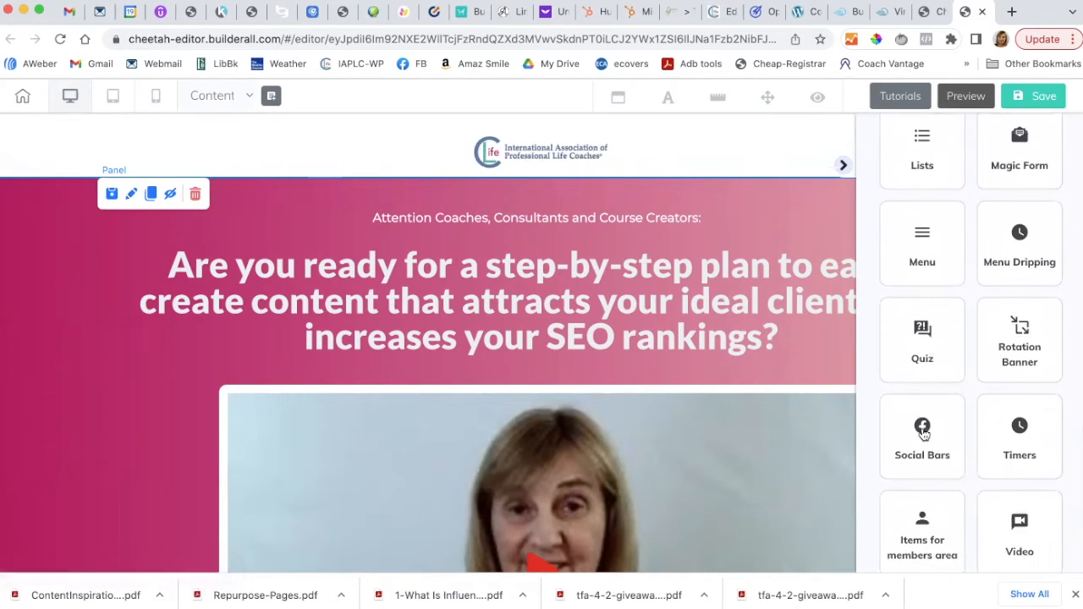
scroll(924, 518, "down", 3)
scroll(924, 518, "up", 20)
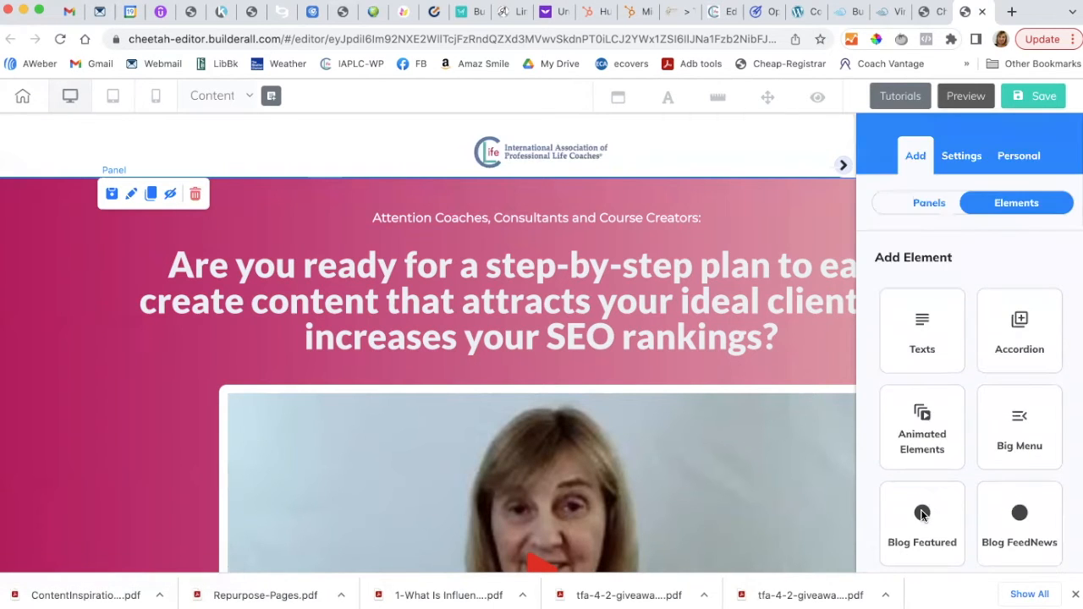
left_click(844, 168)
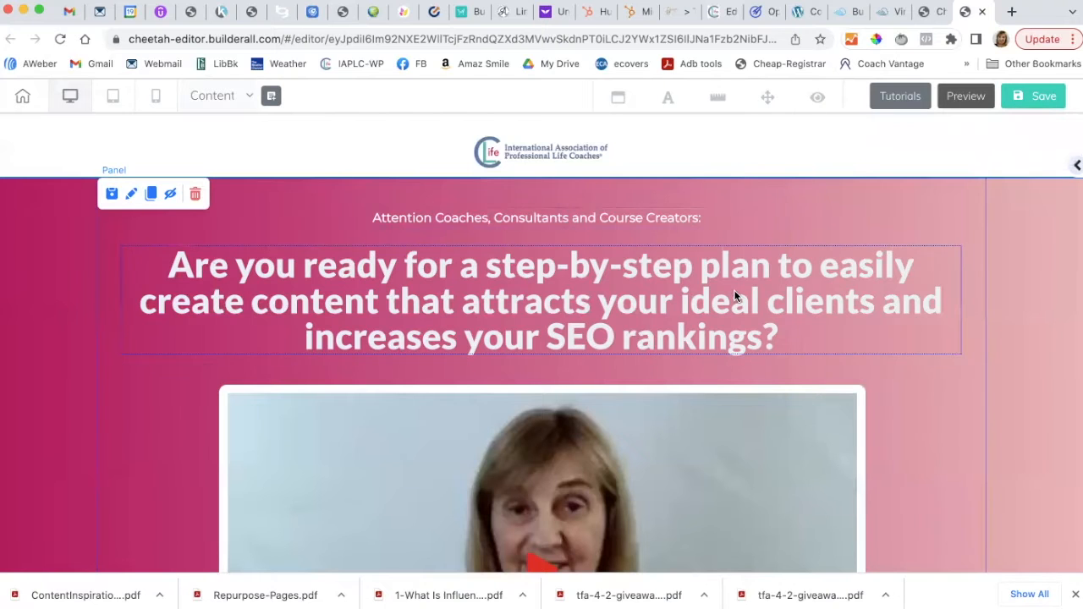
Bold the words "create 6-12 months" in the blue text beneath The Ultimate Content Creation Toolkit heading.
scroll(734, 292, "down", 3)
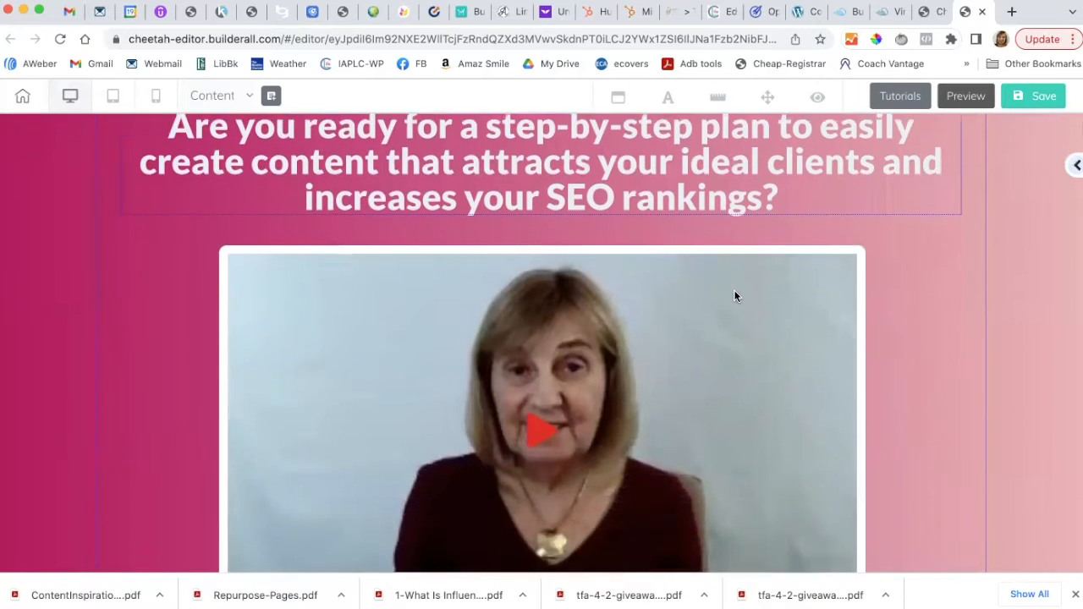
scroll(734, 296, "down", 6)
scroll(736, 295, "down", 1)
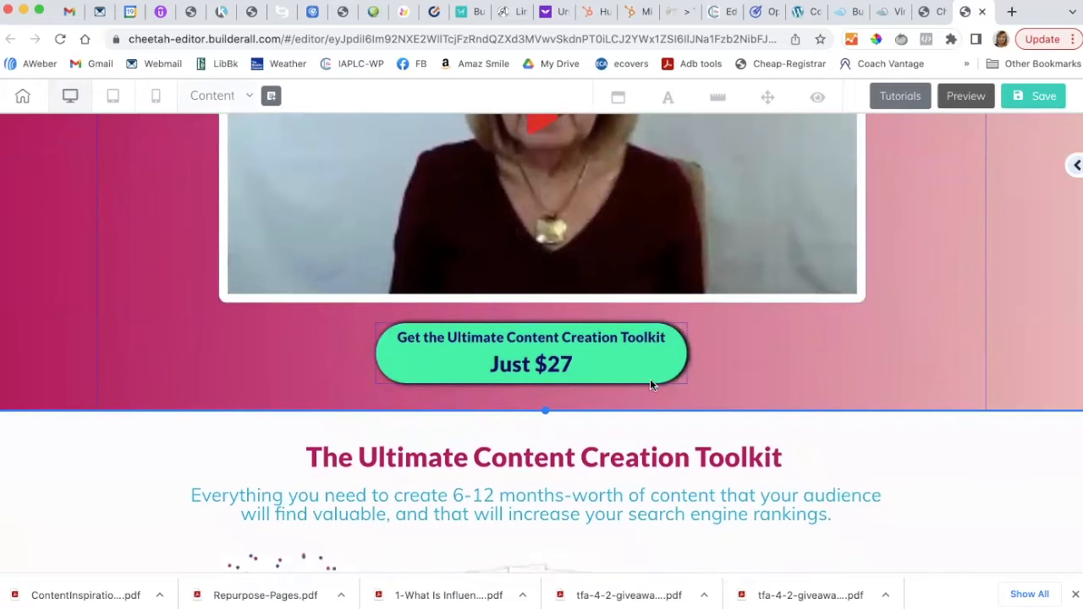
scroll(733, 385, "down", 2)
scroll(733, 387, "down", 2)
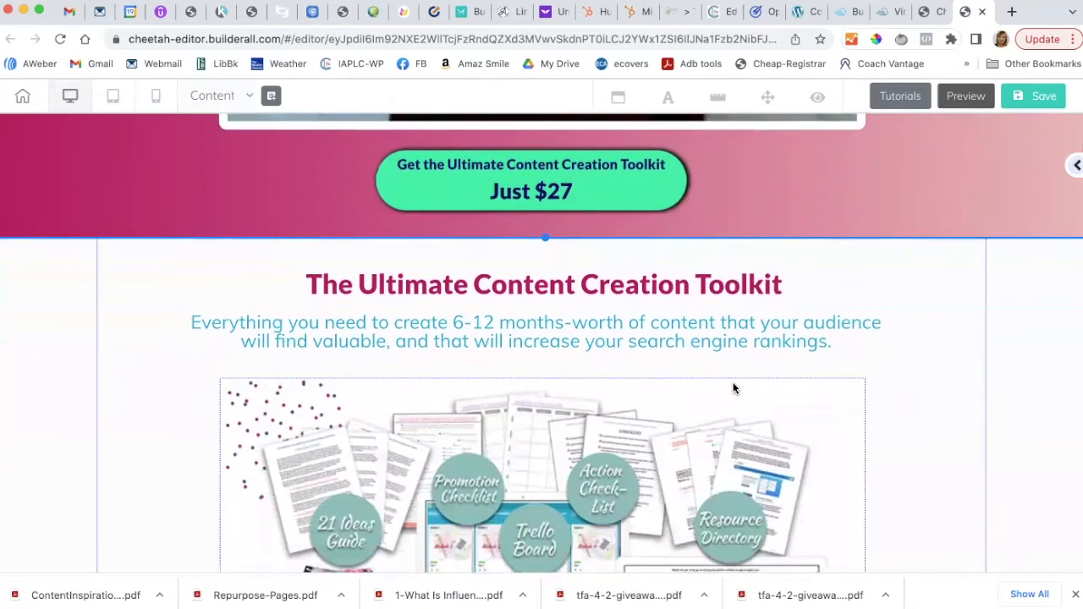
scroll(733, 387, "up", 2)
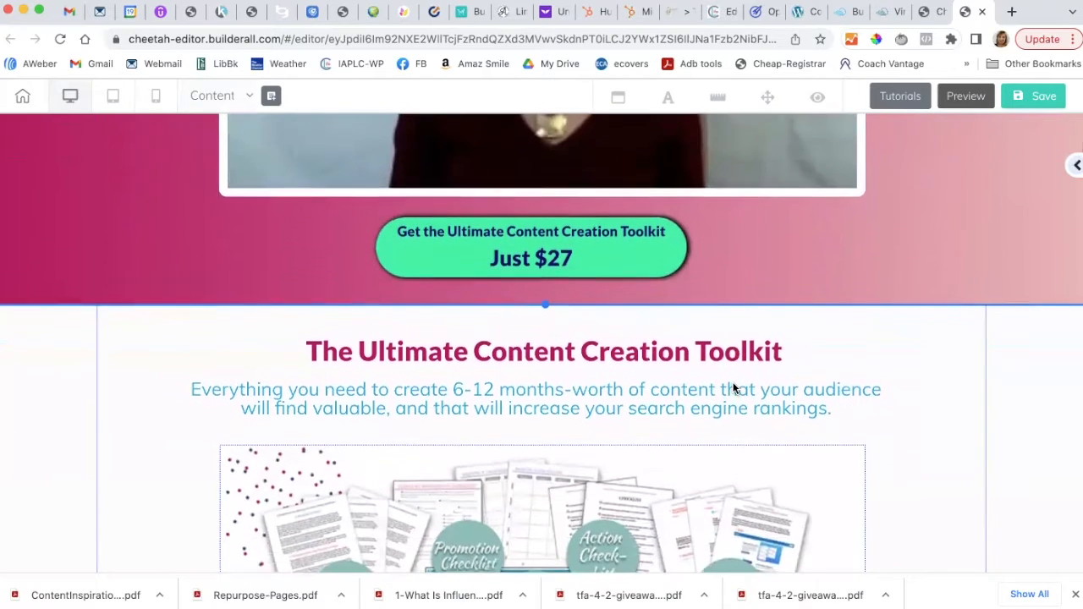
left_click(672, 410)
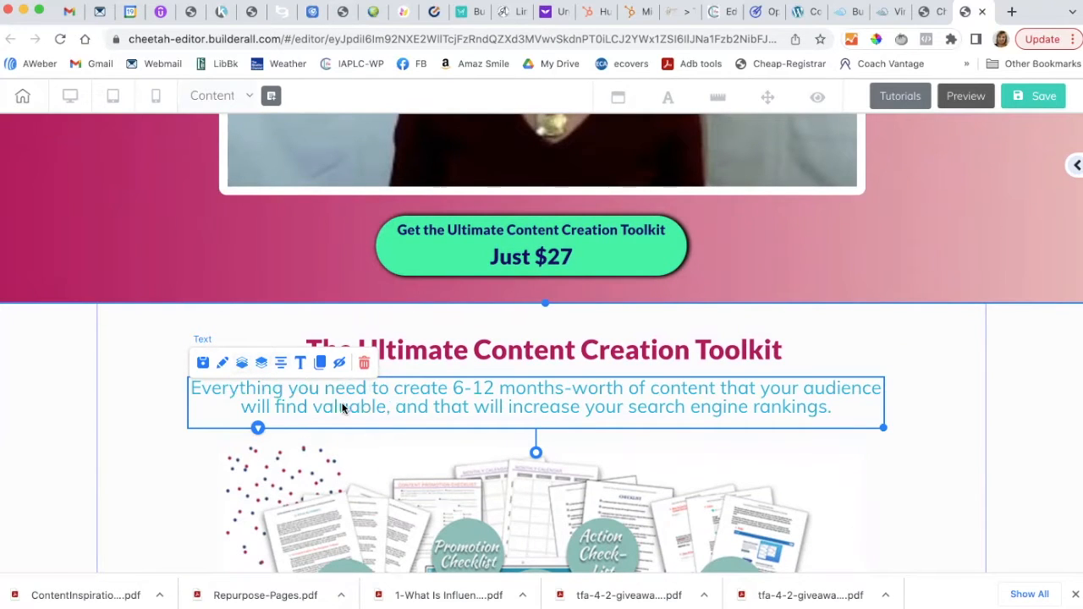
double_click(276, 394)
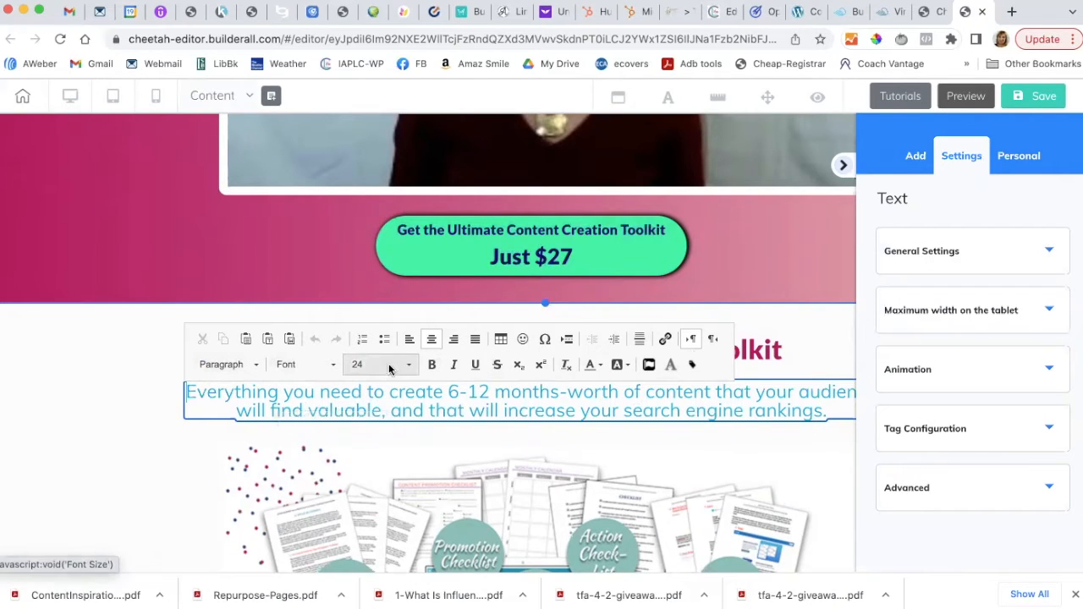
left_click_drag(315, 390, 185, 391)
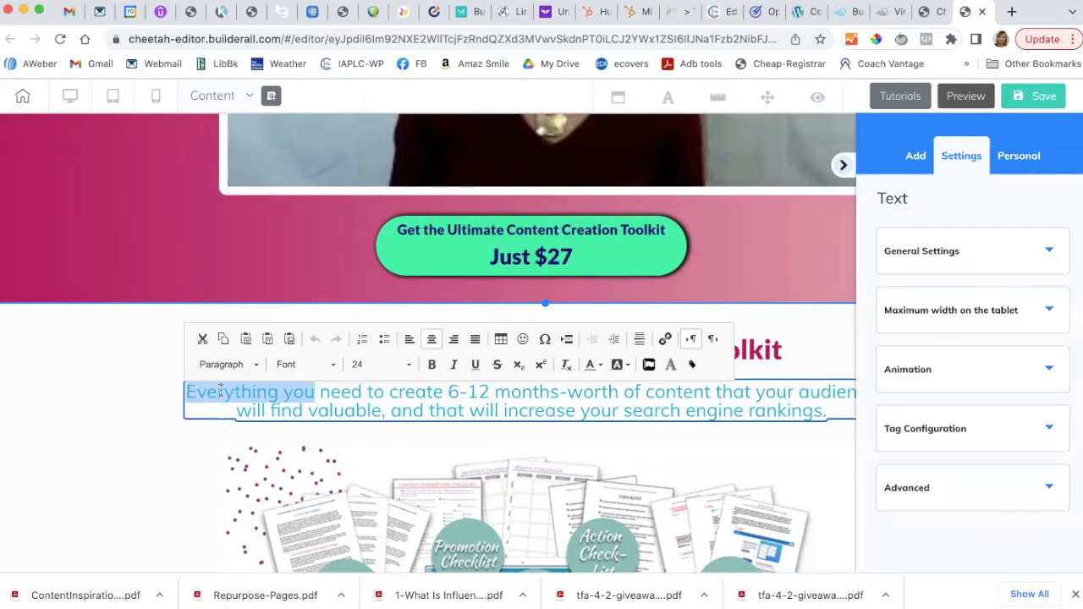
left_click(414, 391)
left_click_drag(391, 391, 564, 394)
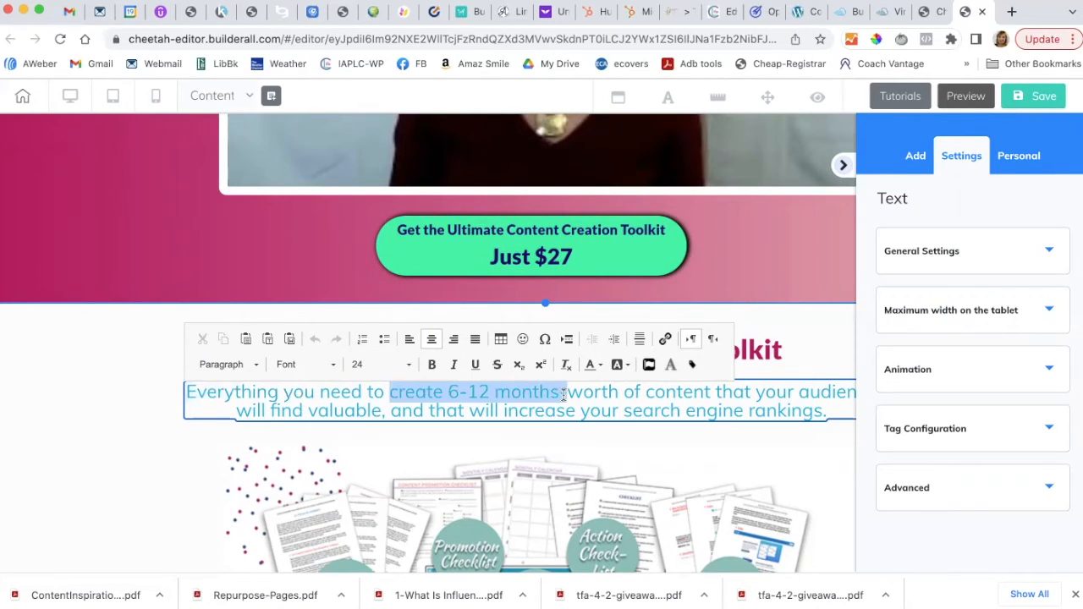
left_click(432, 365)
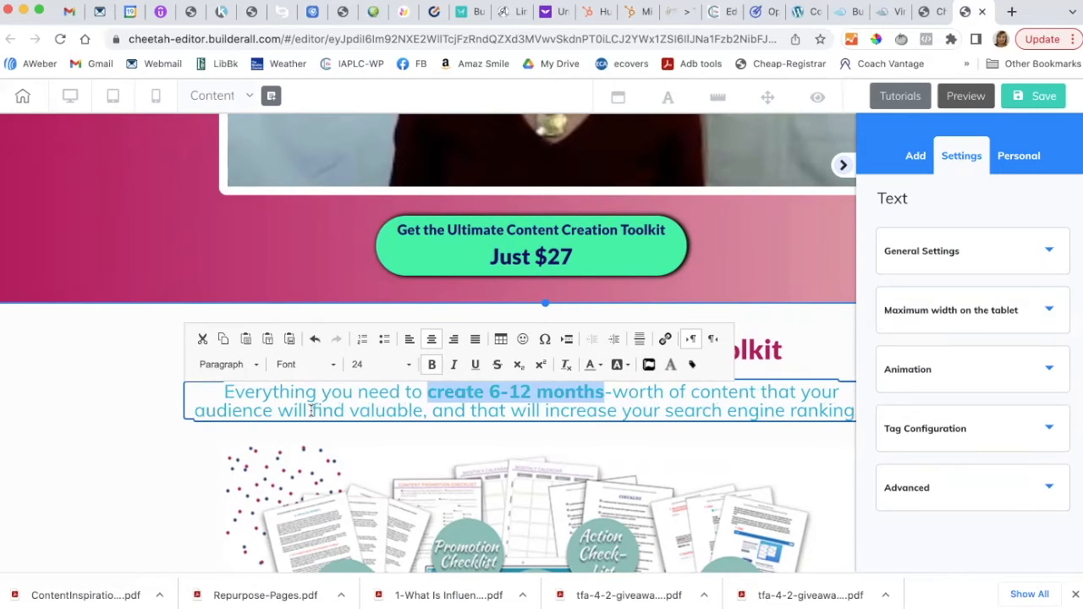
Inspect the font, font size and text colour choices for the bolded phrase without applying any.
left_click(332, 366)
left_click(334, 365)
left_click(410, 367)
left_click(410, 367)
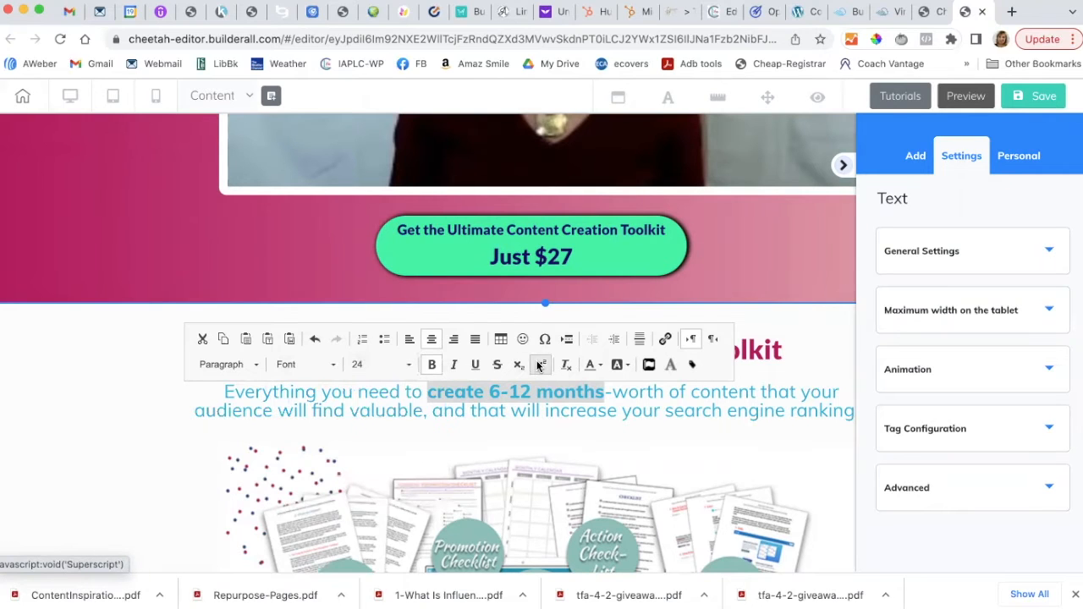
left_click(600, 366)
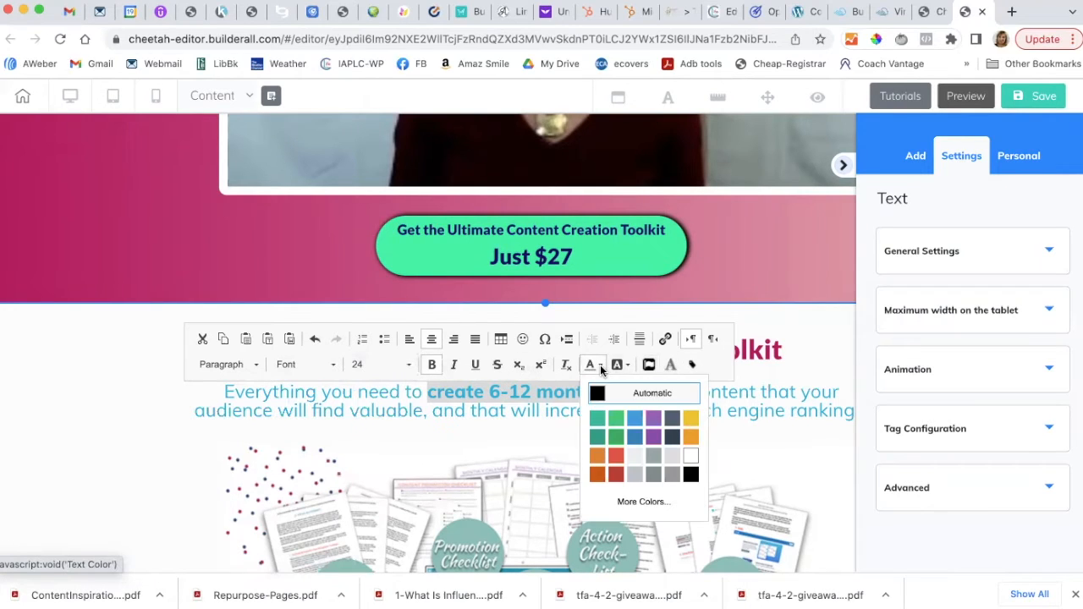
left_click(600, 367)
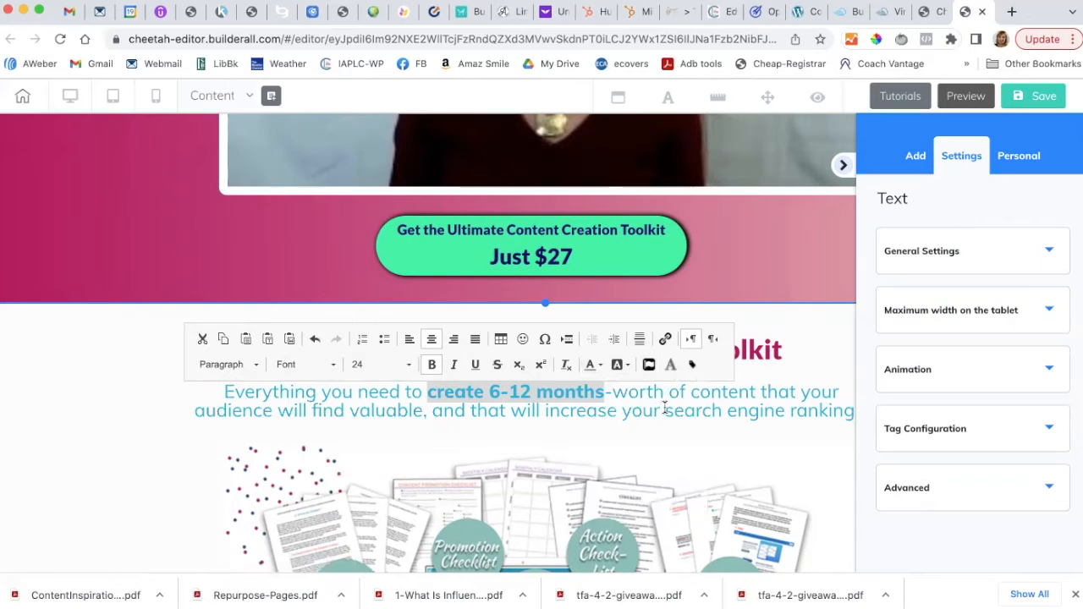
Select the toolkit image to show its settings, and view the "Here is what you get" content beneath it.
left_click(509, 527)
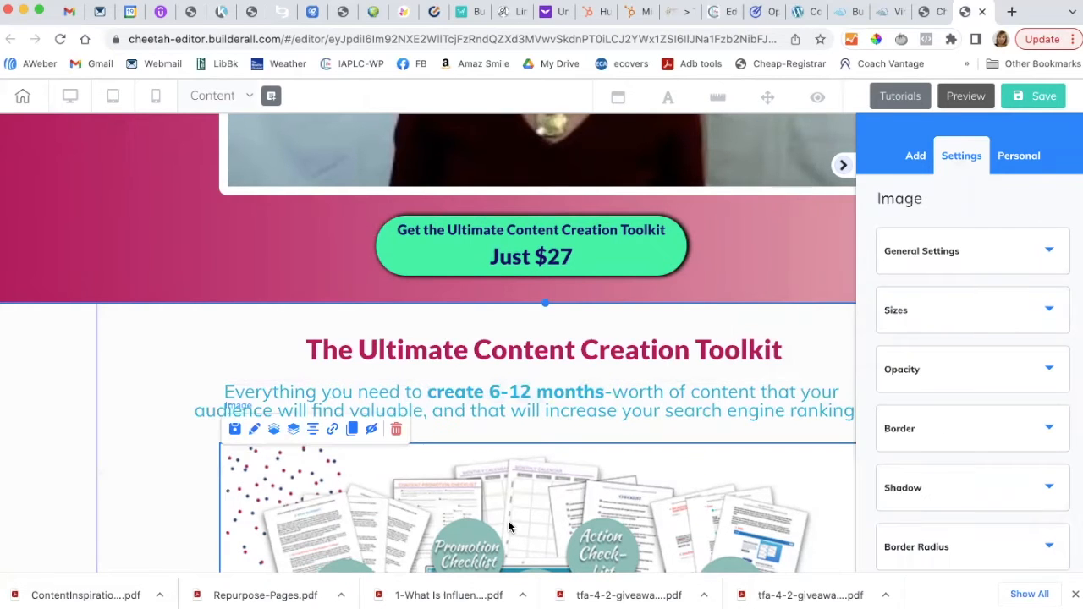
scroll(576, 387, "down", 5)
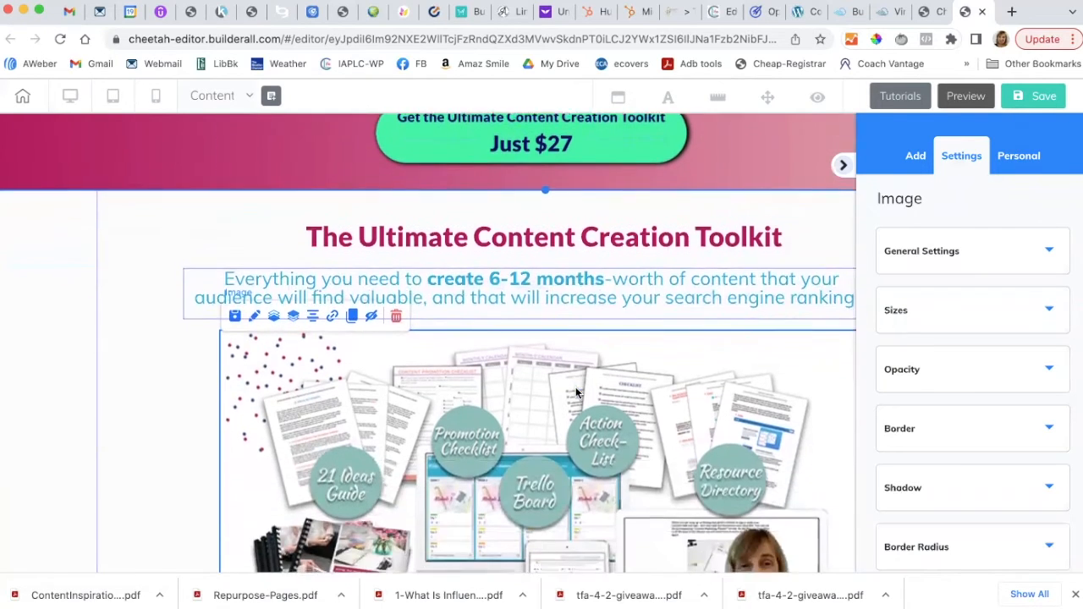
scroll(575, 392, "down", 10)
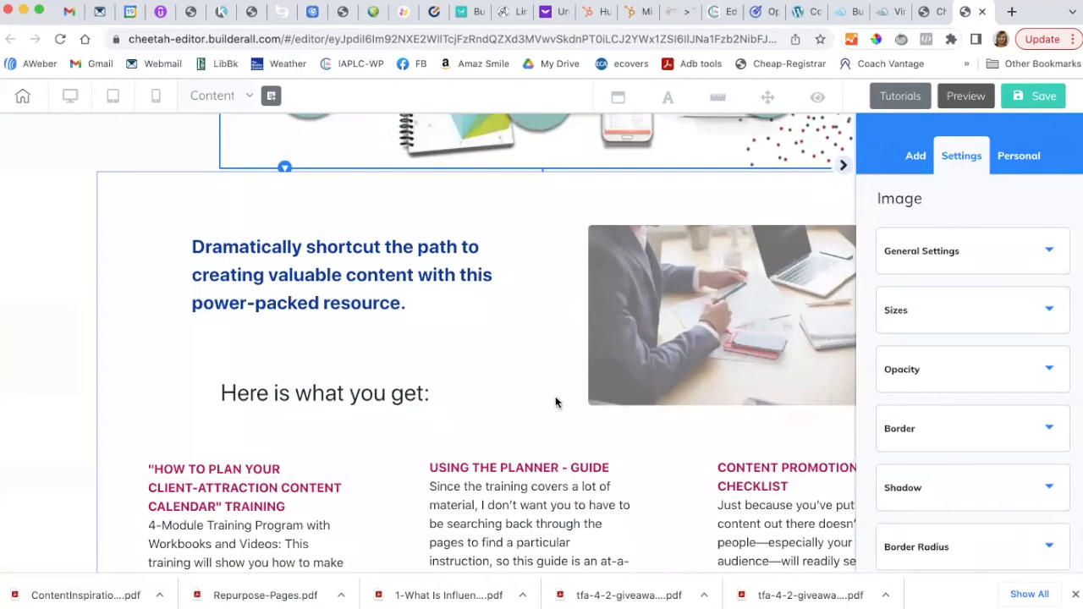
left_click(844, 167)
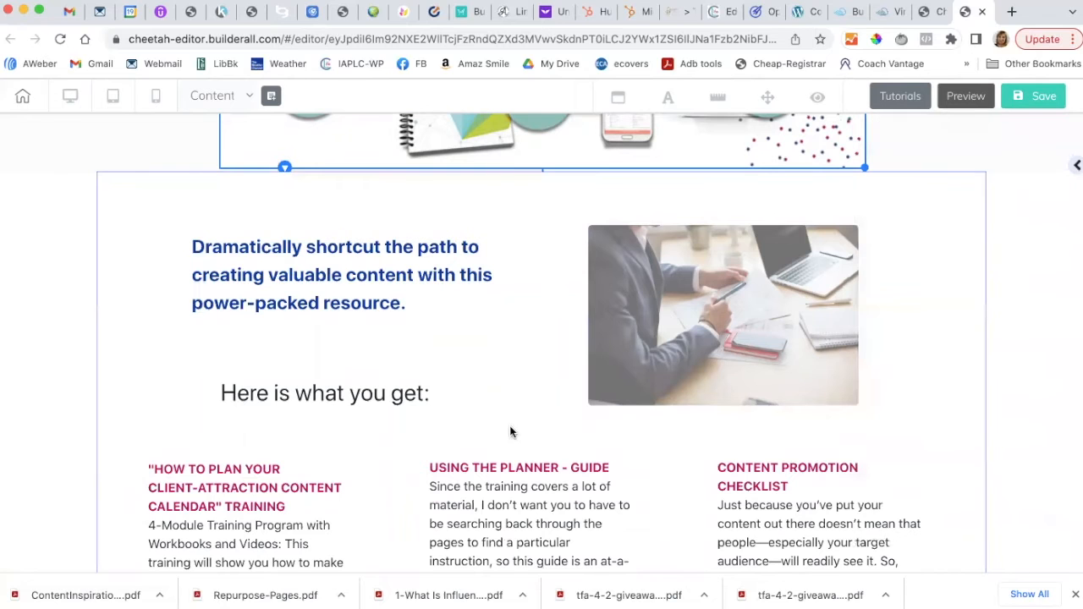
scroll(508, 419, "down", 2)
scroll(508, 421, "up", 2)
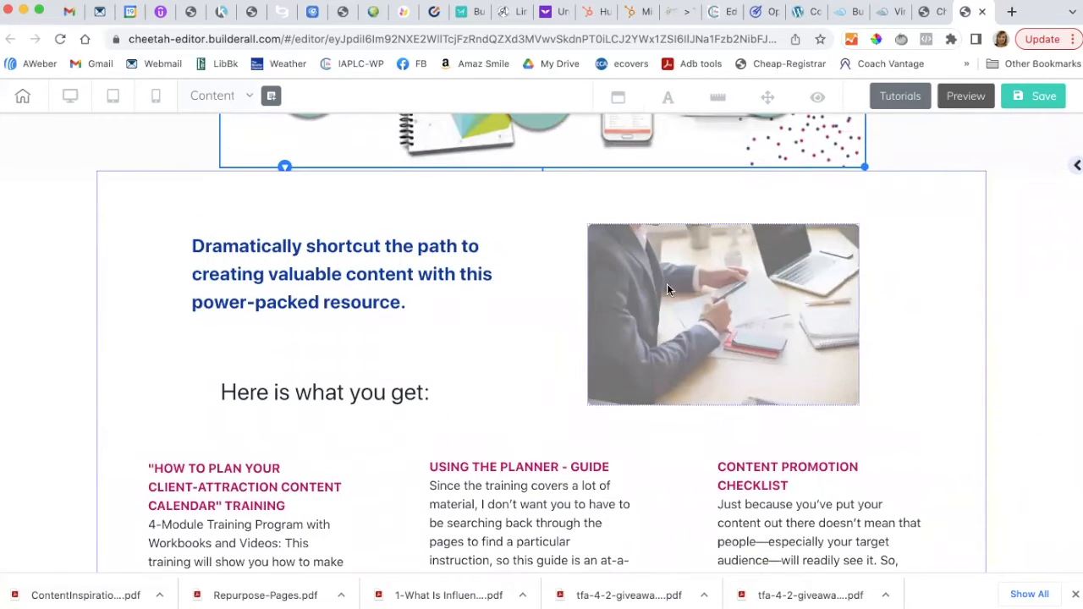
Preview the page and examine its content from the toolkit heading past the testimonial and three common problems to the second toolkit image.
left_click(965, 98)
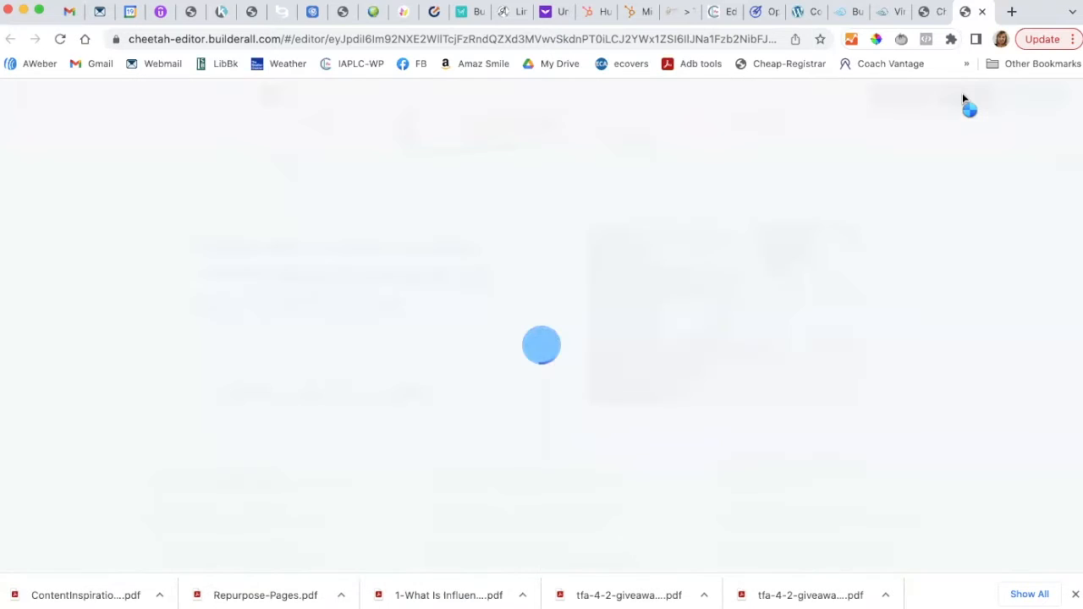
scroll(489, 458, "down", 20)
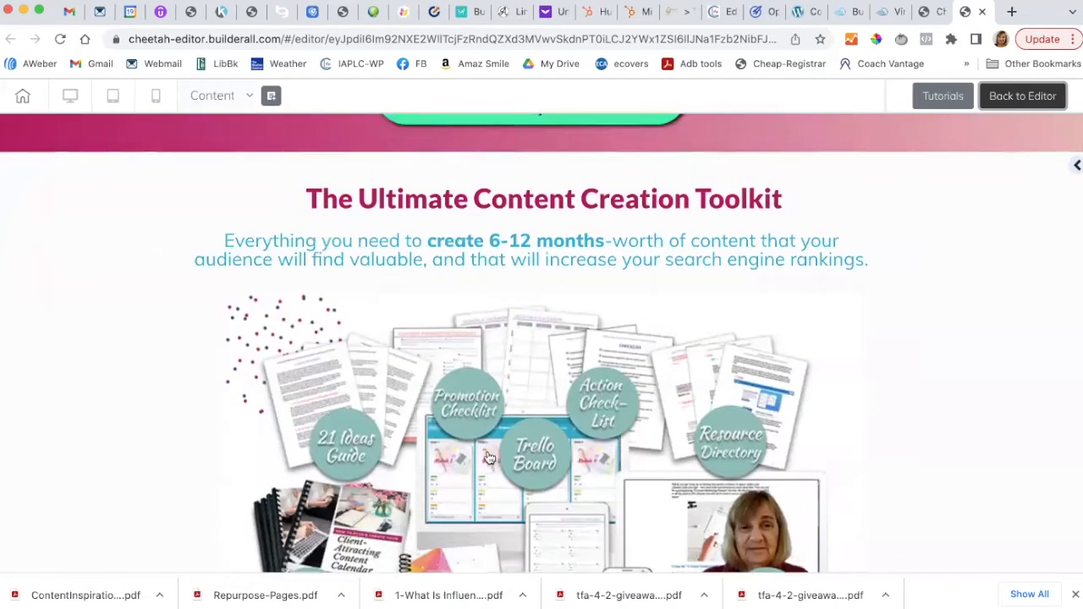
scroll(488, 458, "down", 2)
scroll(488, 458, "up", 2)
scroll(489, 458, "down", 3)
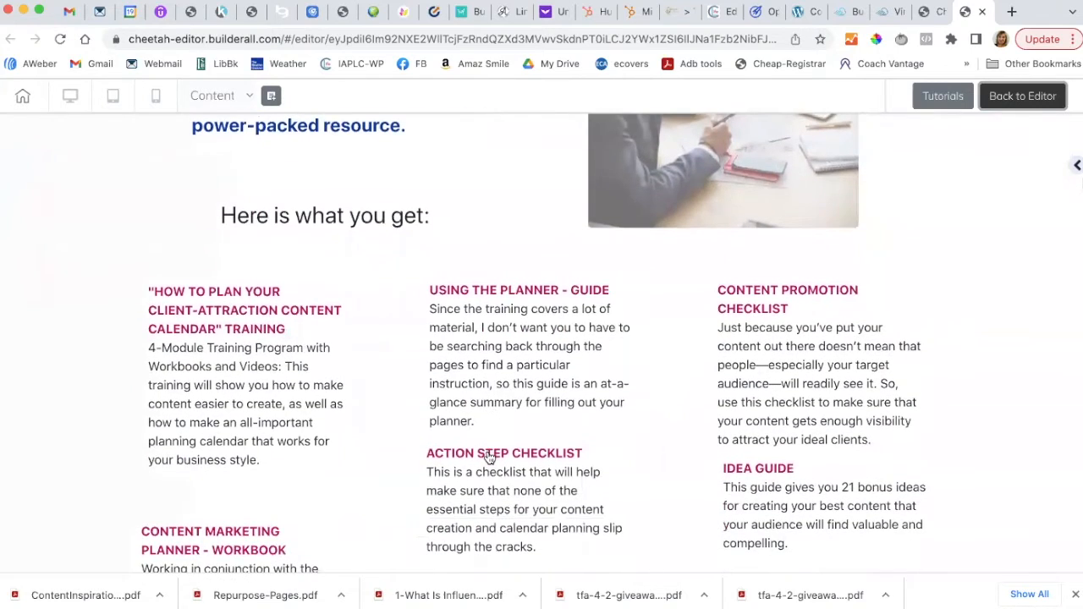
scroll(489, 457, "down", 5)
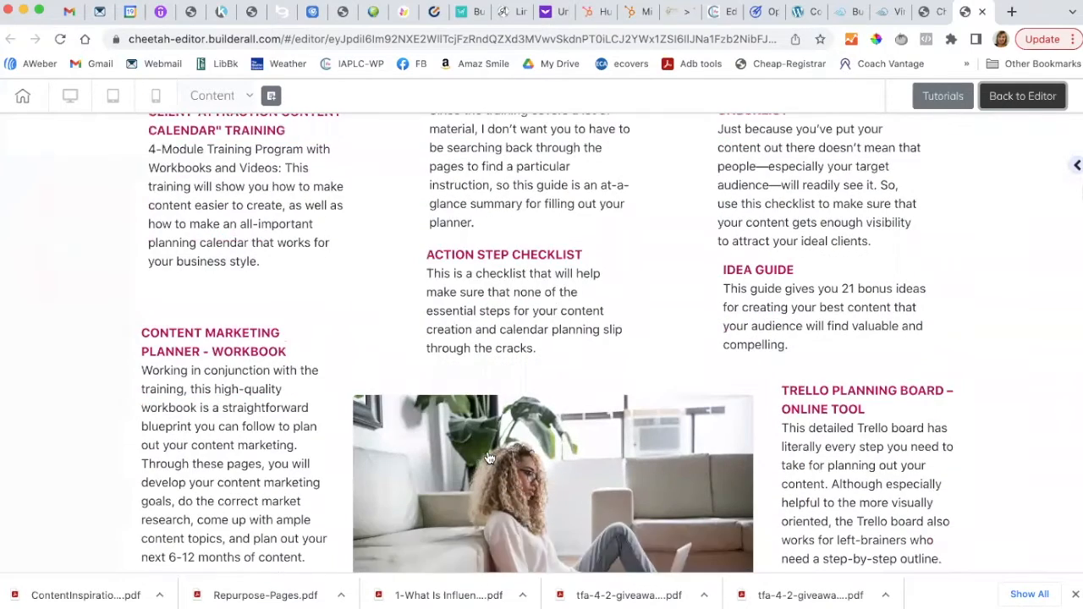
scroll(488, 458, "down", 14)
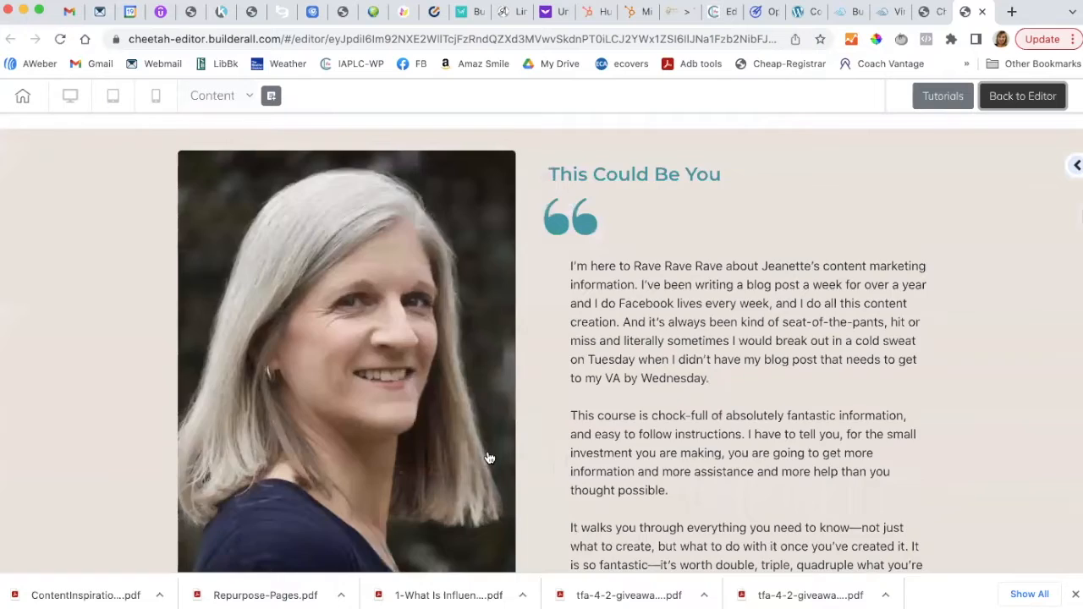
scroll(488, 458, "down", 20)
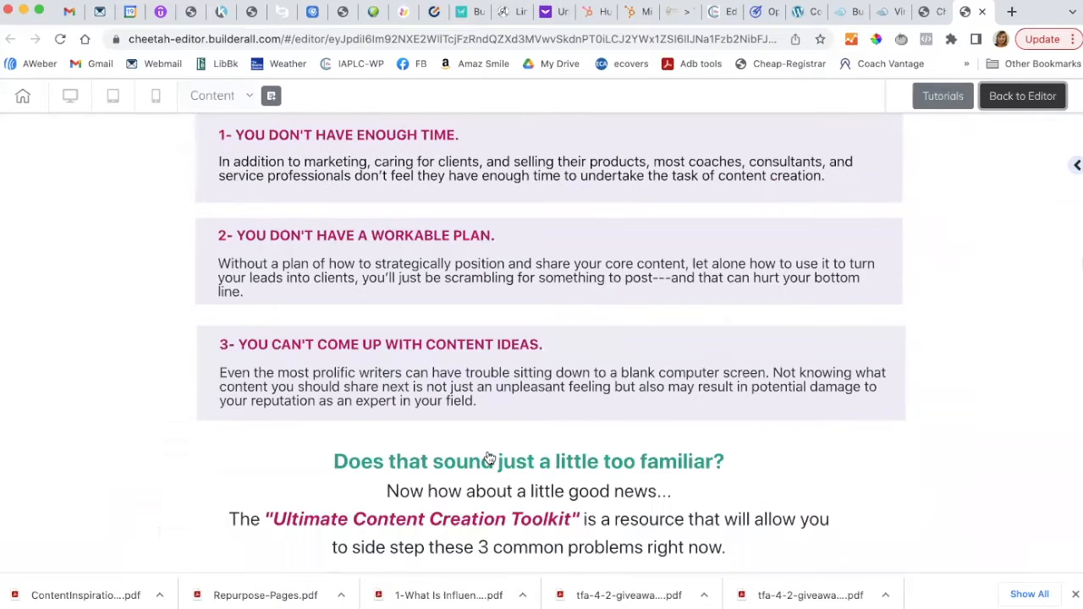
scroll(488, 458, "up", 1)
scroll(489, 458, "down", 7)
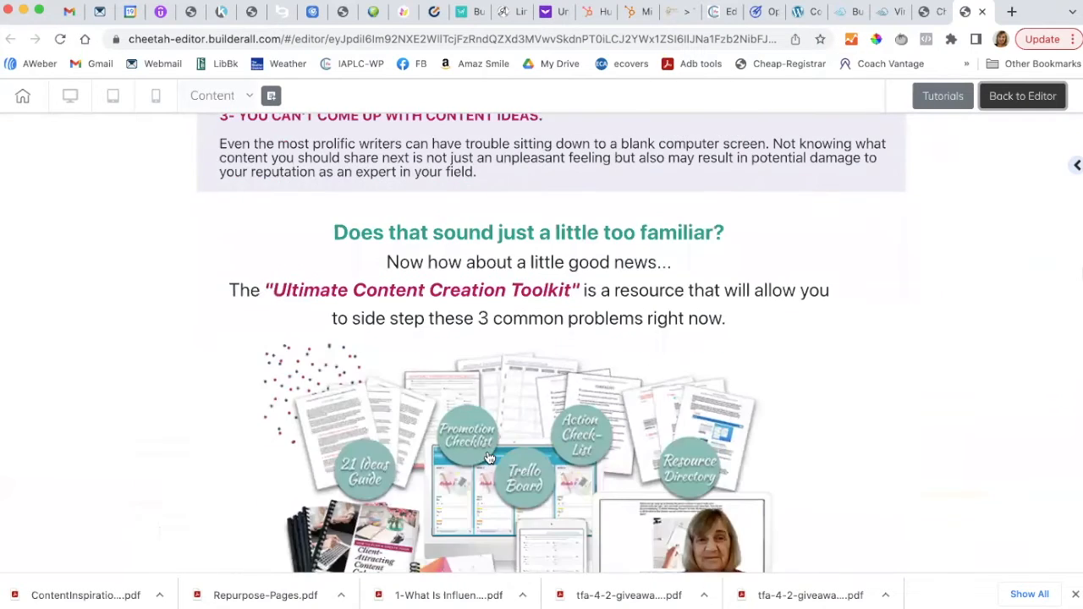
Examine the previewed page from the second toolkit image through the included tools to the "Imagine how much faster and easier" section.
scroll(488, 458, "down", 15)
scroll(489, 458, "down", 7)
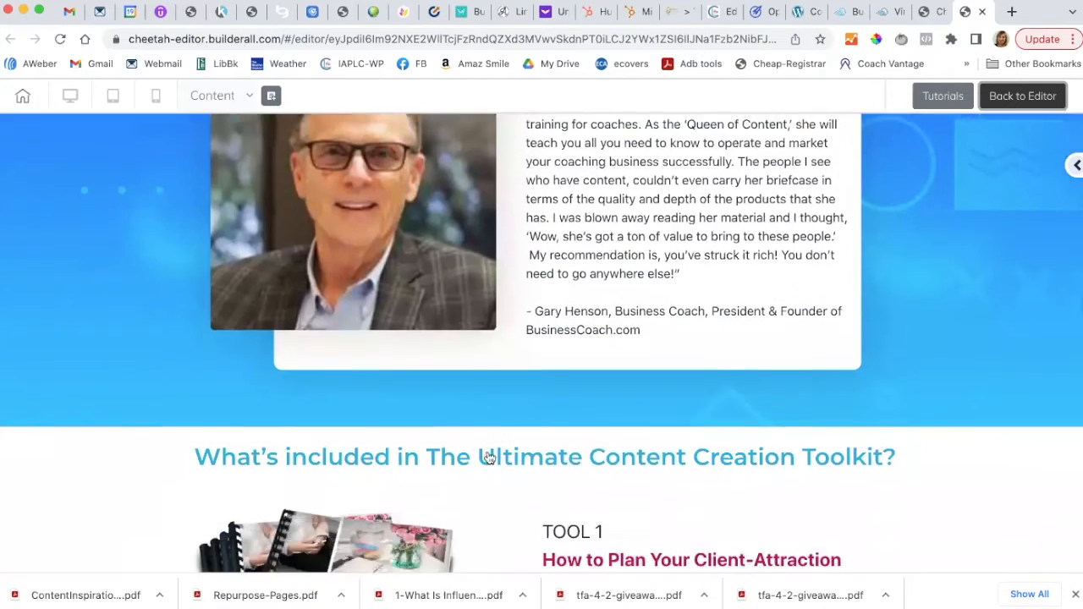
scroll(489, 458, "down", 20)
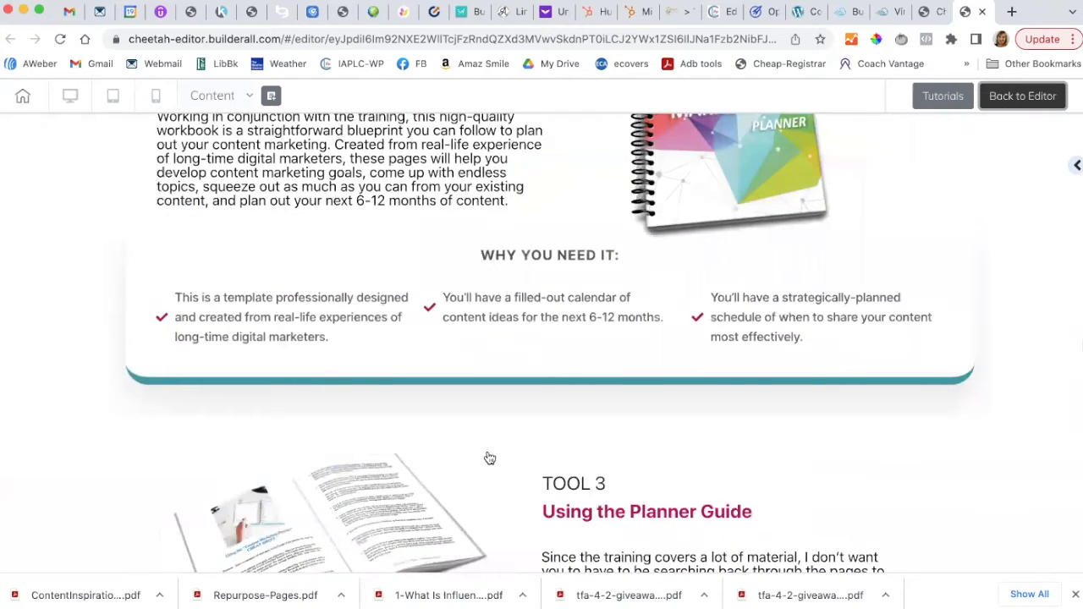
scroll(490, 458, "down", 18)
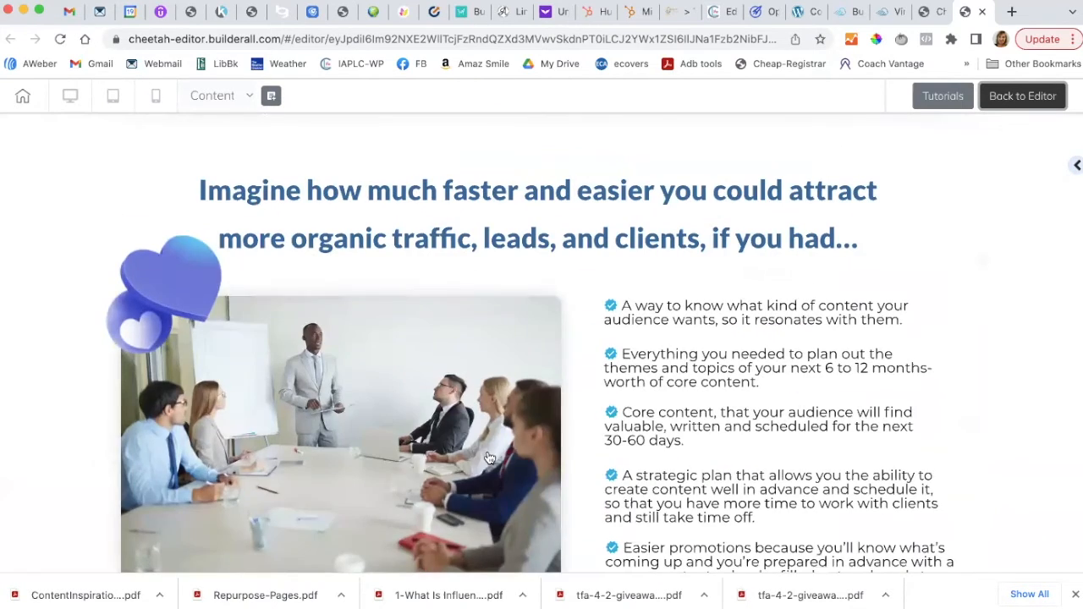
scroll(487, 457, "down", 5)
scroll(388, 375, "up", 2)
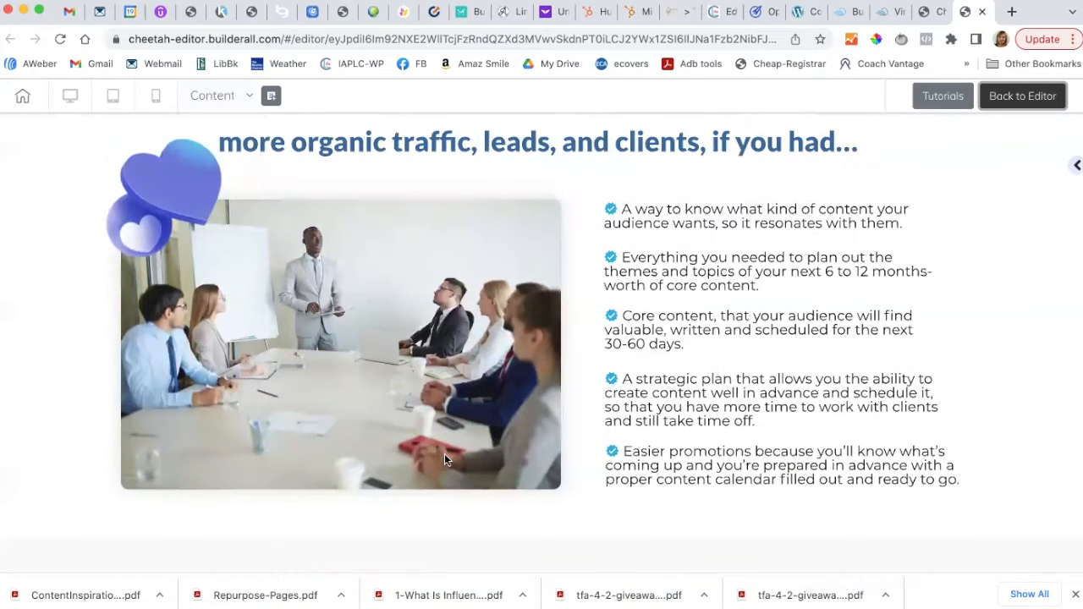
Examine the rest of the preview, from the "WHO AM I?" section through testimonials, recap and the $27 offer to the footer.
scroll(511, 408, "down", 14)
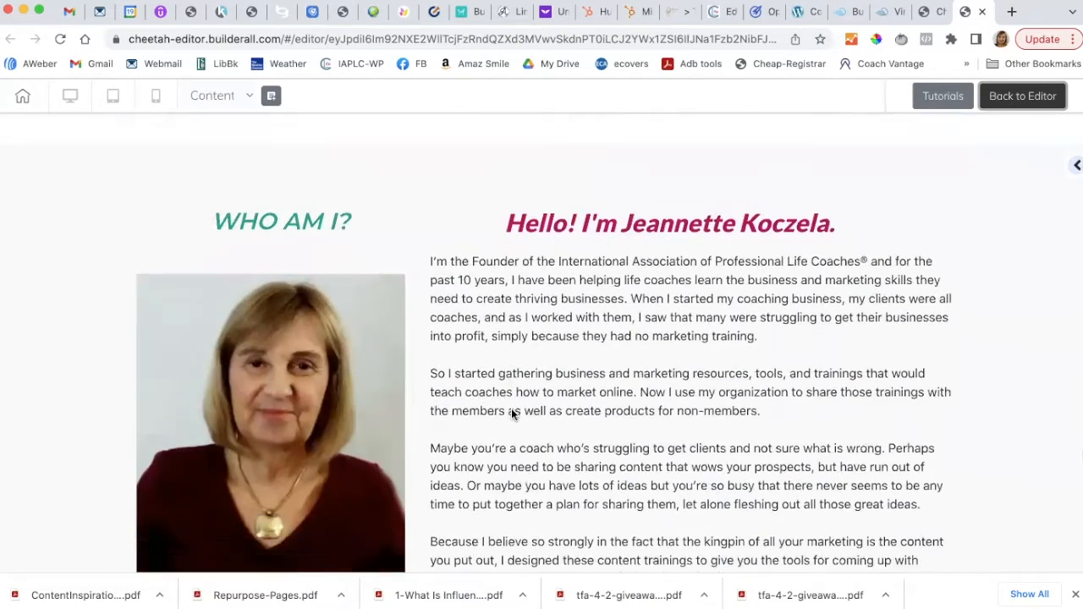
scroll(511, 408, "down", 11)
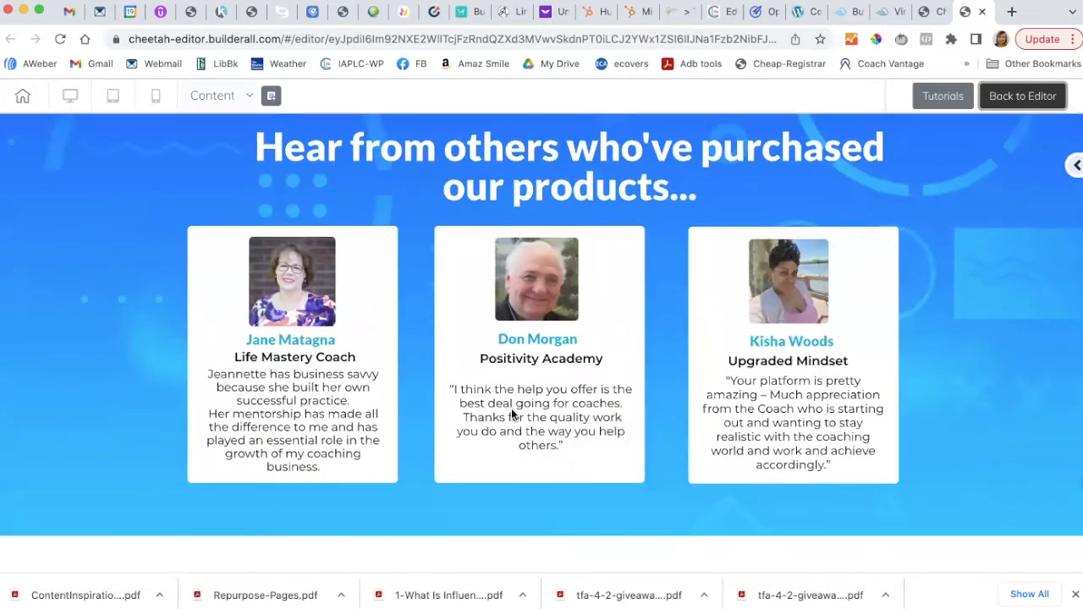
scroll(511, 409, "down", 14)
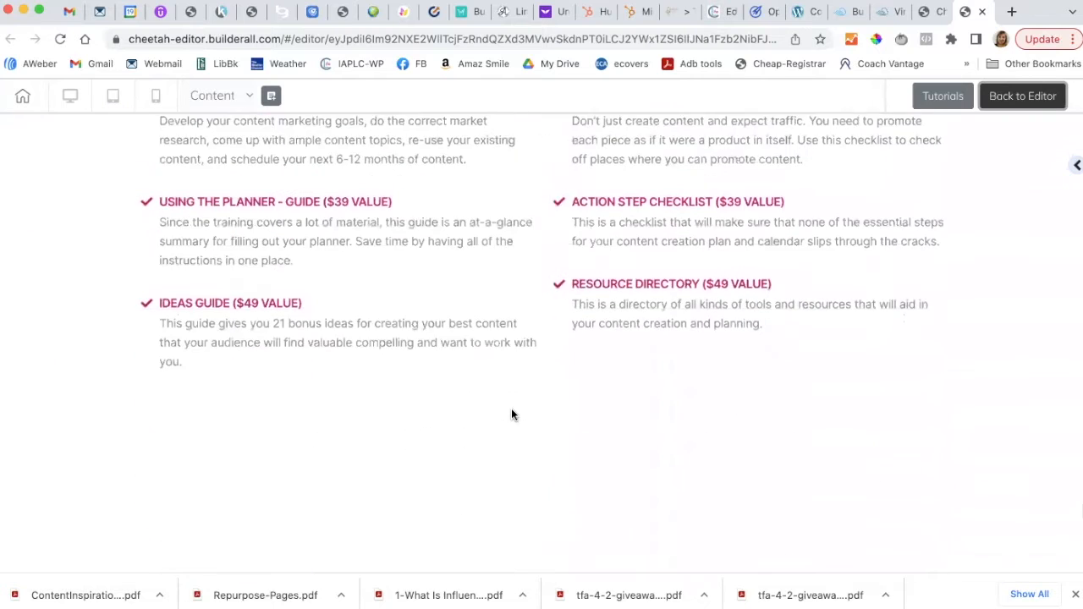
scroll(511, 415, "down", 8)
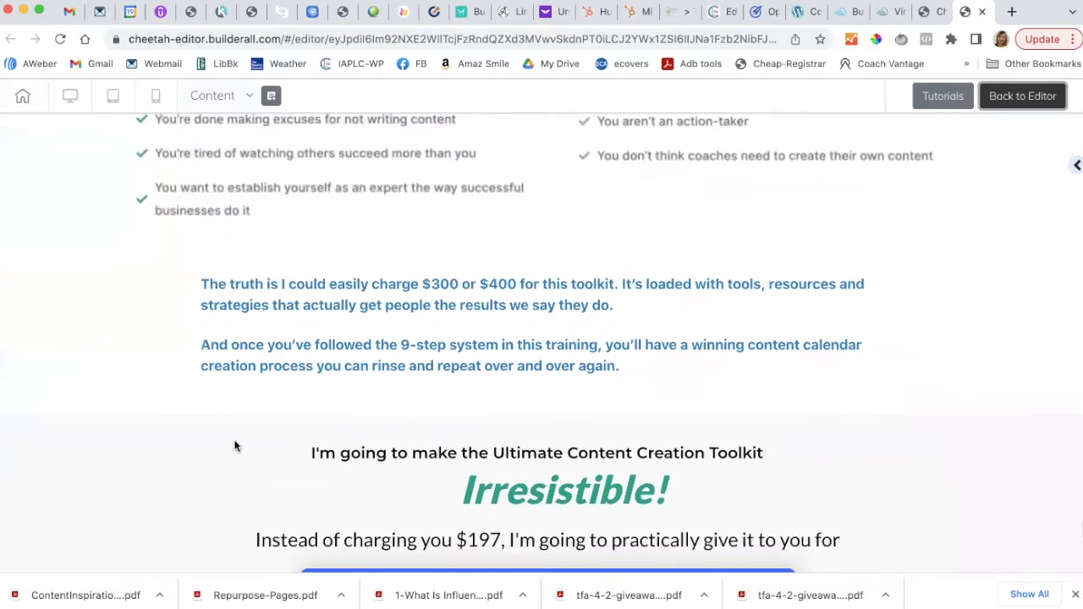
scroll(492, 446, "down", 7)
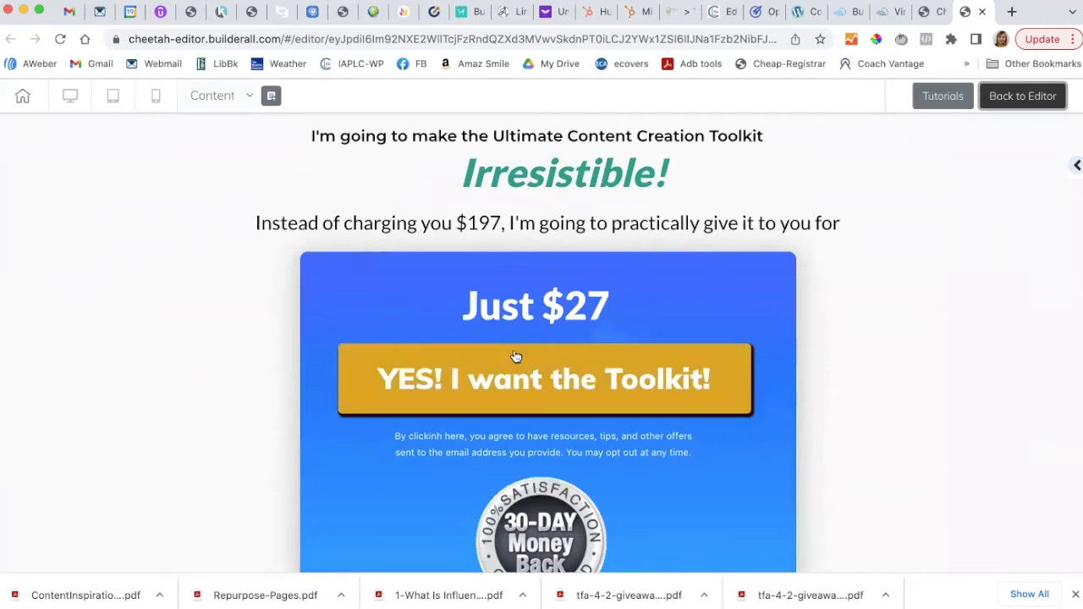
scroll(425, 500, "down", 10)
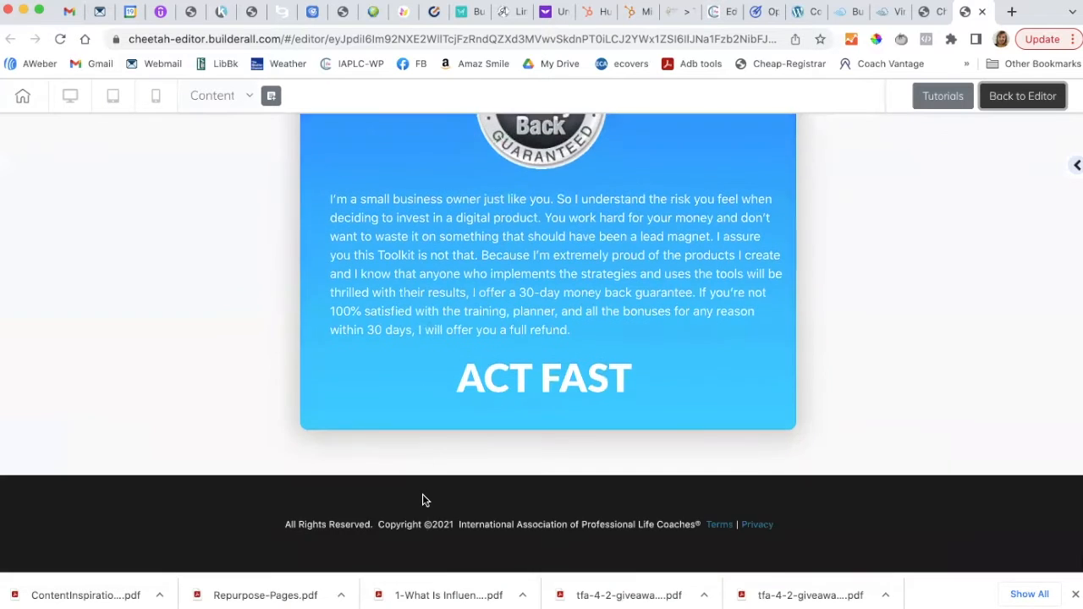
scroll(423, 500, "up", 15)
scroll(849, 116, "up", 10)
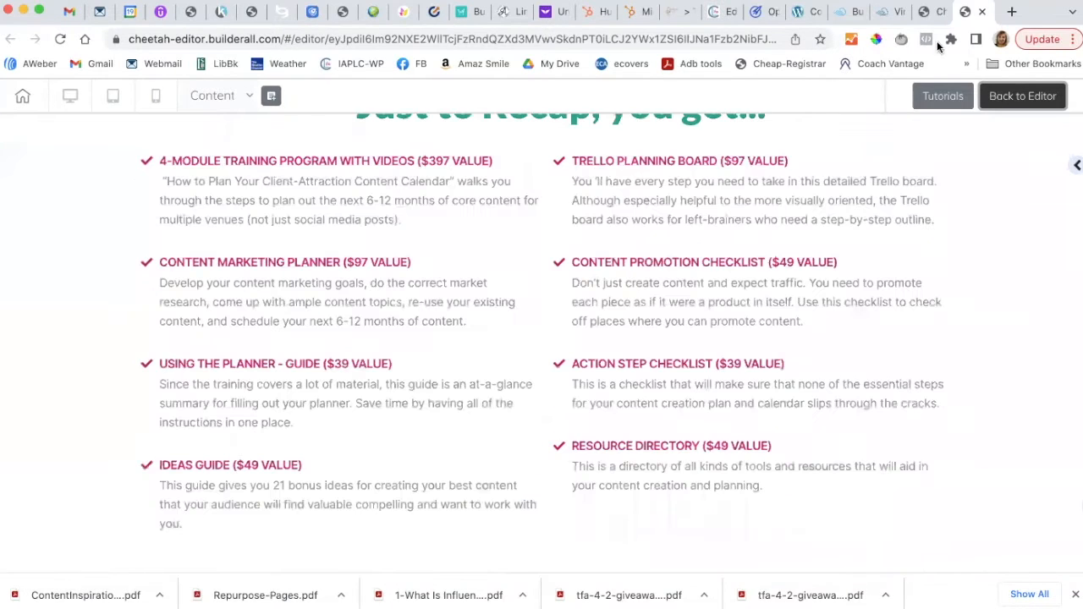
Glance at the CC Toolkit page list, and return from the preview to editing the page.
left_click(928, 14)
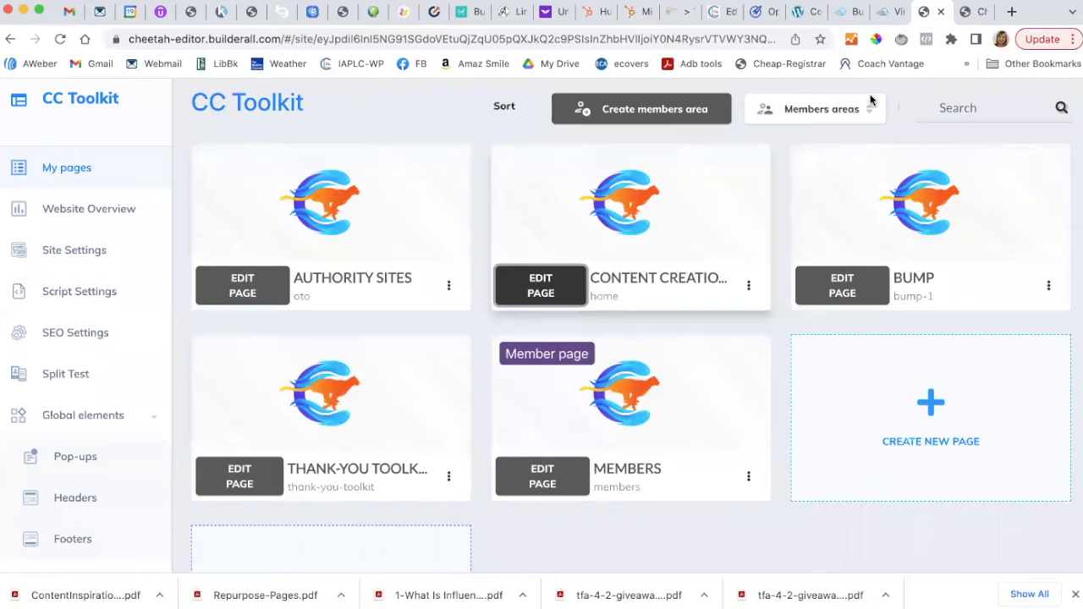
left_click(969, 12)
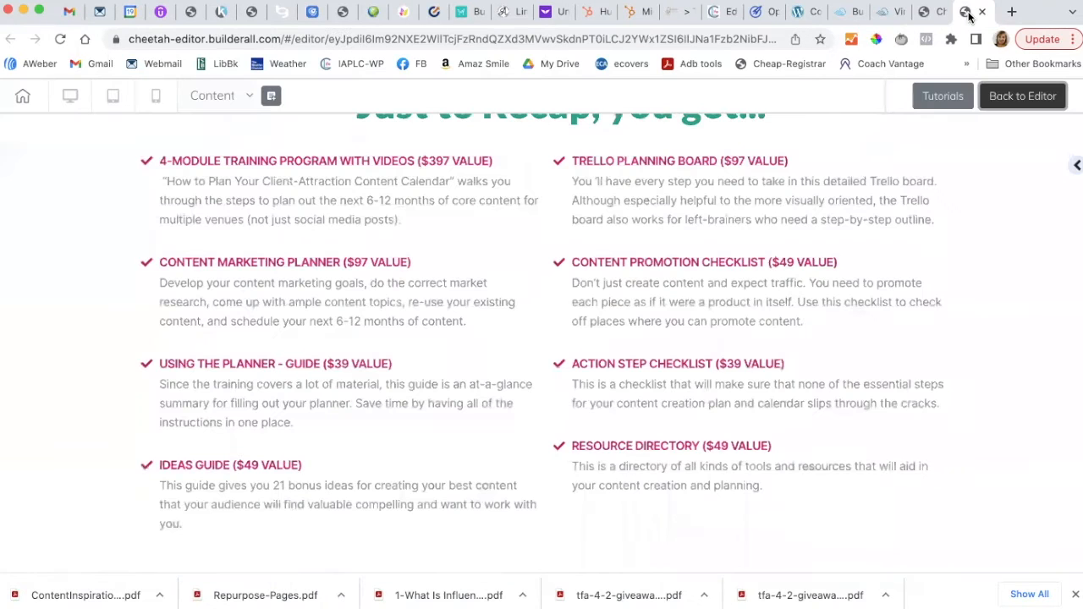
left_click(987, 99)
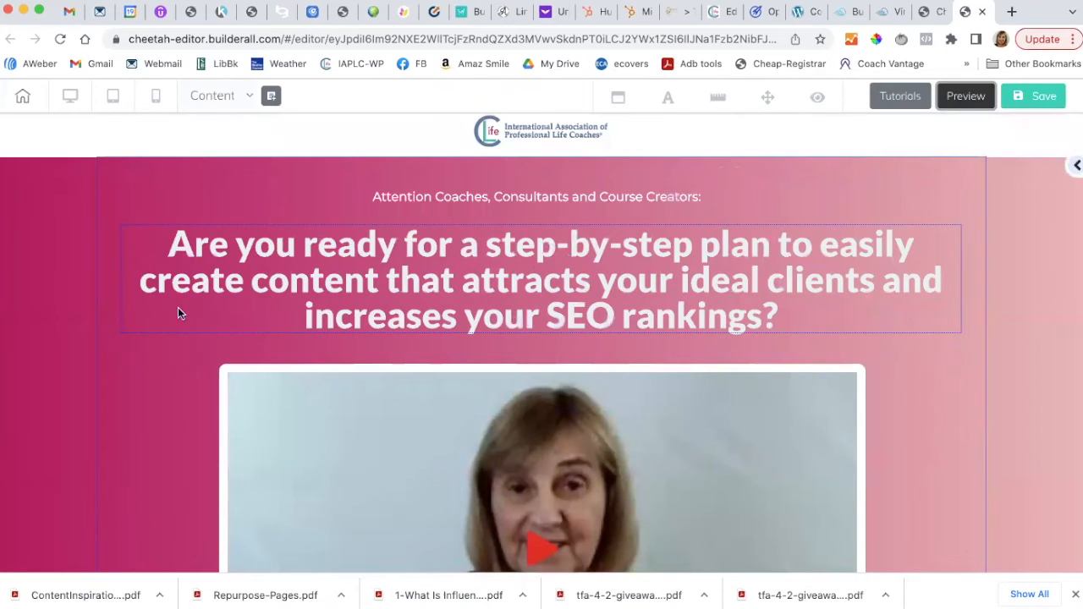
Open the settings of the pink gradient panel behind the main headline and expand its Background Settings.
left_click(66, 280)
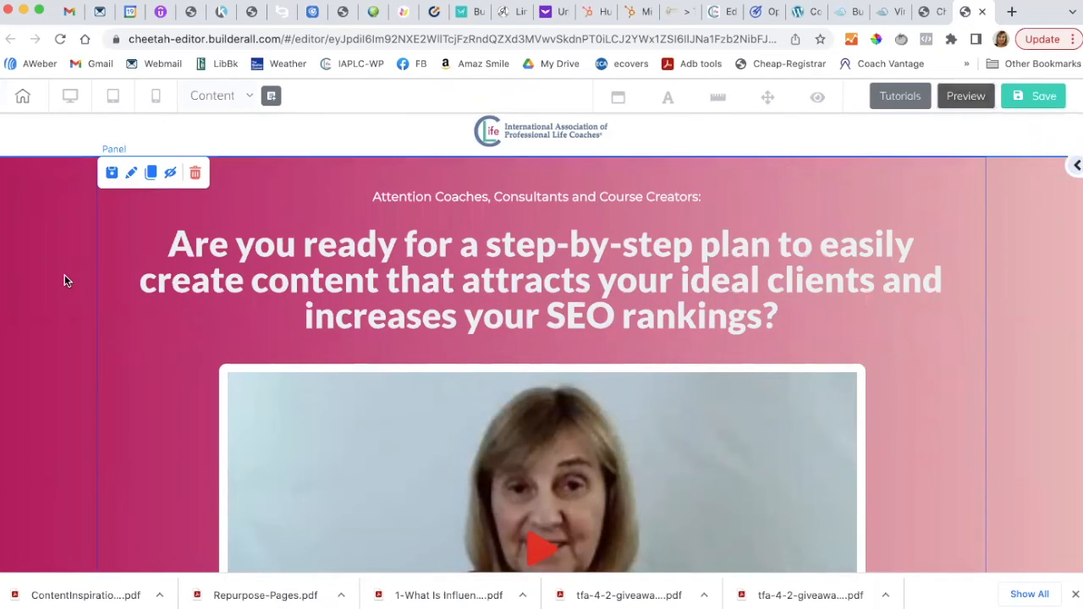
left_click(132, 174)
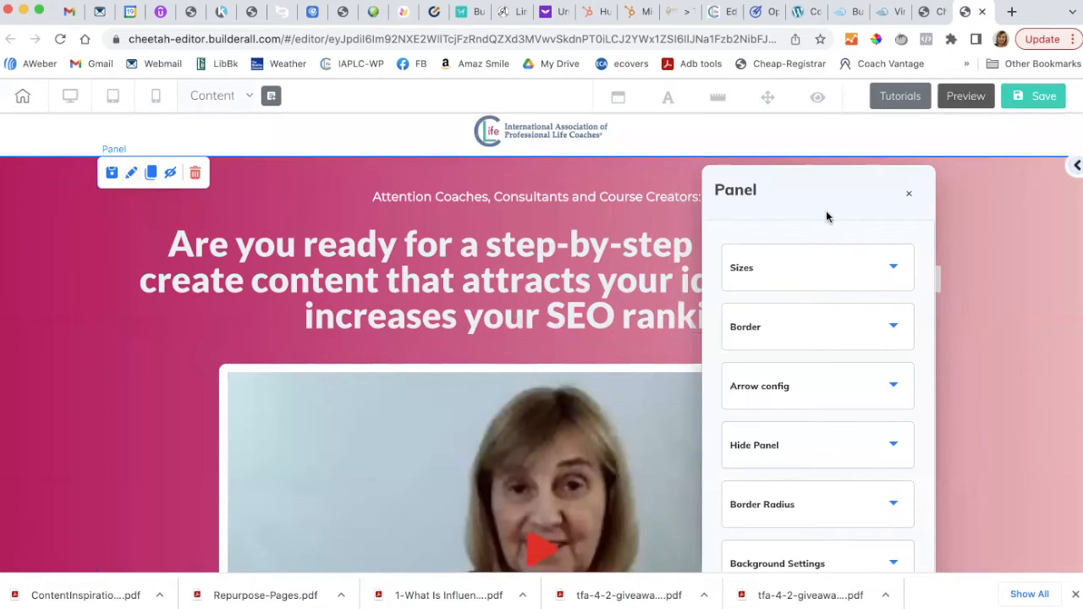
left_click_drag(827, 189, 832, 87)
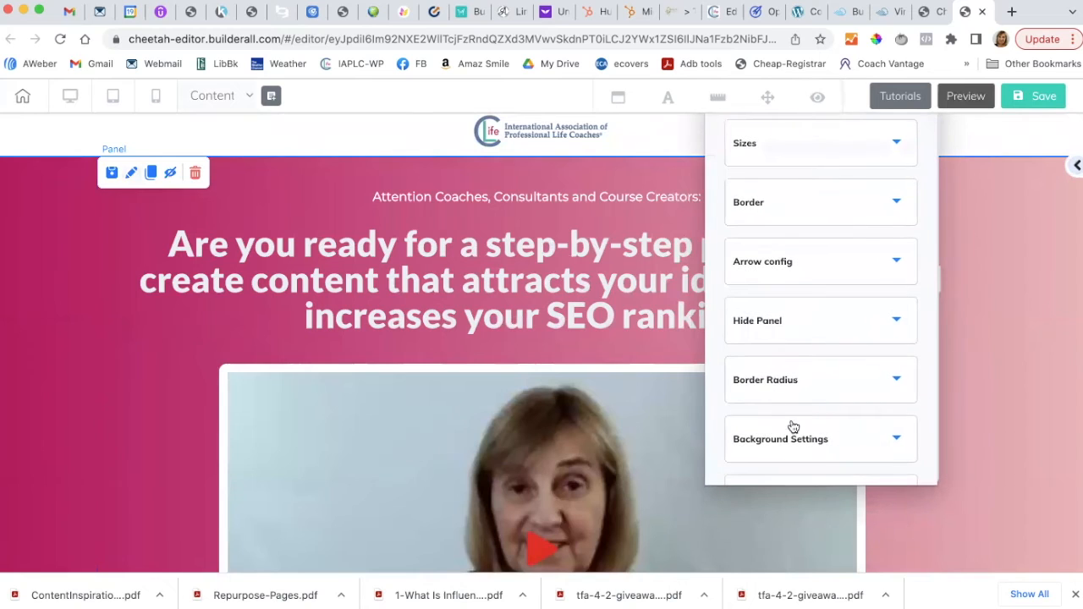
scroll(860, 437, "down", 3)
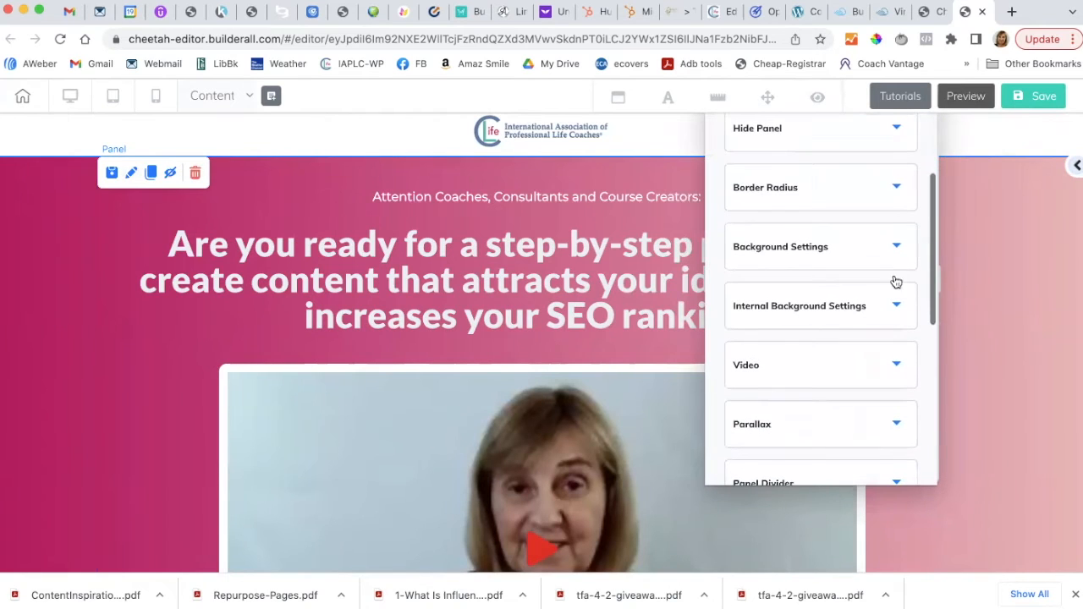
left_click(898, 248)
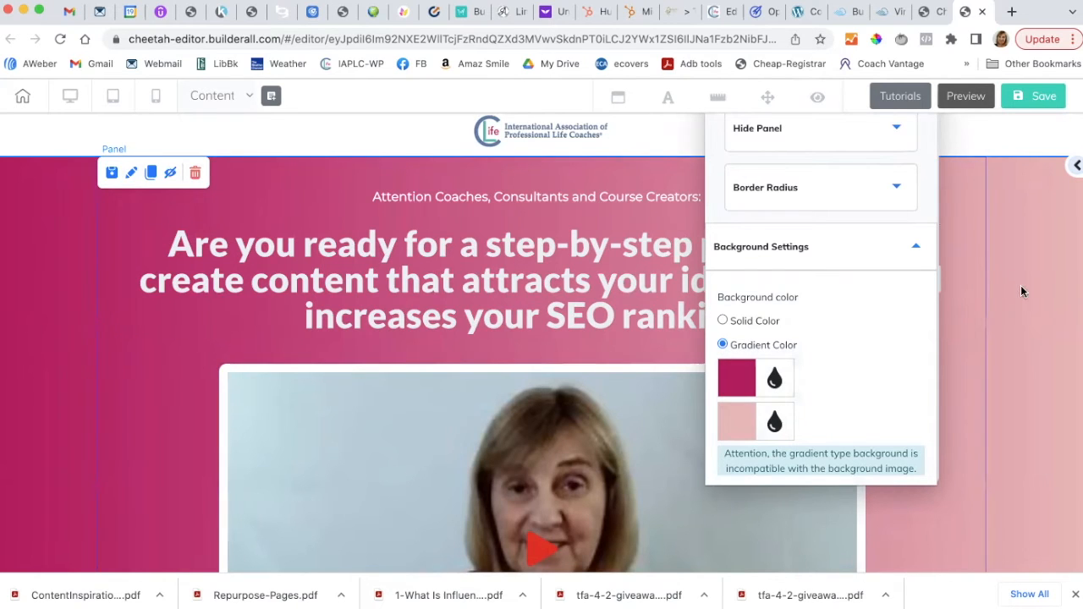
Examine the panel's gradient colour, image and external image background options, and close the settings without changing them.
scroll(824, 388, "down", 4)
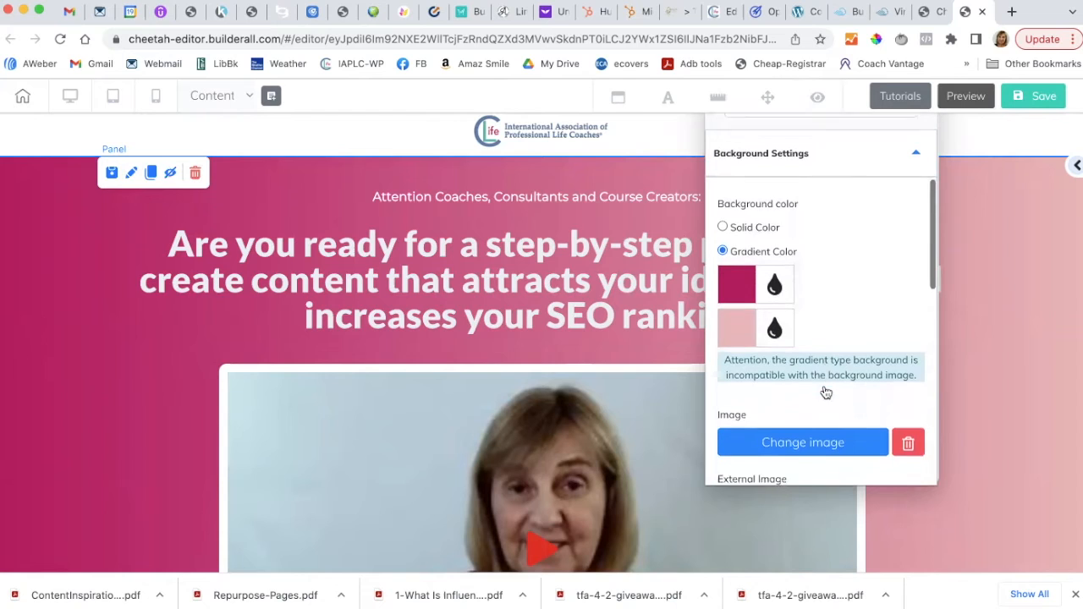
scroll(824, 390, "down", 1)
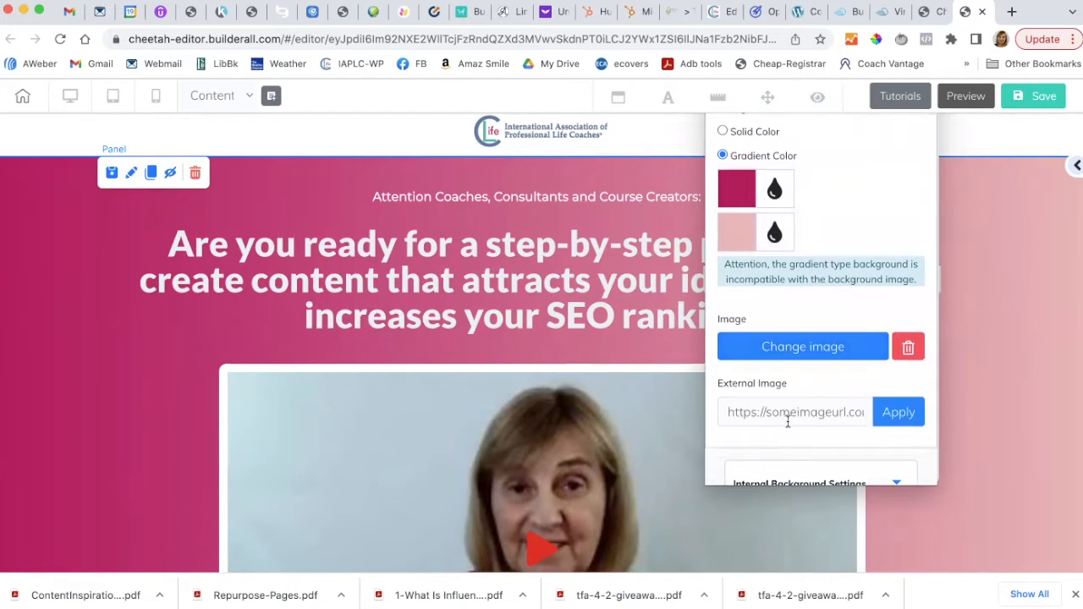
scroll(809, 384, "down", 5)
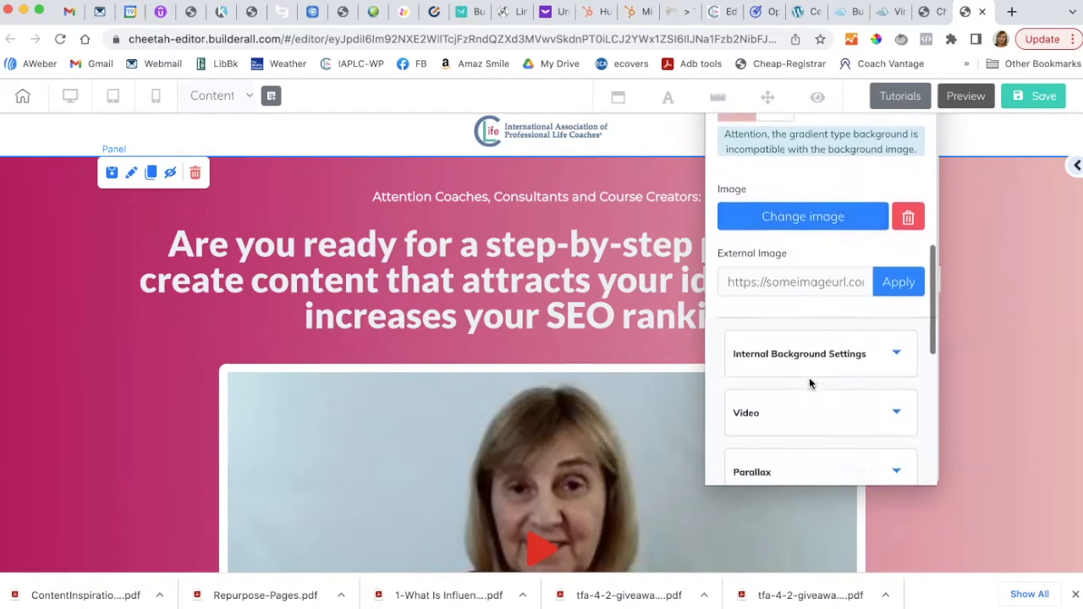
scroll(810, 385, "up", 10)
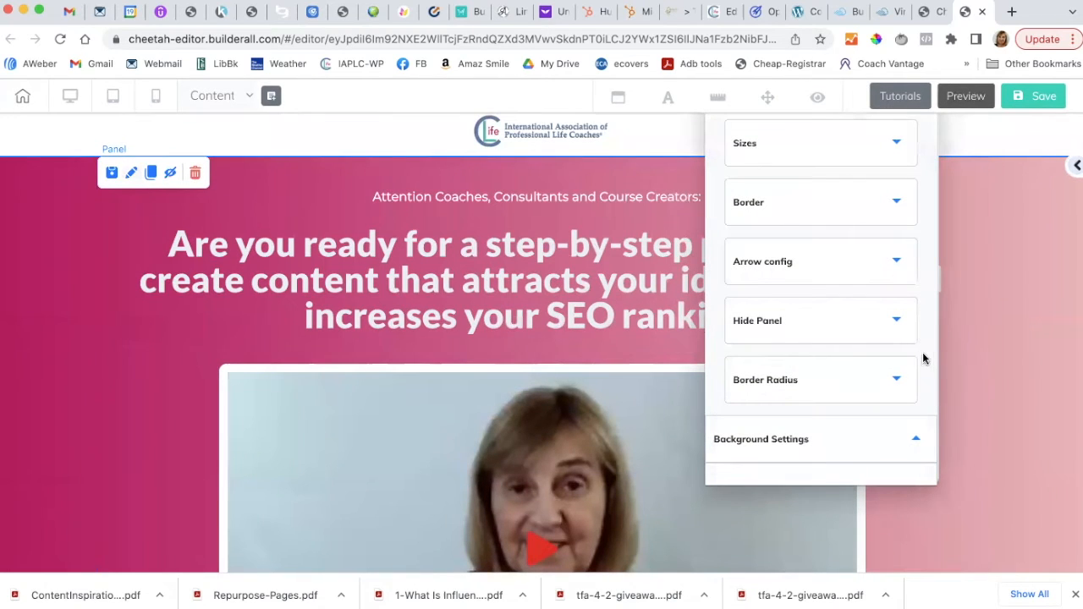
left_click_drag(928, 359, 932, 402)
scroll(683, 337, "up", 1)
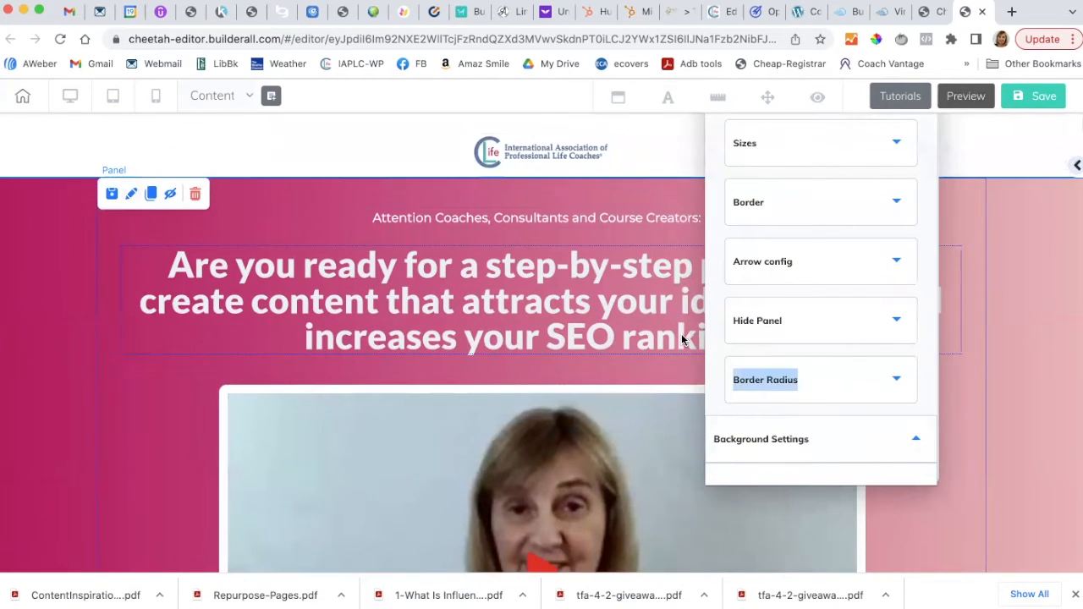
left_click_drag(708, 152, 712, 205)
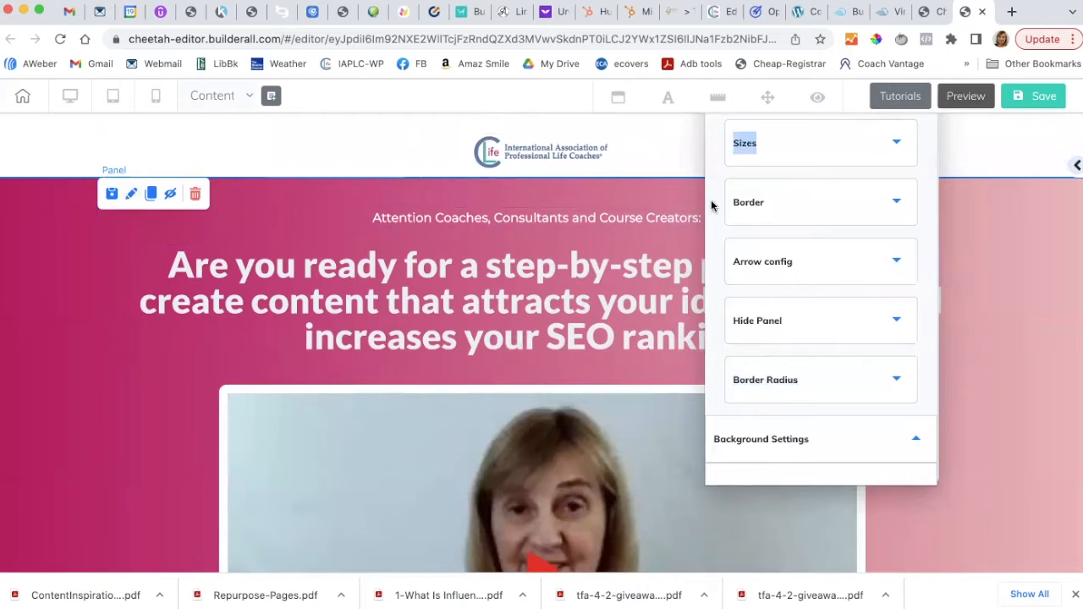
left_click(663, 236)
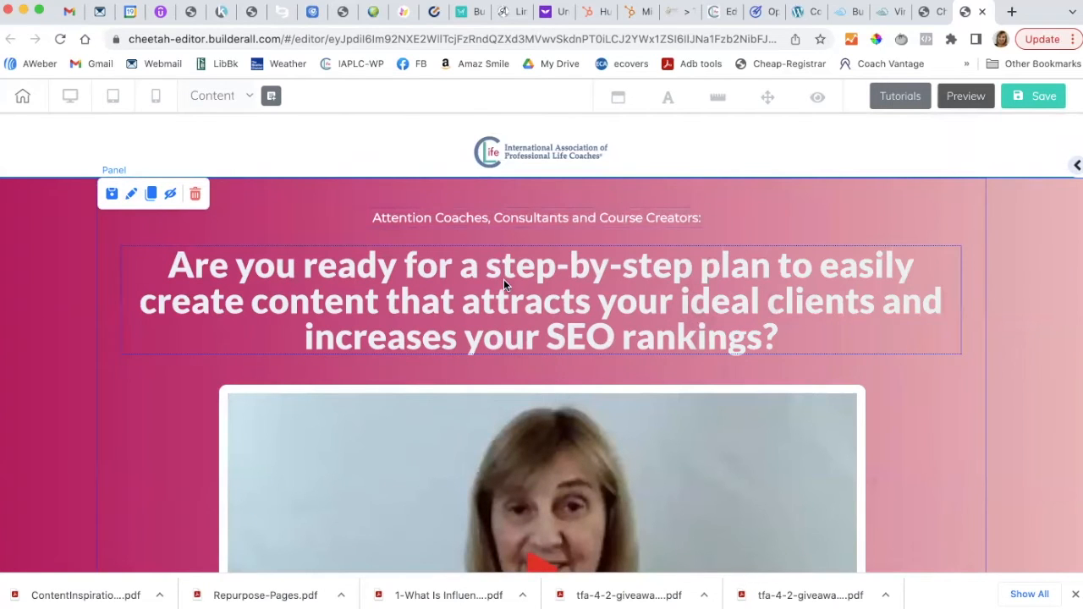
Select the green "Get the Ultimate Content Creation Toolkit Just $27" button beneath the video.
scroll(504, 279, "down", 1)
scroll(503, 285, "down", 5)
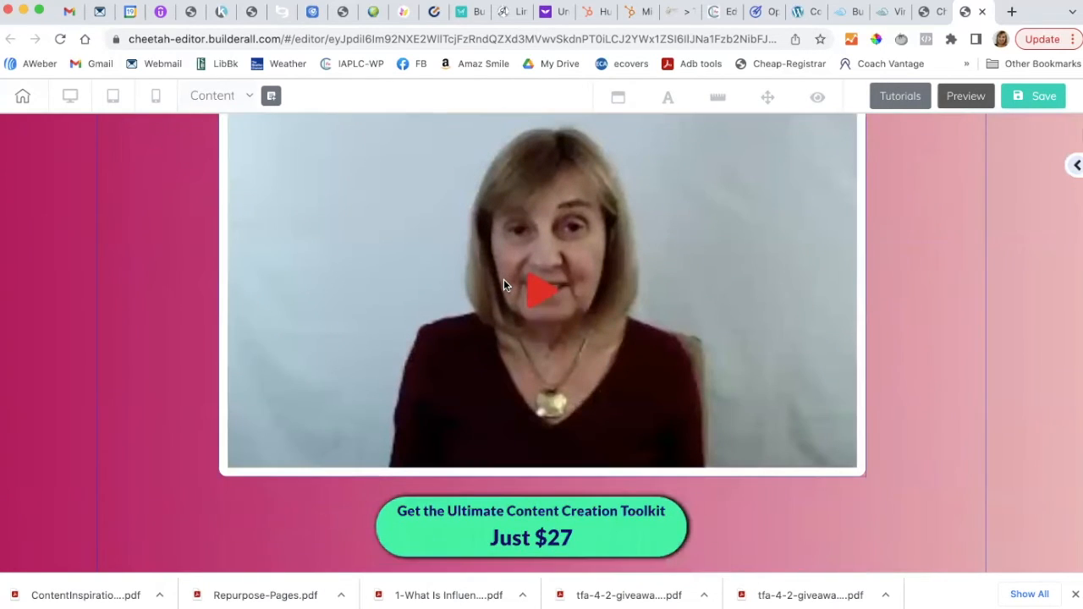
scroll(504, 285, "up", 1)
scroll(504, 285, "down", 3)
scroll(503, 285, "down", 3)
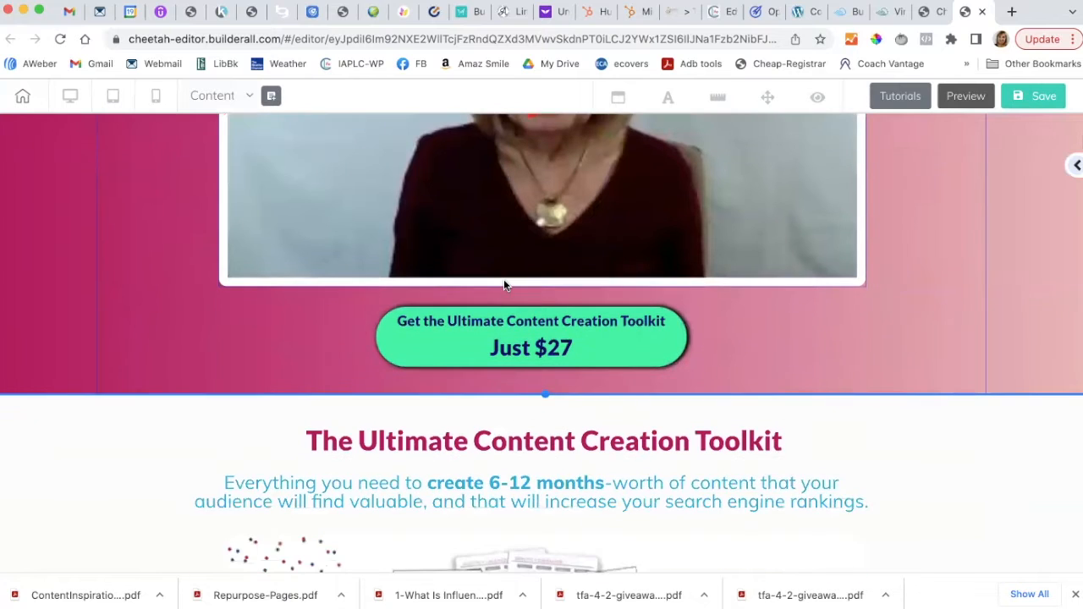
left_click(675, 355)
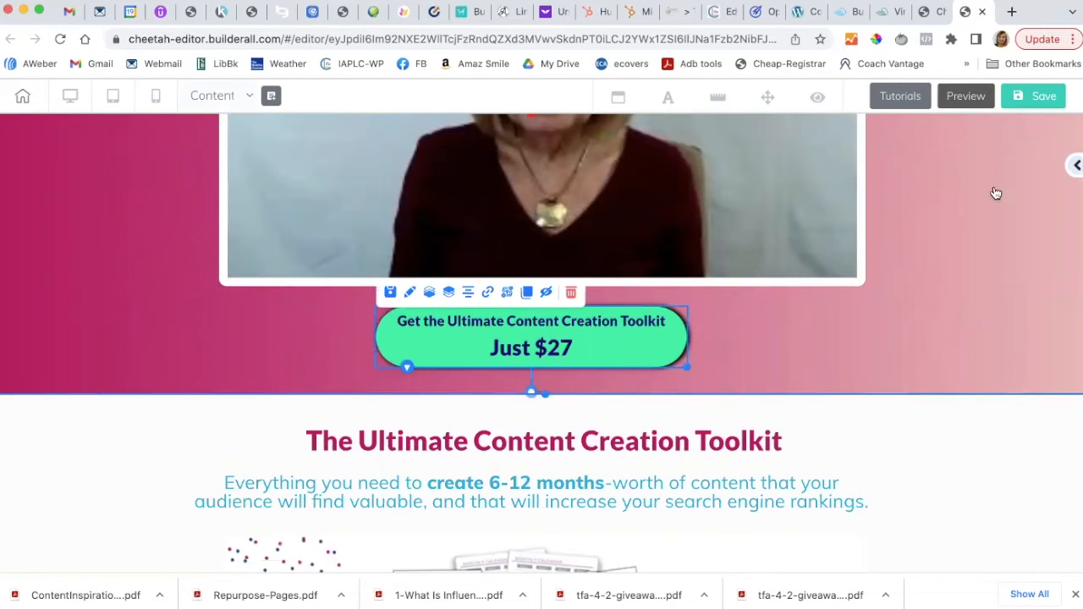
Browse the elements that can be added to the page, from Texts and Accordion down to Booking, Box and Button.
left_click(1077, 167)
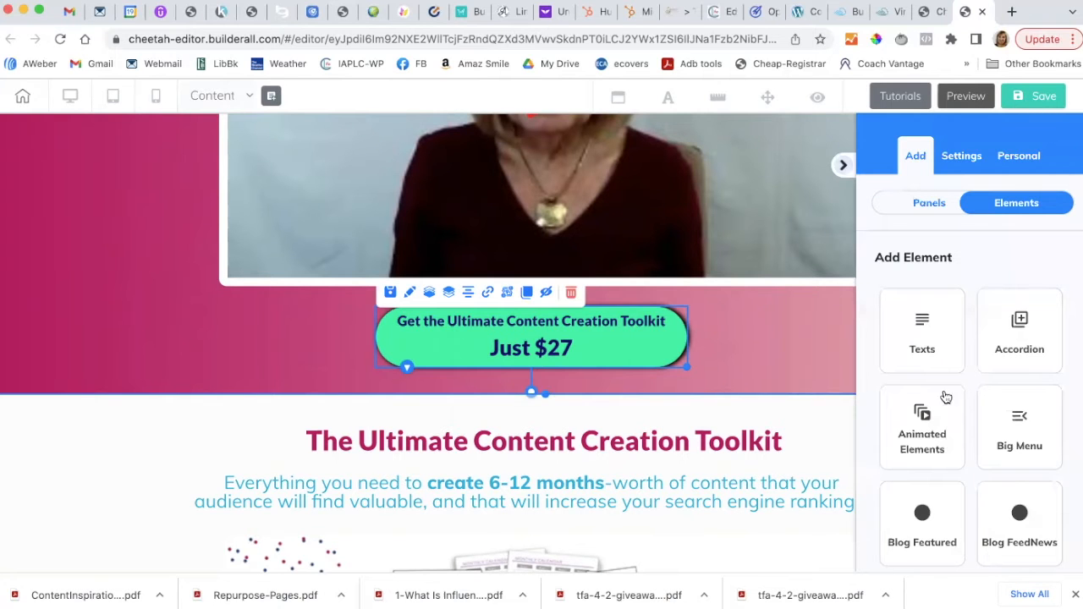
scroll(932, 380, "down", 3)
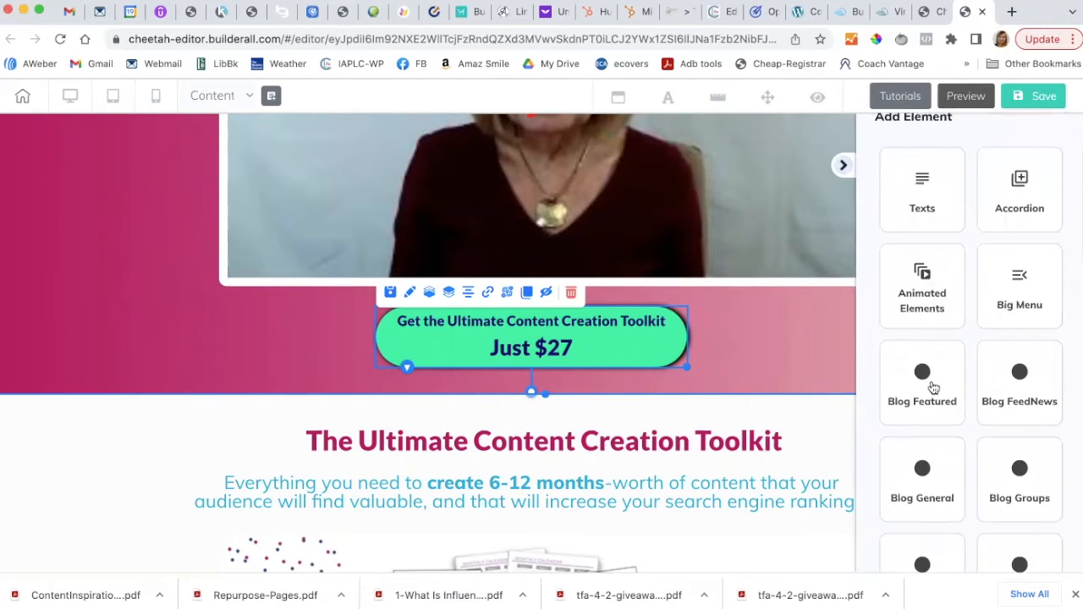
scroll(932, 388, "down", 5)
scroll(932, 387, "down", 1)
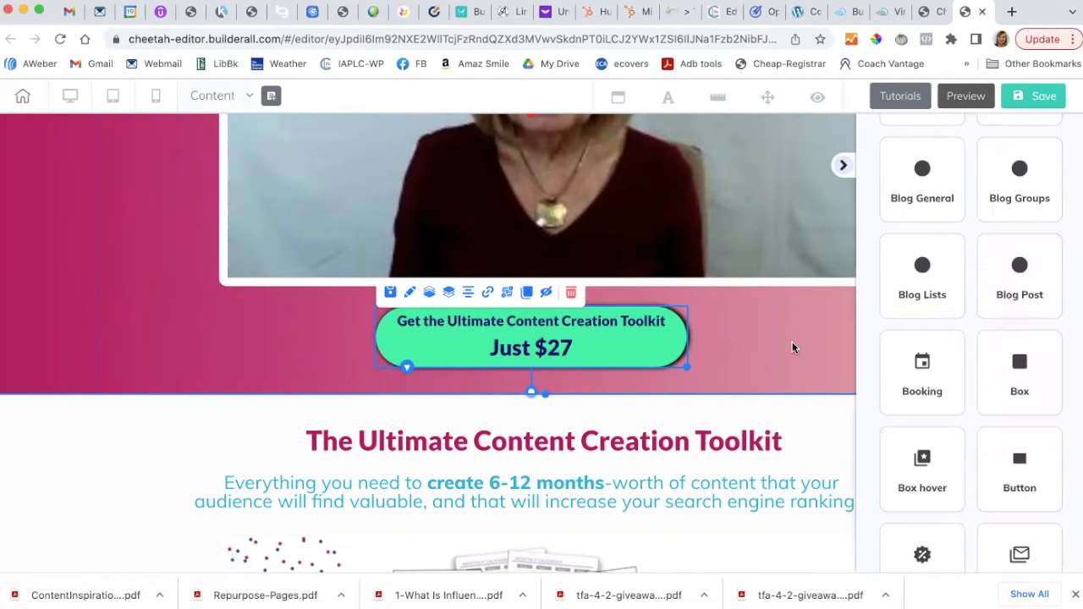
left_click(840, 196)
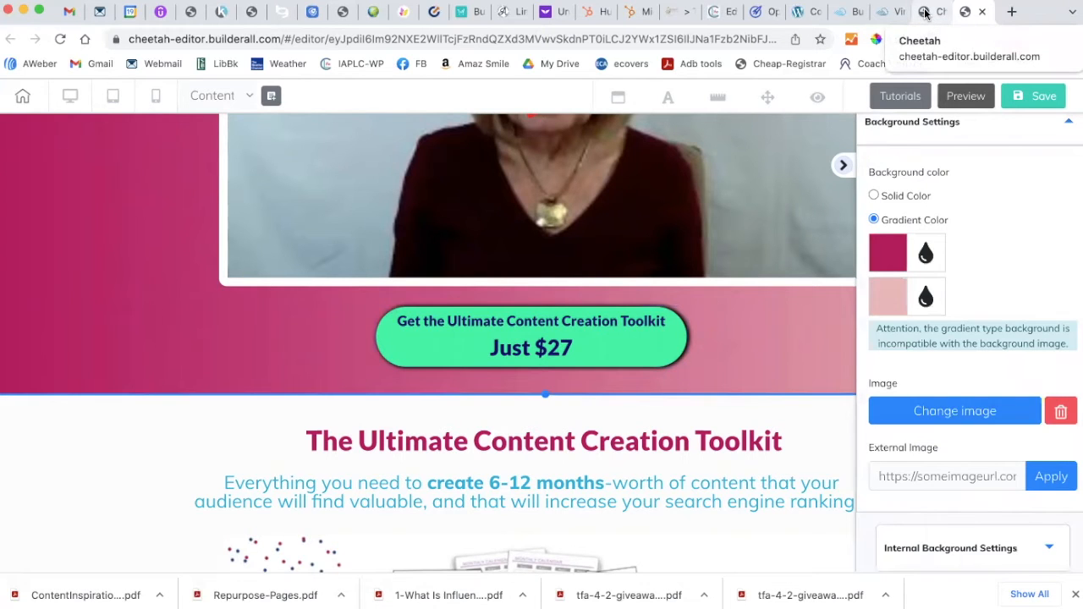
Return to the CC Toolkit page list and start a new page with the name and title "Test".
left_click(925, 14)
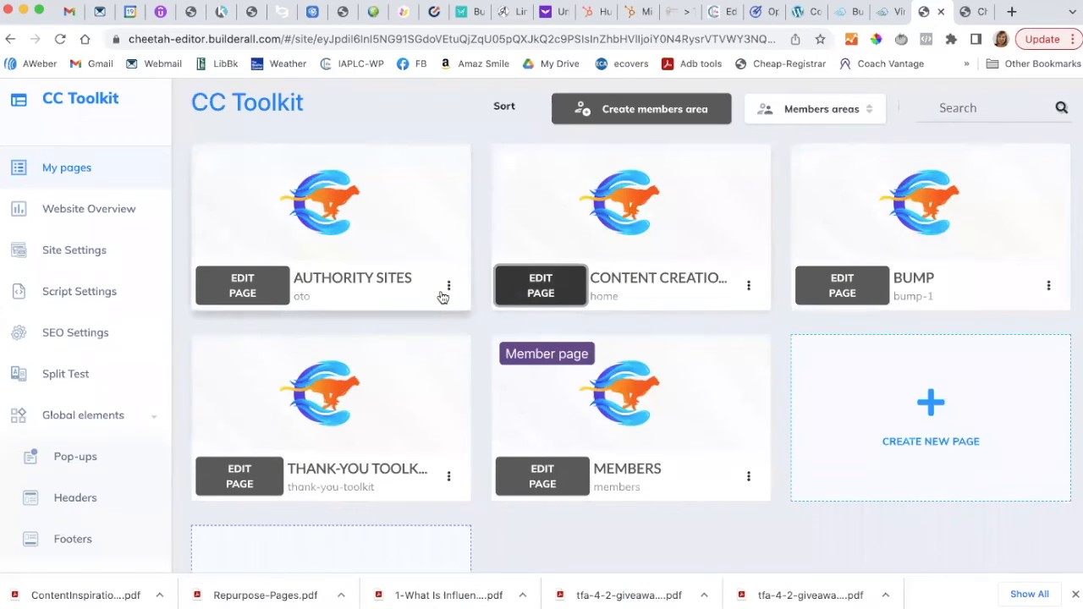
left_click(855, 475)
left_click(358, 338)
type("Test")
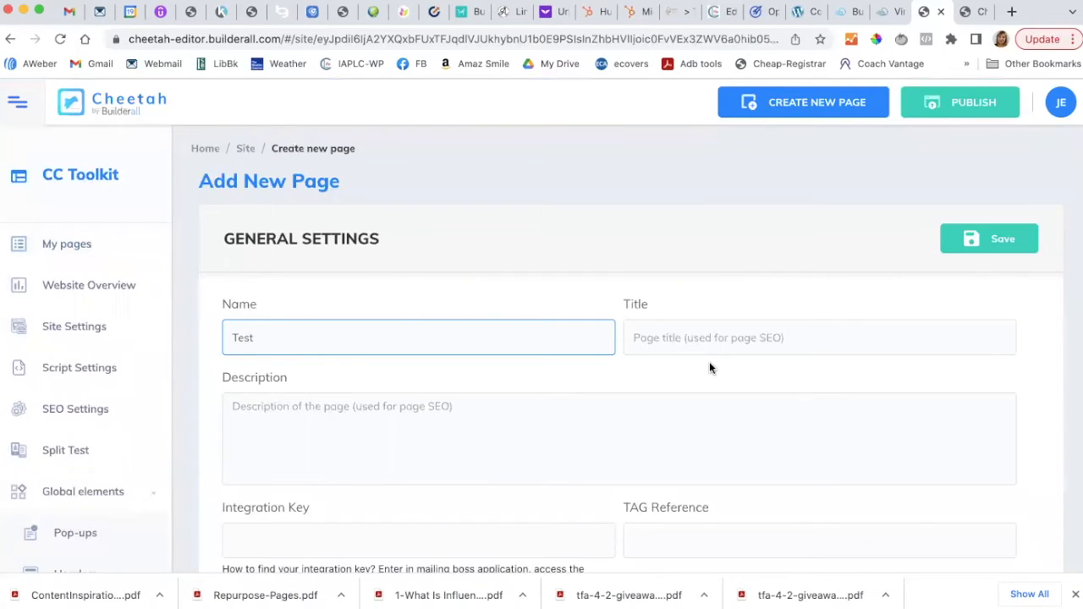
left_click(688, 339)
type("Test")
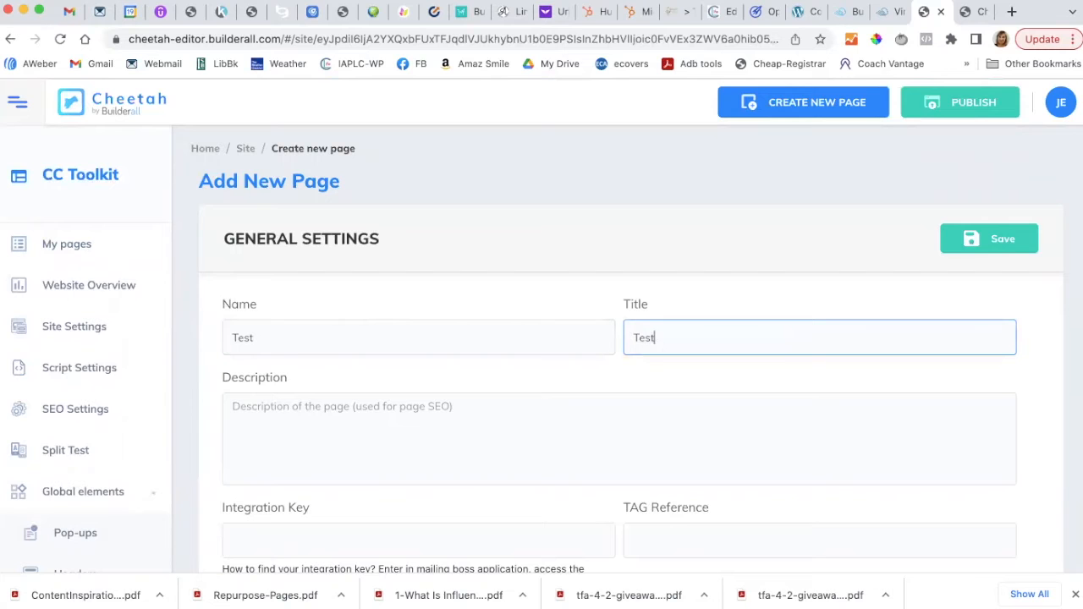
Review the remaining page settings, keep the Blank page template, and save the new page.
scroll(616, 409, "down", 5)
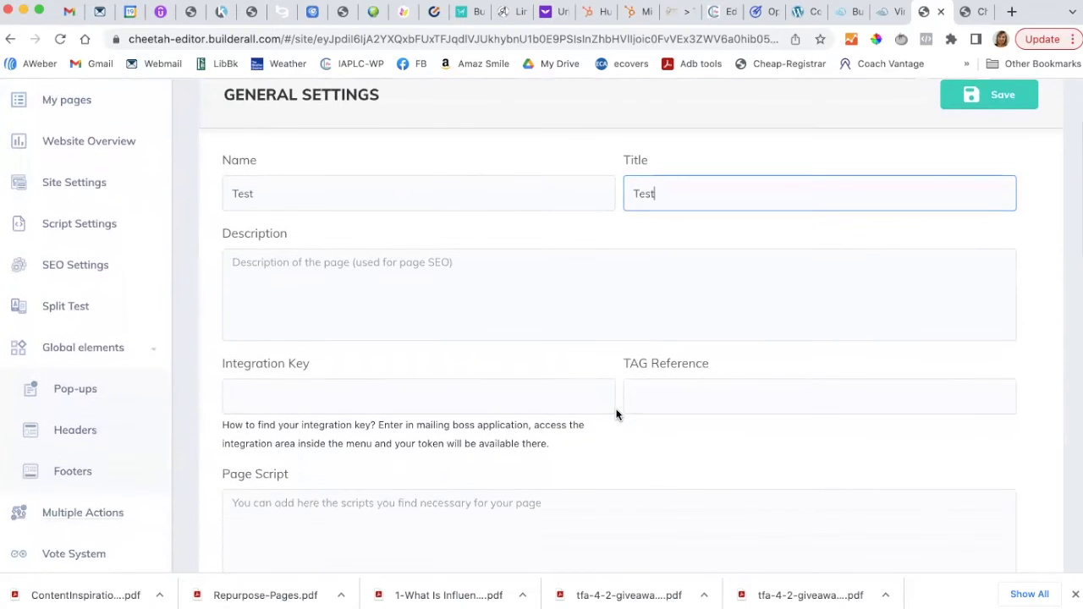
scroll(616, 415, "down", 10)
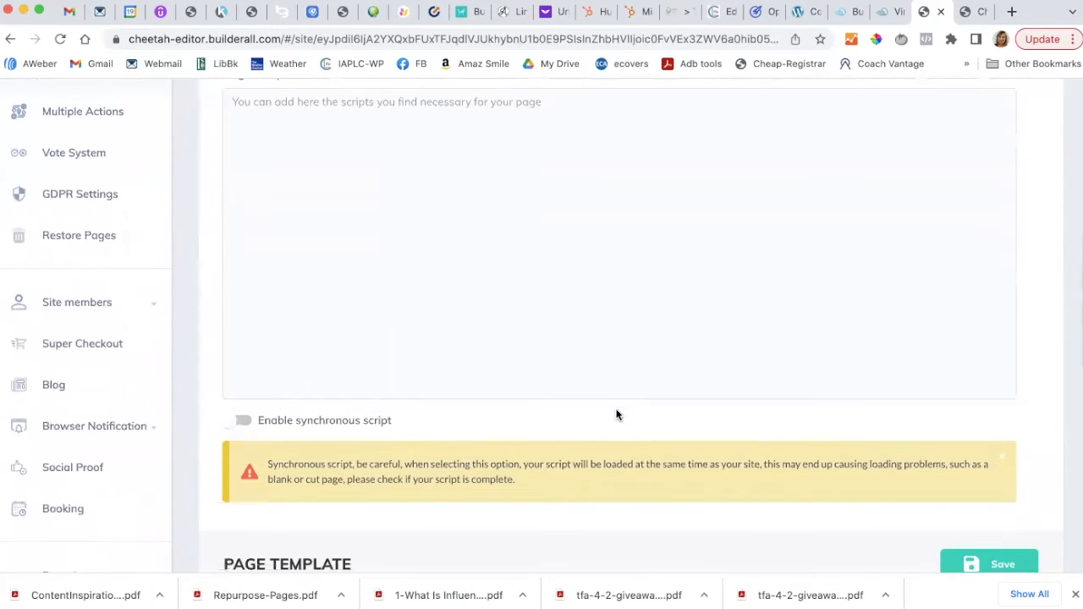
scroll(616, 415, "down", 5)
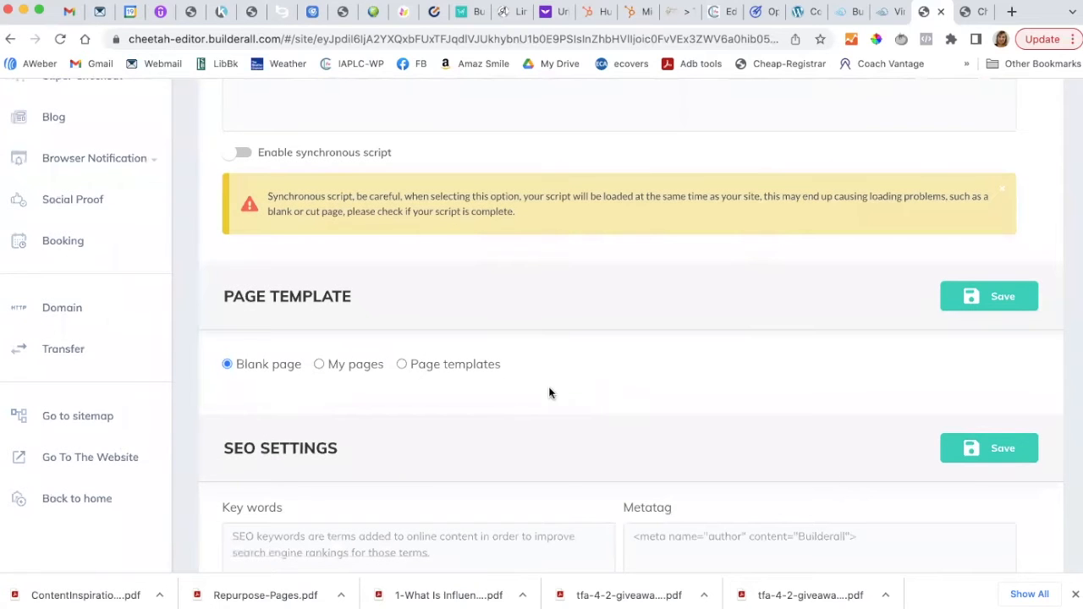
scroll(550, 393, "down", 10)
scroll(550, 392, "up", 15)
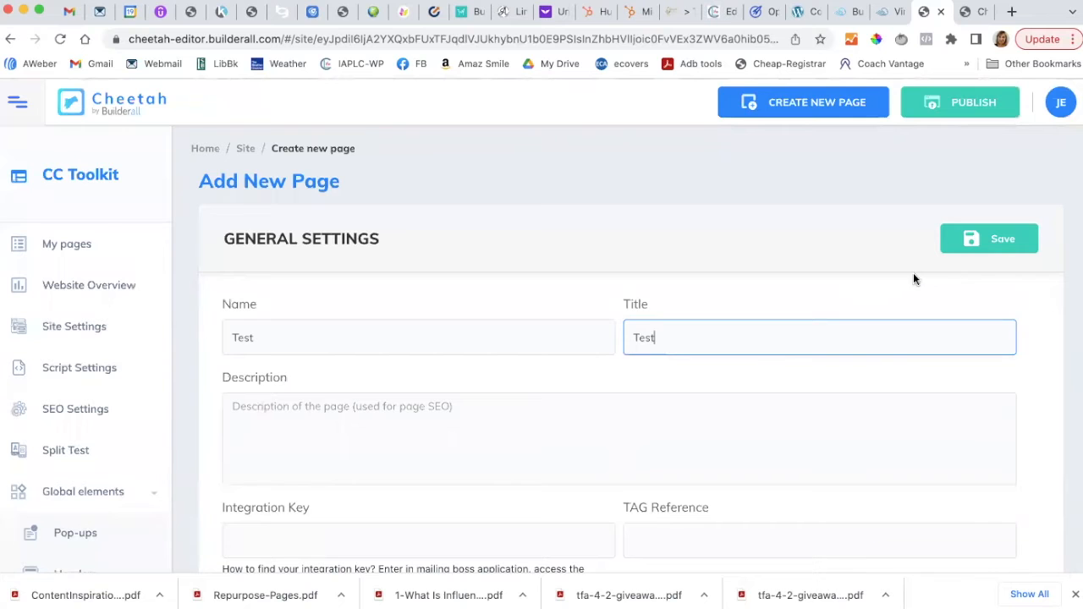
left_click(975, 240)
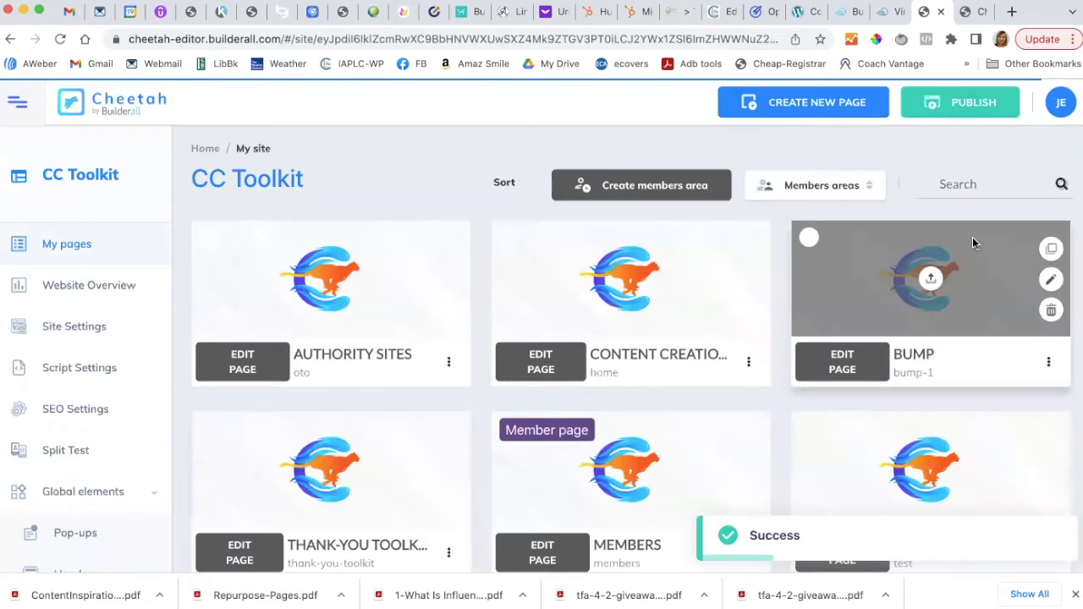
Open the Test page from the CC Toolkit page list for editing.
mouse_move(817, 427)
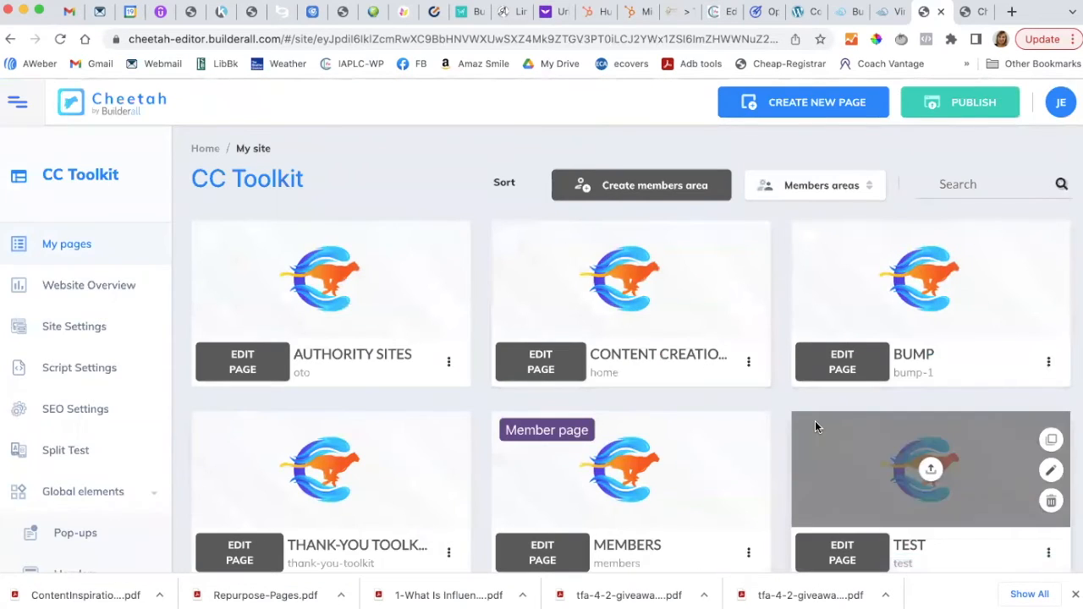
scroll(828, 447, "down", 3)
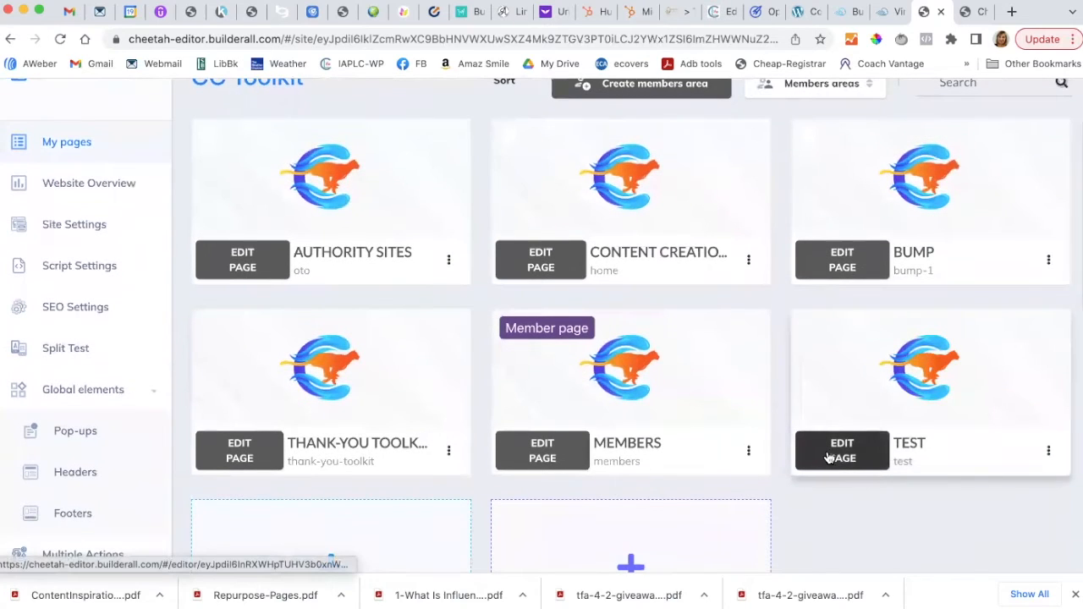
left_click(840, 457)
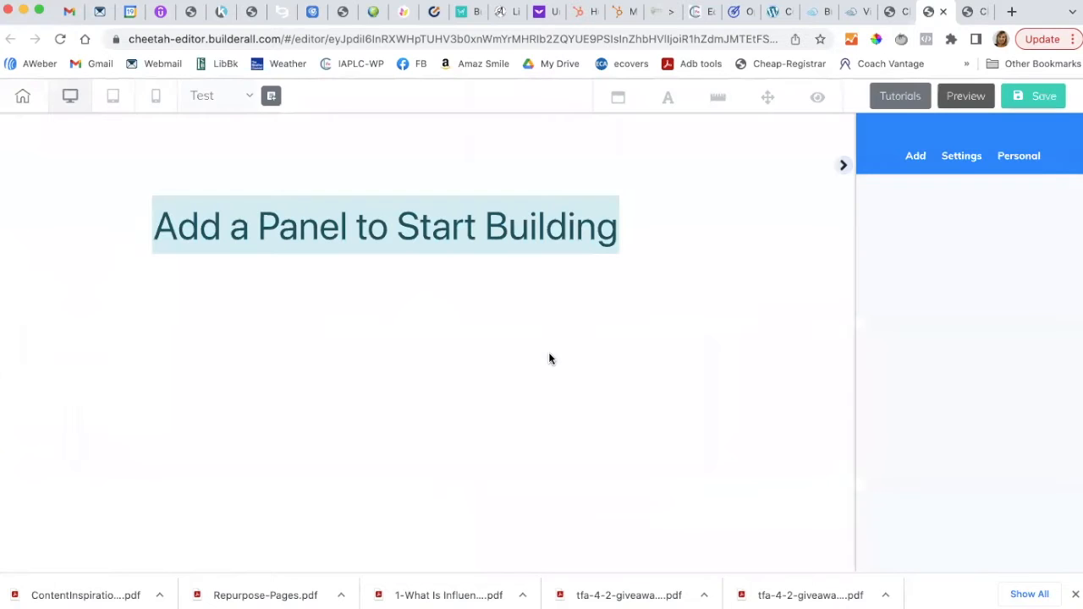
Browse the panel categories that can be added to the empty page and open the Landing Page category.
left_click(914, 157)
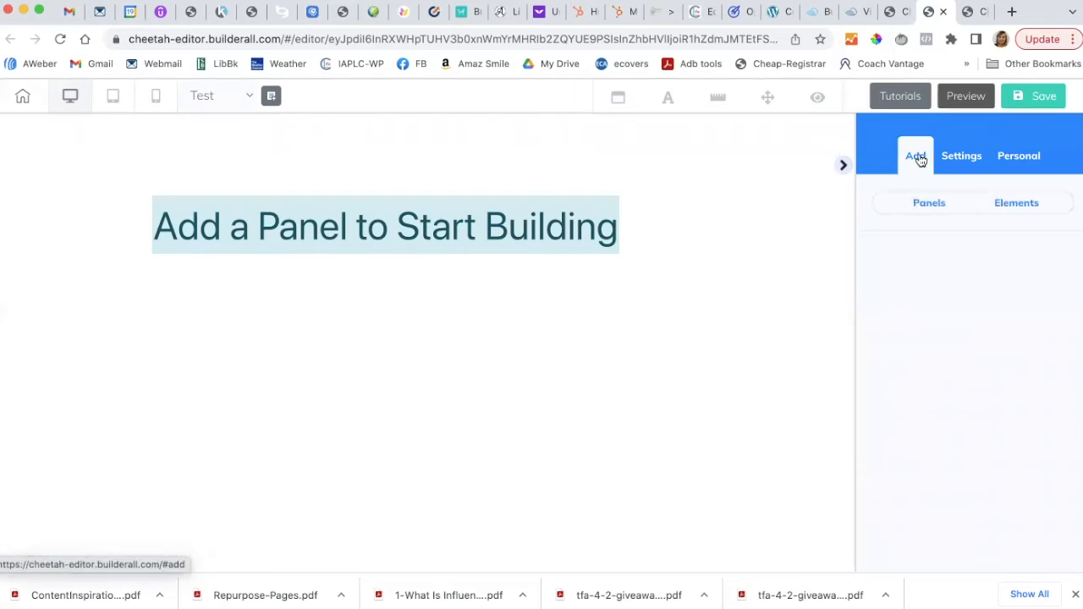
left_click(929, 208)
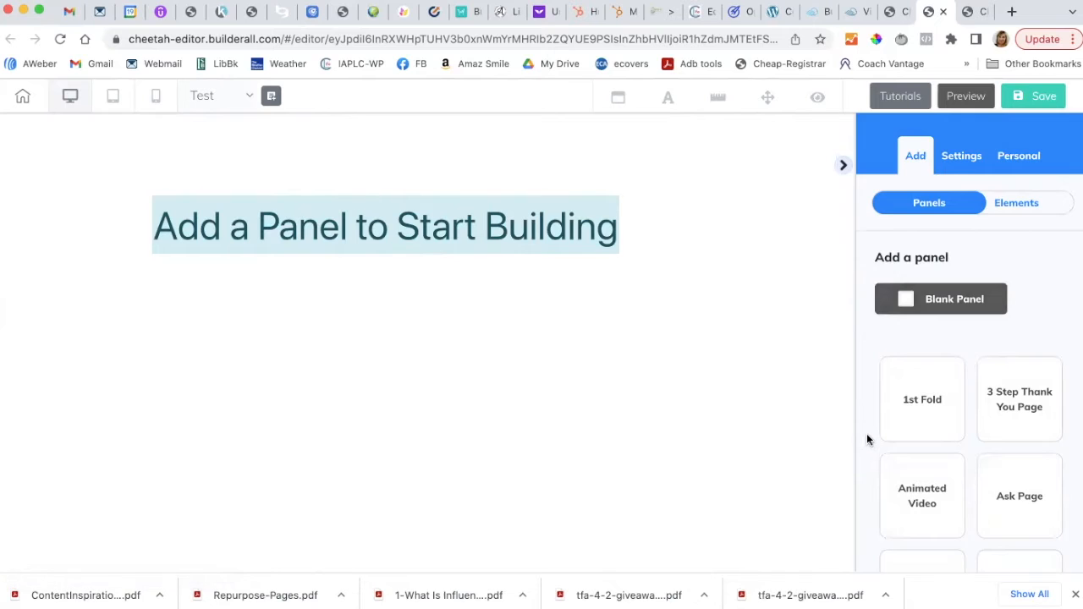
scroll(867, 439, "down", 2)
scroll(867, 439, "down", 2)
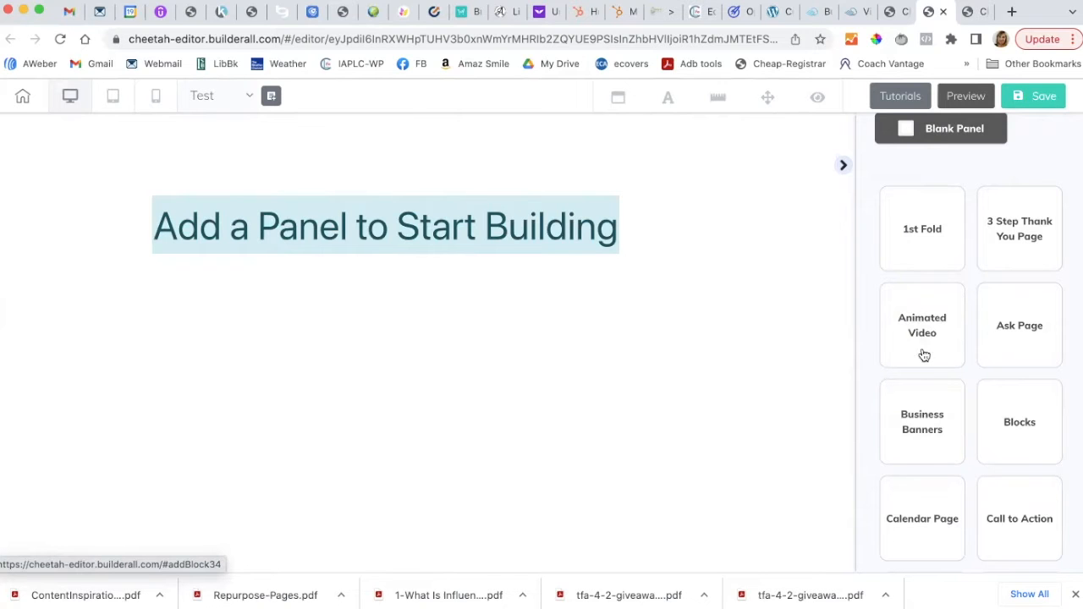
scroll(913, 456, "down", 5)
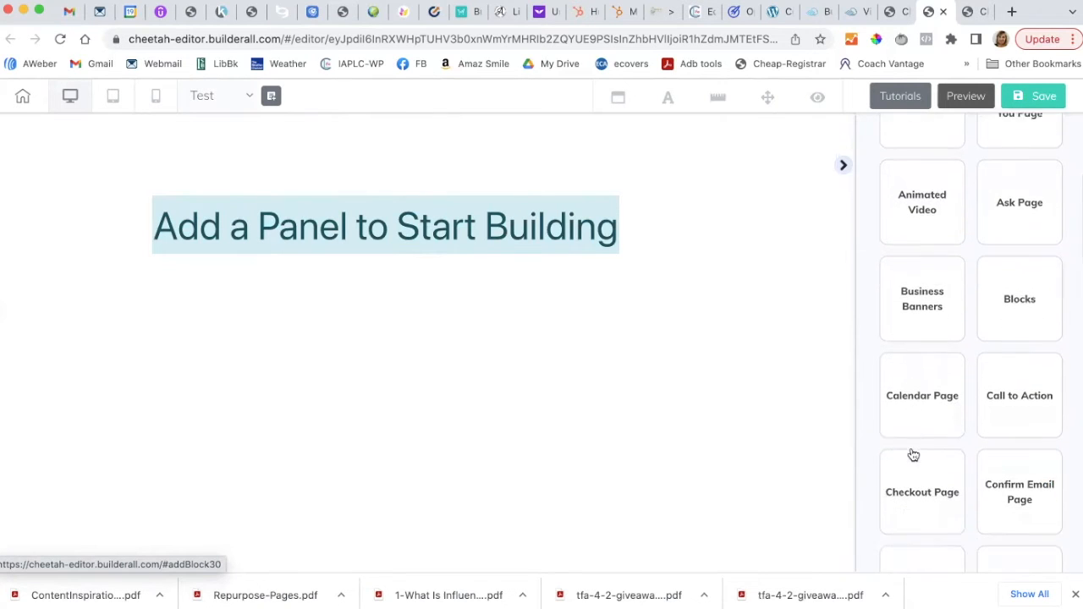
scroll(913, 455, "down", 4)
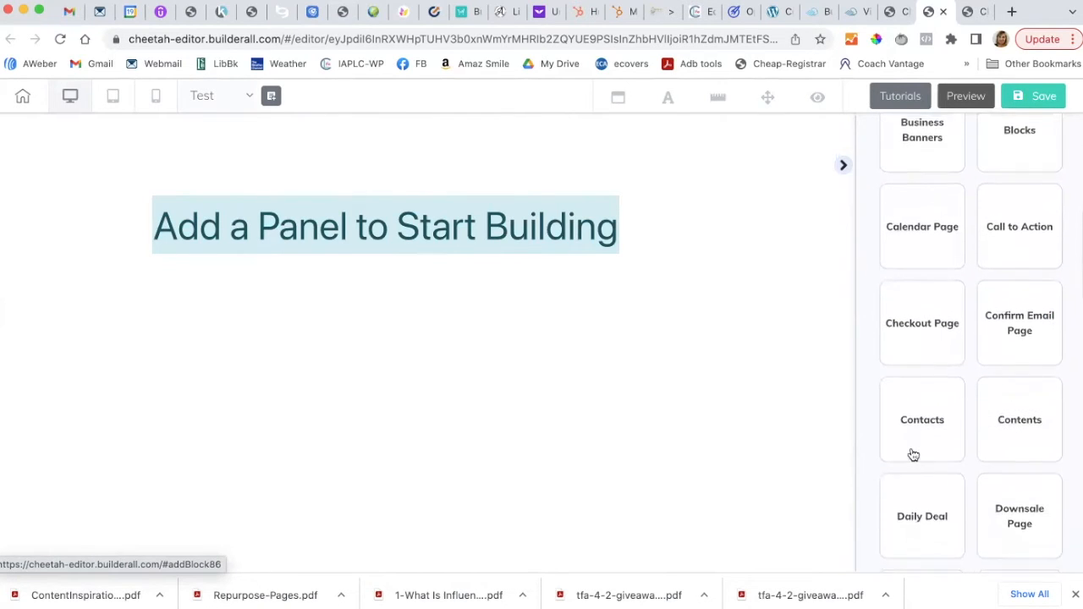
scroll(913, 455, "down", 6)
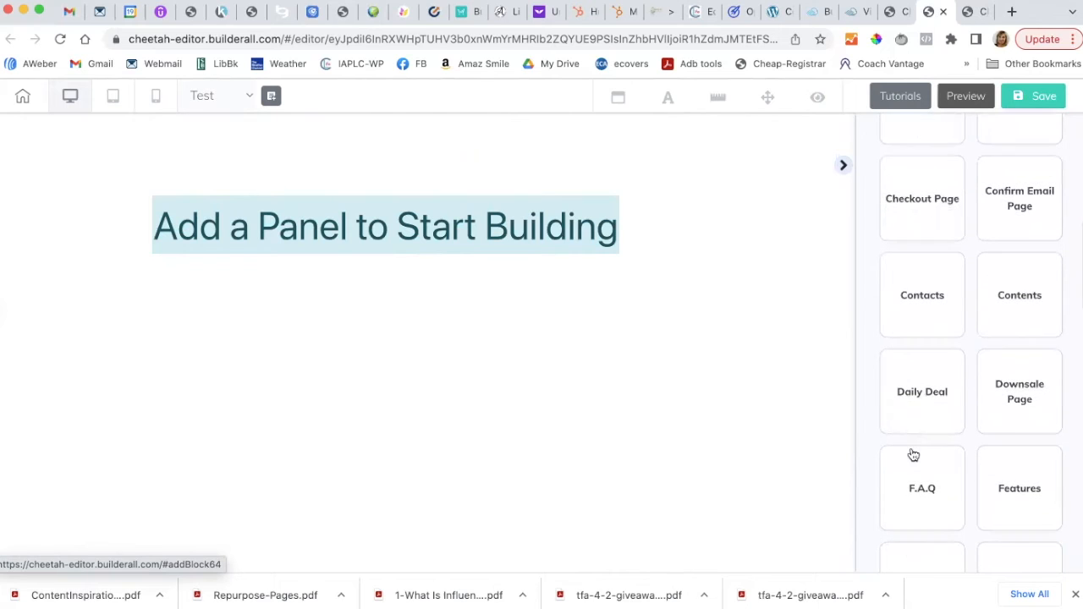
scroll(913, 455, "down", 3)
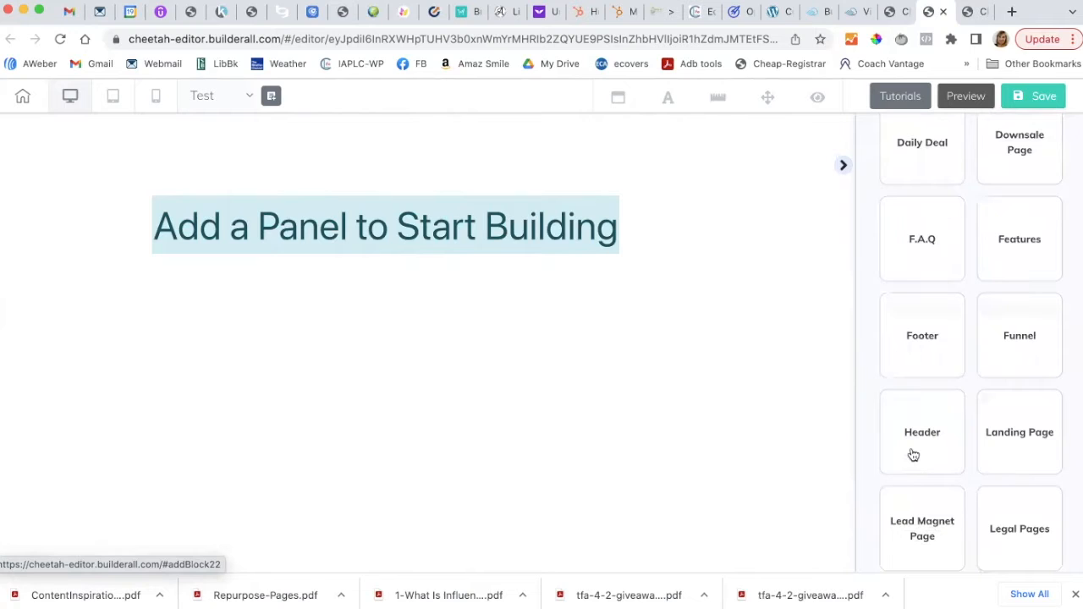
left_click(1010, 452)
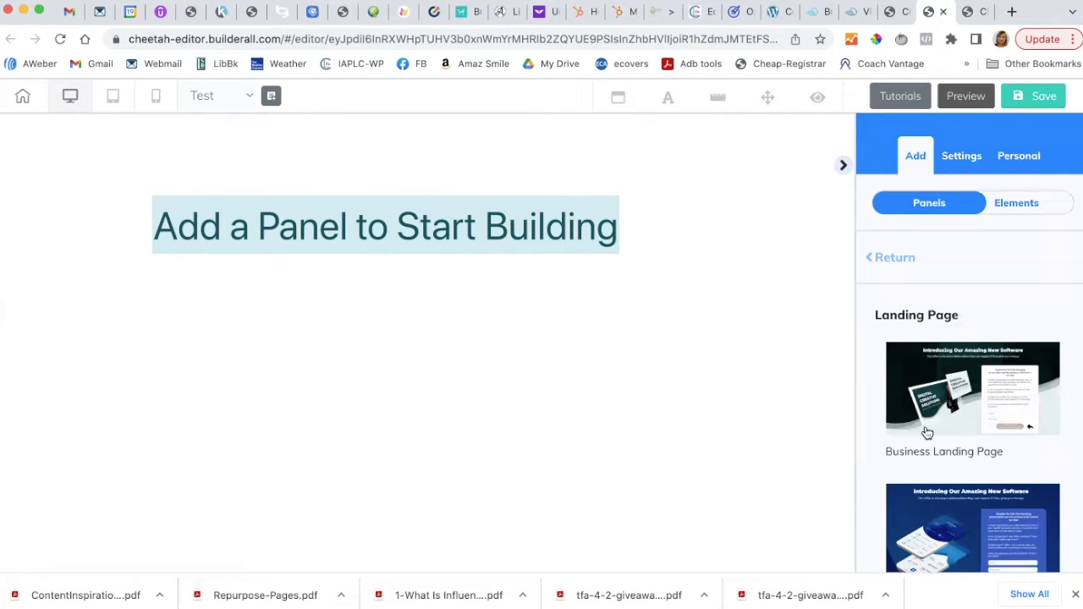
Add the Course Landing Page panel to the empty Test page.
scroll(927, 432, "down", 3)
scroll(927, 431, "down", 5)
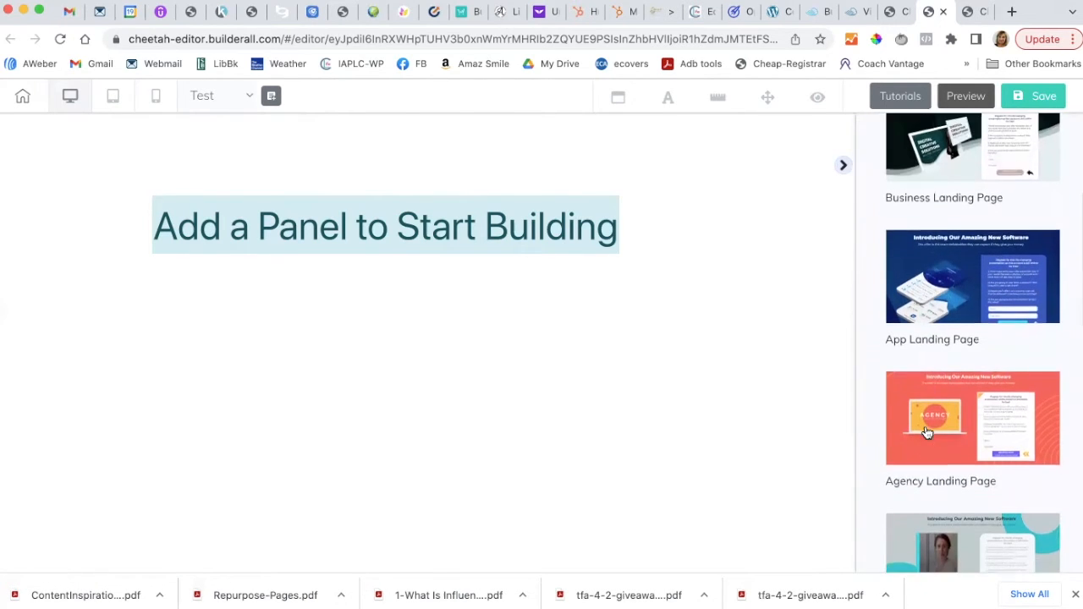
scroll(927, 432, "down", 3)
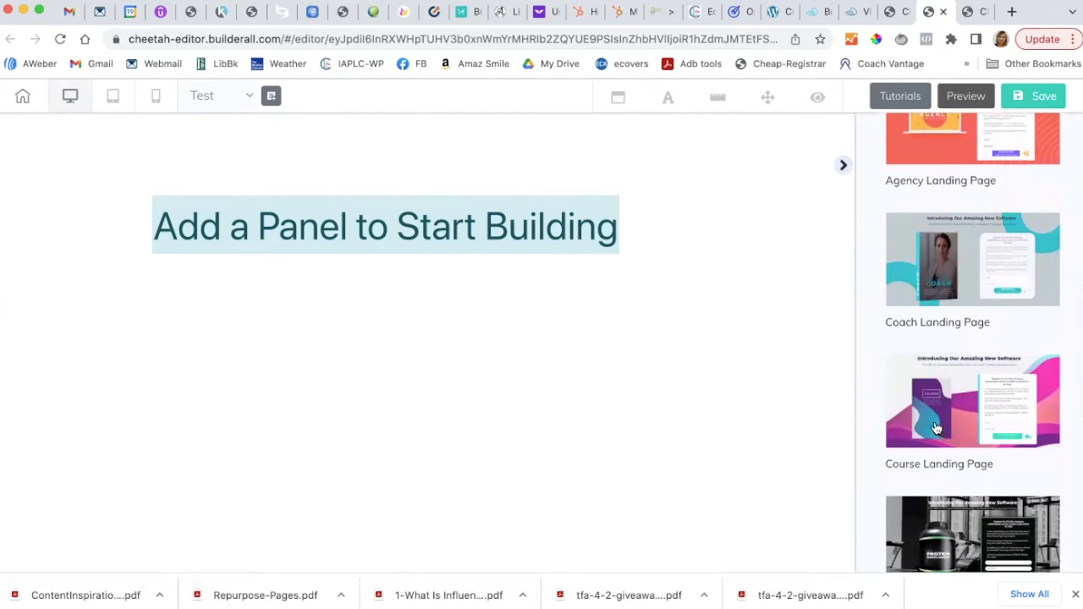
left_click(936, 429)
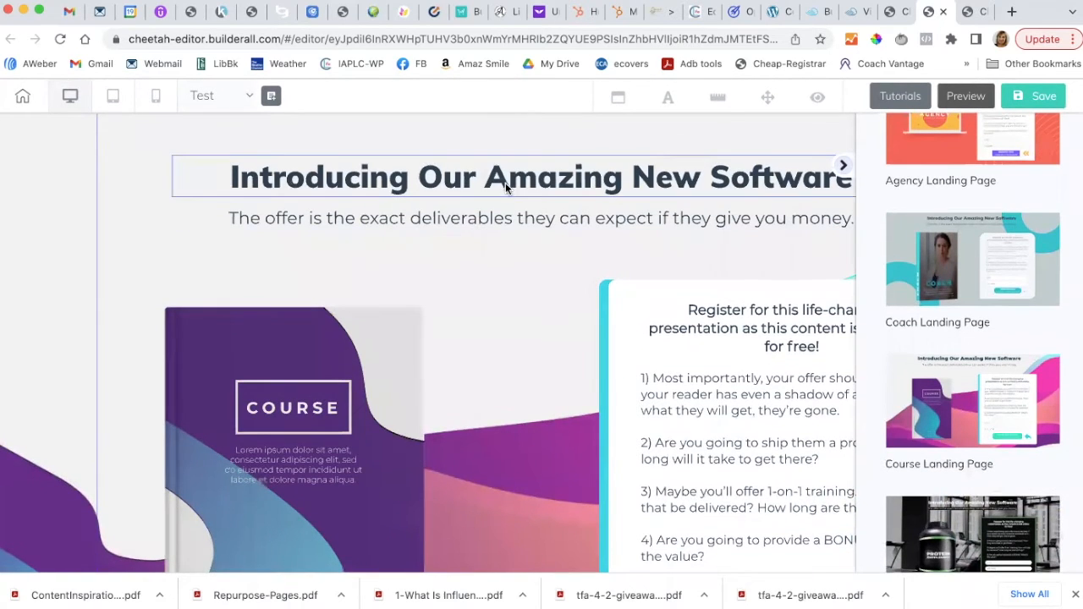
Replace the word "Software" with "Guide" in the headline "Introducing Our Amazing New Software".
left_click(506, 179)
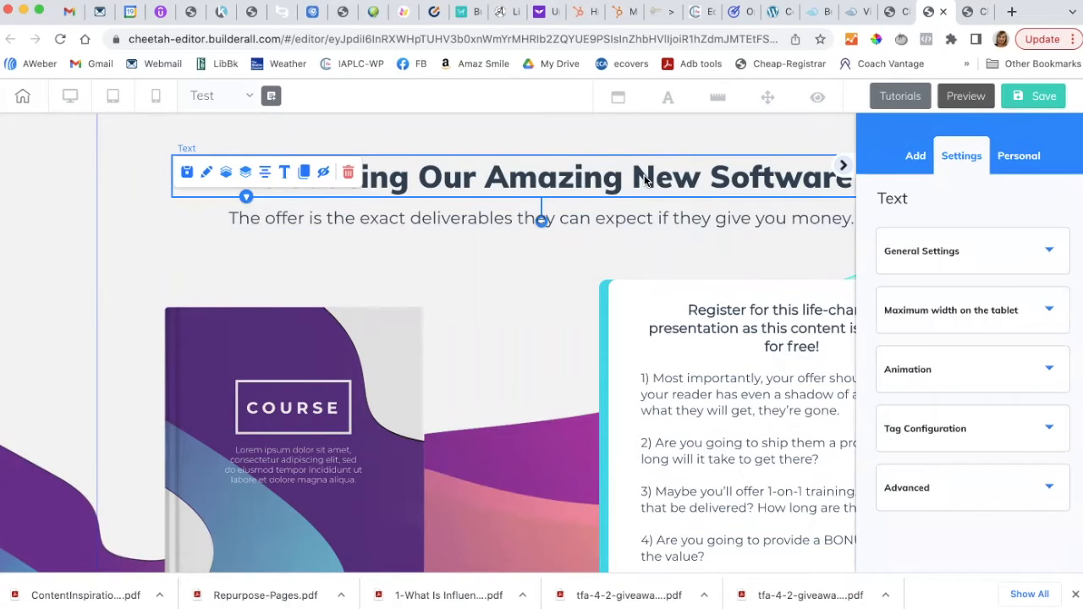
double_click(512, 176)
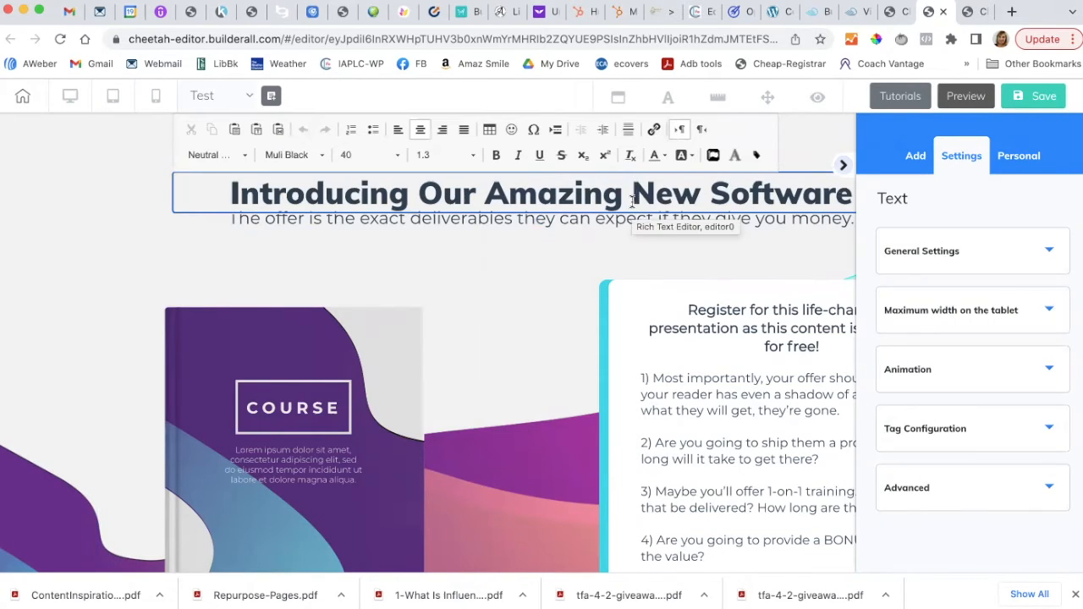
left_click_drag(710, 193, 845, 191)
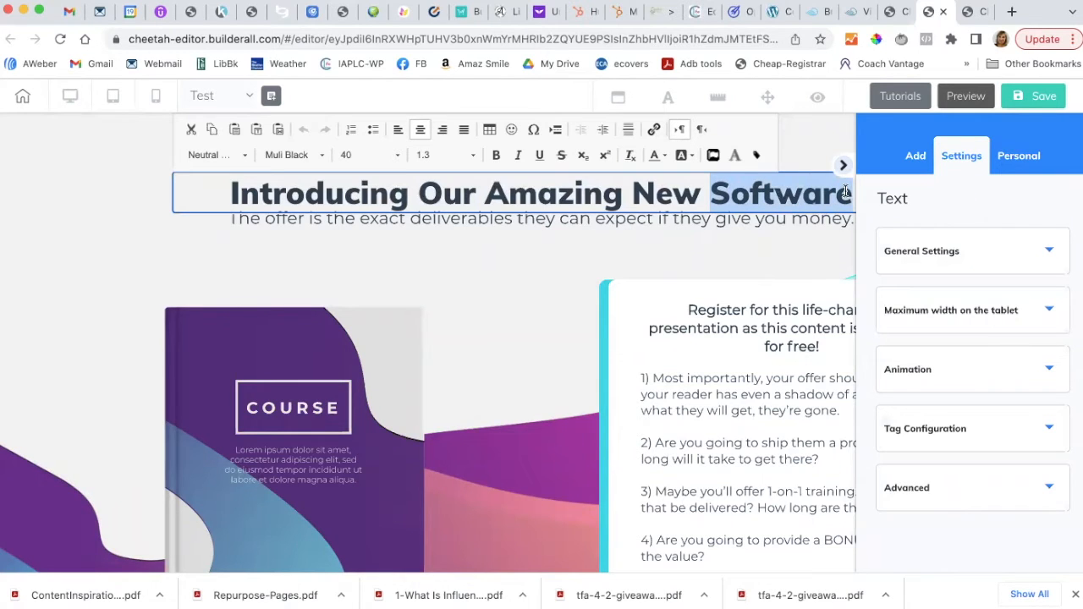
type("GUide")
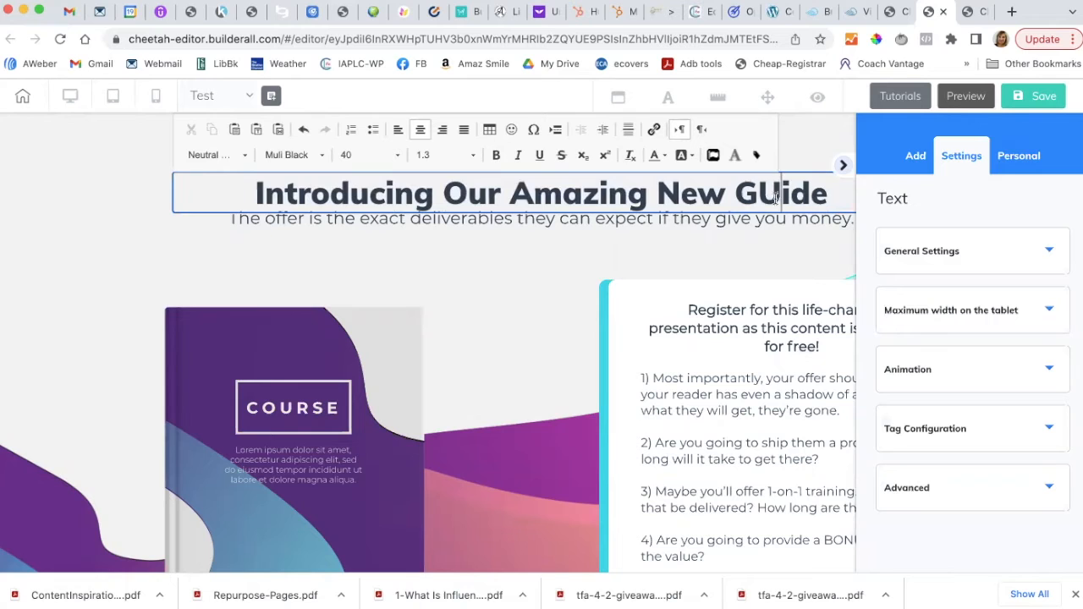
left_click_drag(760, 193, 779, 193)
type("uide")
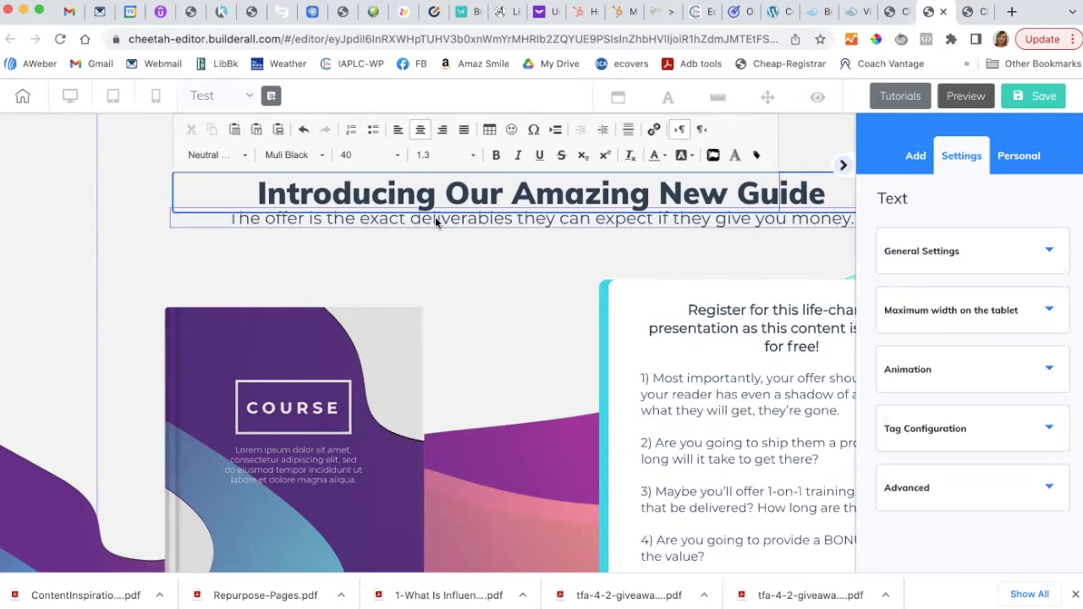
Replace the subheading beneath the headline with "Get our latest Coaching Business Blueprint!".
left_click(413, 220)
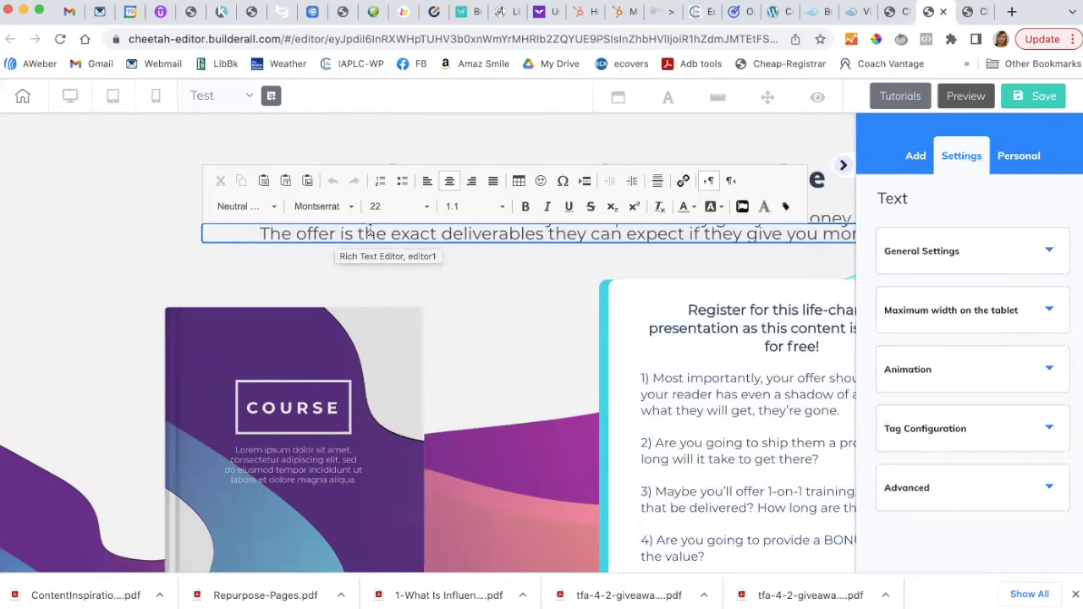
triple_click(369, 230)
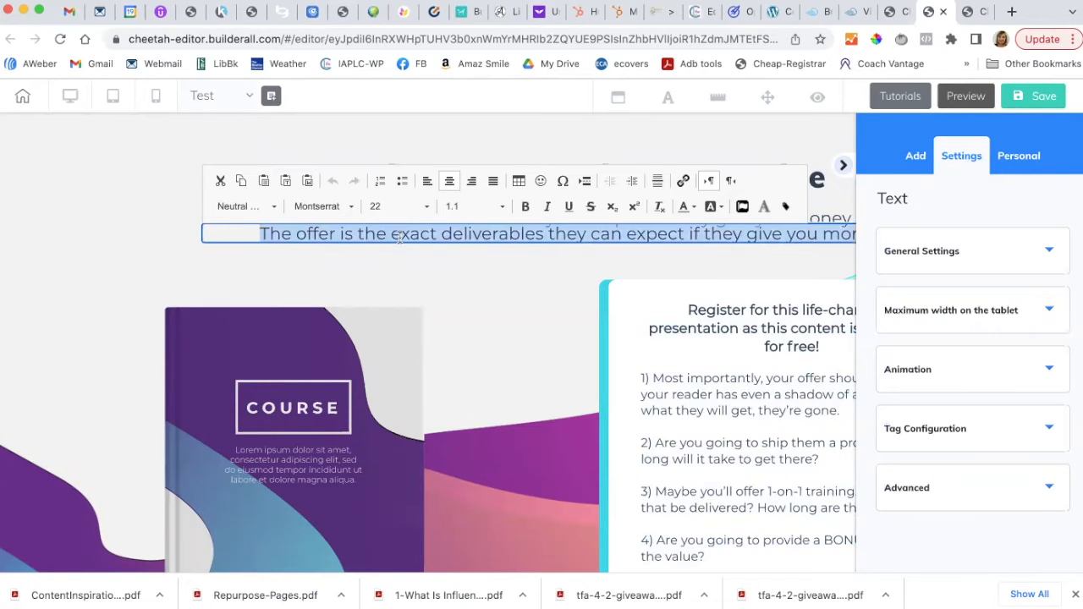
key("BackSpace")
type("Get ou")
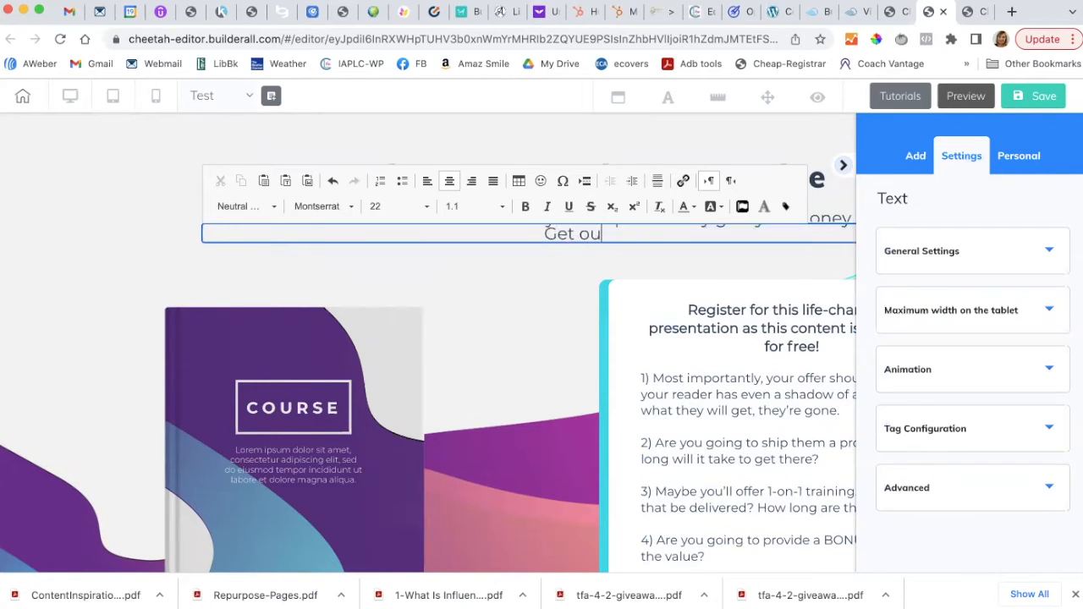
type("r late")
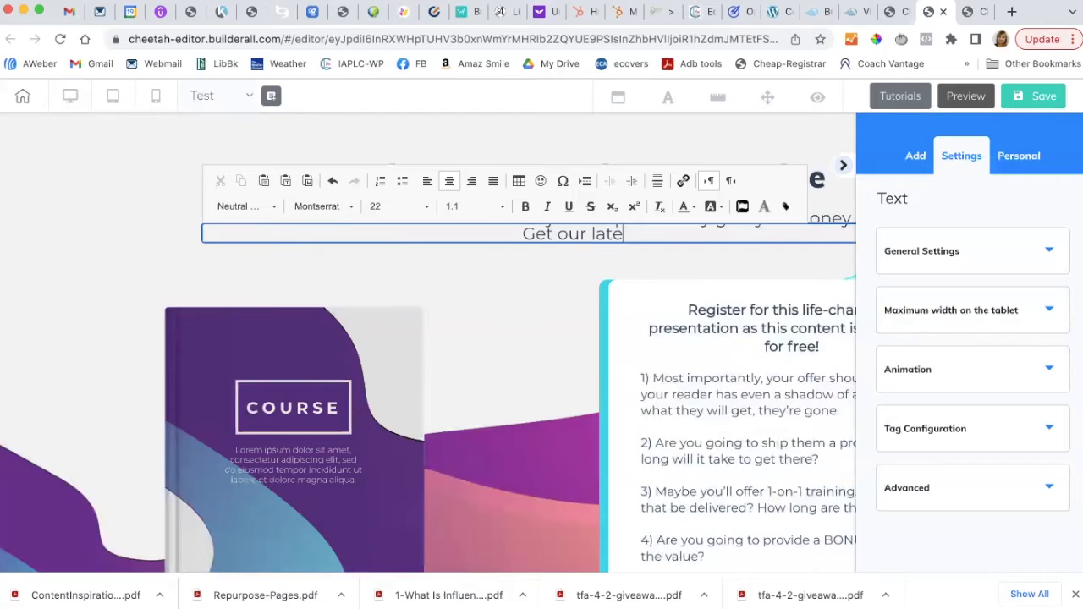
type("st Coachi")
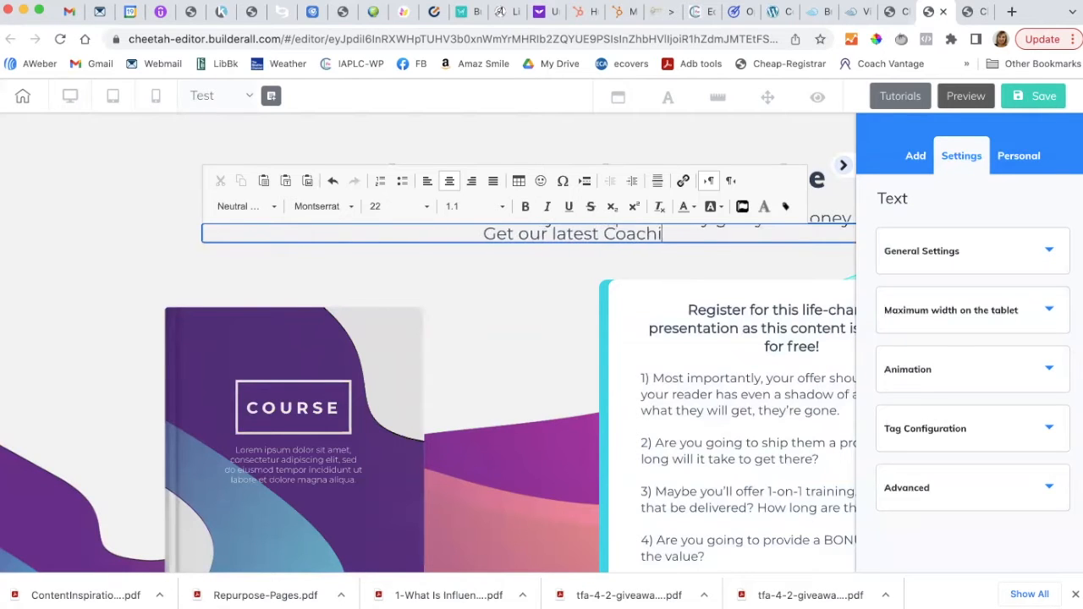
type("ng Busine")
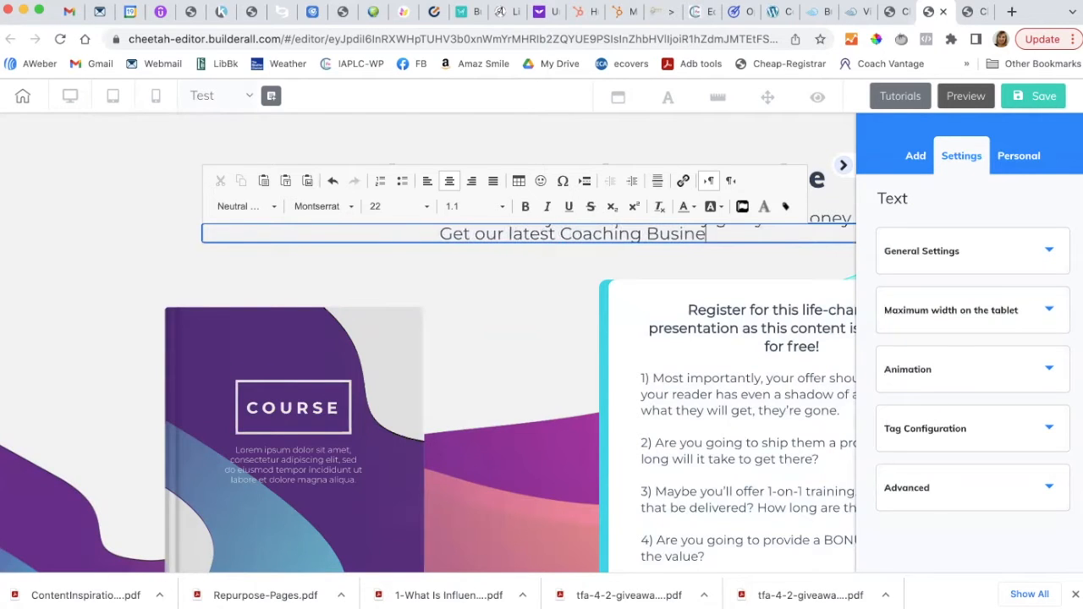
type("ss Blueprint")
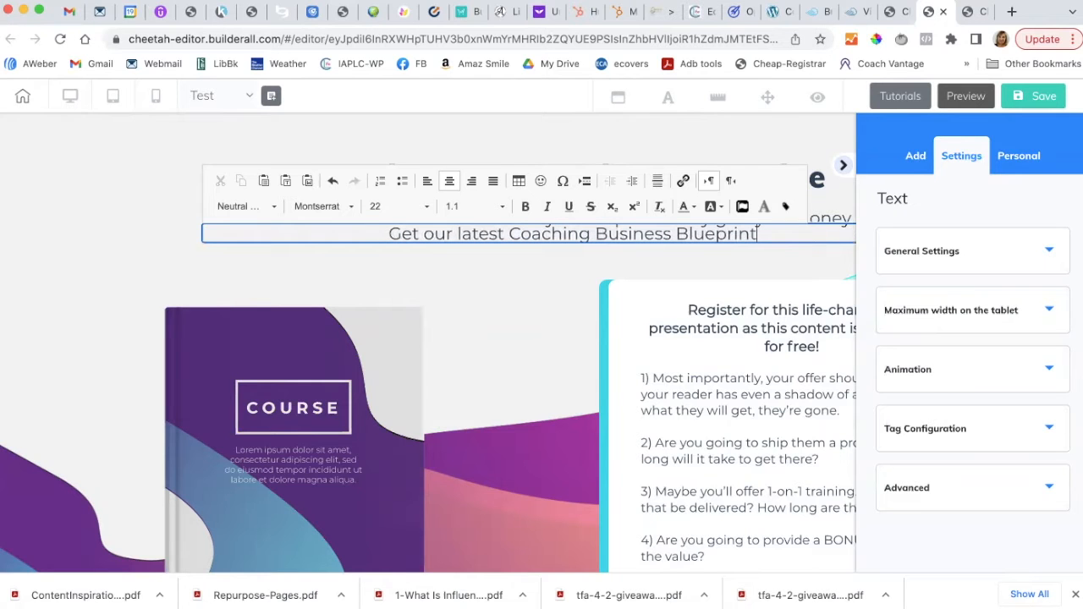
type("!")
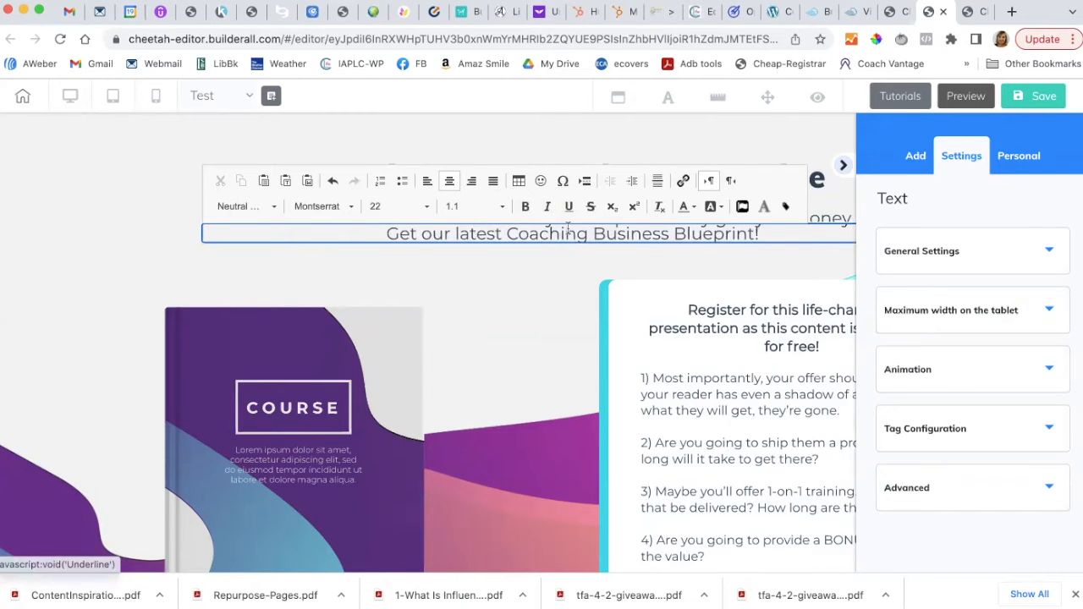
Delete the old subheading "The offer is the exact deliverables they can expect if they give you money" beneath the headline.
left_click(521, 340)
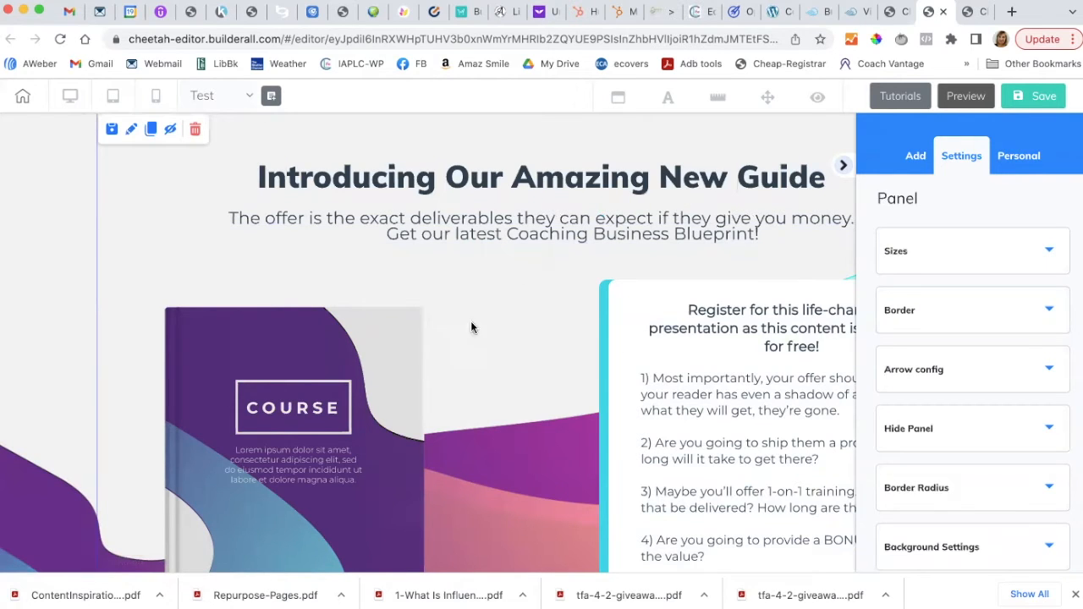
left_click(478, 222)
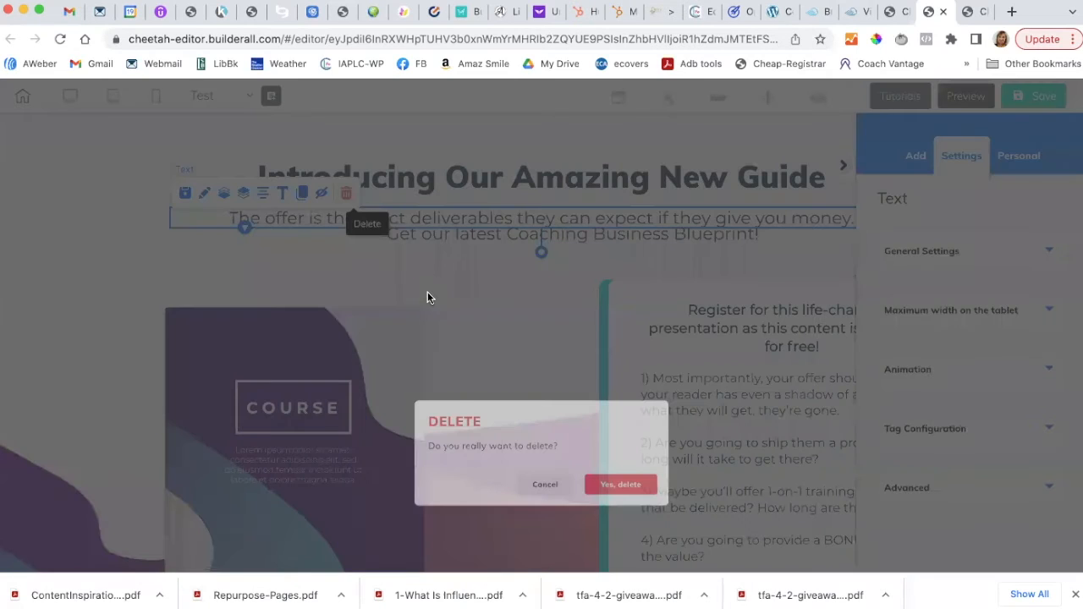
left_click(639, 373)
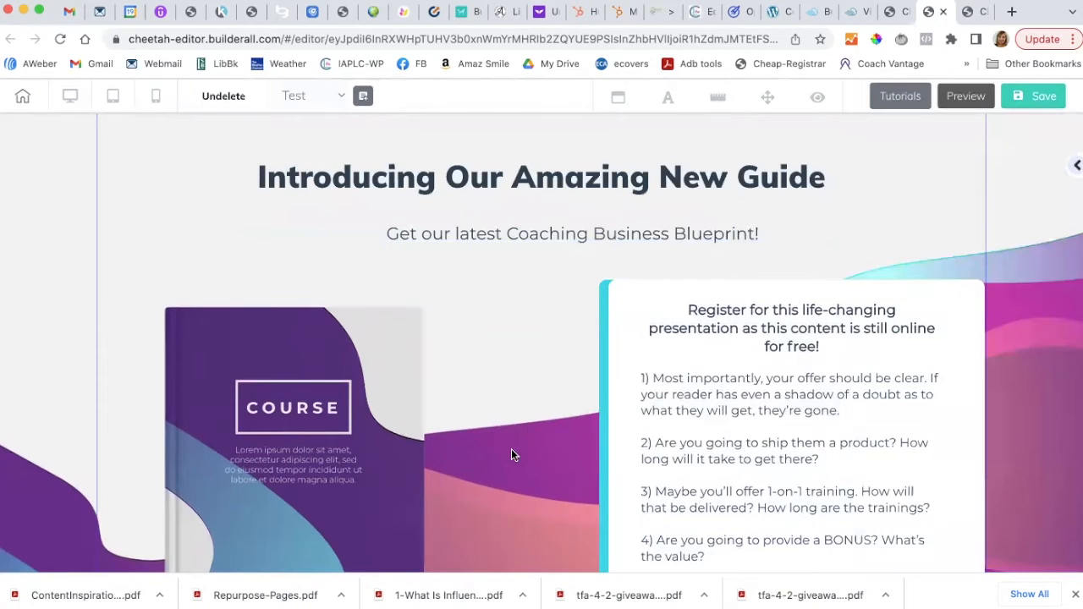
Replace the purple course cover image beside the registration form with the cal-spiral image from the user files.
scroll(343, 395, "down", 3)
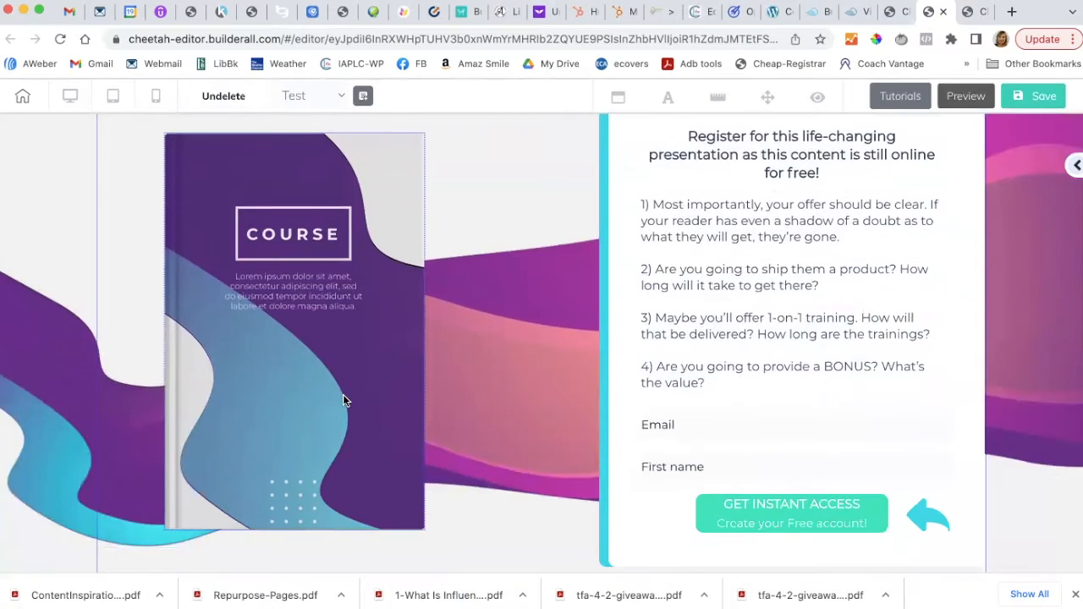
left_click(285, 363)
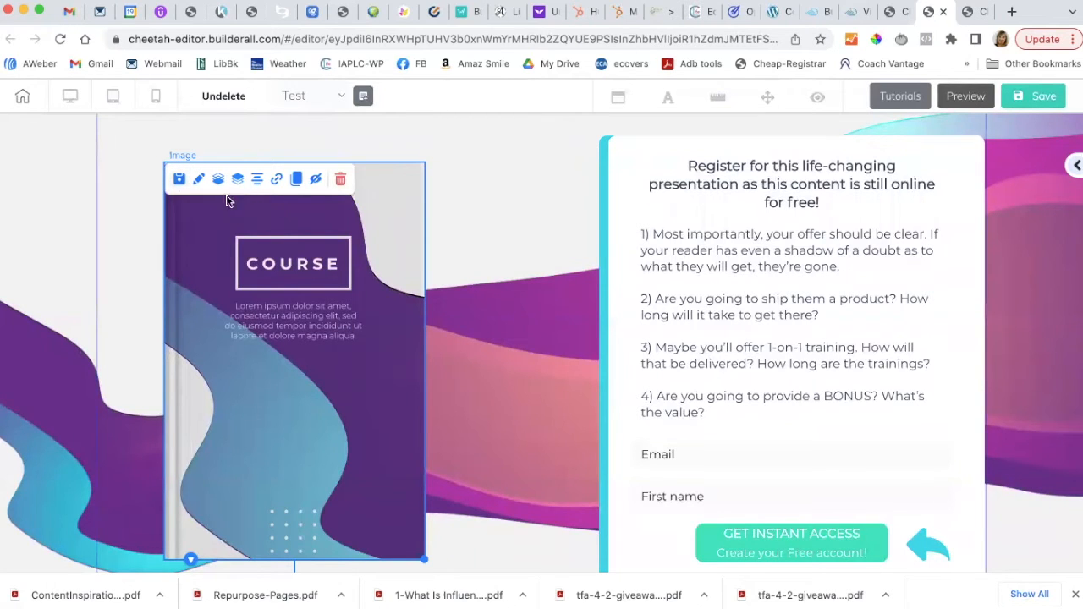
left_click(199, 179)
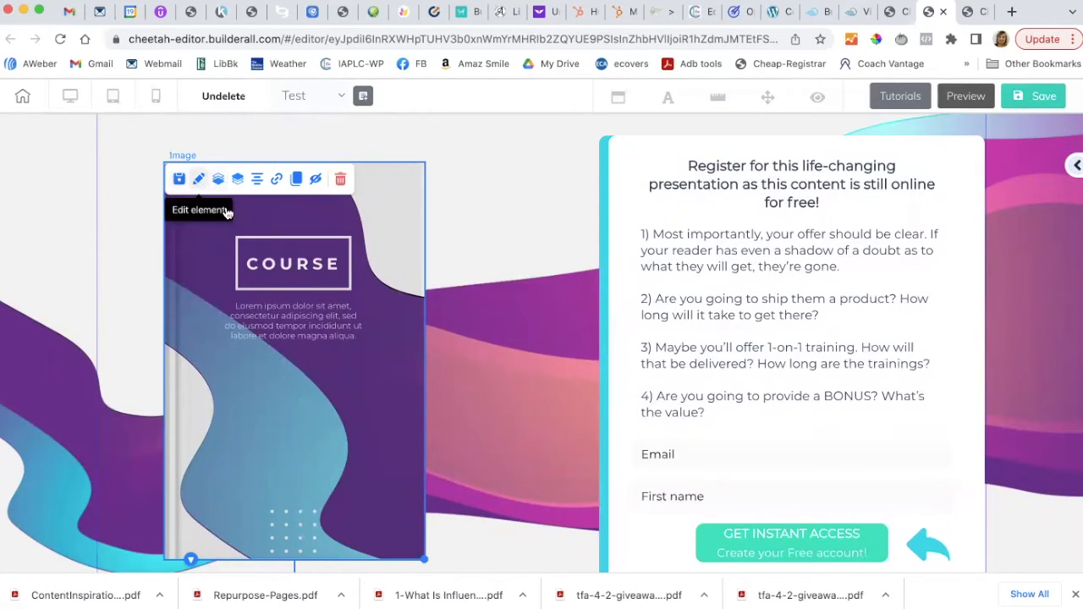
left_click(624, 274)
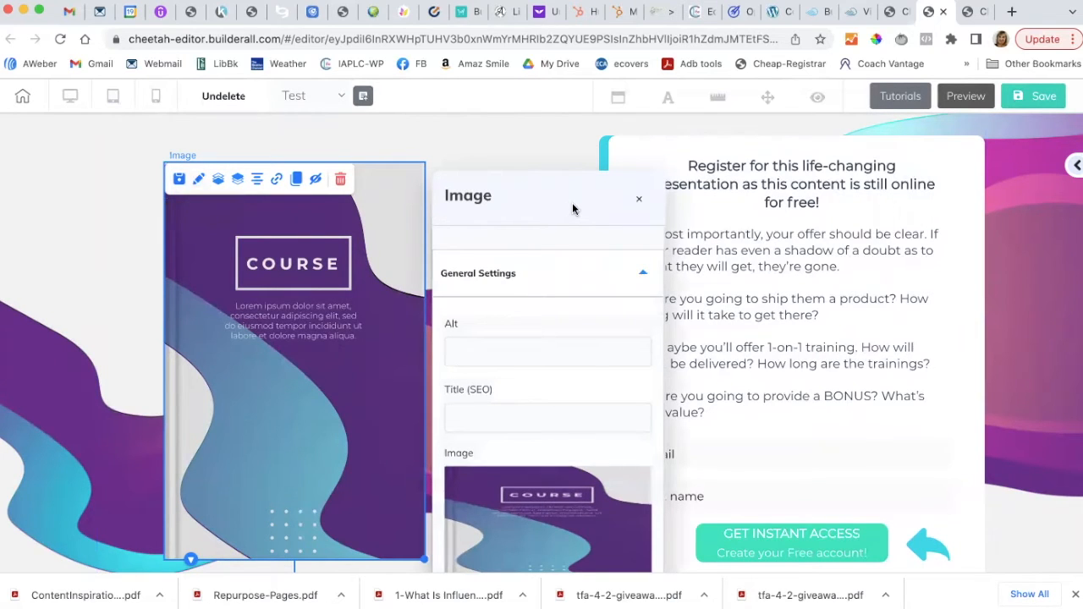
left_click_drag(572, 204, 573, 170)
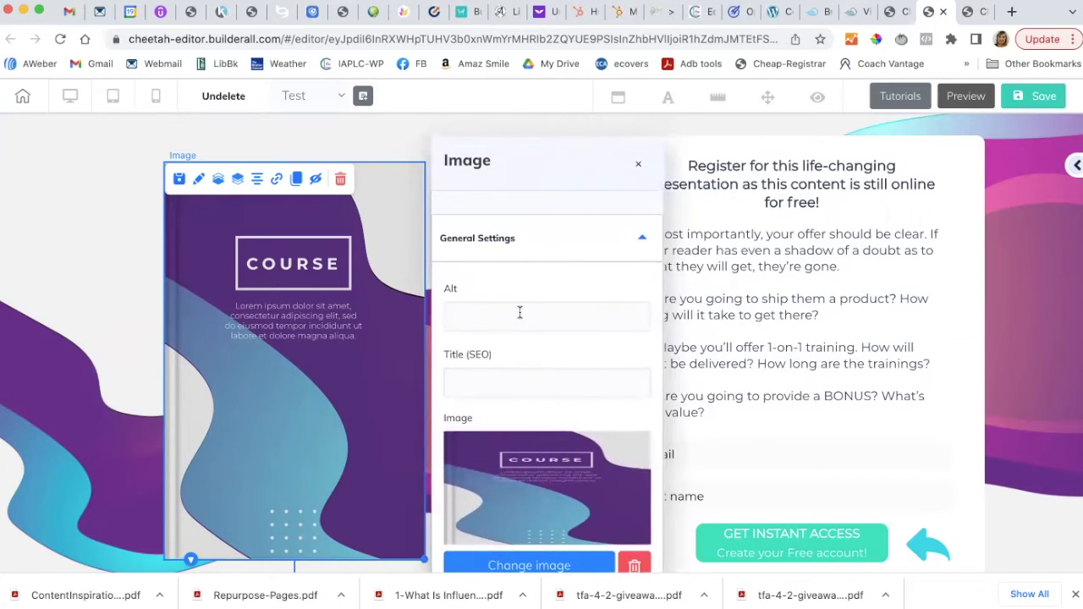
scroll(521, 466, "down", 2)
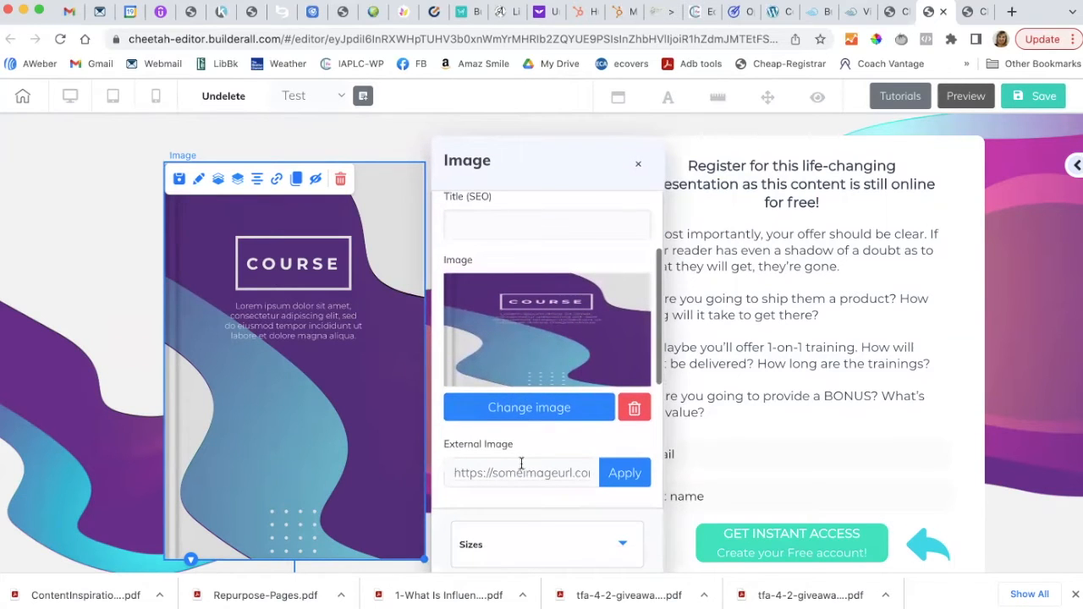
left_click(511, 409)
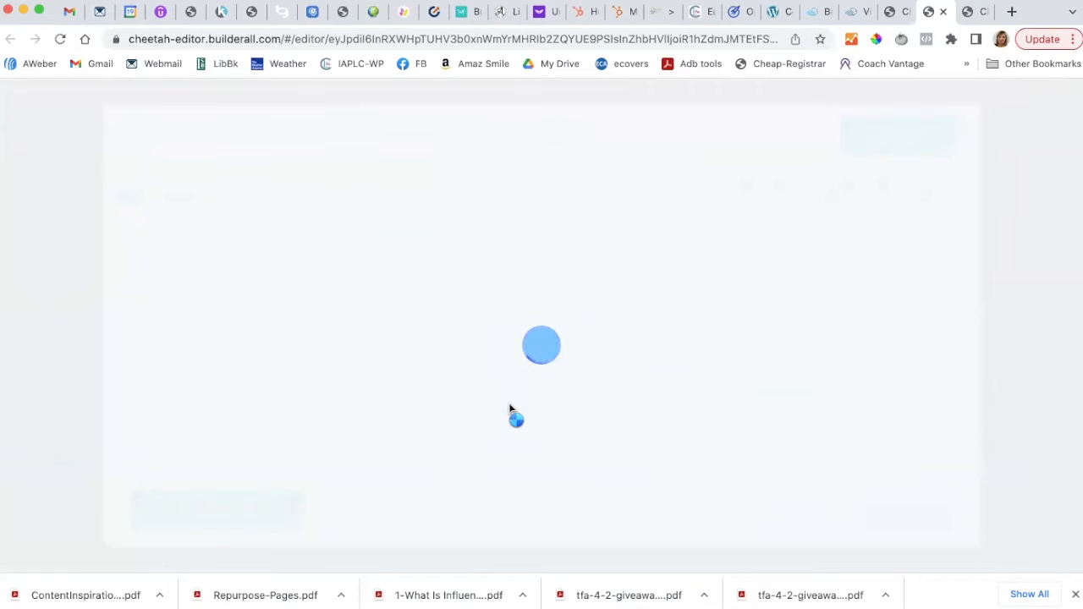
scroll(568, 387, "down", 3)
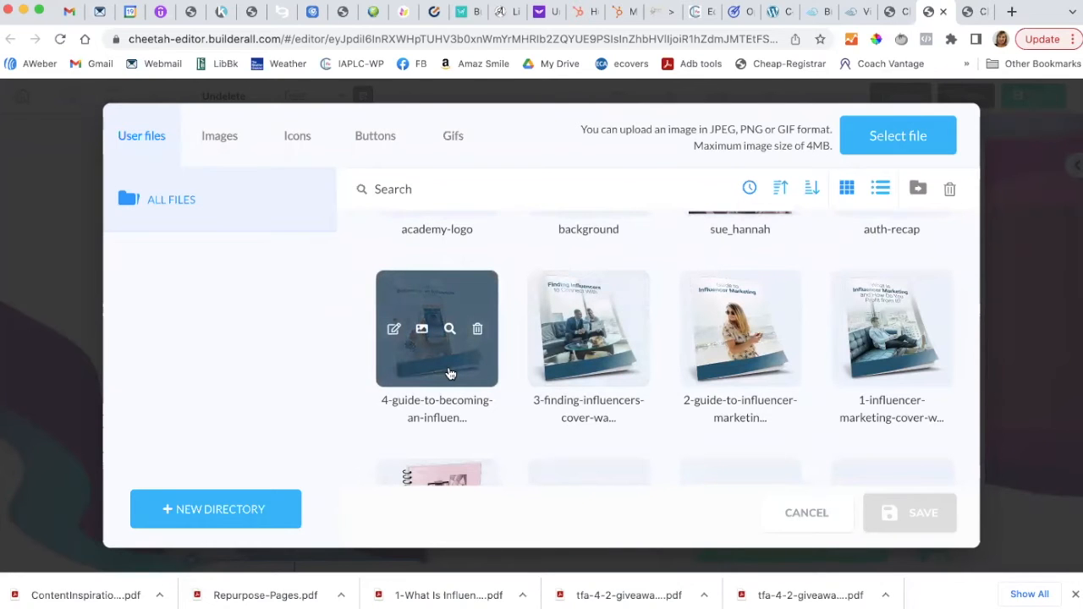
scroll(449, 374, "down", 2)
left_click(438, 418)
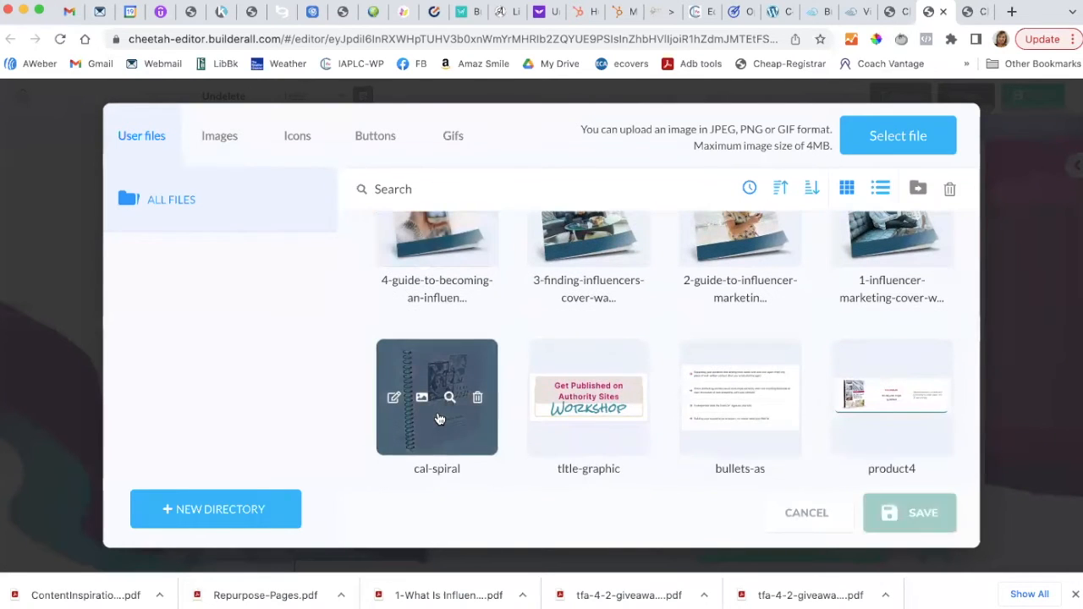
left_click(920, 515)
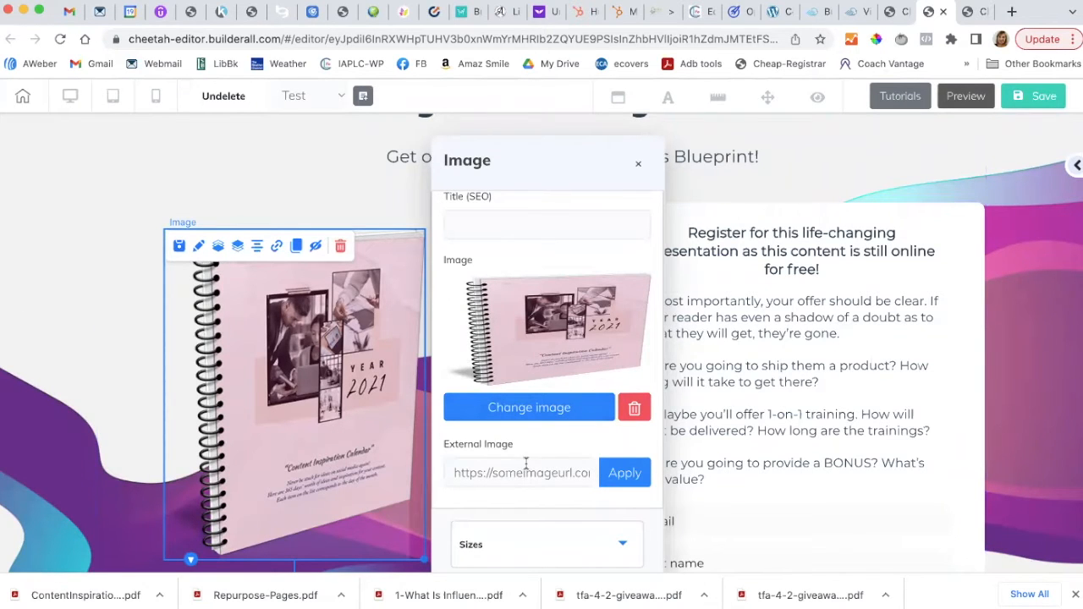
Set the width of the calendar image to 351.
scroll(525, 463, "down", 3)
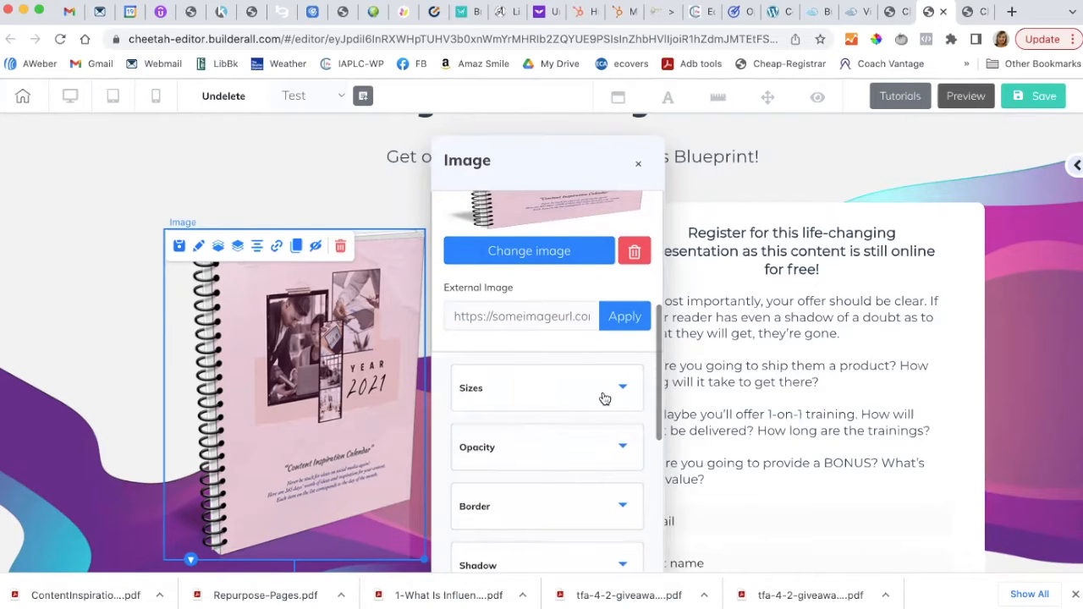
left_click(623, 389)
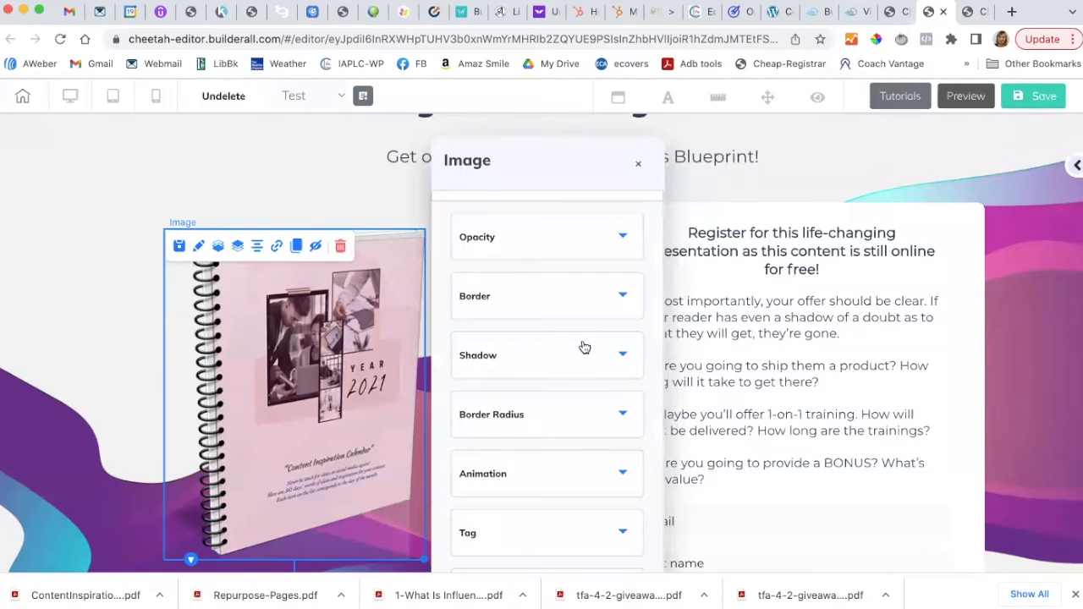
scroll(584, 347, "up", 3)
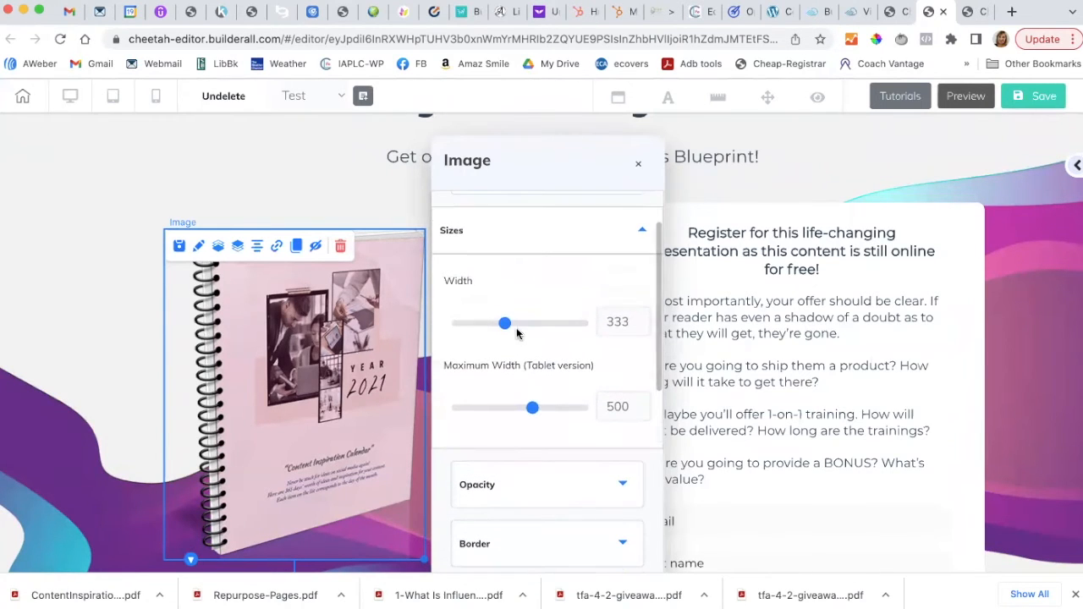
mouse_move(504, 325)
left_mouse_down()
mouse_move(516, 325)
mouse_move(492, 325)
left_mouse_up()
left_click_drag(500, 325, 508, 324)
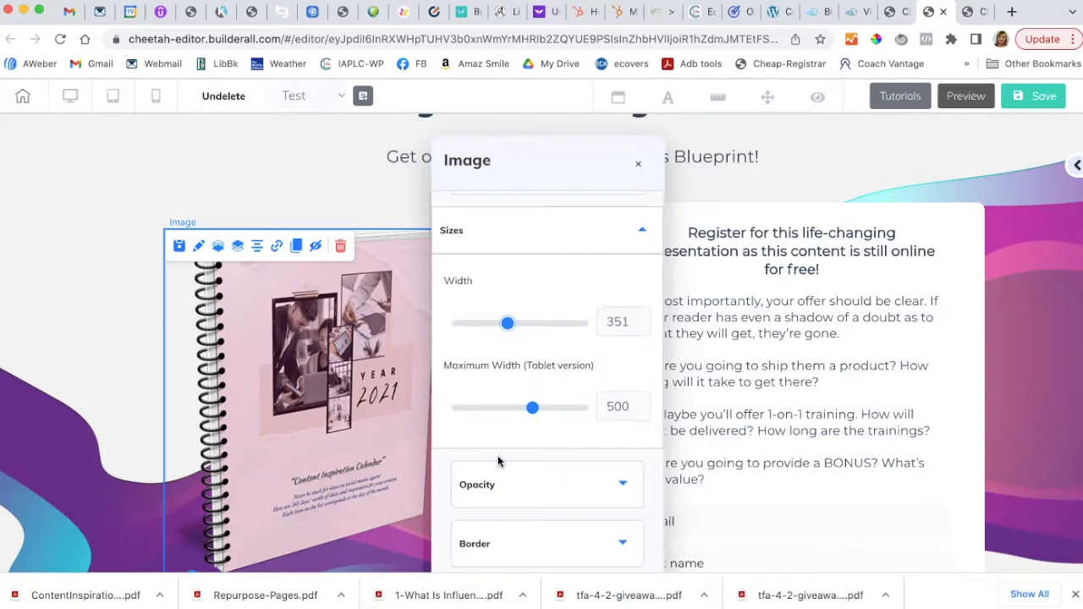
Try the calendar image at 75 opacity and return it to 100.
left_click(623, 486)
left_click_drag(580, 382, 551, 385)
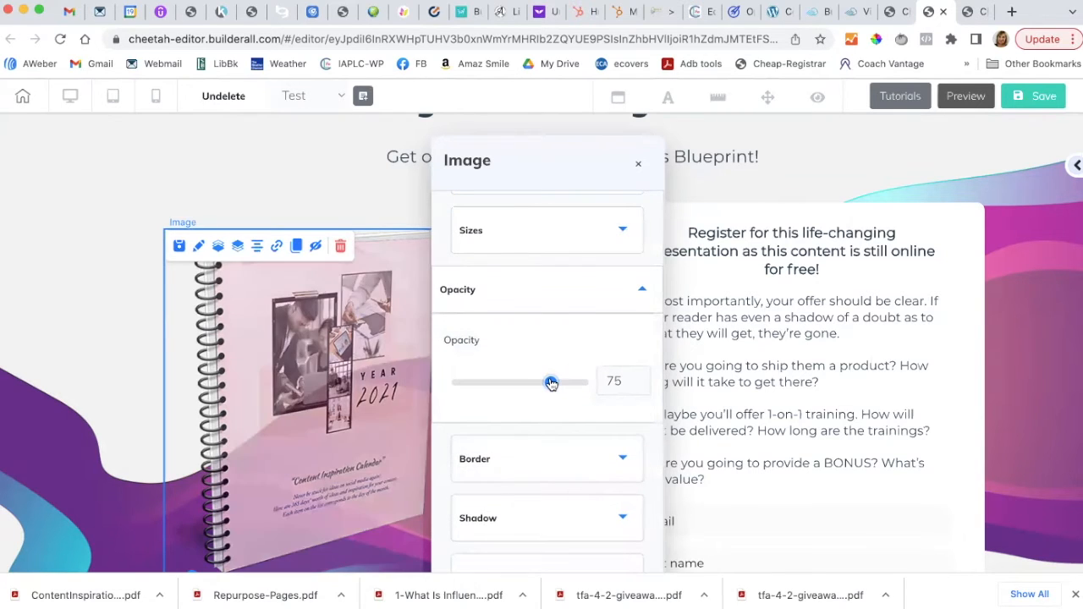
left_click_drag(551, 384, 583, 386)
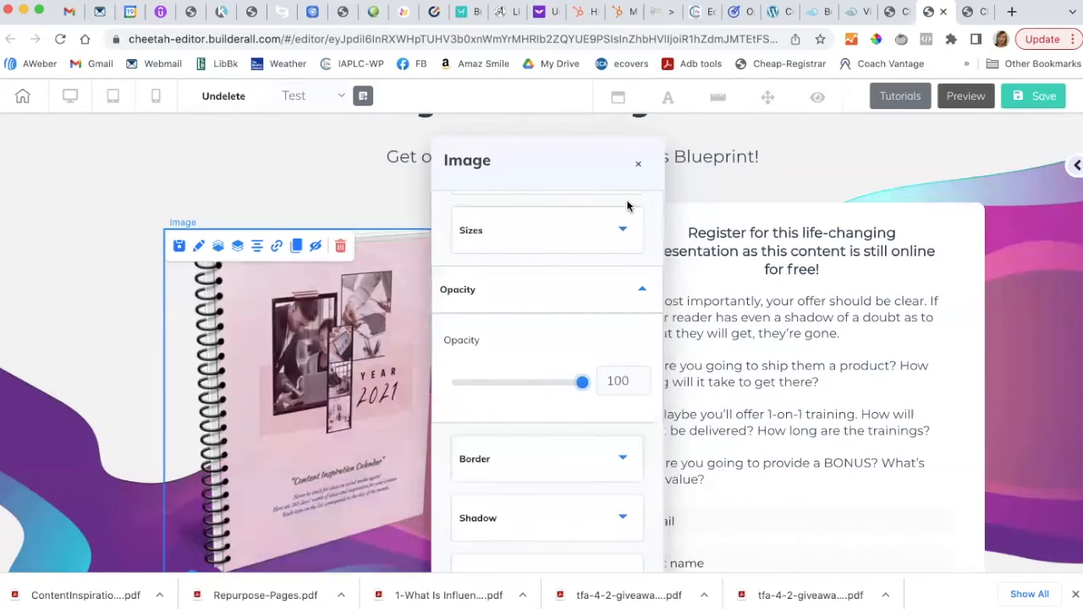
Examine the calendar image's remaining settings in both the floating window and the docked sidebar, and close both.
scroll(504, 370, "down", 3)
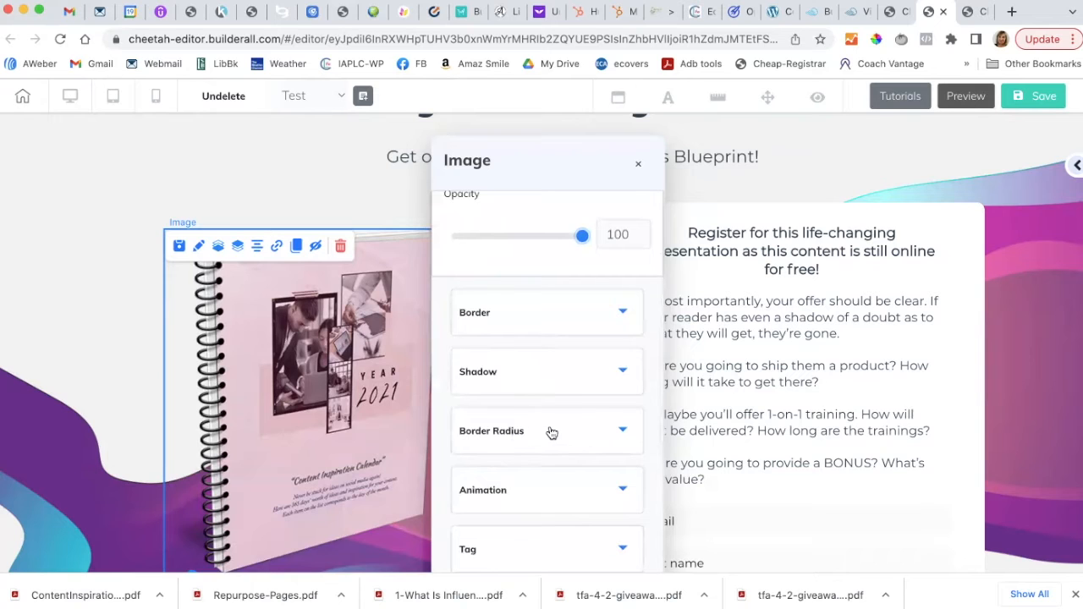
scroll(550, 433, "down", 3)
scroll(551, 431, "down", 1)
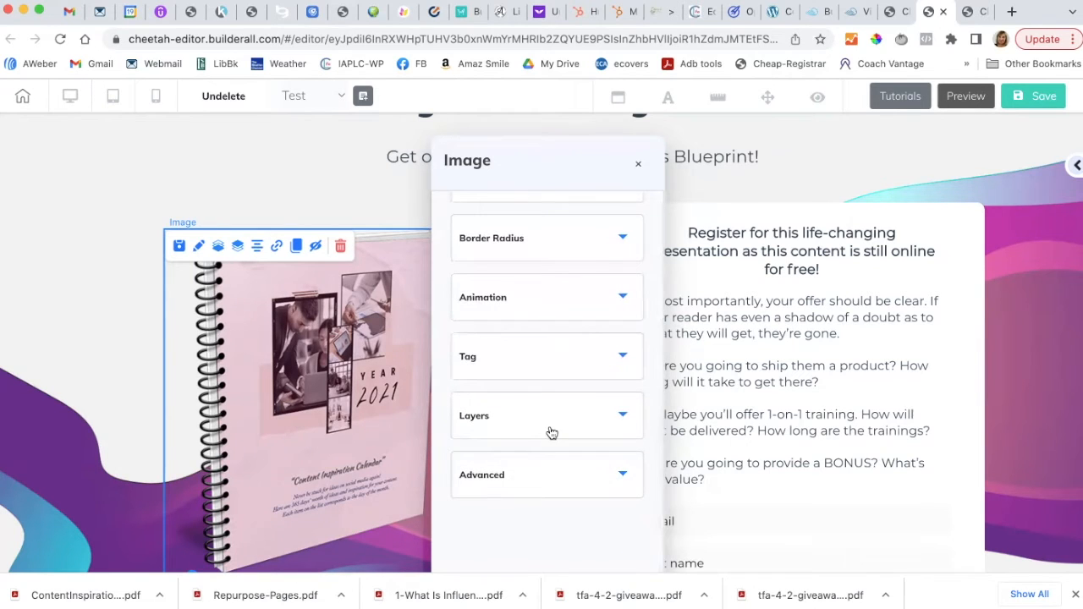
scroll(591, 328, "up", 7)
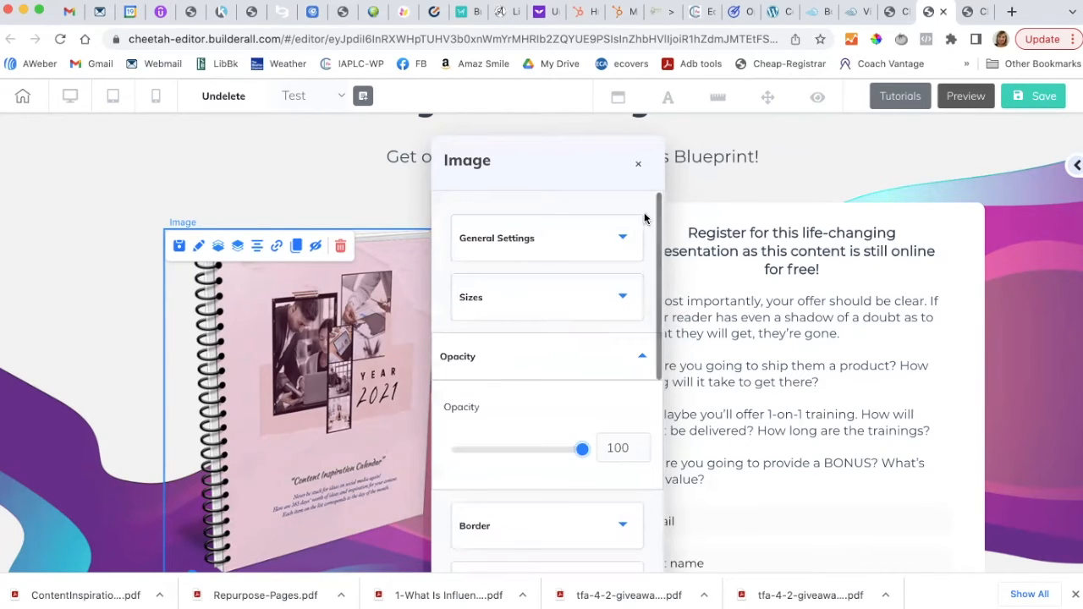
left_click(638, 166)
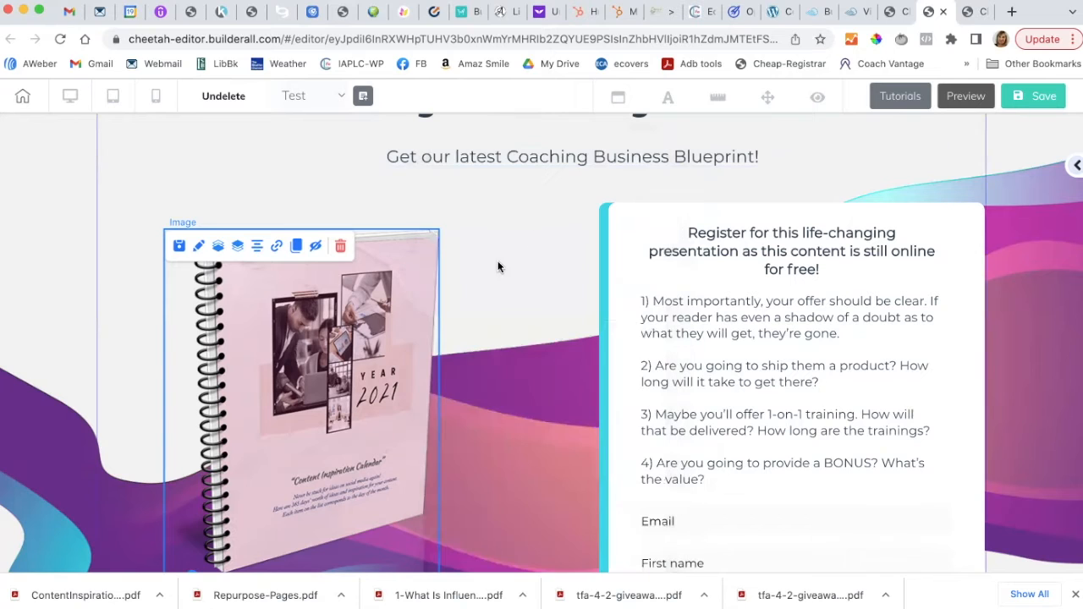
left_click(1077, 166)
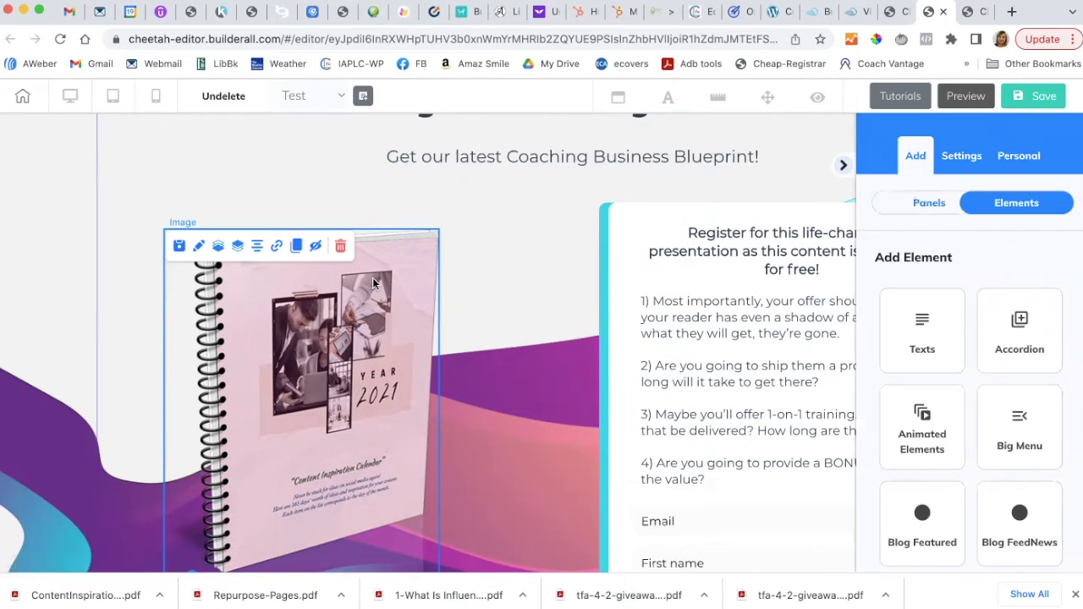
left_click(198, 247)
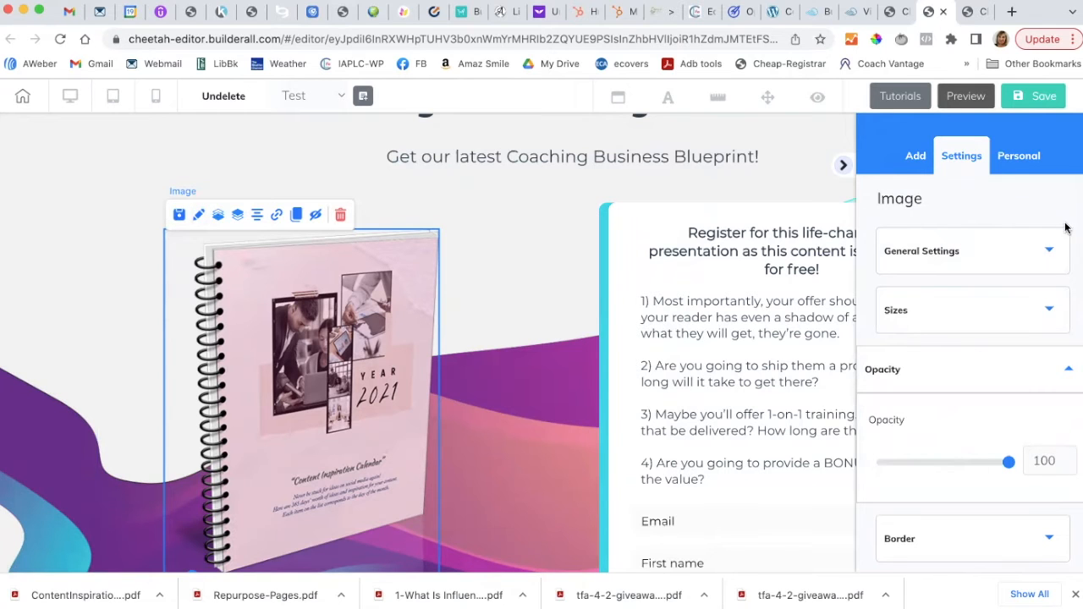
left_click(1050, 253)
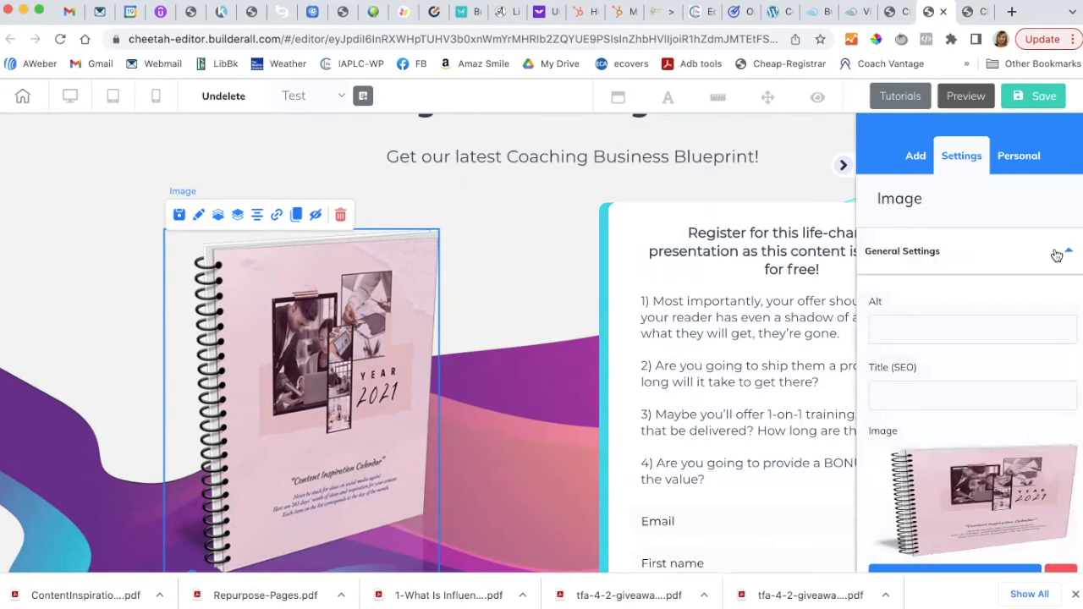
left_click(1068, 252)
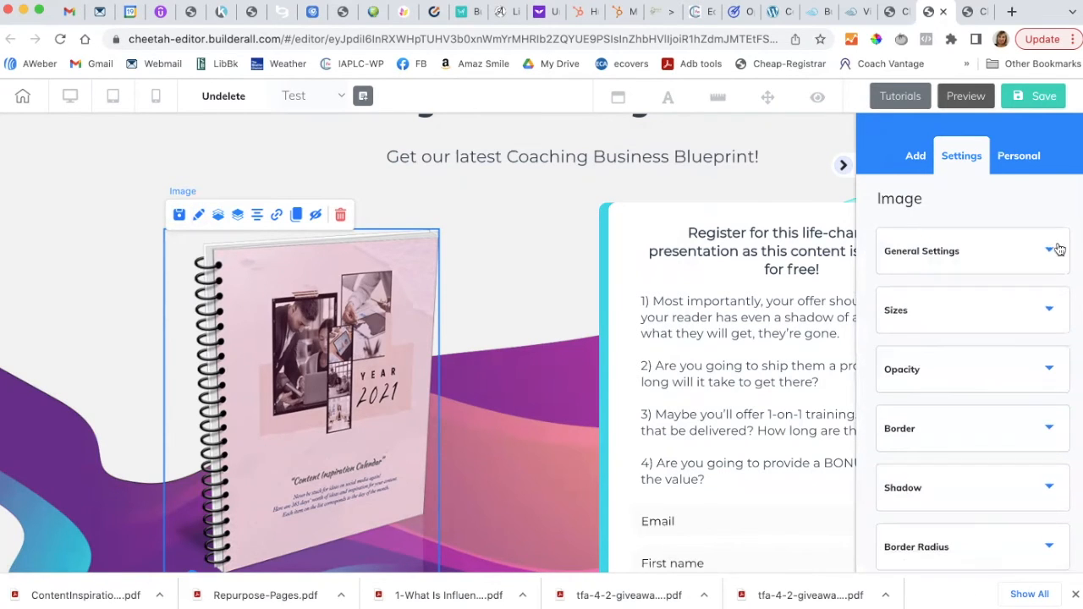
left_click(844, 168)
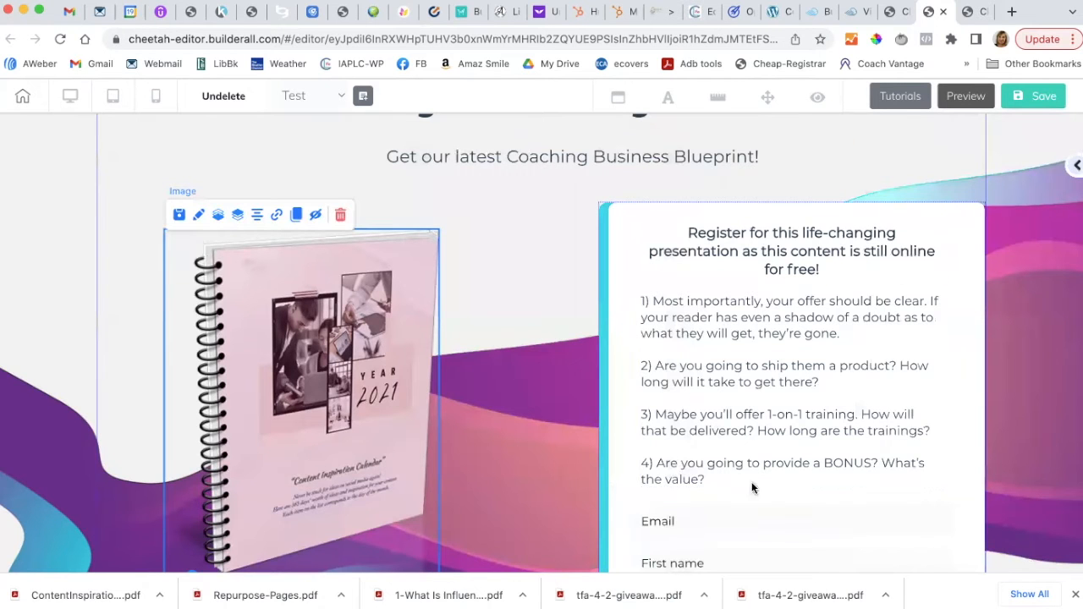
Add a Title H5 text element in the empty space beneath the calendar image, above "How this product changes lives".
scroll(612, 426, "down", 5)
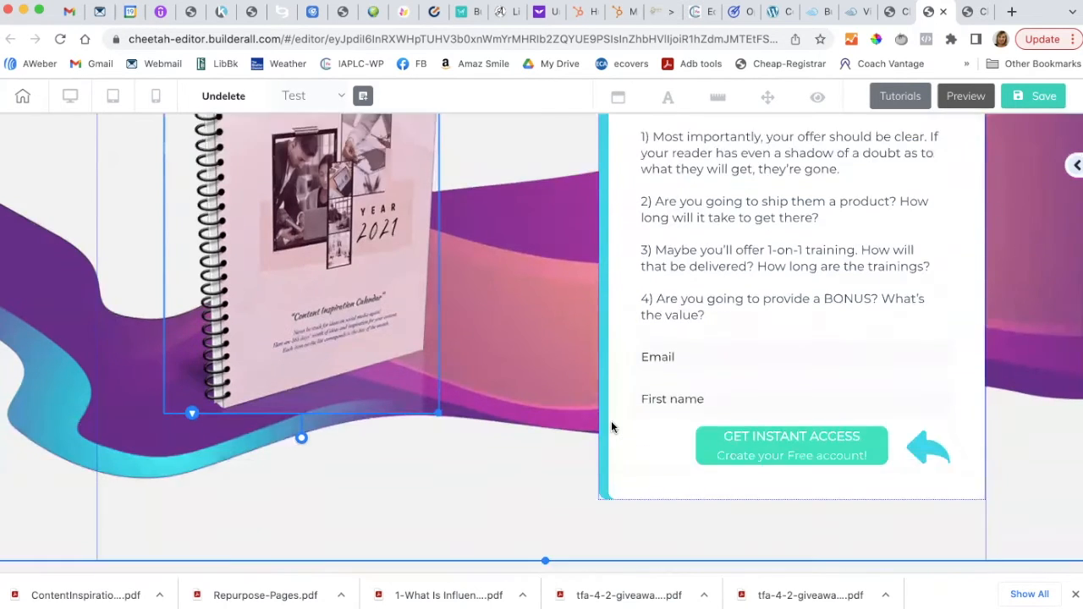
scroll(612, 426, "down", 3)
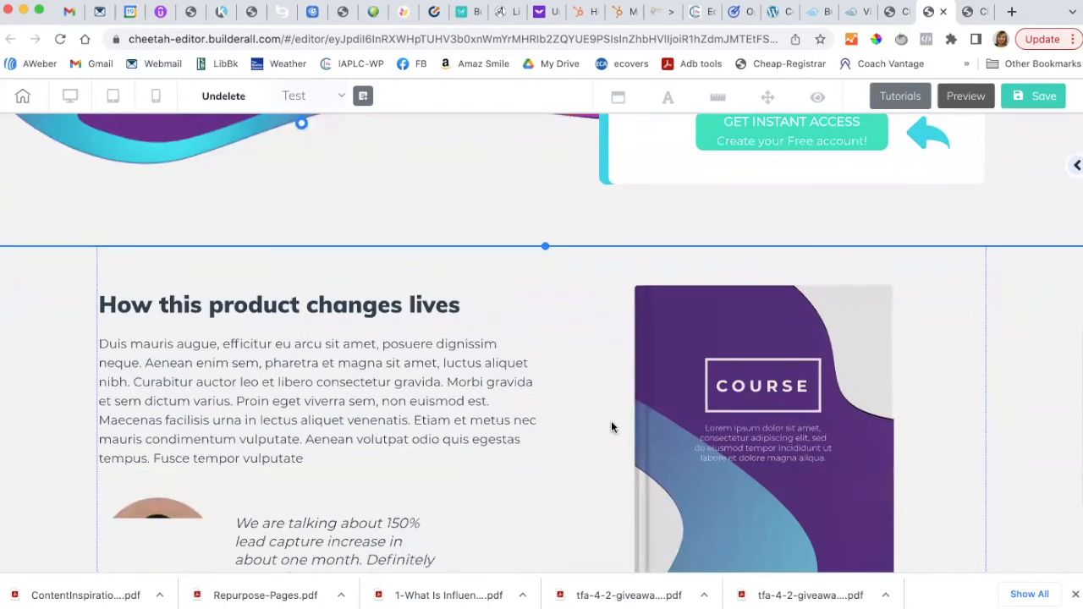
scroll(612, 425, "up", 4)
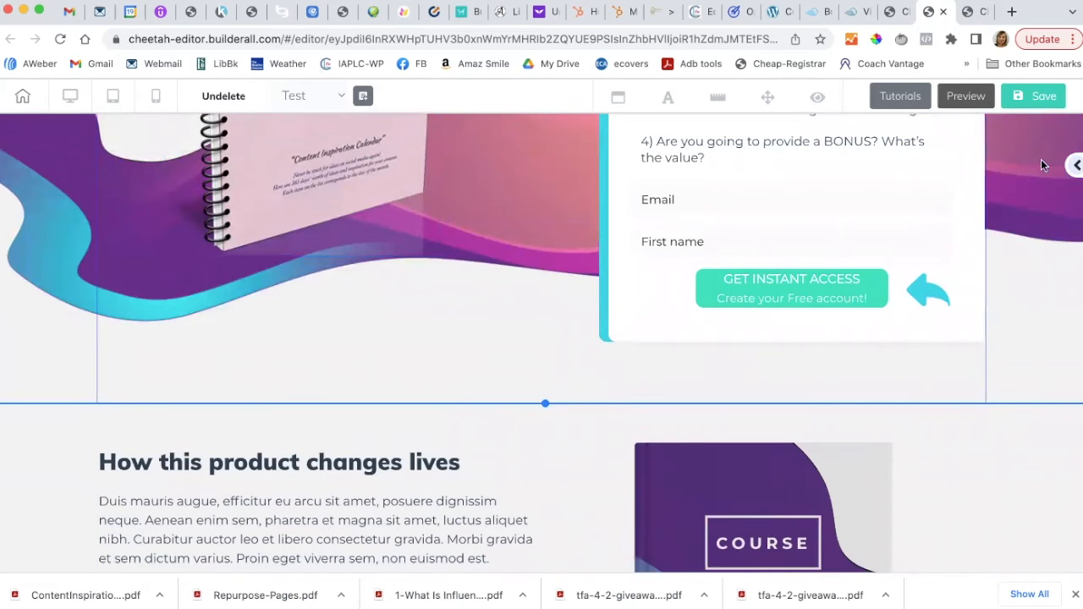
left_click(1077, 167)
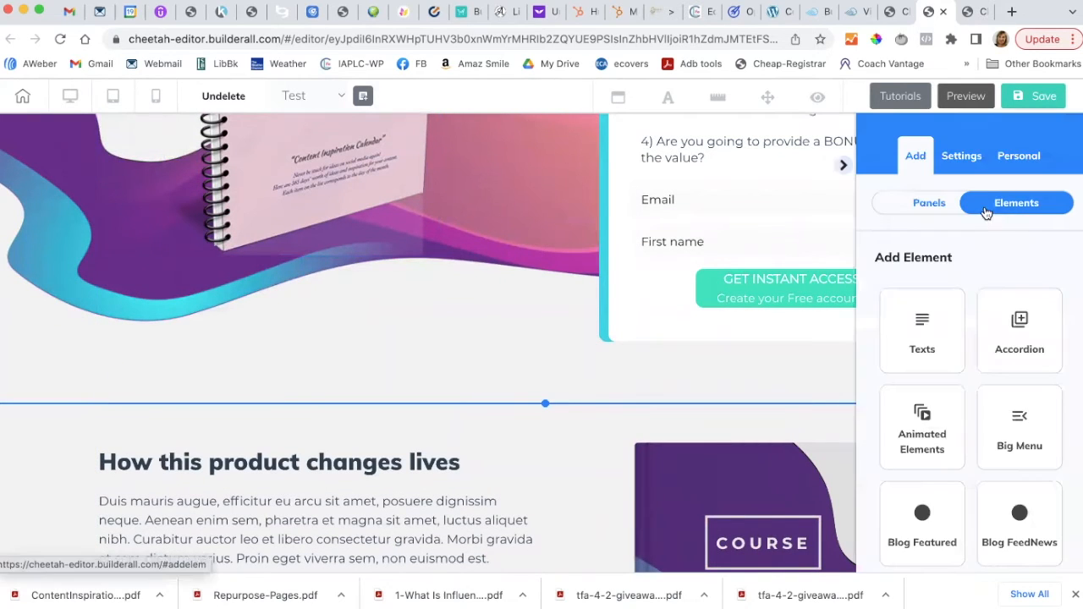
left_click(924, 341)
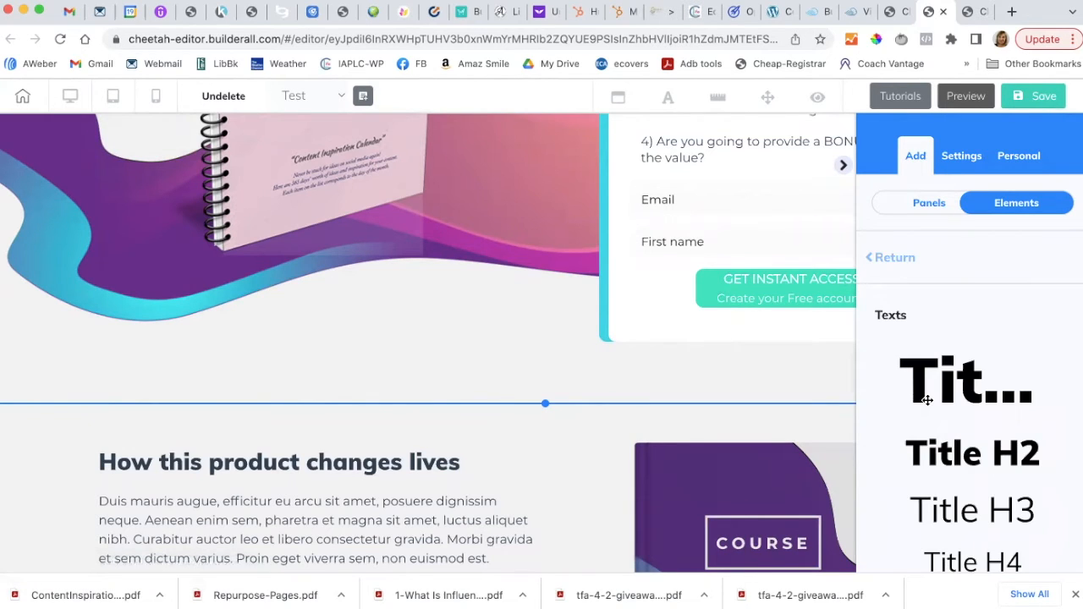
scroll(928, 400, "down", 3)
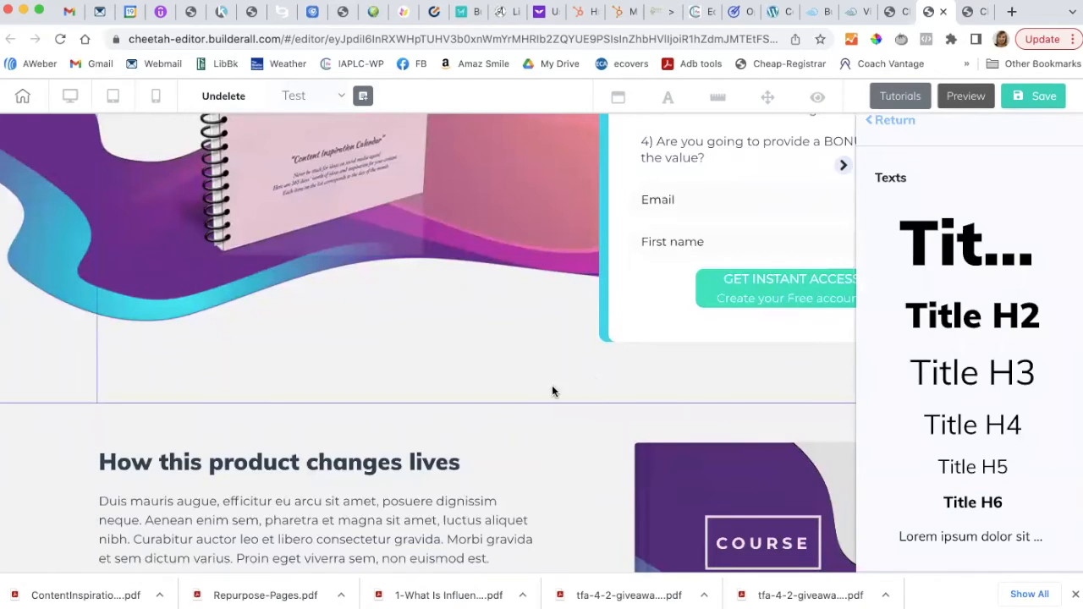
left_click_drag(961, 466, 347, 373)
left_click_drag(455, 378, 379, 369)
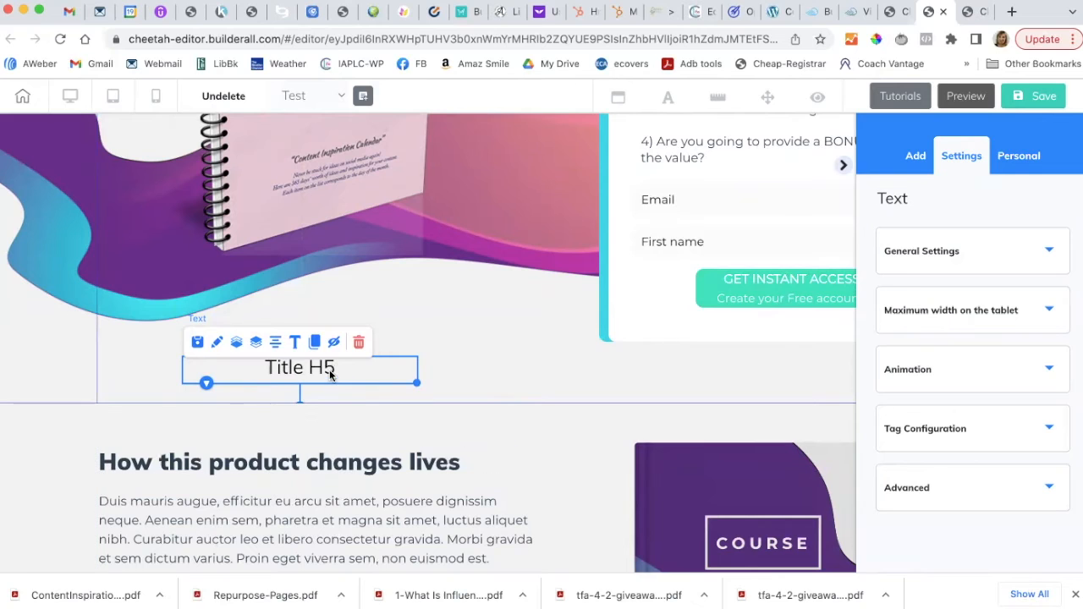
Move the "How this product changes lives" heading toward the center of its section and lower the course book image beneath it.
left_click(352, 466)
left_click_drag(353, 466, 582, 439)
left_click(698, 467)
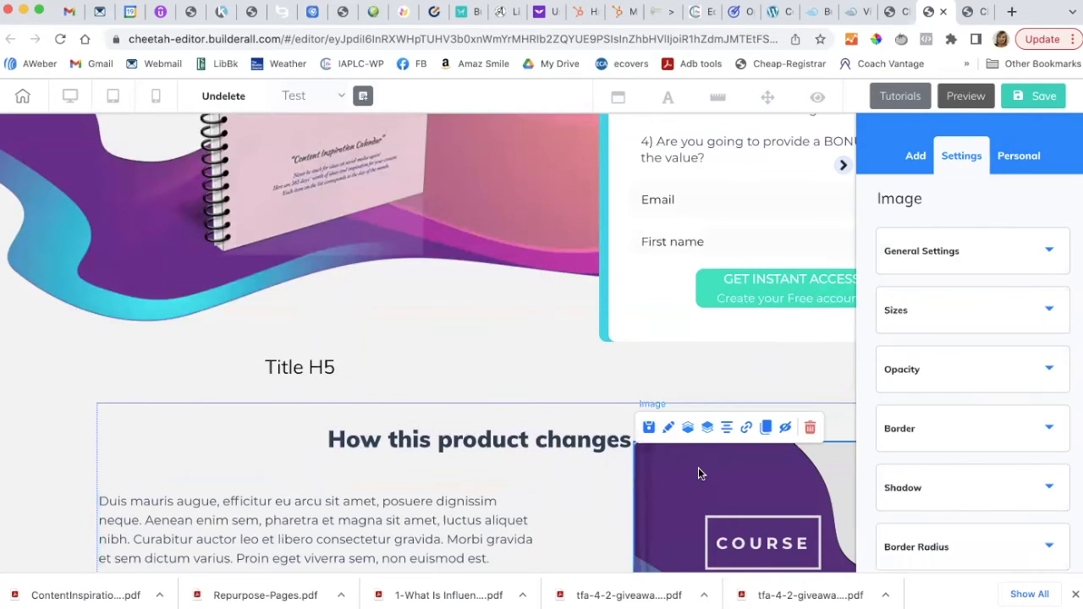
left_click_drag(698, 468, 698, 531)
left_click_drag(489, 441, 525, 362)
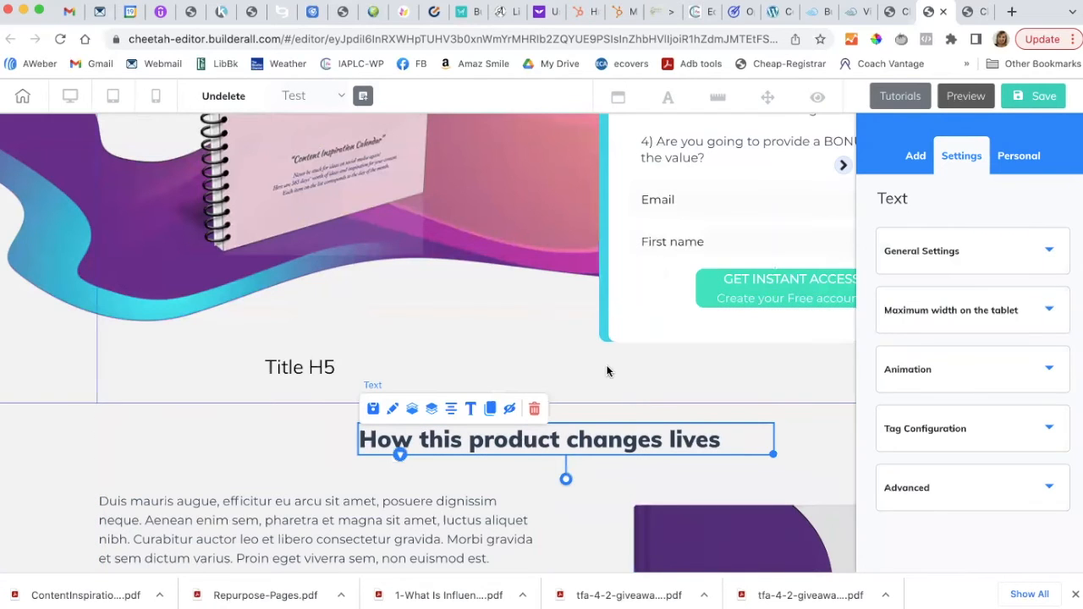
Examine the section's paragraph, testimonial and course image, selecting the text elements to see how each can be edited.
scroll(607, 370, "down", 5)
scroll(607, 371, "up", 1)
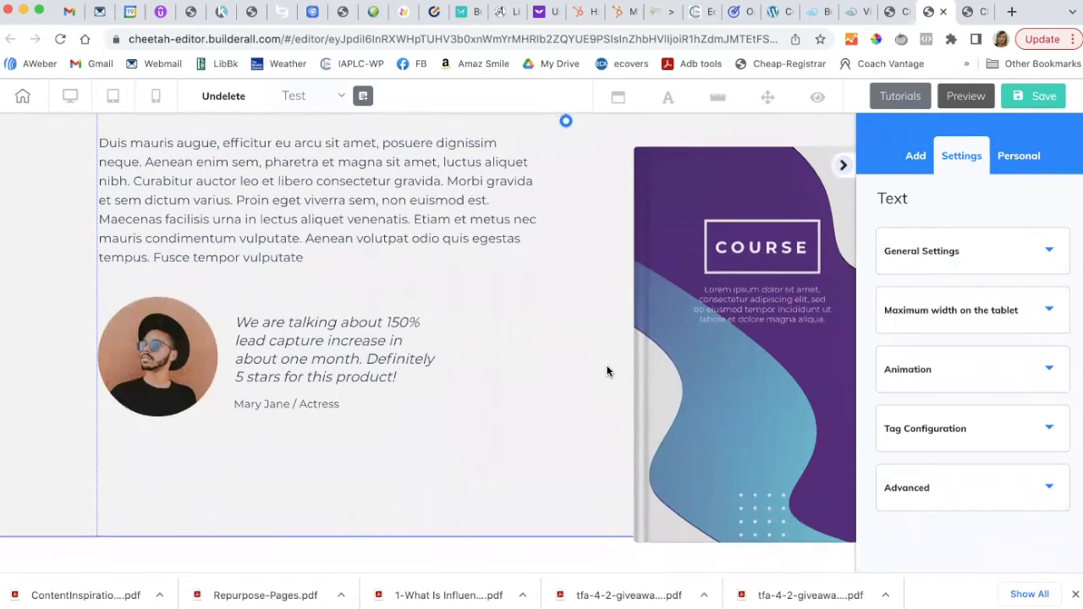
scroll(607, 370, "up", 1)
left_click(350, 413)
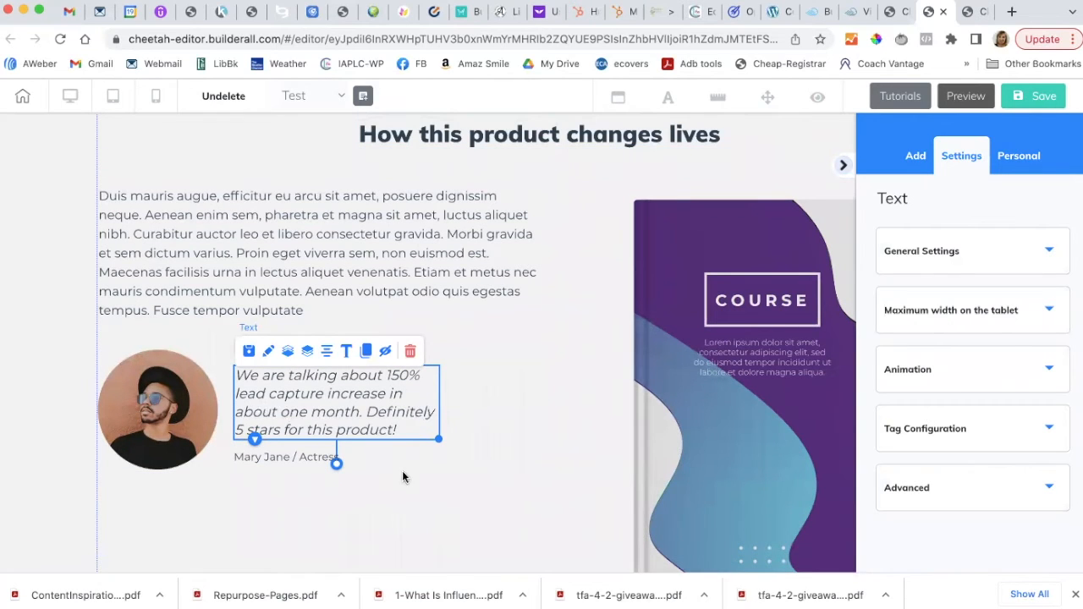
scroll(451, 471, "down", 2)
scroll(451, 470, "up", 5)
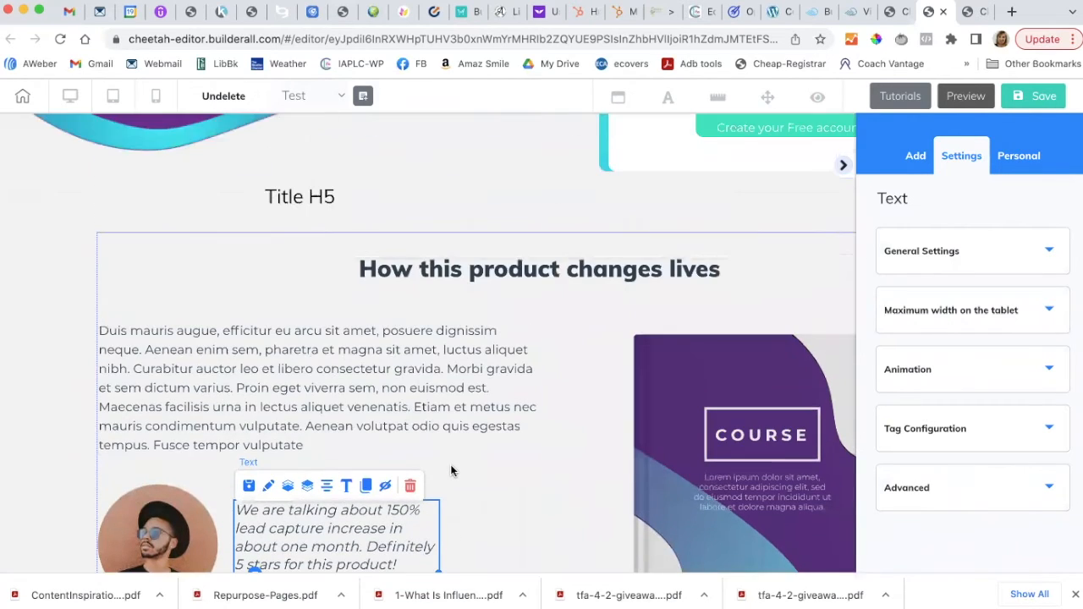
left_click(405, 399)
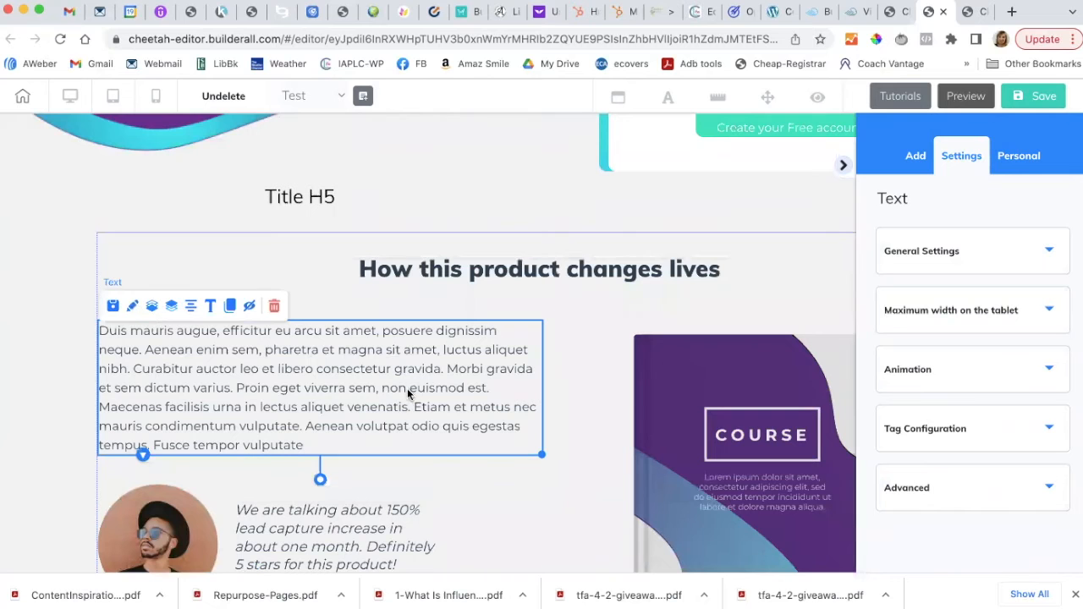
scroll(422, 400, "down", 3)
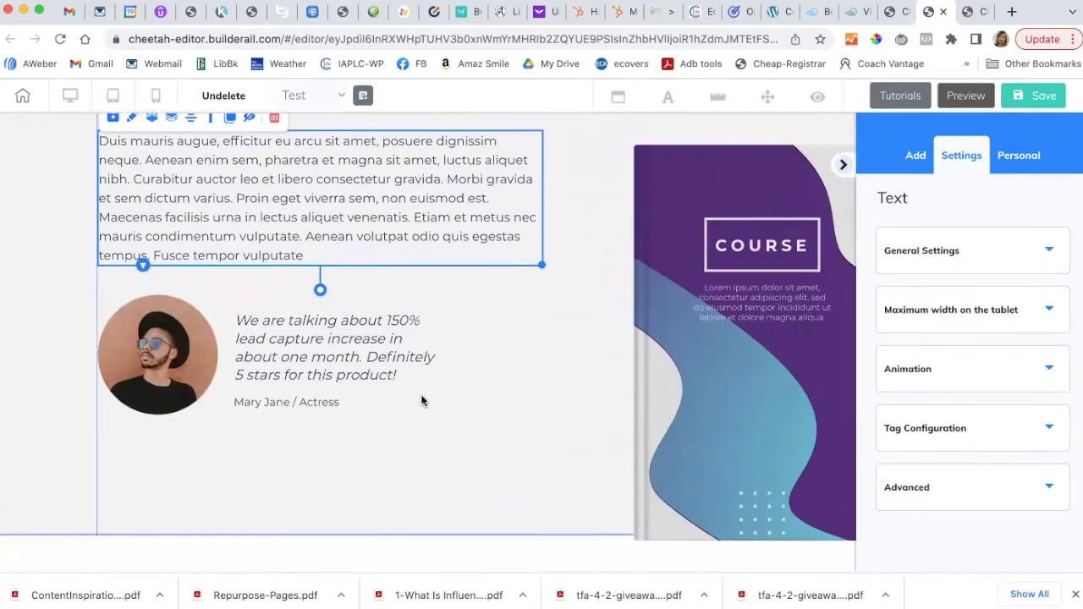
scroll(422, 400, "up", 5)
scroll(420, 394, "up", 5)
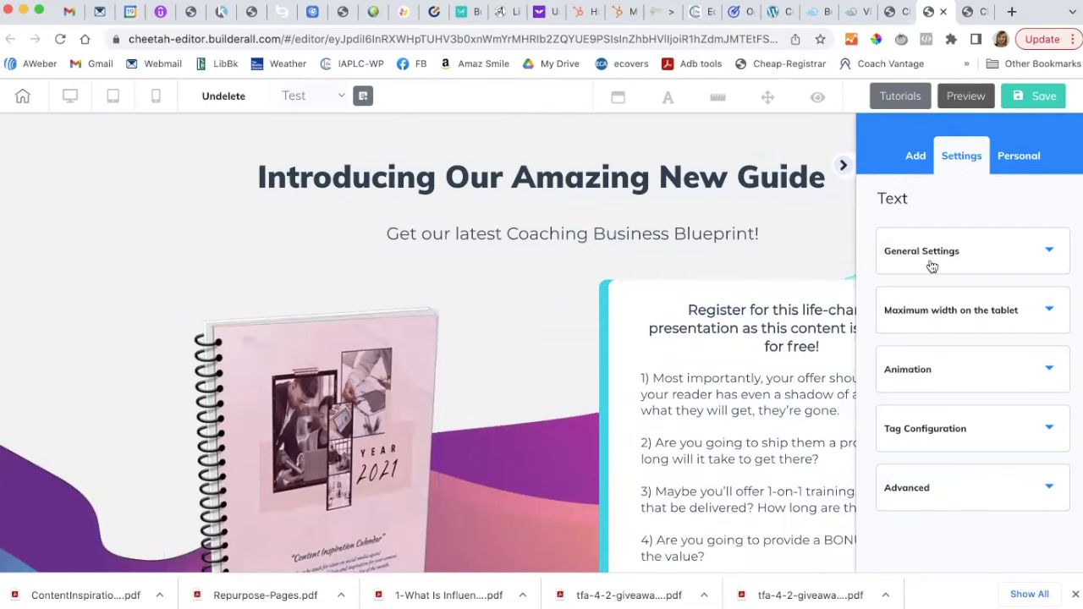
Add the rounded green "Register now" button element and place it beneath the calendar image, beside the Title H5 text.
left_click(916, 158)
left_click(1007, 203)
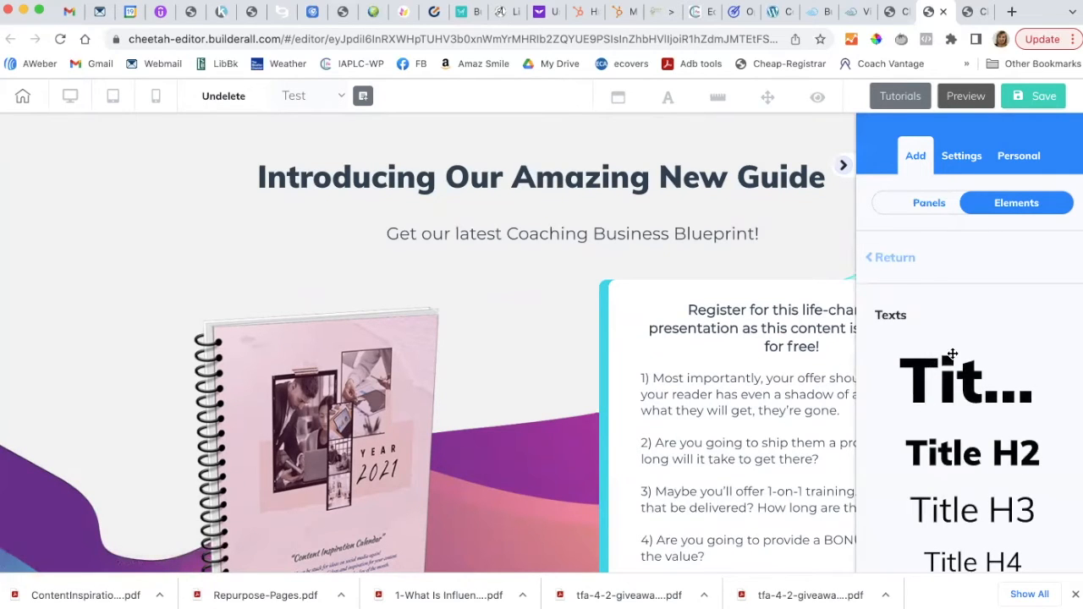
left_click(891, 259)
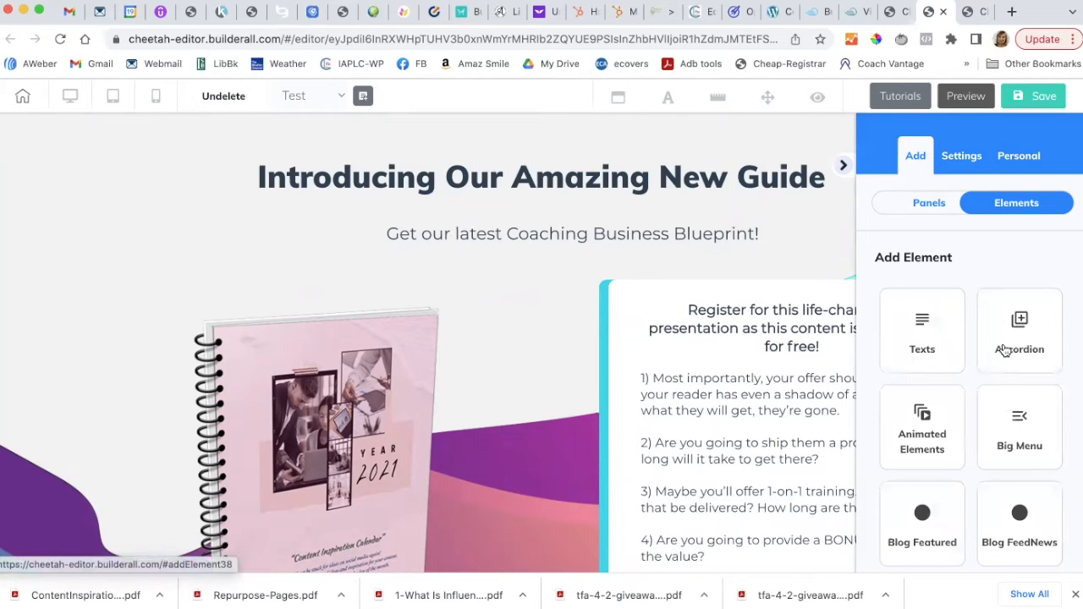
scroll(967, 477, "down", 5)
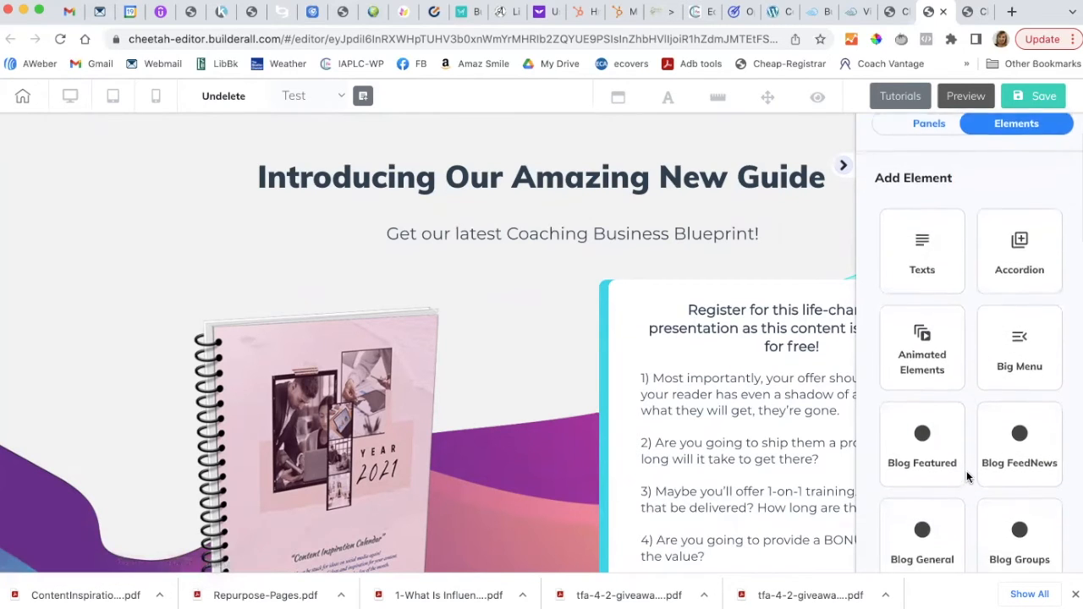
scroll(967, 477, "down", 3)
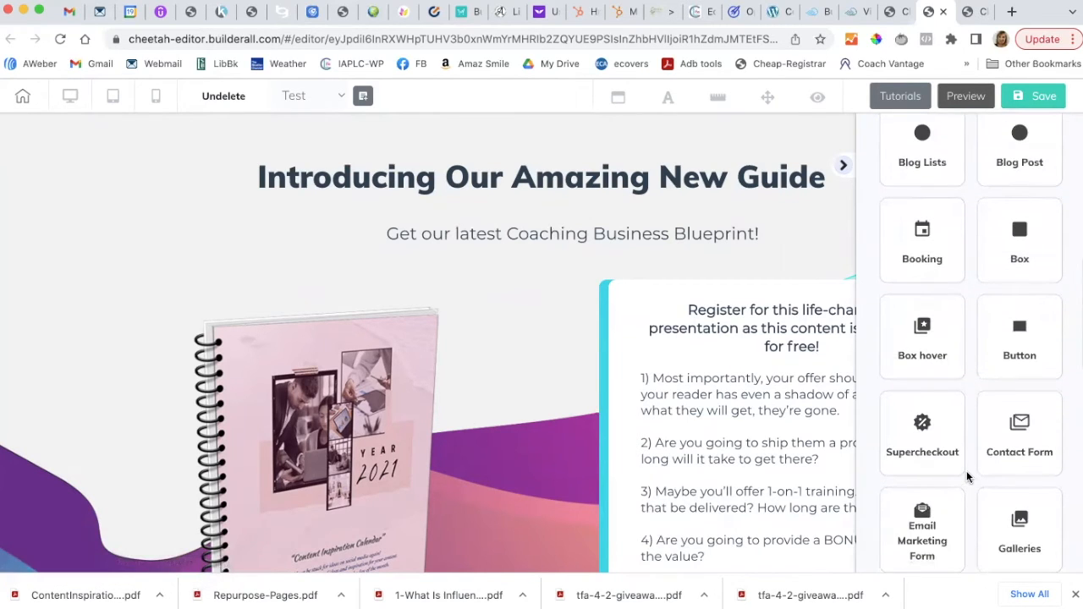
scroll(967, 471, "down", 1)
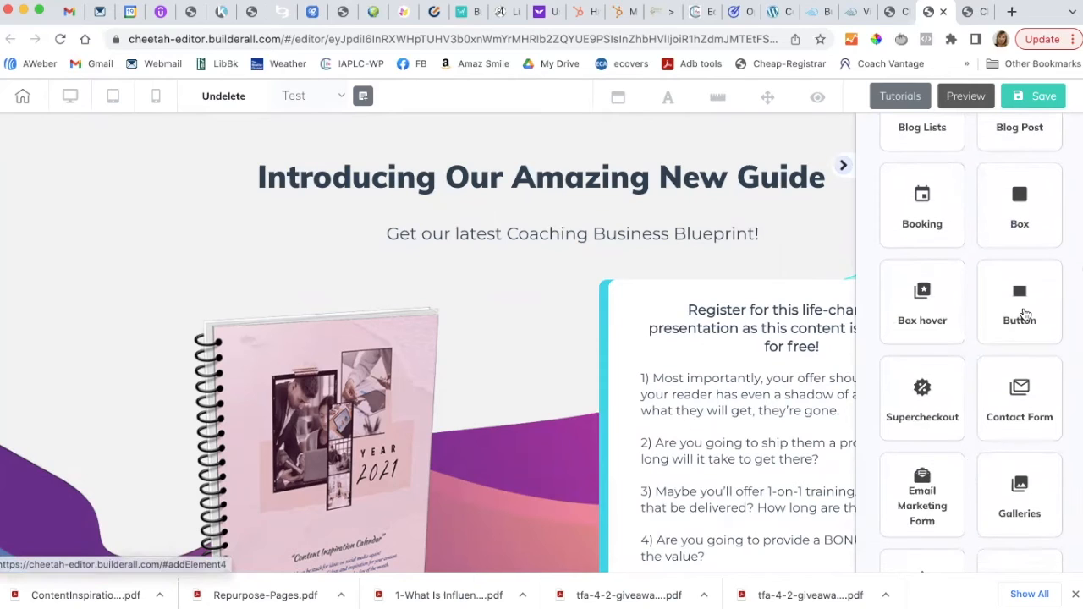
left_click(1024, 315)
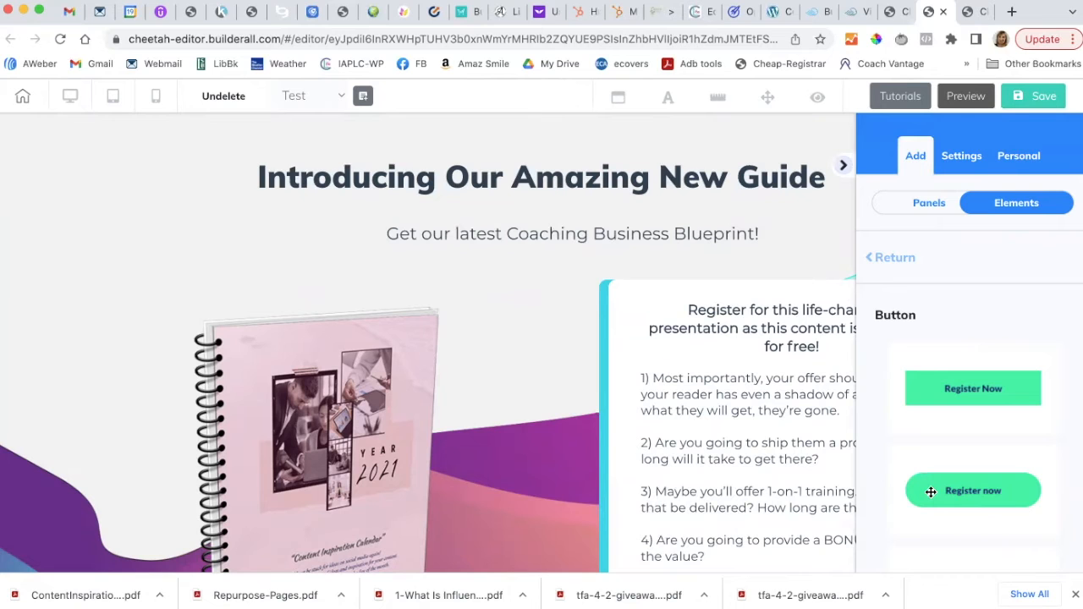
left_click_drag(934, 491, 520, 514)
scroll(622, 503, "down", 5)
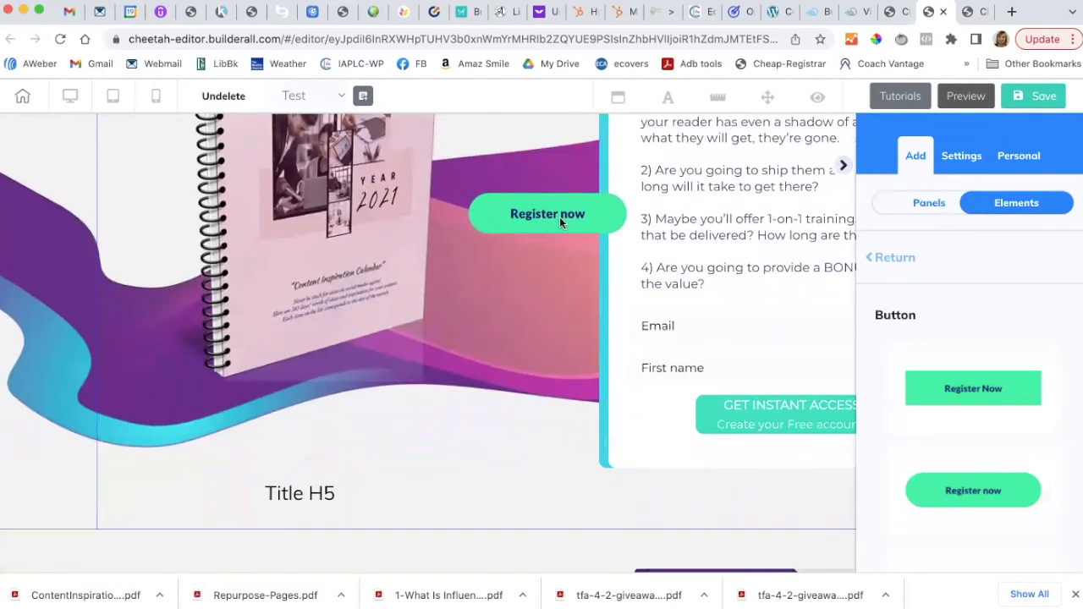
left_click_drag(558, 217, 452, 464)
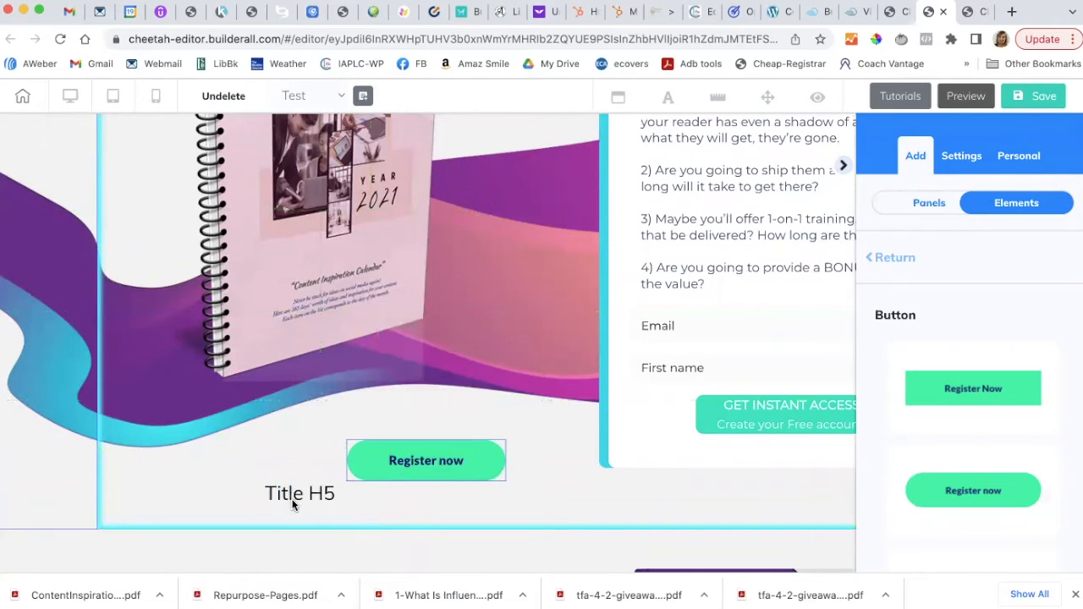
Delete the Title H5 text and move the "Register now" button into its place beneath the calendar image.
left_click(288, 499)
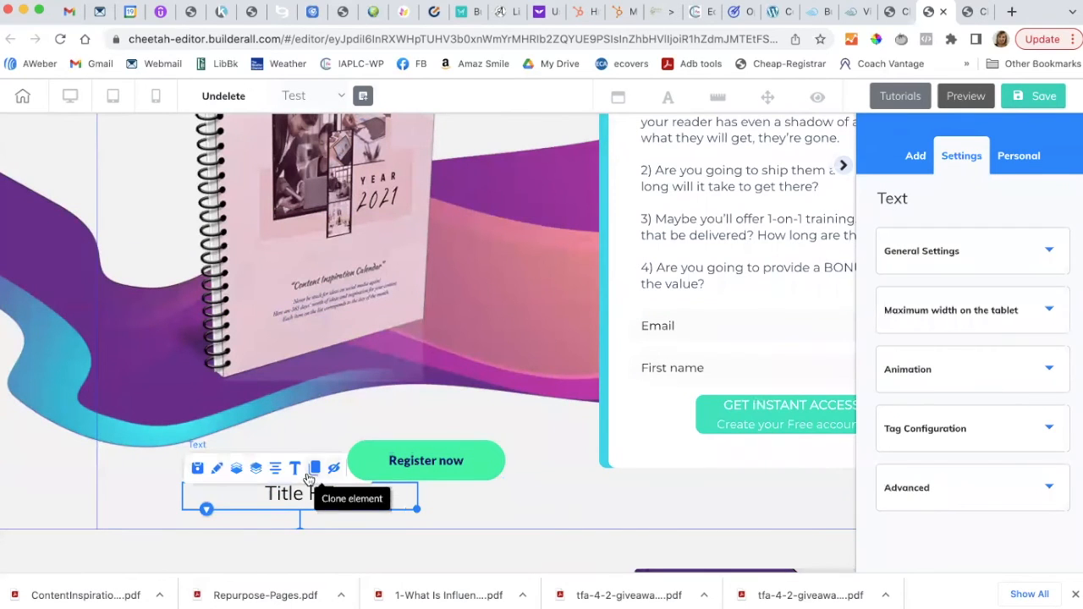
left_click_drag(414, 461, 490, 437)
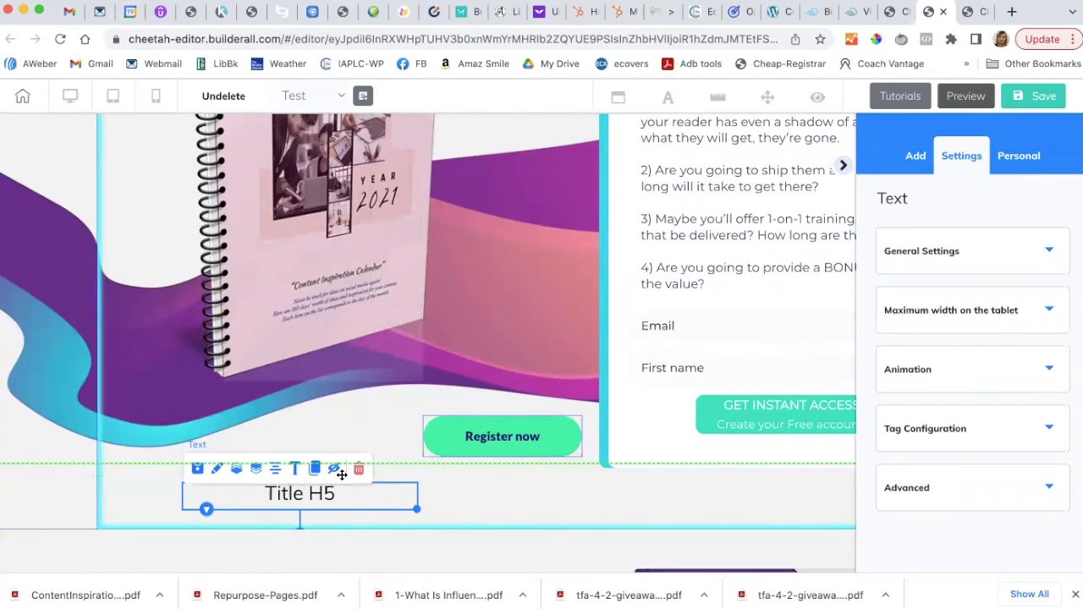
left_click(356, 485)
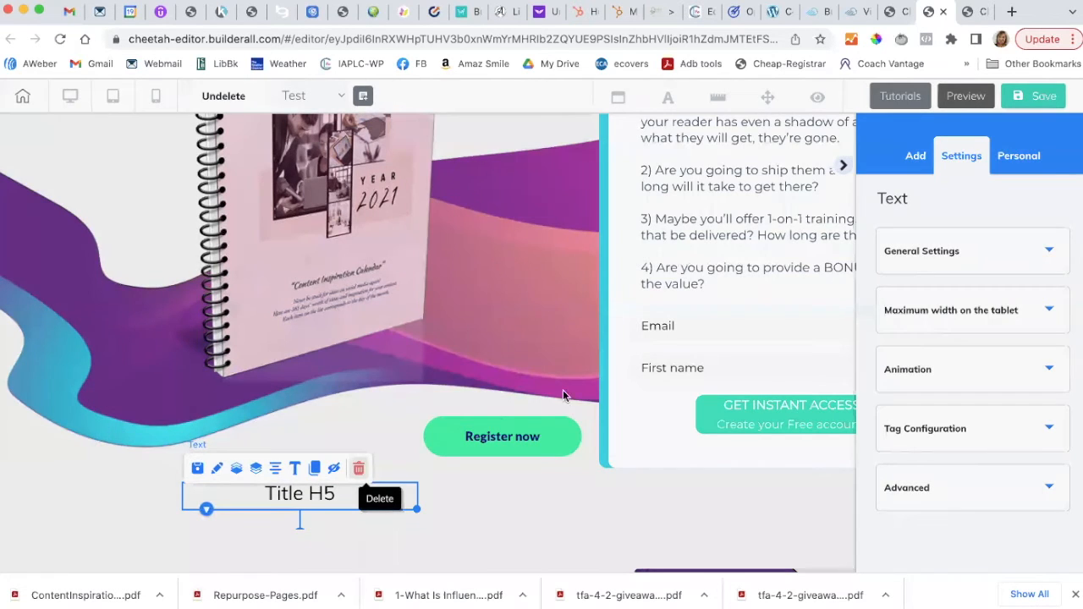
left_click(624, 376)
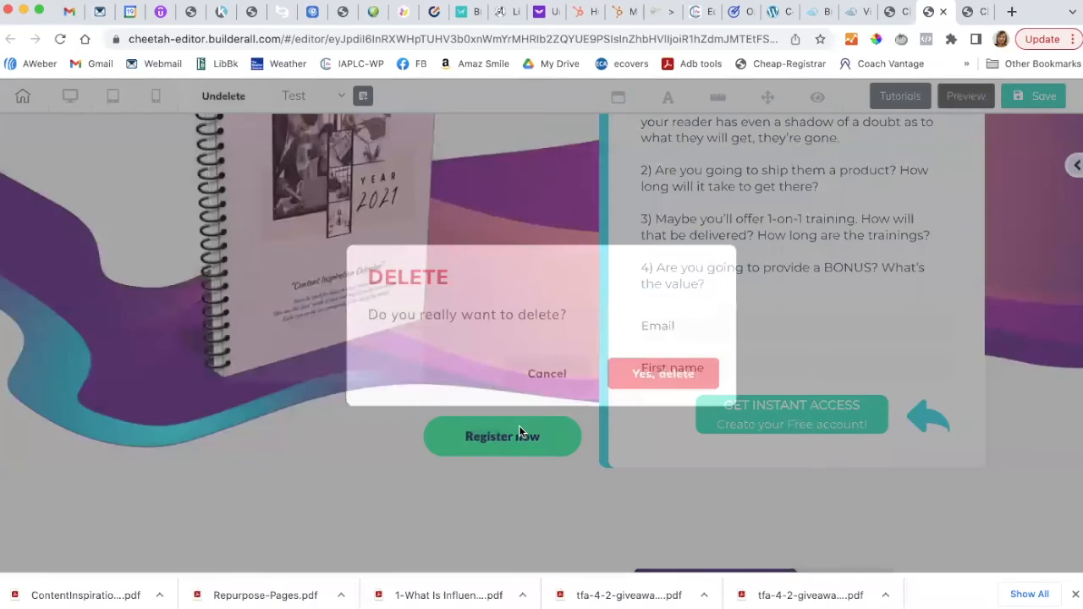
left_click_drag(496, 438, 347, 477)
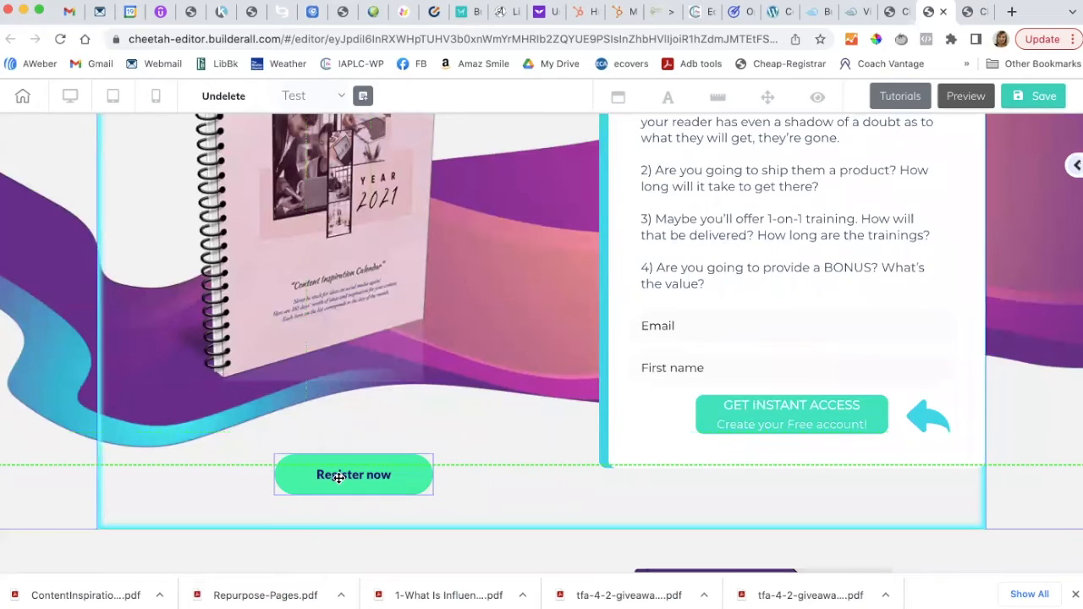
left_click(421, 476)
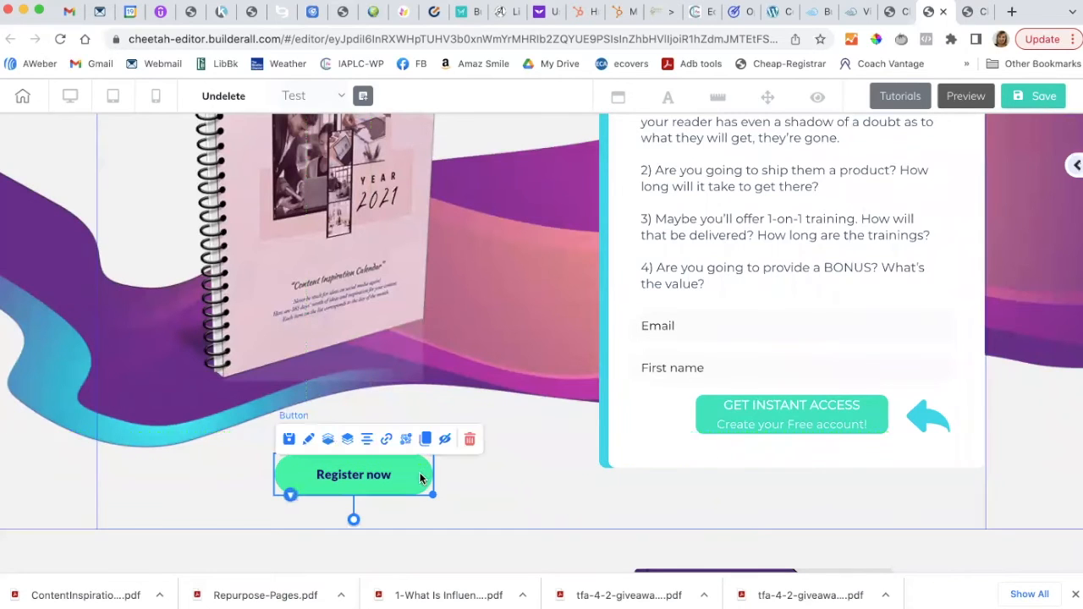
Browse the available button element styles, including the register and buy variants.
left_click(1076, 167)
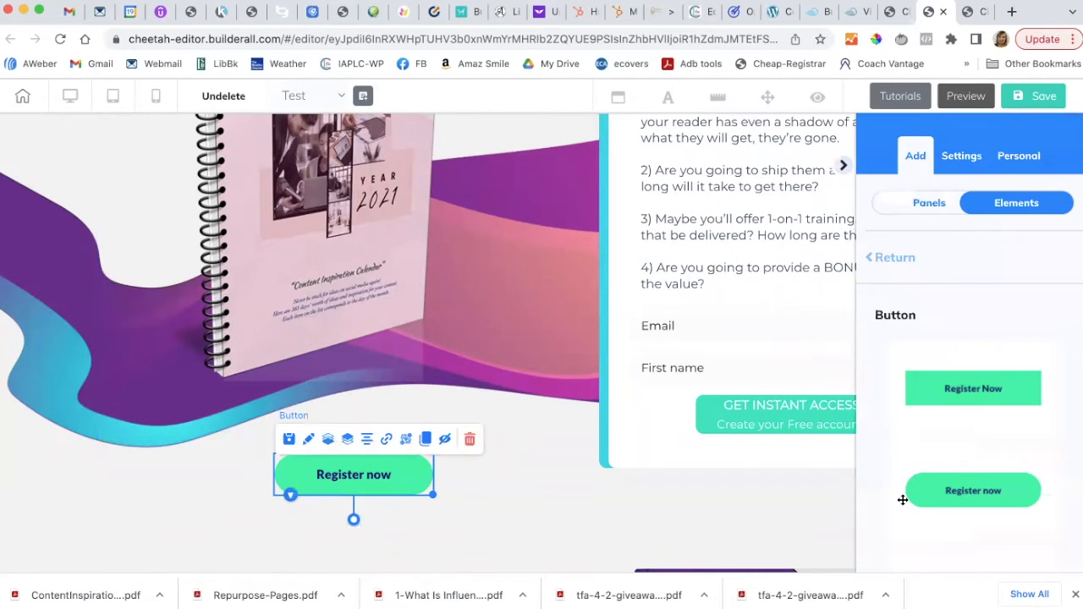
scroll(909, 501, "down", 3)
scroll(909, 500, "down", 5)
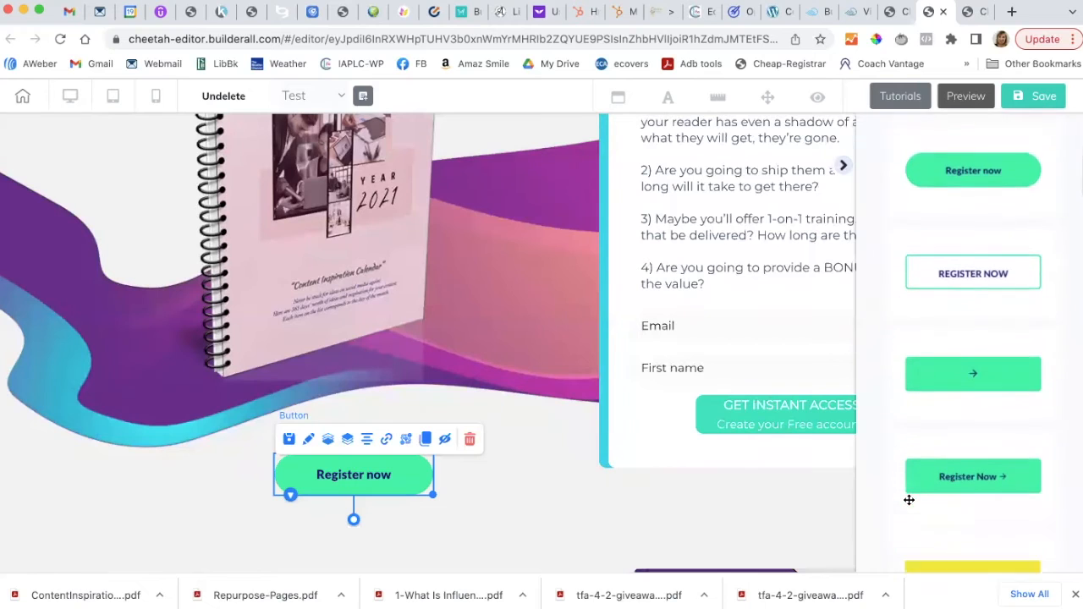
scroll(909, 500, "down", 4)
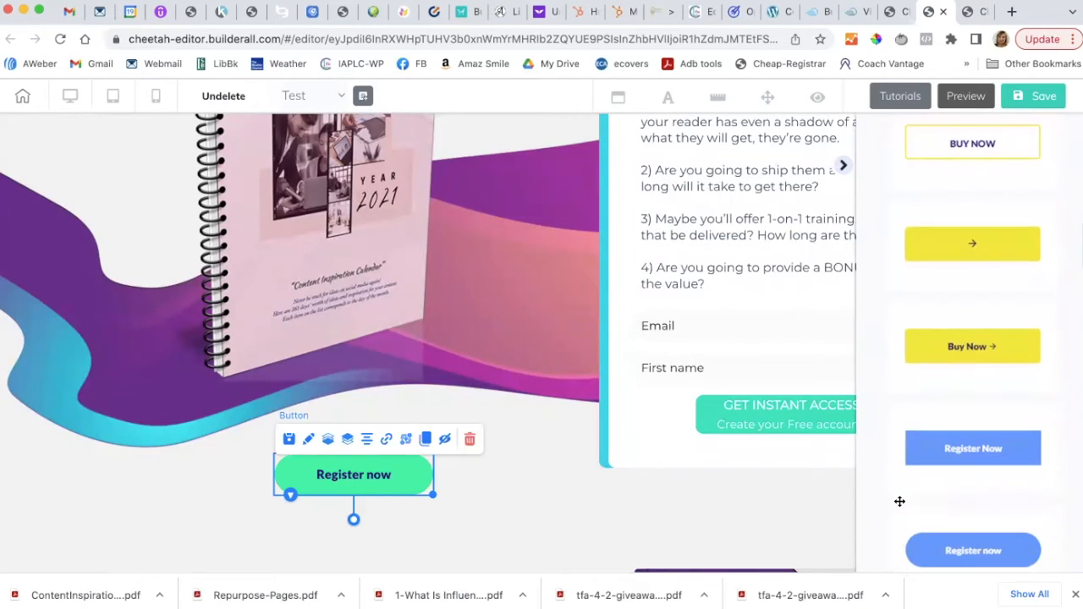
scroll(900, 502, "up", 9)
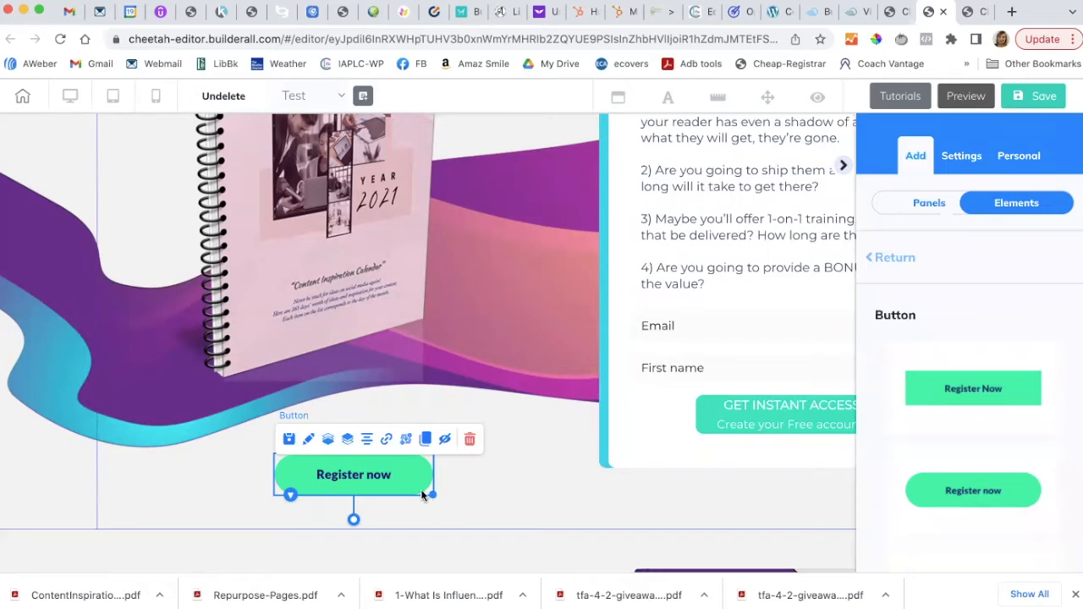
Set the "Register now" button's width to 367 and its height to 59.
left_click(306, 442)
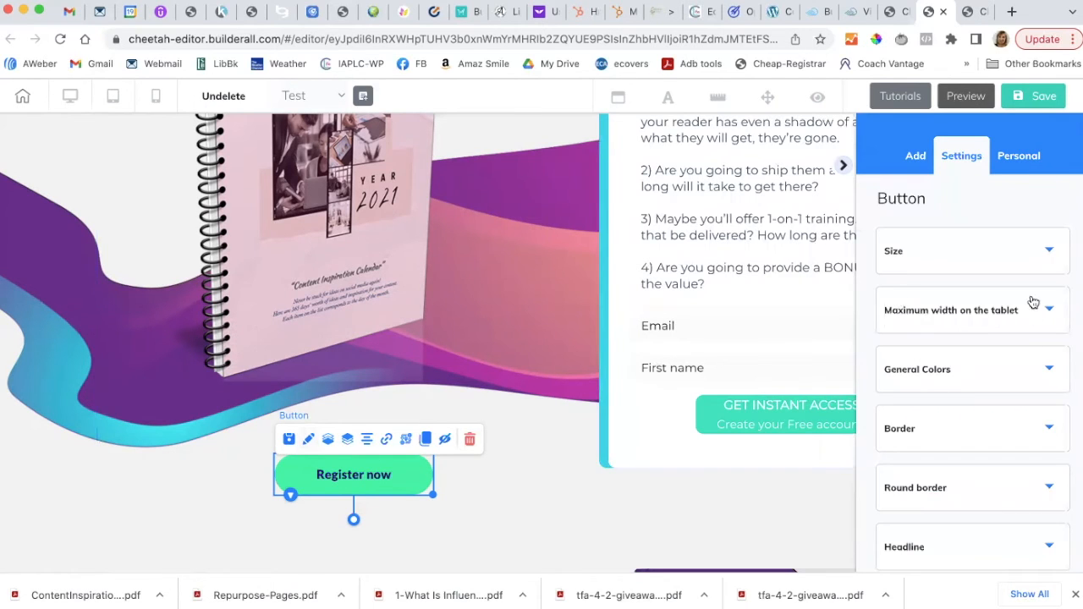
left_click(1050, 251)
left_click_drag(908, 333, 929, 333)
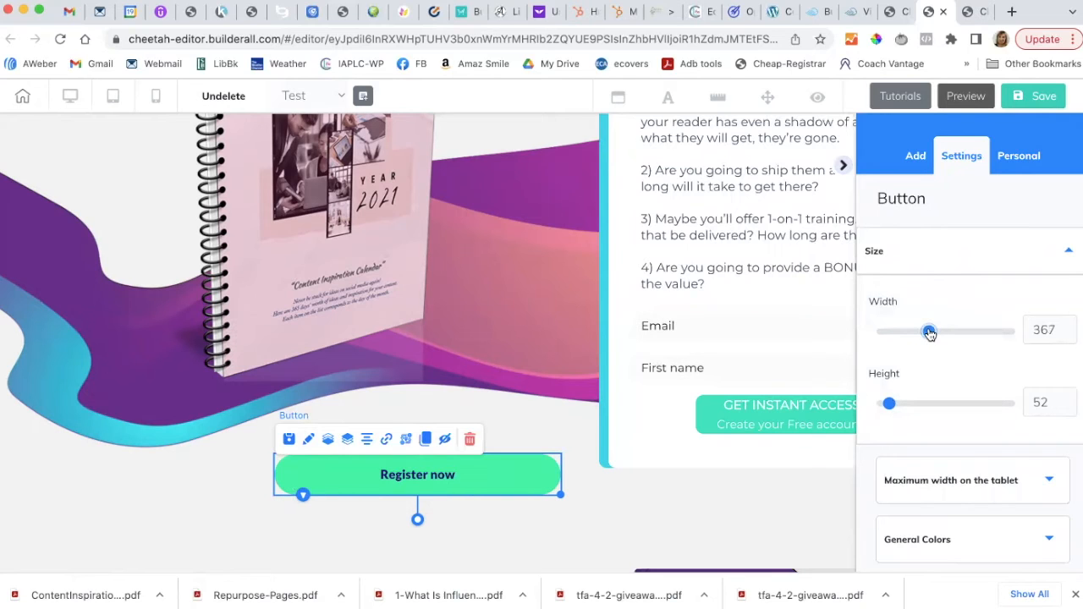
mouse_move(889, 404)
left_mouse_down()
mouse_move(904, 407)
mouse_move(890, 406)
left_mouse_up()
Give the "Register now" button a border of size 2 with color 7BBEEF00 and a solid line shape.
scroll(895, 455, "down", 3)
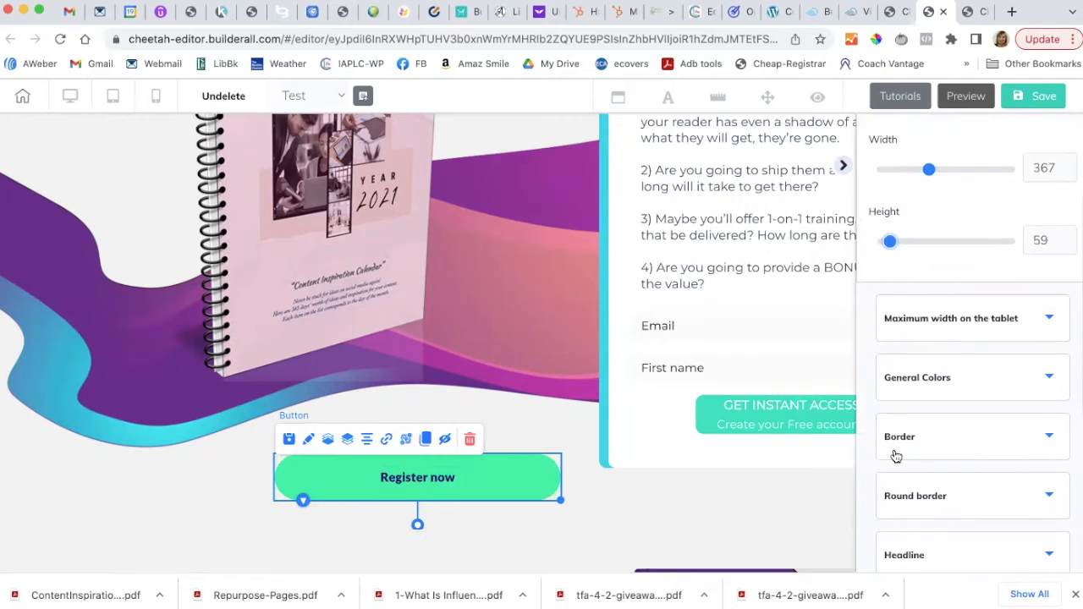
scroll(897, 457, "down", 1)
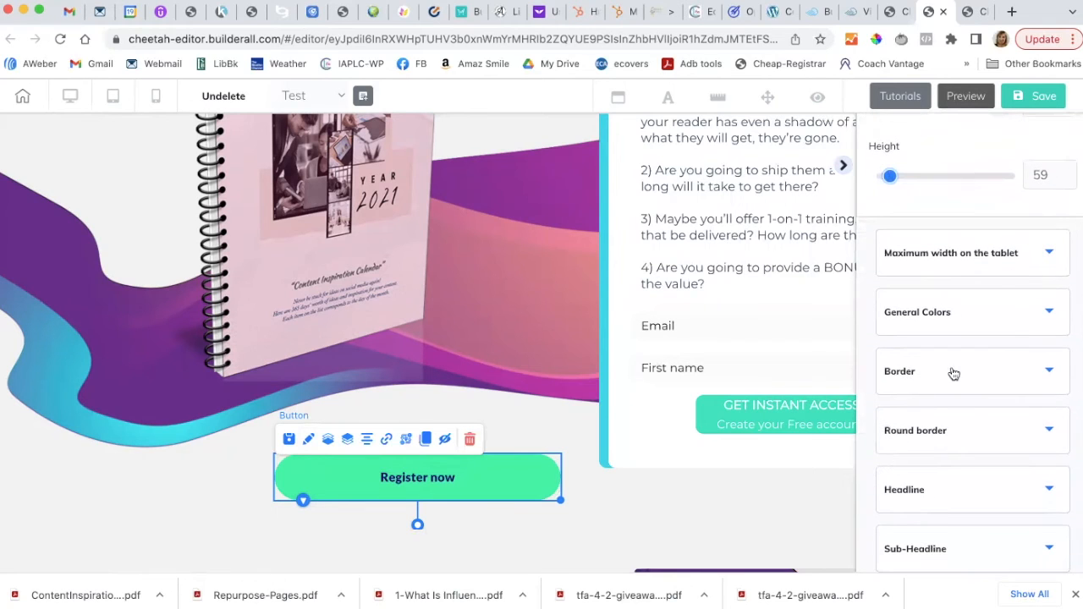
left_click(1048, 370)
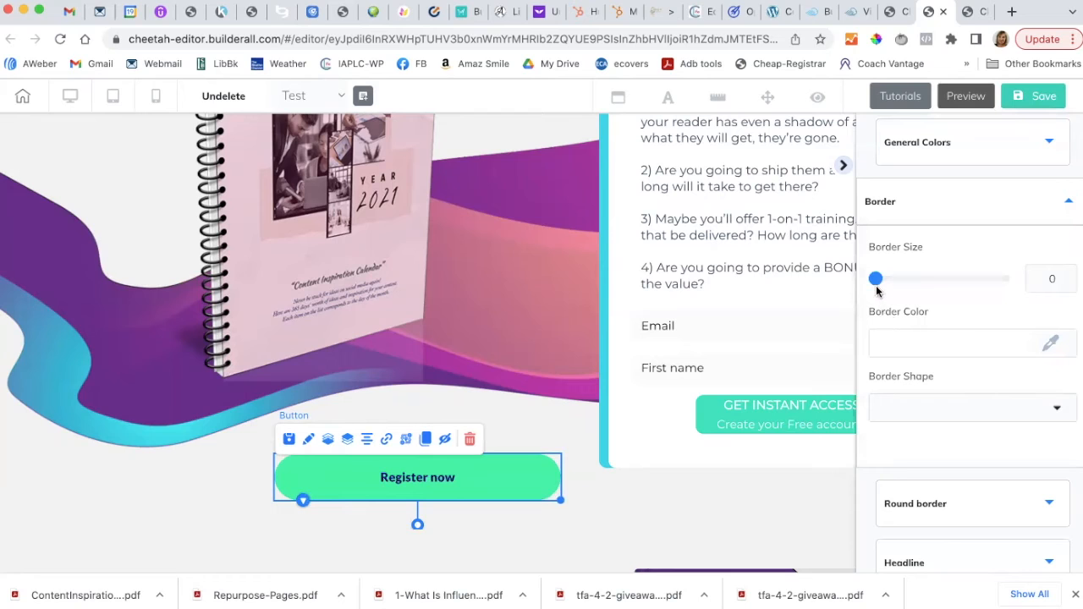
left_click_drag(875, 284, 878, 285)
left_click(1046, 345)
left_click(970, 376)
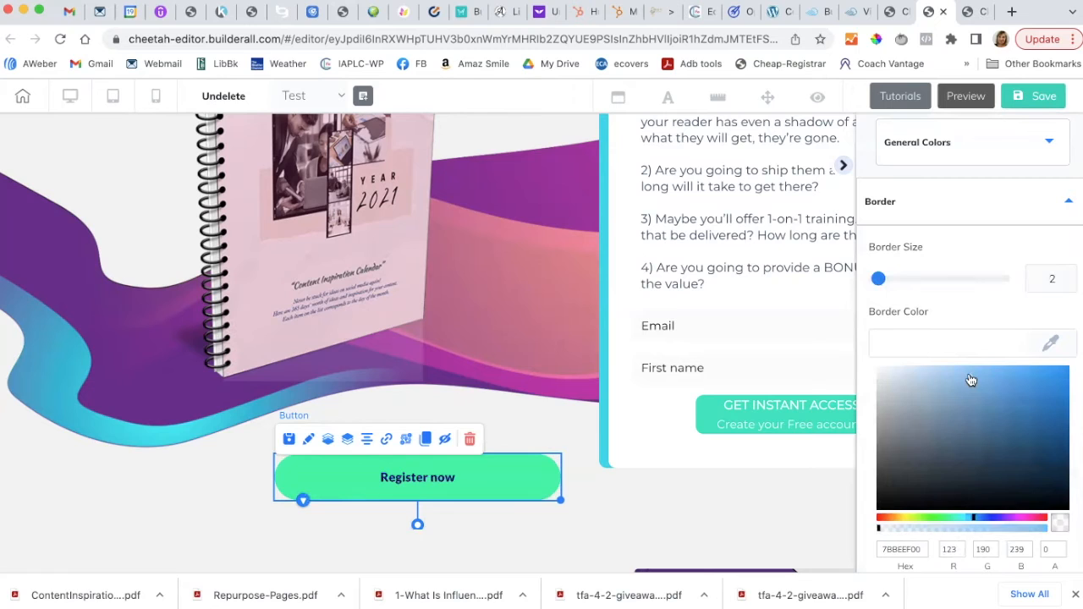
scroll(926, 447, "down", 3)
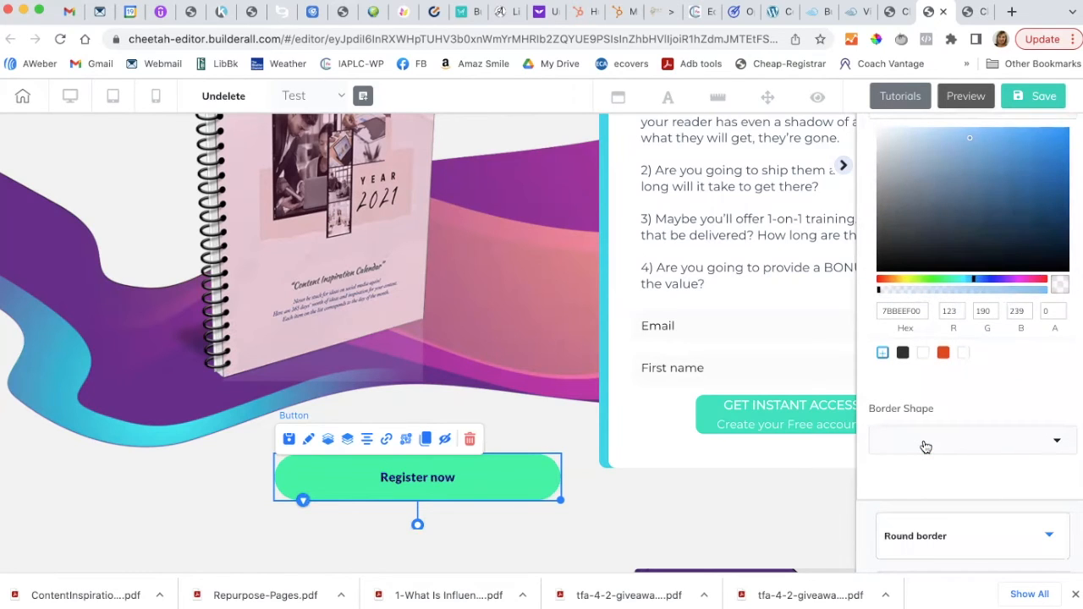
left_click(1058, 442)
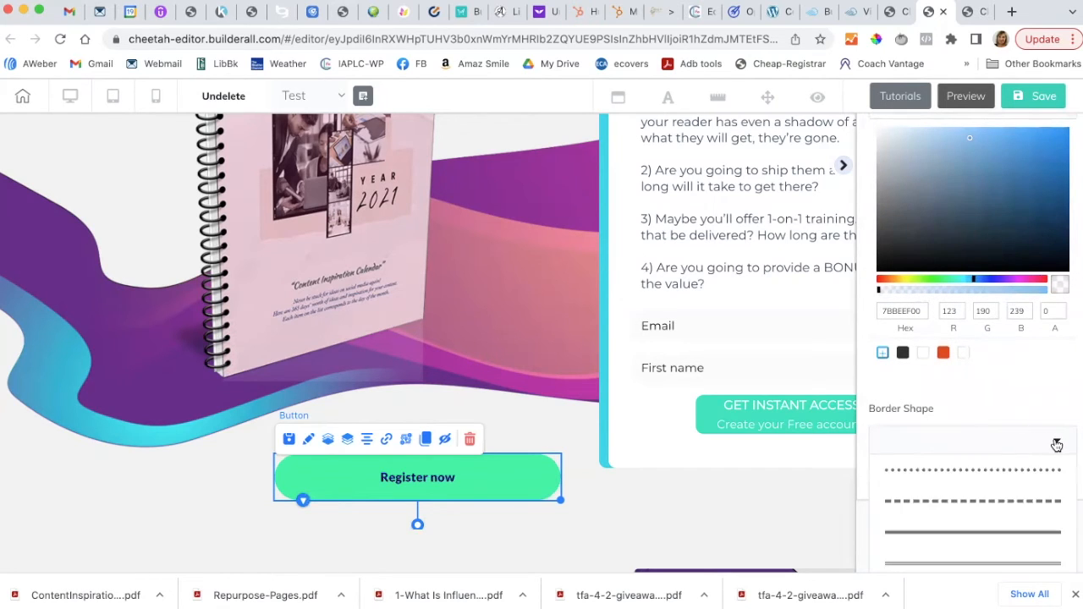
left_click(943, 535)
scroll(937, 423, "down", 1)
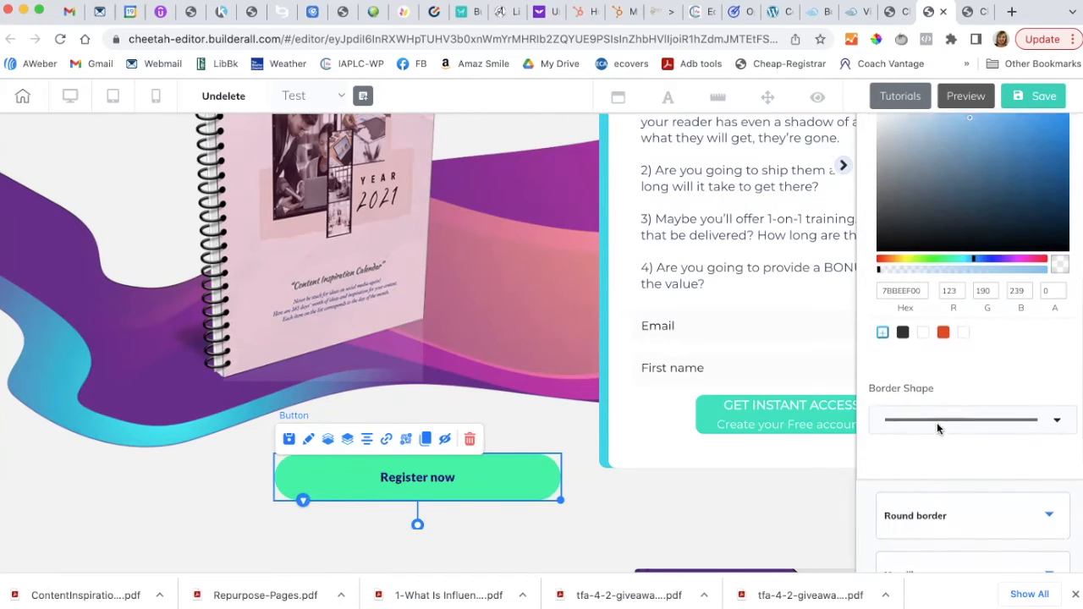
Slightly increase the border size of the "Register now" button.
scroll(937, 423, "up", 3)
scroll(938, 431, "up", 2)
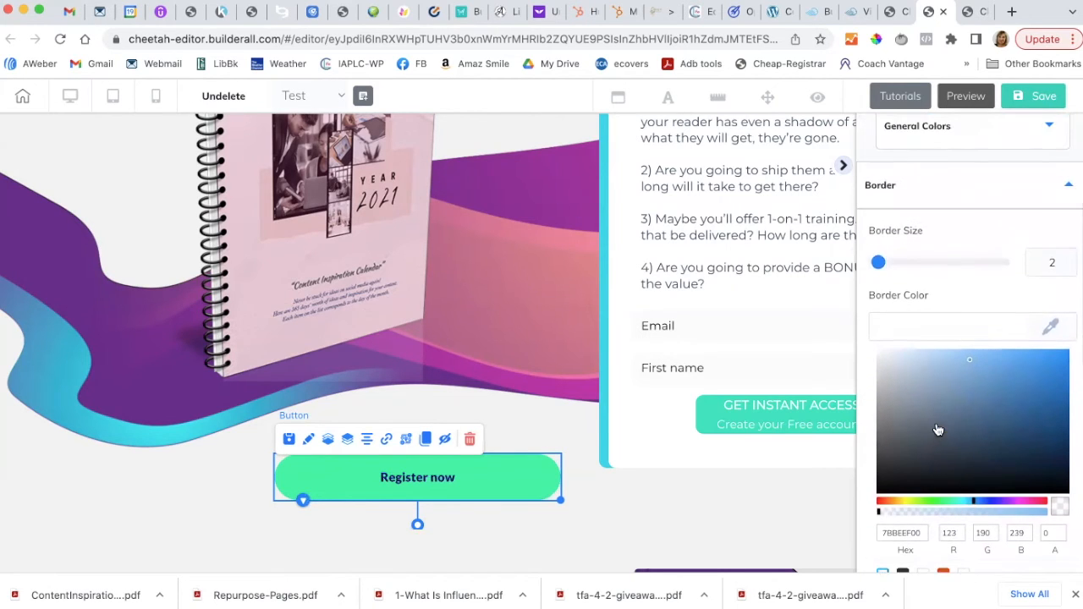
left_click_drag(879, 265, 884, 265)
Change the button's headline text to "Get Your Guide Here".
scroll(909, 331, "down", 5)
scroll(909, 332, "down", 2)
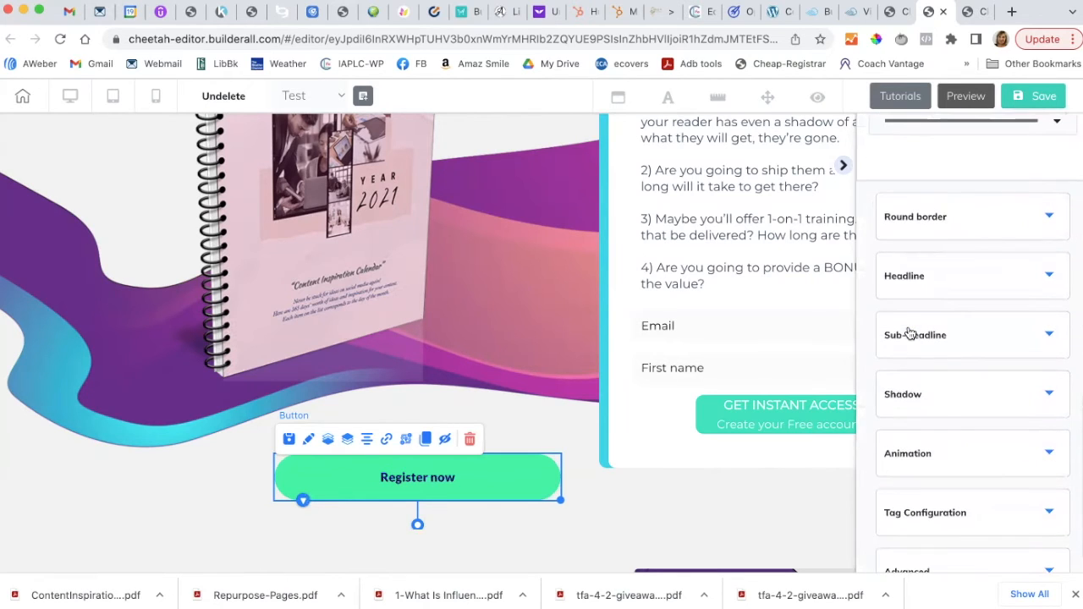
left_click(914, 278)
scroll(923, 287, "up", 4)
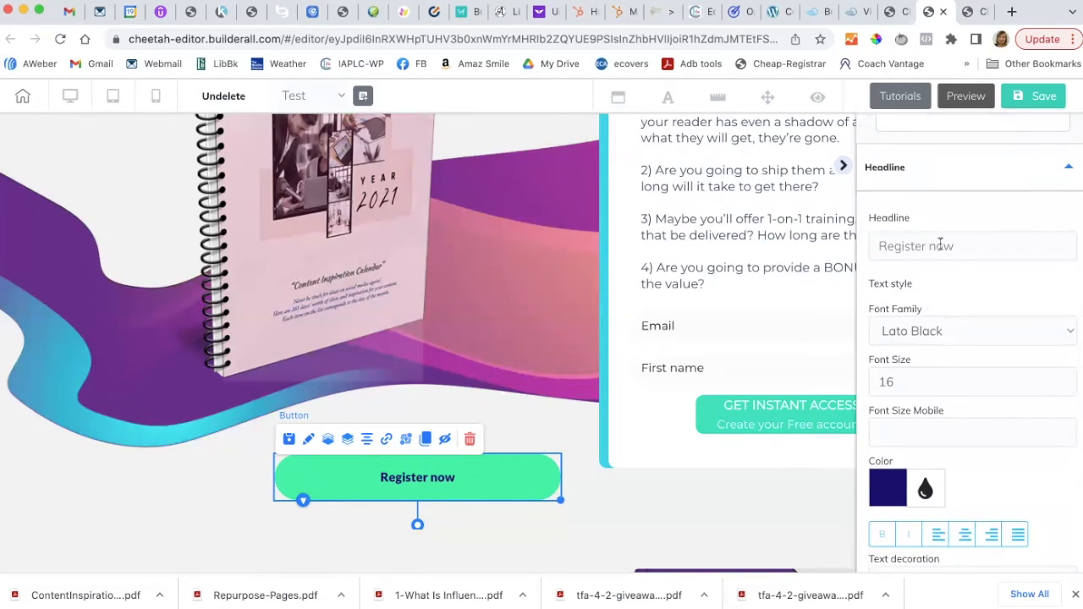
left_click_drag(963, 245, 879, 246)
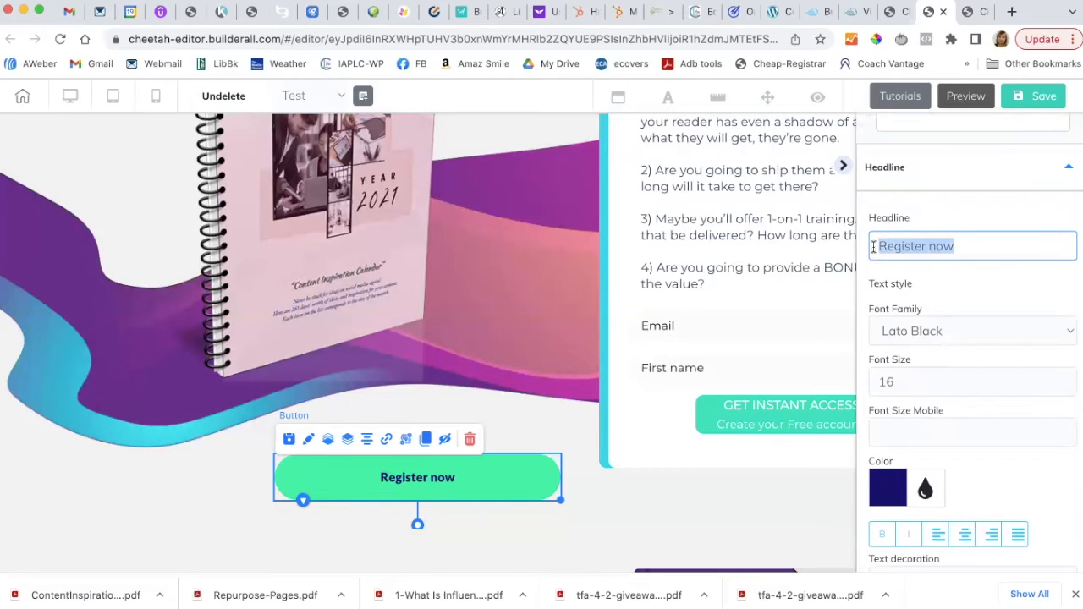
type("Get Your GUide")
key("BackSpace")
key("BackSpace")
key("BackSpace")
key("BackSpace")
type("uide Here")
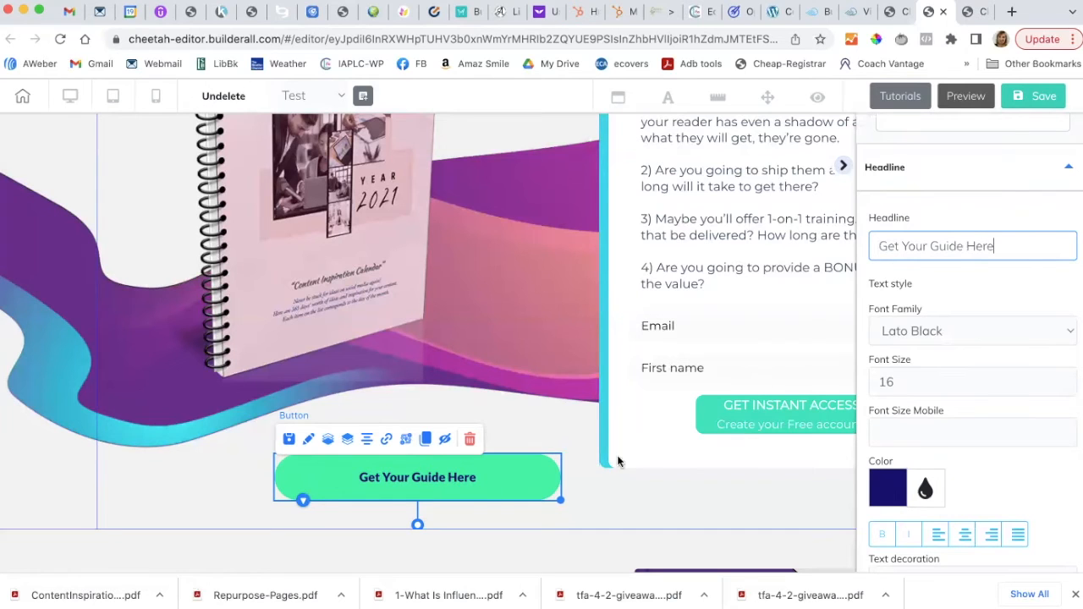
Set the button headline's font size to 26 and its font family to Helvetica.
left_click(1069, 387)
left_click(1067, 378)
left_click(1067, 379)
left_click(1067, 378)
left_click(1067, 379)
left_click(1067, 378)
left_click(1067, 379)
left_click(1068, 378)
left_click(1067, 379)
left_click(1067, 379)
left_click(1067, 379)
left_click(1068, 378)
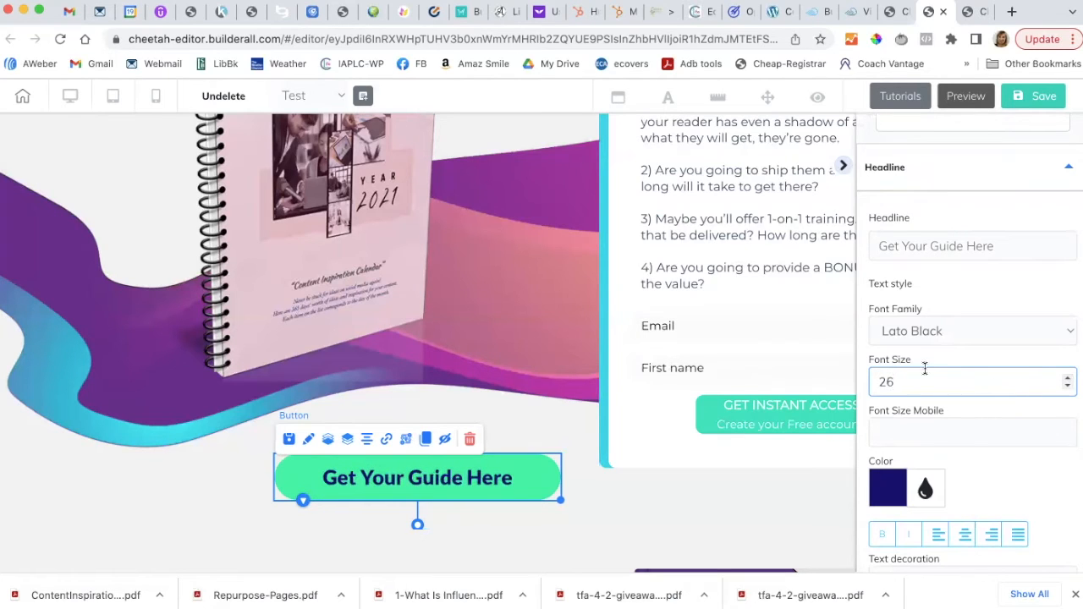
left_click(1068, 334)
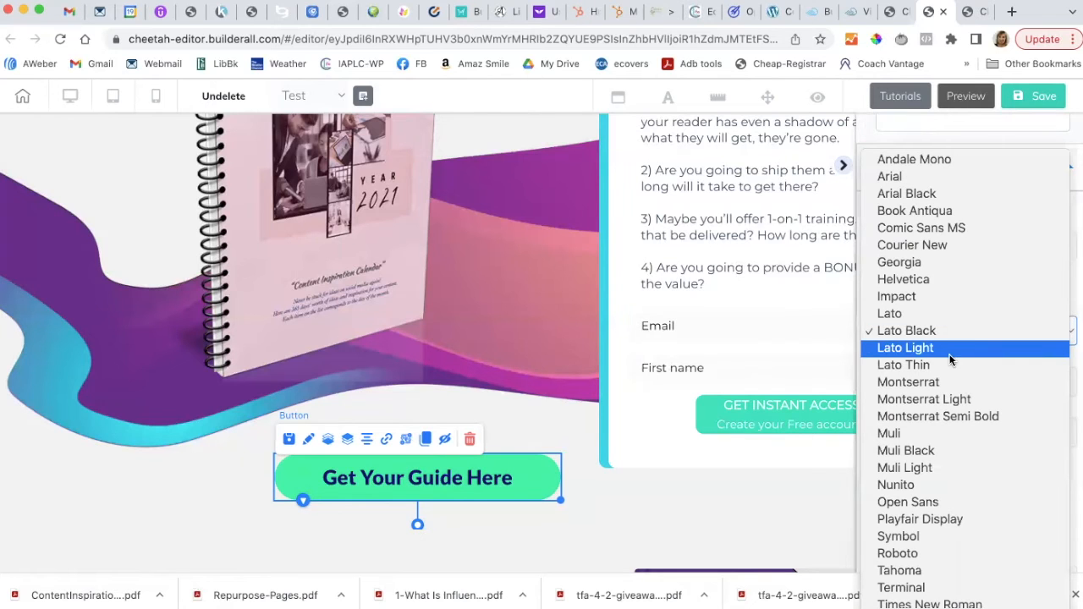
left_click(898, 278)
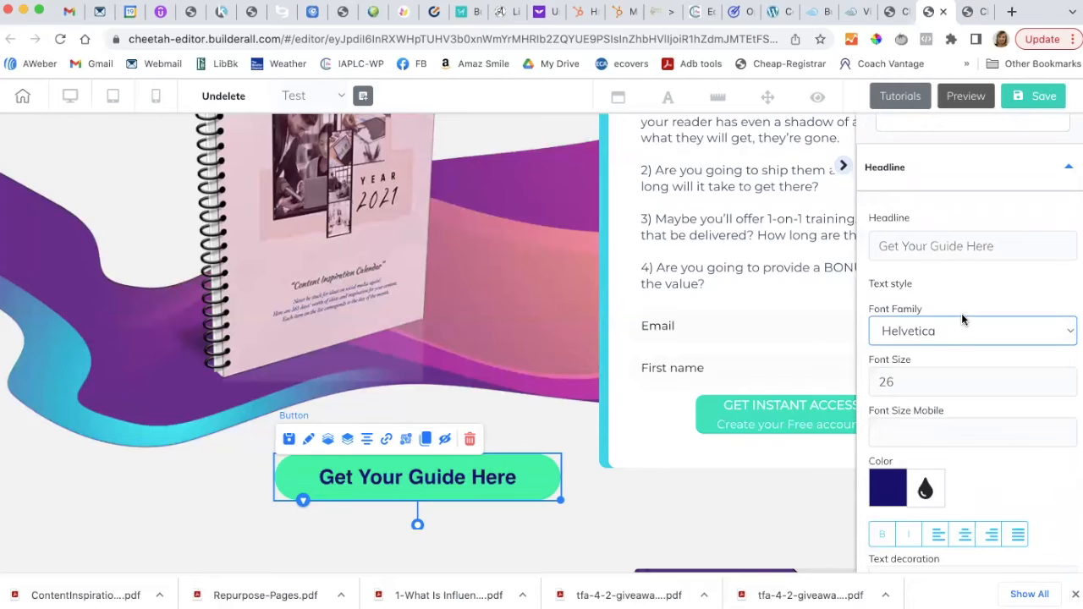
Change the button headline's color to 4928E9 and align its text to the center.
scroll(994, 443, "down", 3)
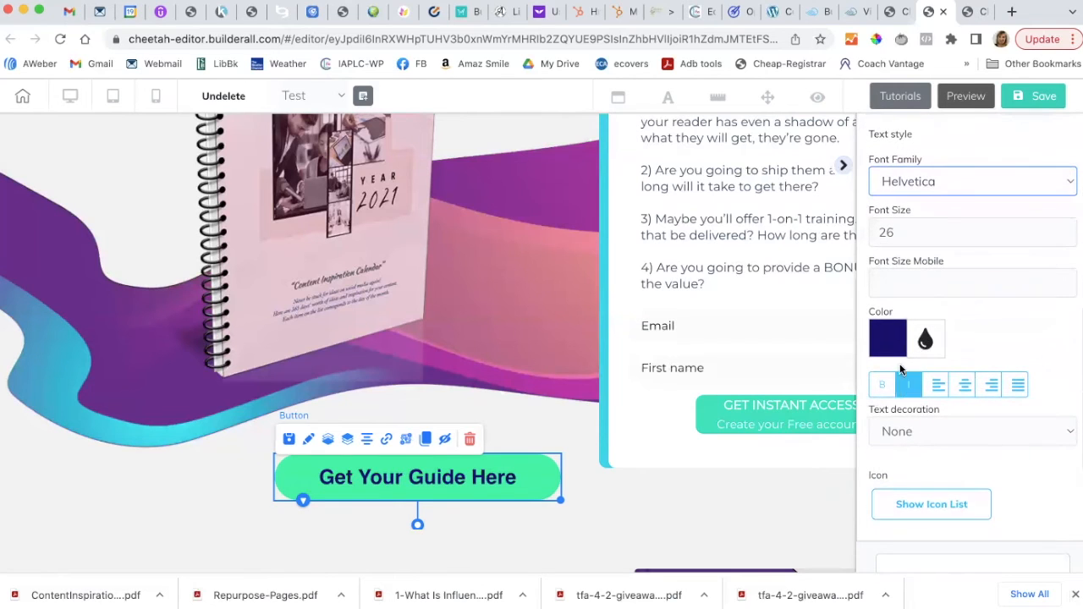
left_click(888, 343)
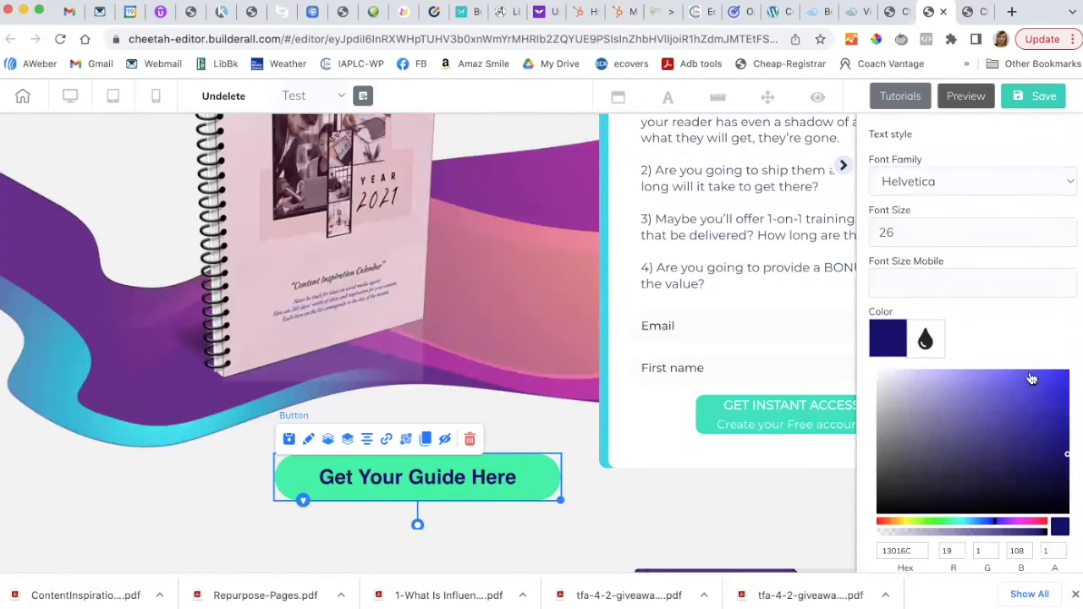
left_click(1036, 384)
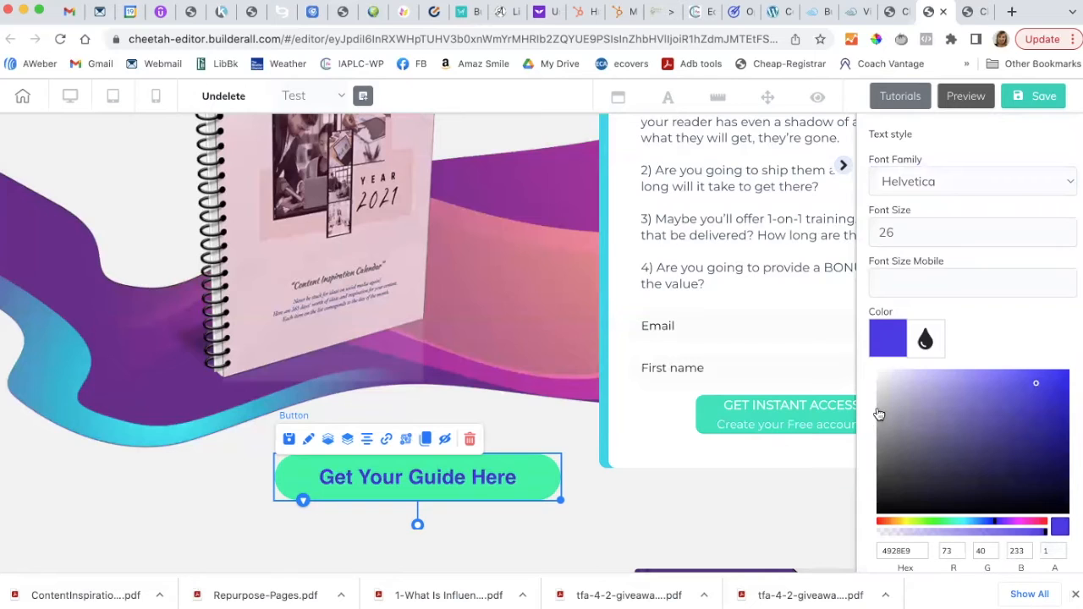
scroll(880, 415, "down", 5)
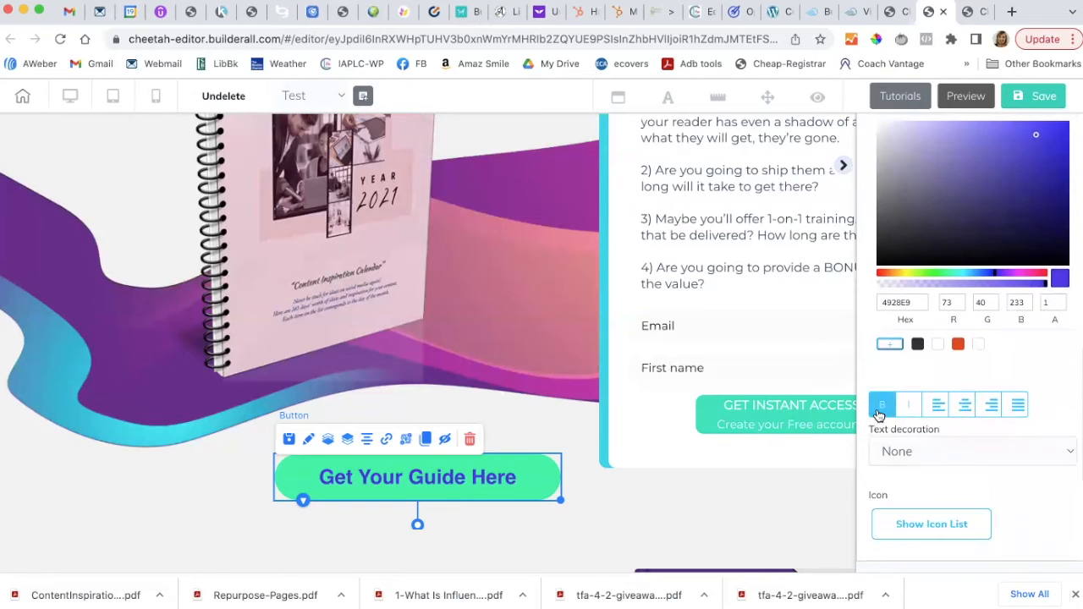
left_click(964, 408)
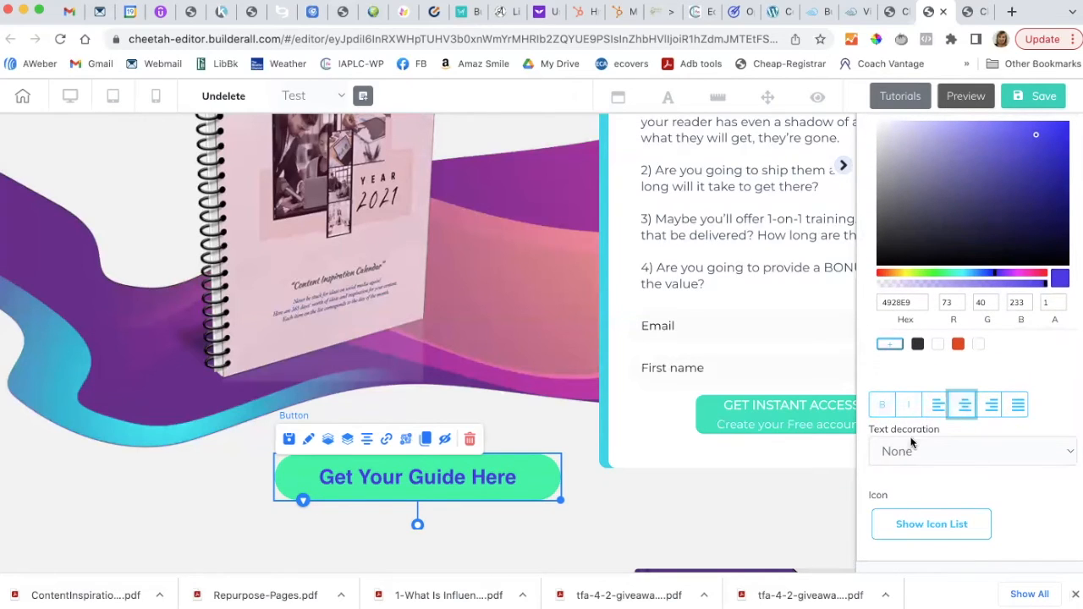
left_click(938, 406)
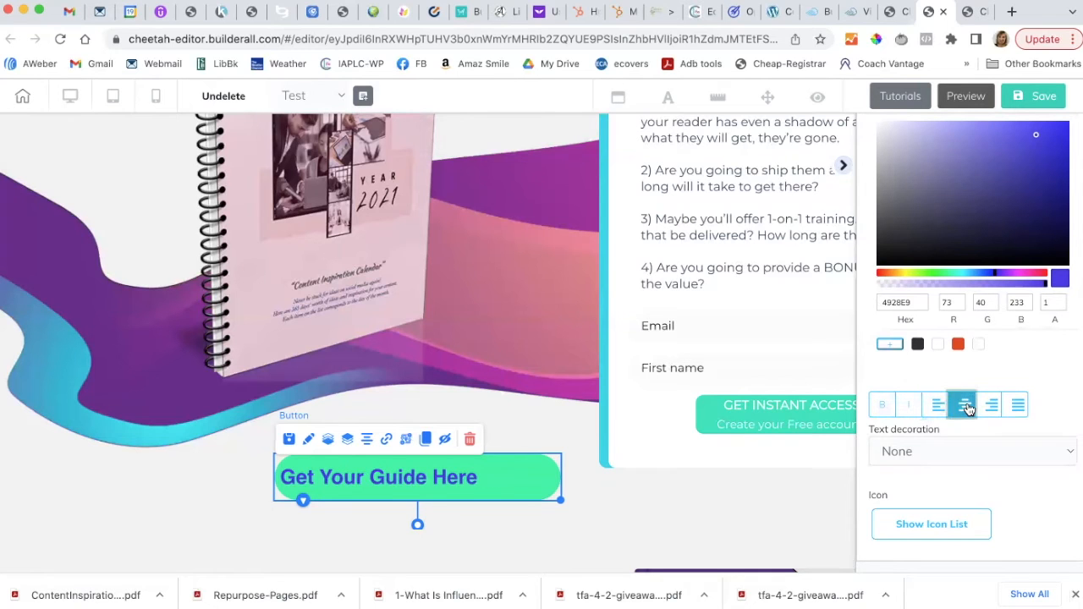
left_click(965, 408)
Add the sub-headline "Don't Delay!" to the "Get Your Guide Here" button.
scroll(946, 360, "down", 1)
scroll(946, 360, "down", 5)
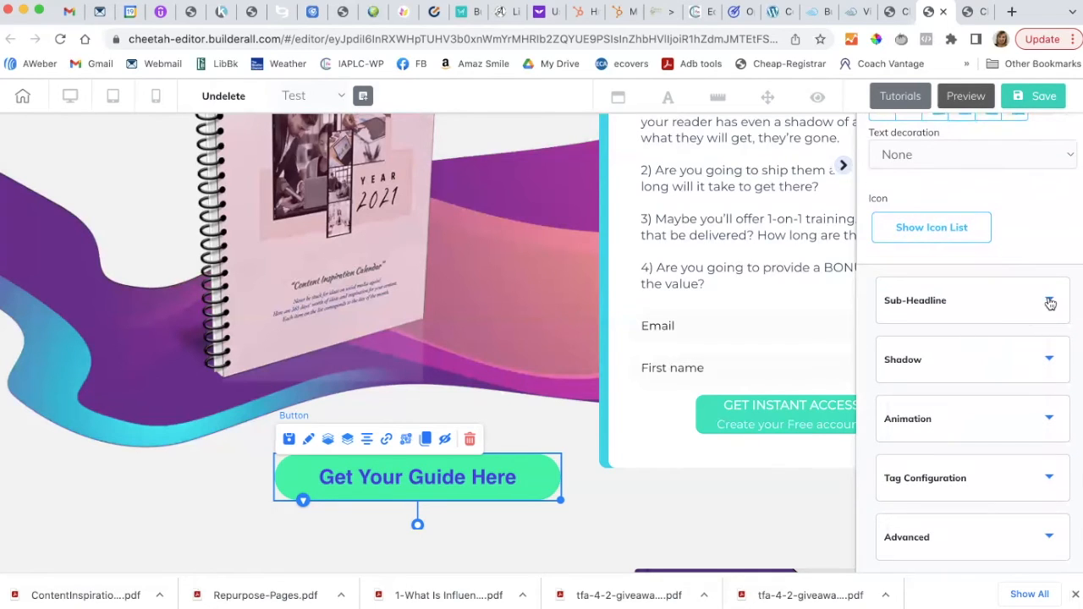
left_click(1048, 302)
left_click(900, 215)
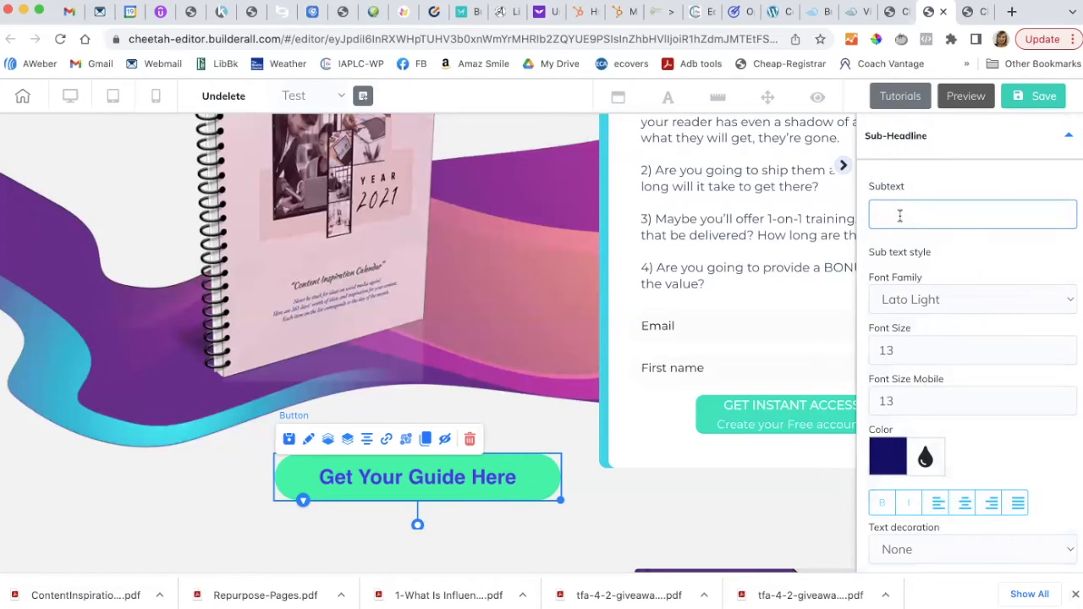
type("Don")
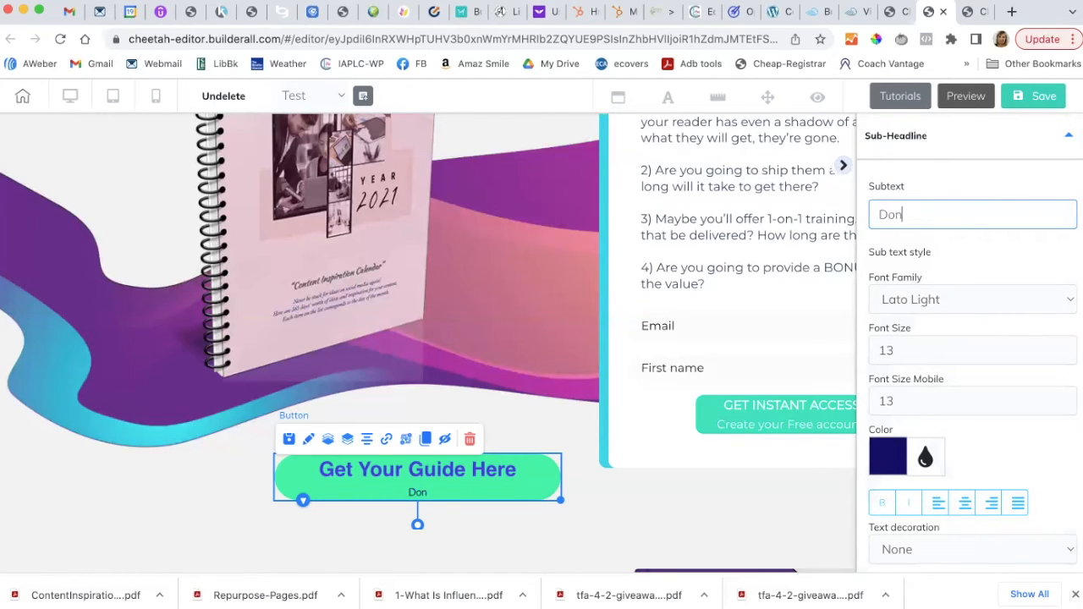
type("'t Delay!")
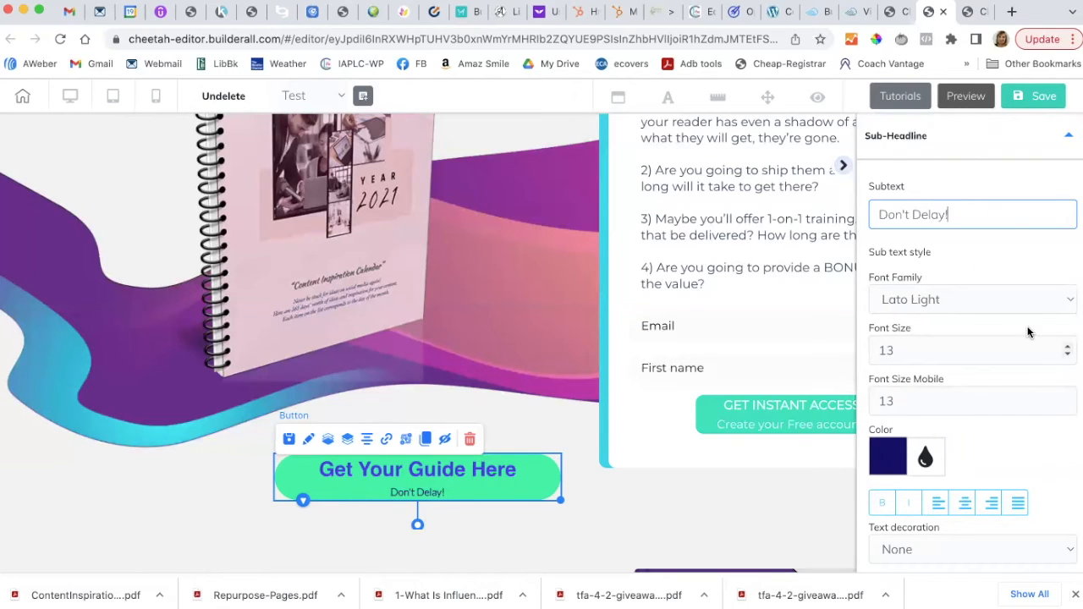
Set the sub-headline's font size to 17 and its mobile font size to 15.
left_click(1068, 347)
left_click(1068, 347)
left_click(1068, 347)
left_click(1068, 347)
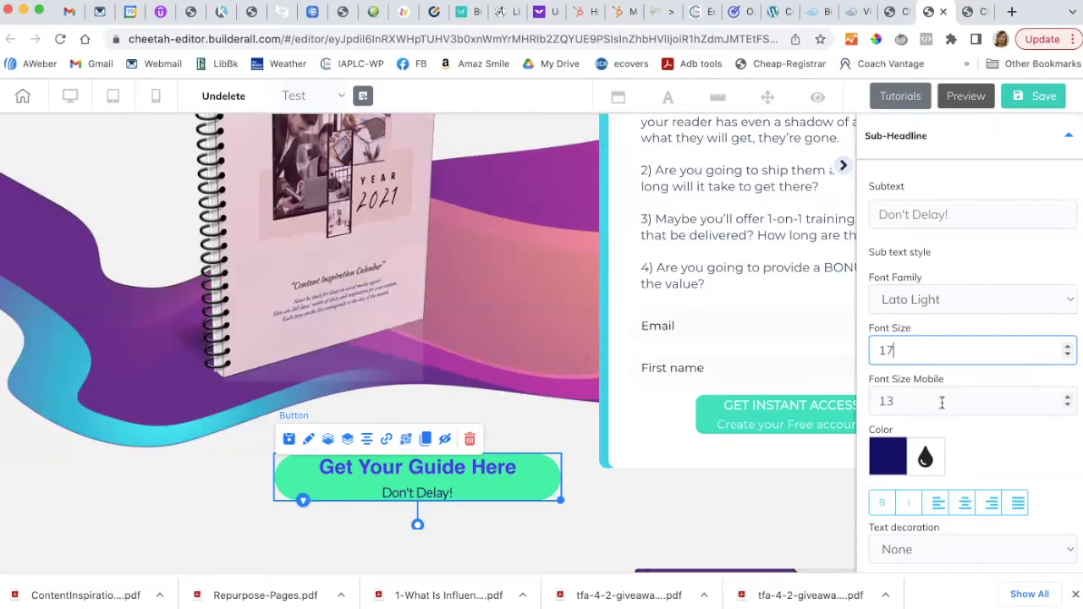
left_click(1068, 399)
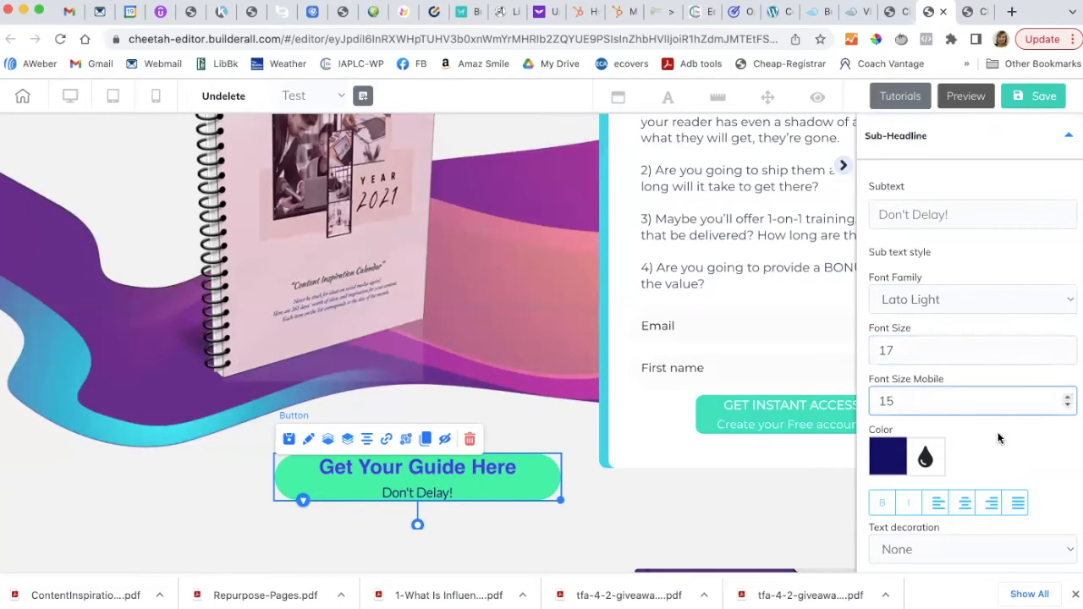
Give the button a shadow with a small spread and blur radius in dark grey 4E4040.
scroll(993, 433, "down", 3)
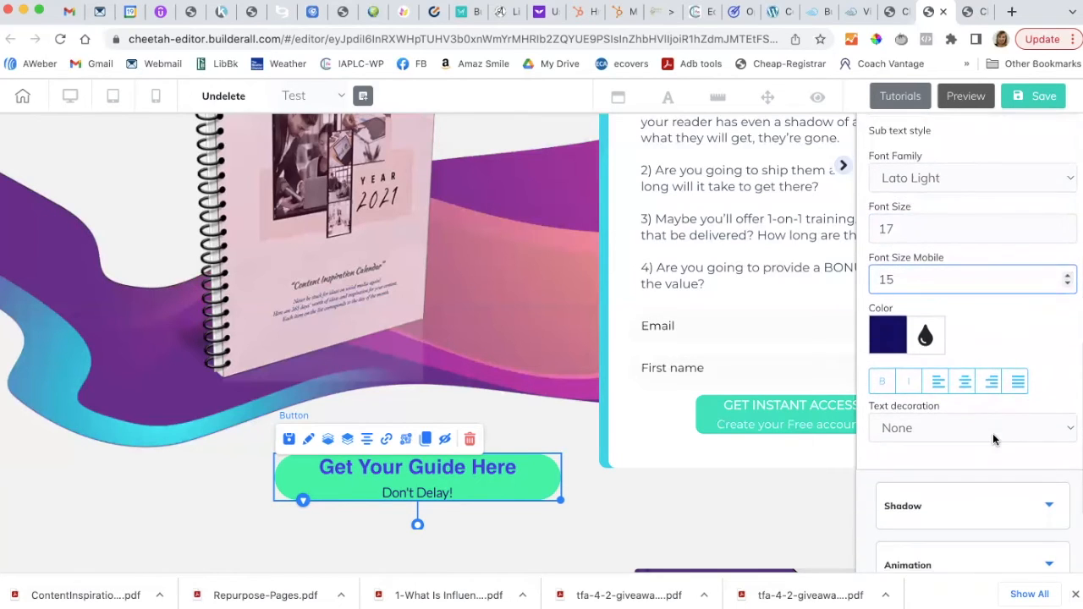
scroll(993, 434, "down", 2)
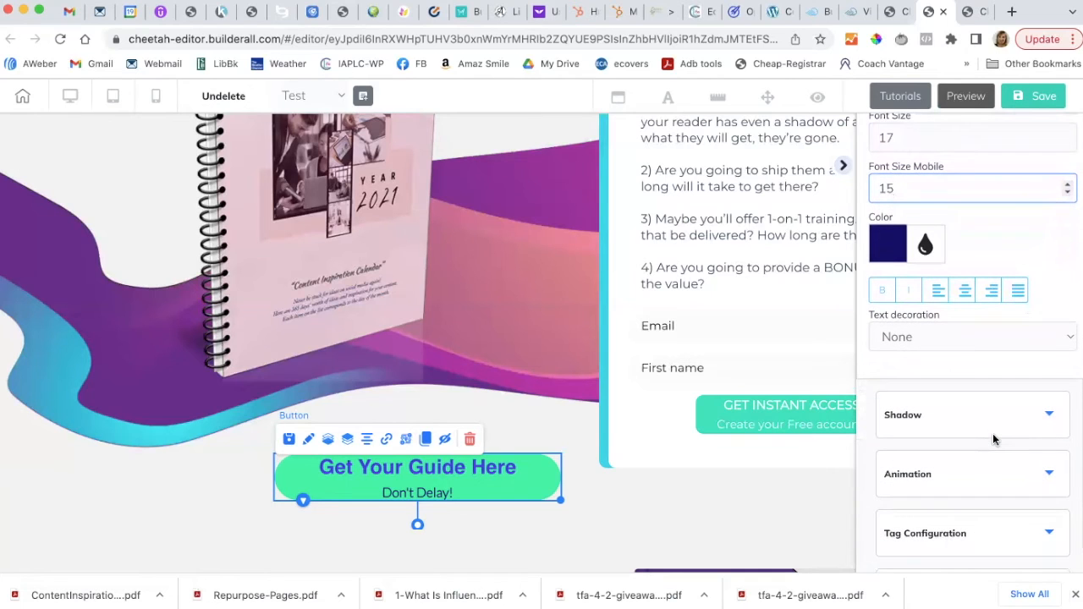
left_click(1051, 420)
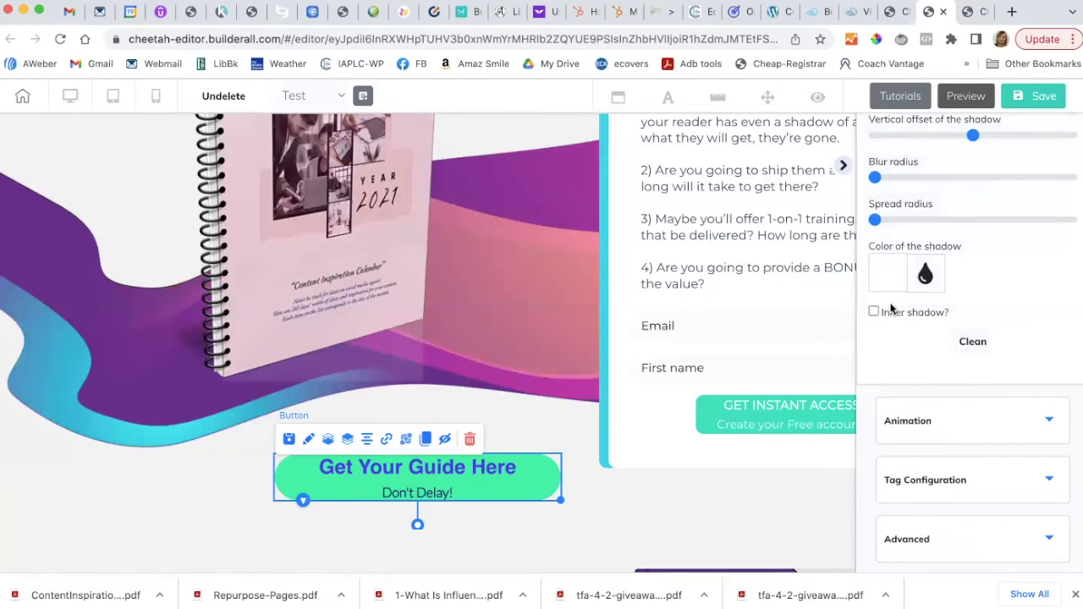
left_click_drag(875, 222, 886, 220)
left_click_drag(876, 178, 884, 182)
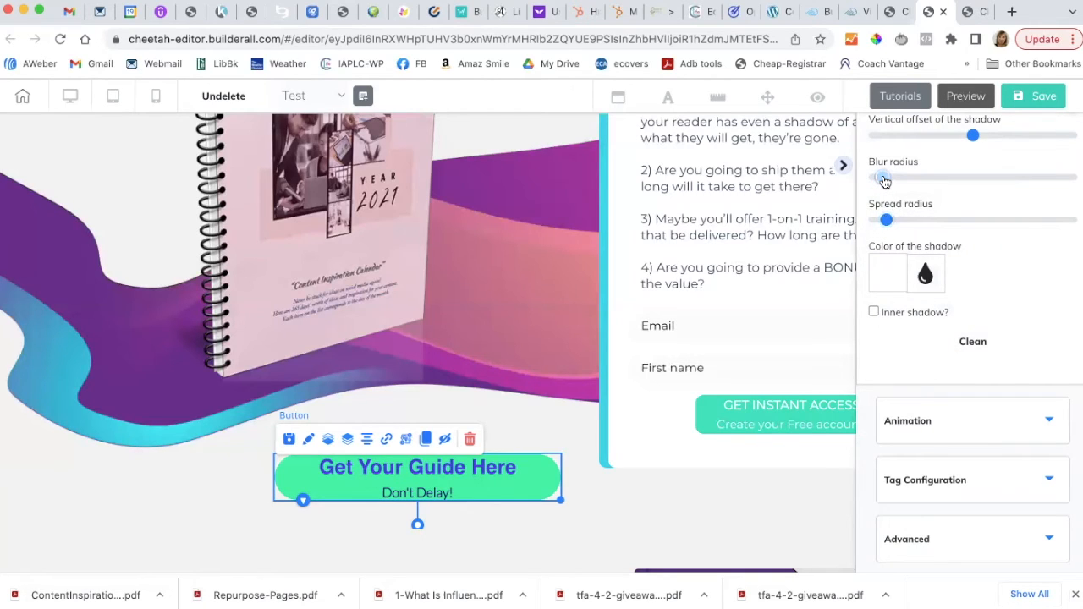
left_click(890, 282)
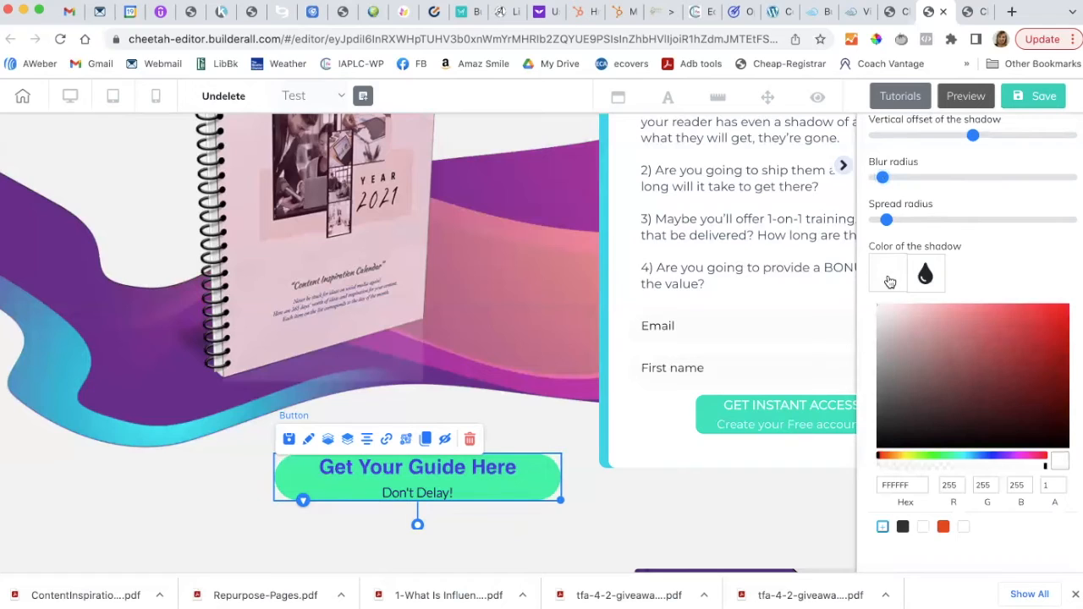
left_click(911, 410)
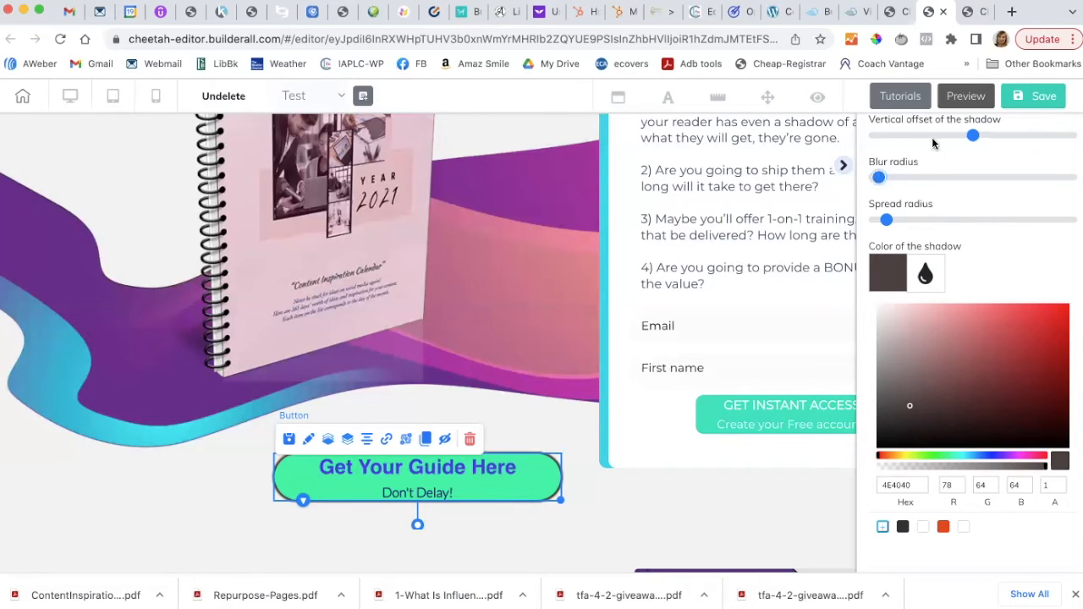
Offset the button's shadow slightly down and to the right, increase its blur radius, and reduce its spread radius to the minimum.
mouse_move(979, 137)
left_mouse_down()
mouse_move(1000, 134)
mouse_move(988, 134)
left_mouse_up()
scroll(963, 212, "up", 2)
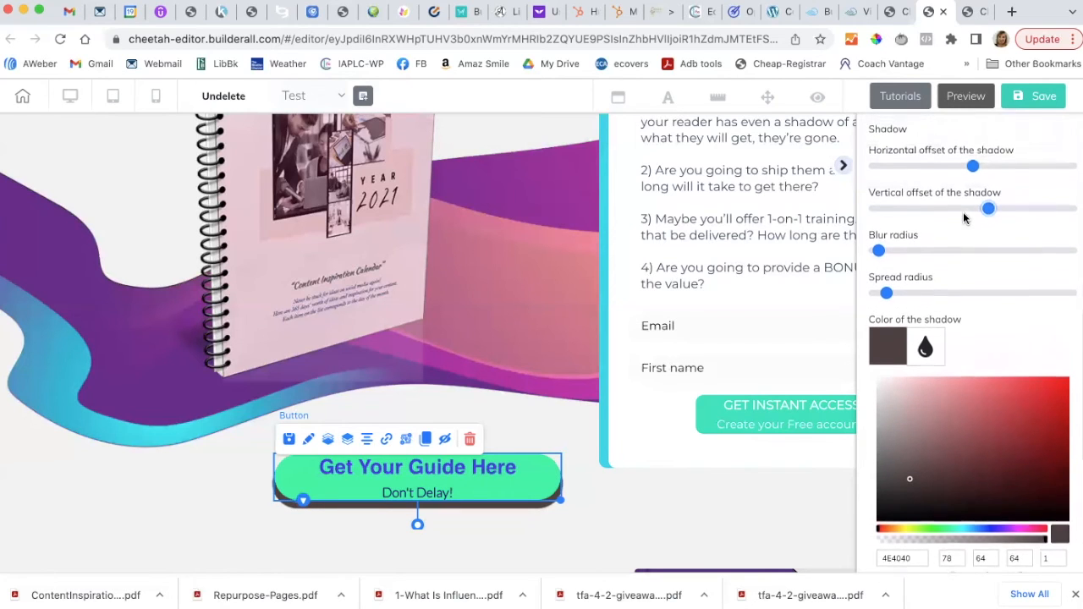
left_click_drag(972, 185, 987, 186)
left_click(880, 270)
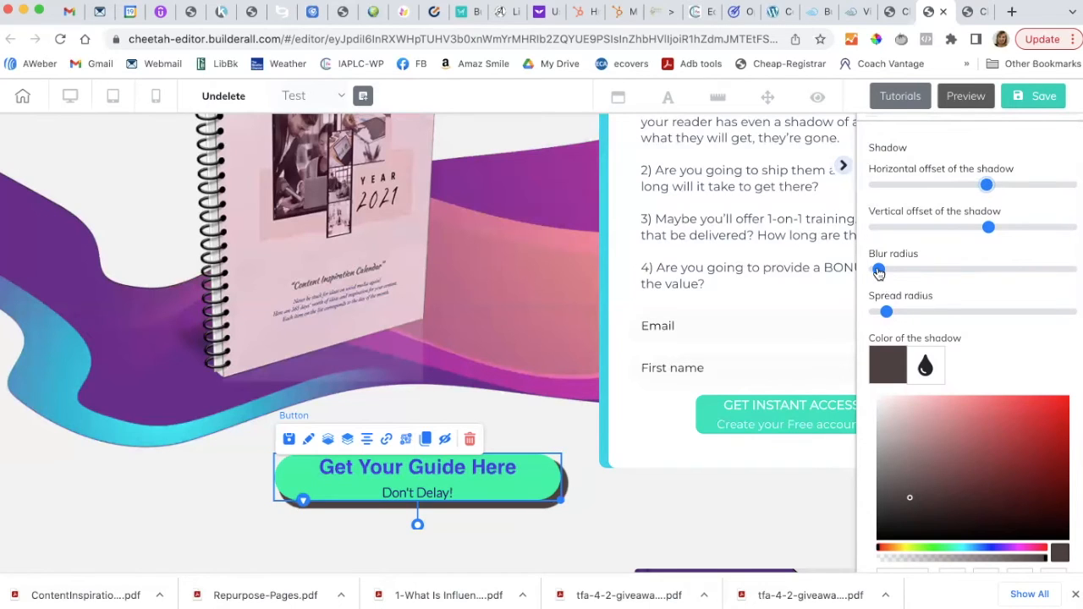
left_click_drag(880, 271, 891, 272)
left_click_drag(887, 312, 876, 314)
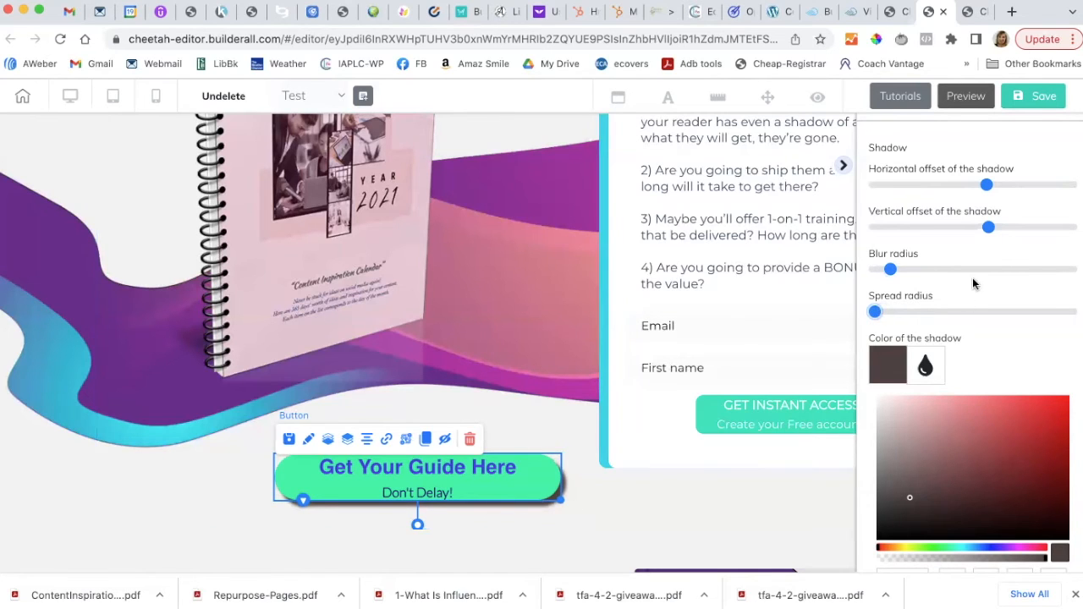
scroll(972, 283, "up", 4)
left_click(957, 444)
scroll(954, 551, "up", 3)
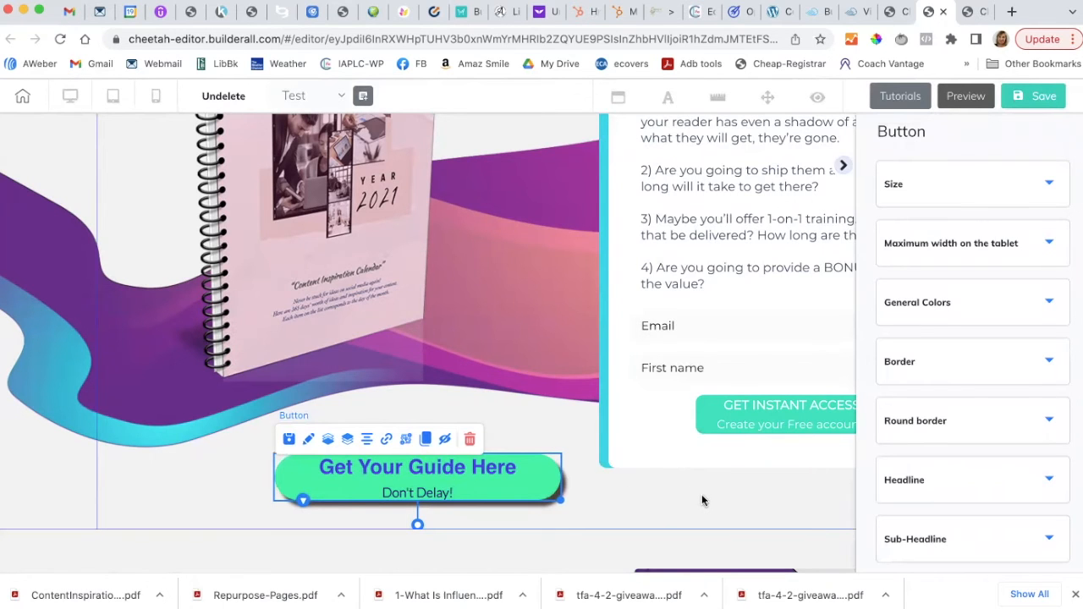
Look over the product section below the button and open the Landing Page designs among the panels available to add.
scroll(702, 499, "down", 3)
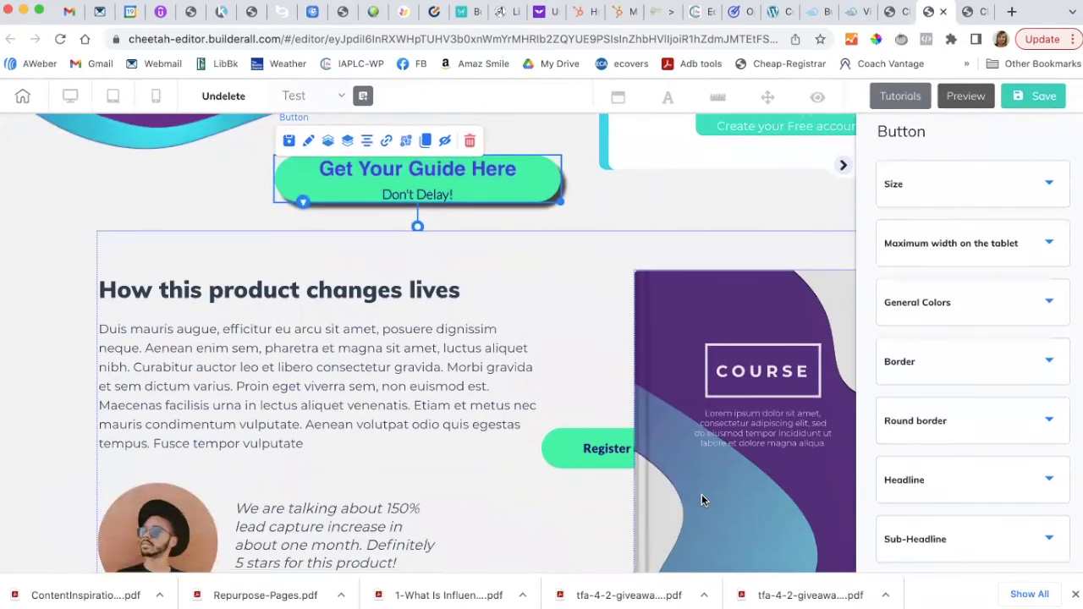
scroll(702, 500, "up", 4)
scroll(702, 495, "down", 5)
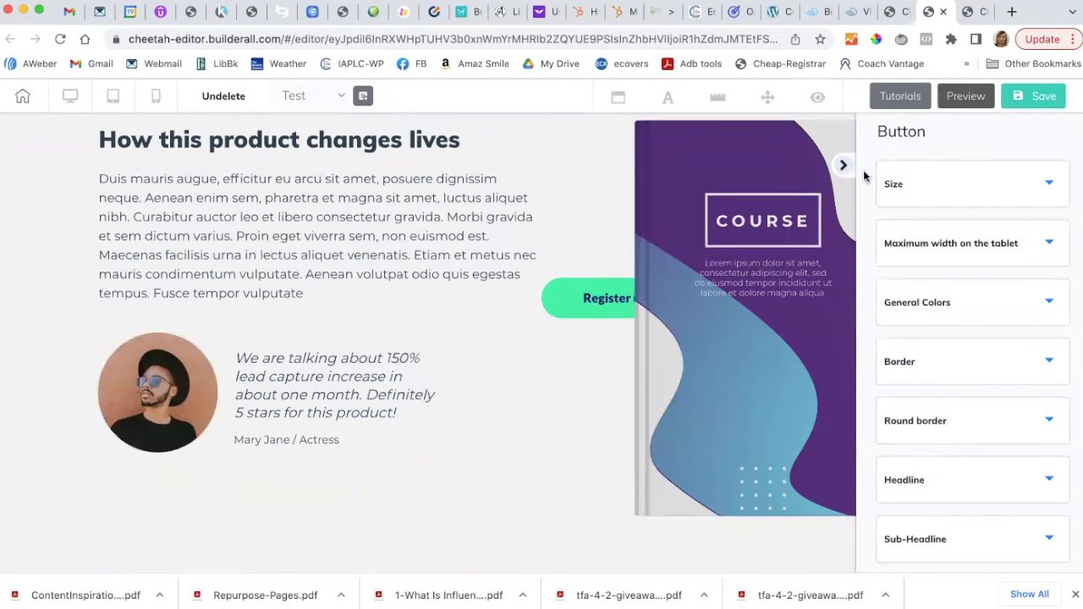
scroll(940, 194, "up", 1)
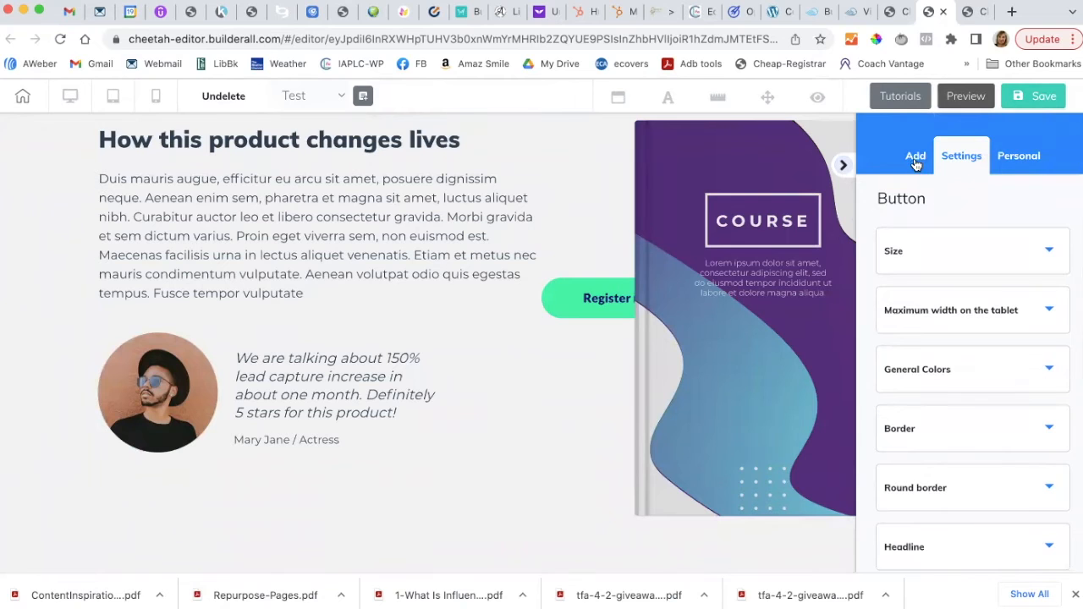
left_click(916, 159)
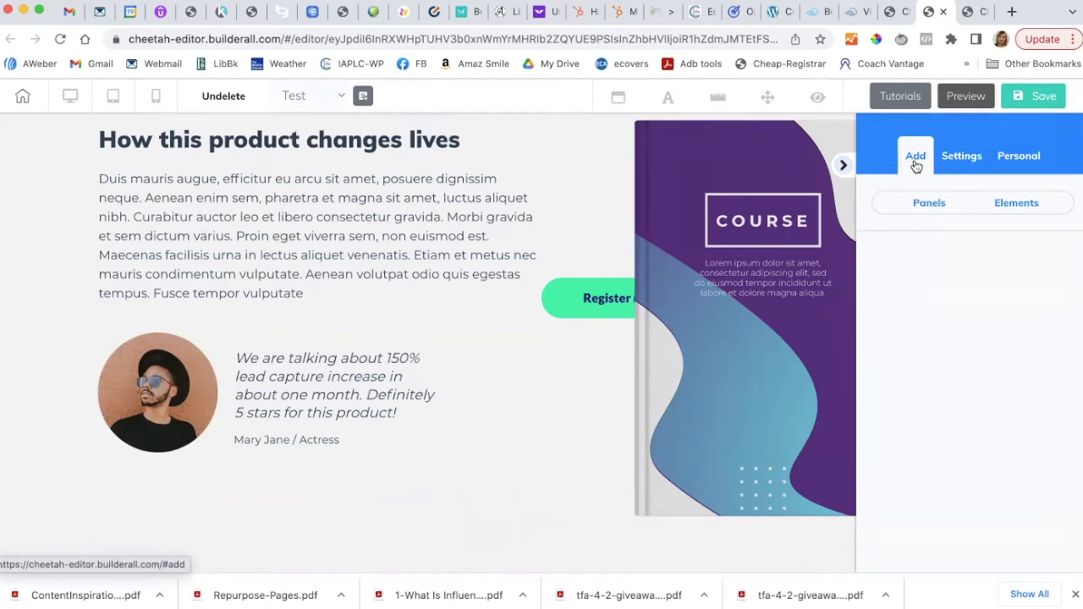
left_click(920, 206)
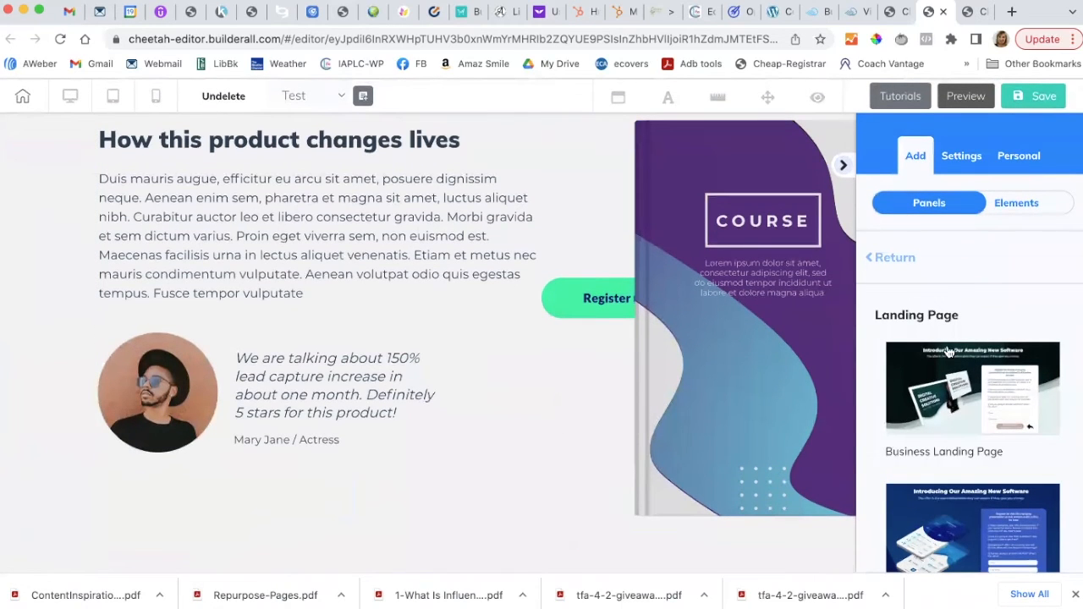
Leave the Landing Page designs and add a blank panel below the product section.
left_click(895, 258)
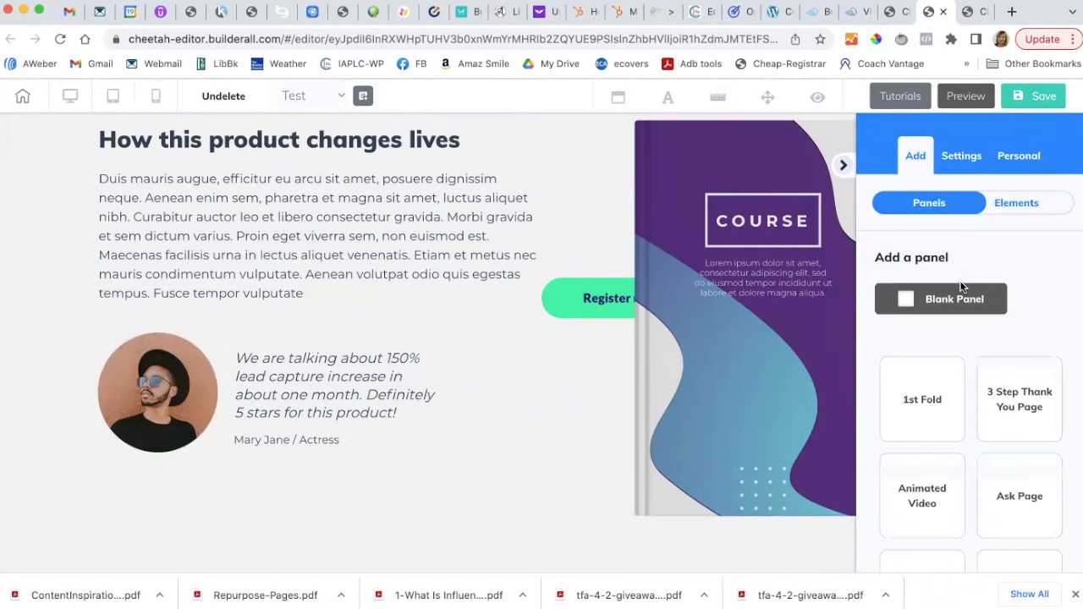
left_click(945, 299)
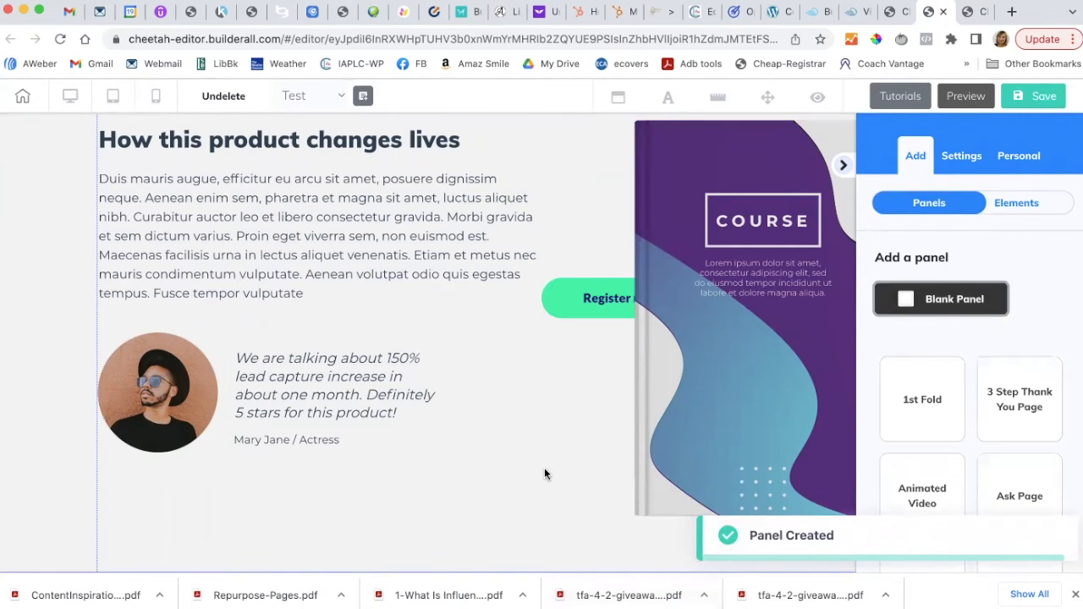
scroll(544, 474, "down", 4)
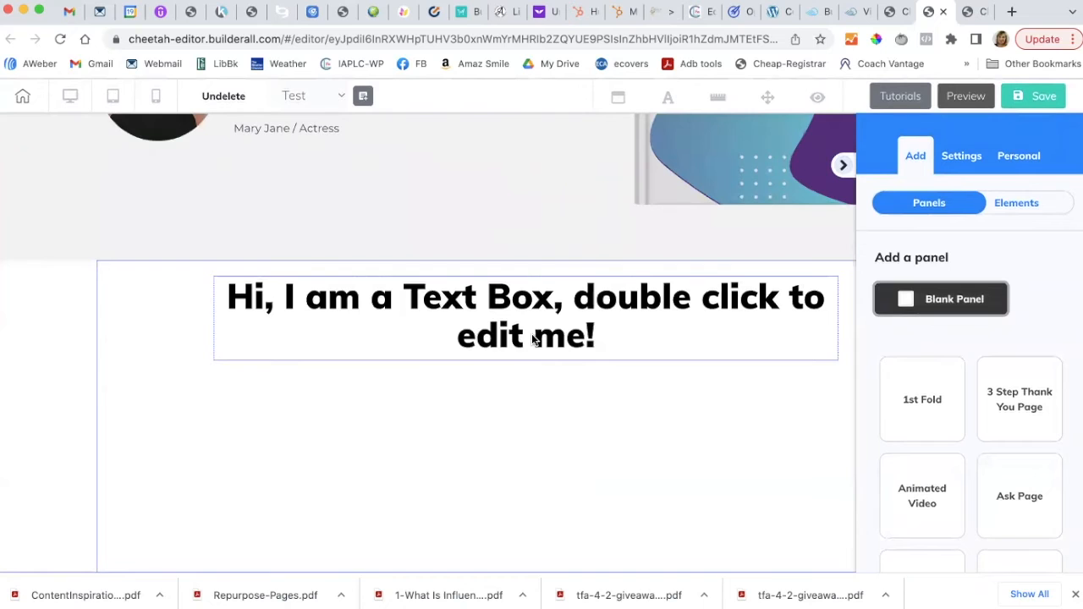
Change the text box in the new blank panel to read "Hi, I am a coach!".
left_click(579, 336)
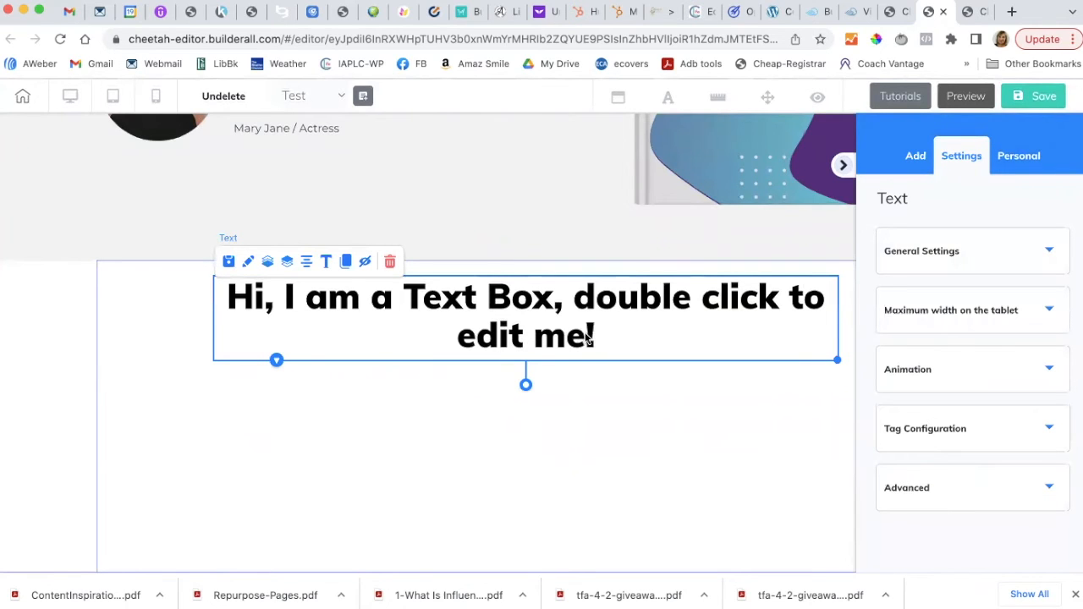
double_click(594, 336)
left_click_drag(597, 334, 375, 299)
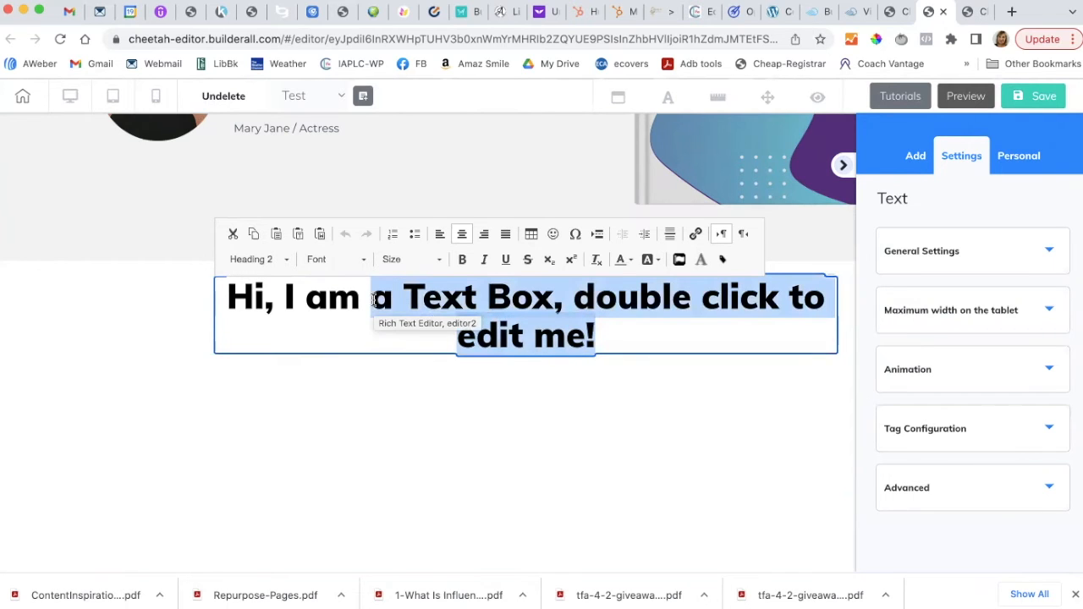
type("a coach")
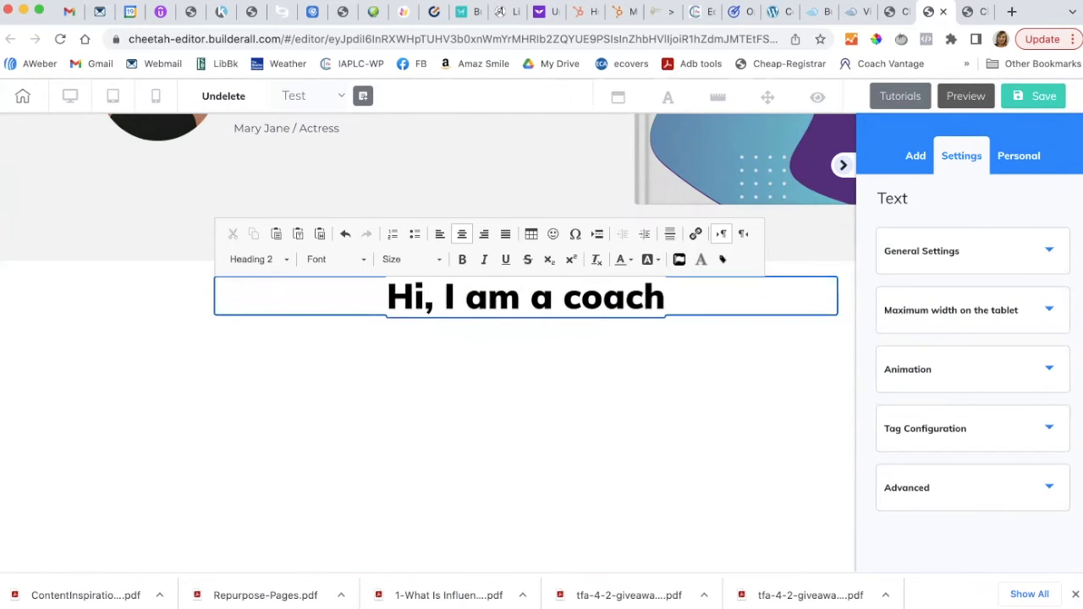
type("!")
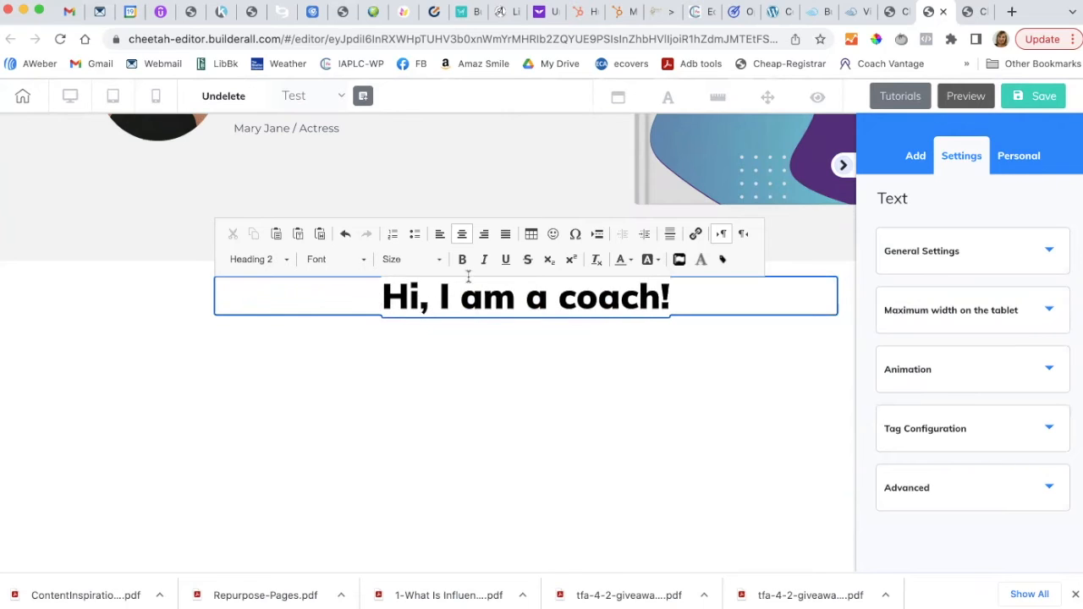
Format the "Hi, I am a coach!" text as Heading 3 in bold Montserrat, size 24.
left_click_drag(677, 297, 362, 280)
left_click(362, 261)
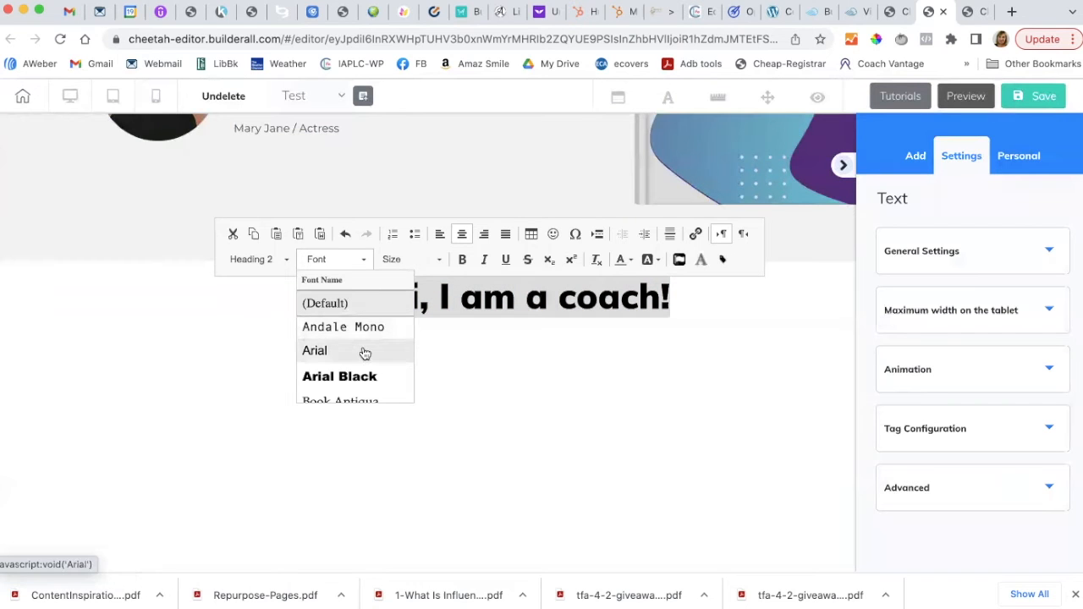
scroll(355, 353, "down", 3)
scroll(364, 352, "down", 4)
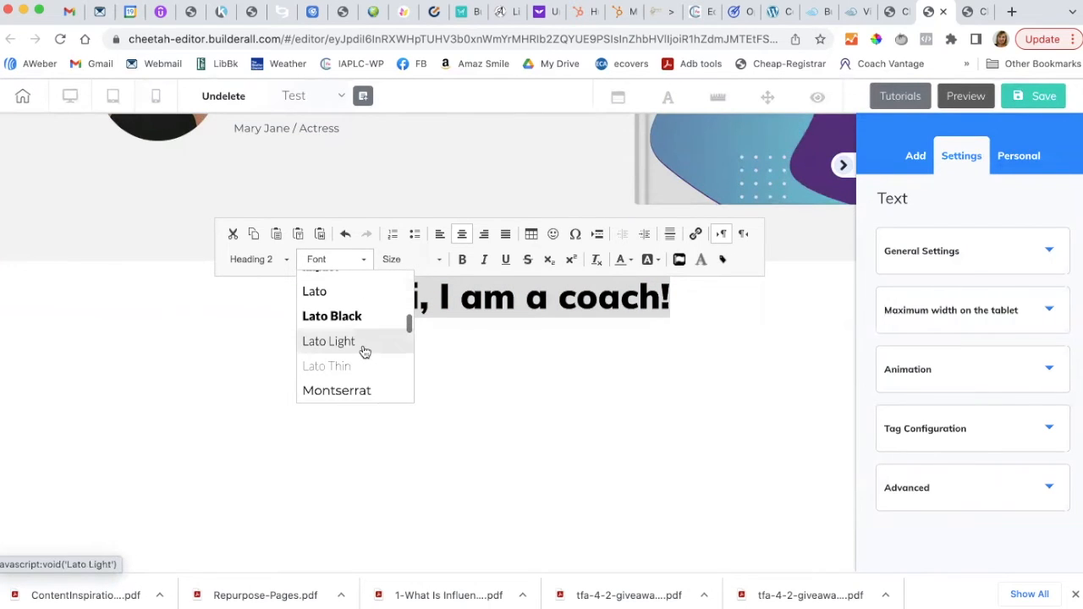
left_click(347, 298)
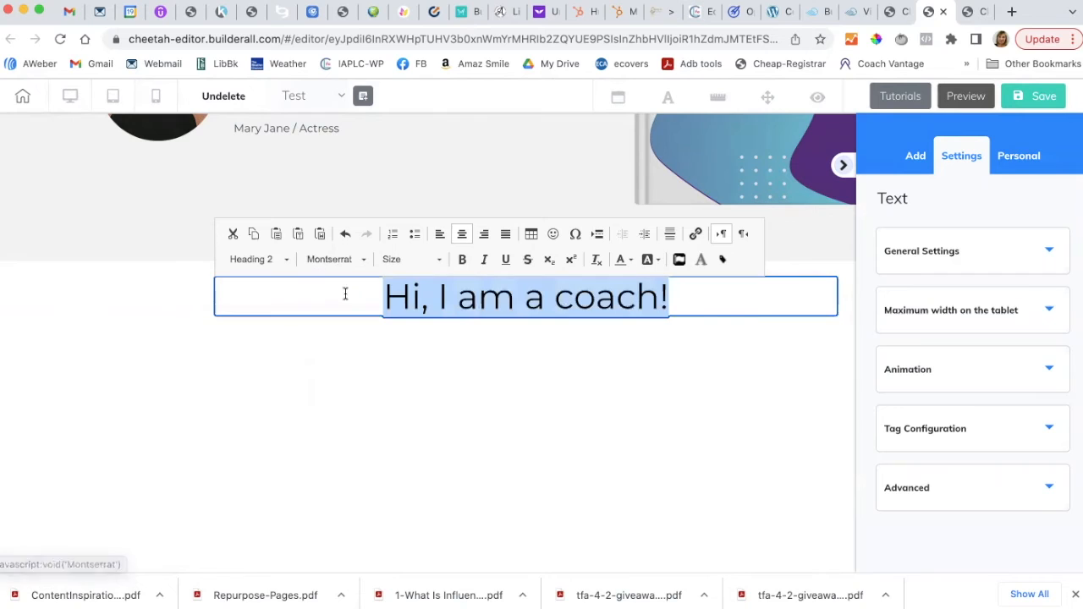
left_click(286, 262)
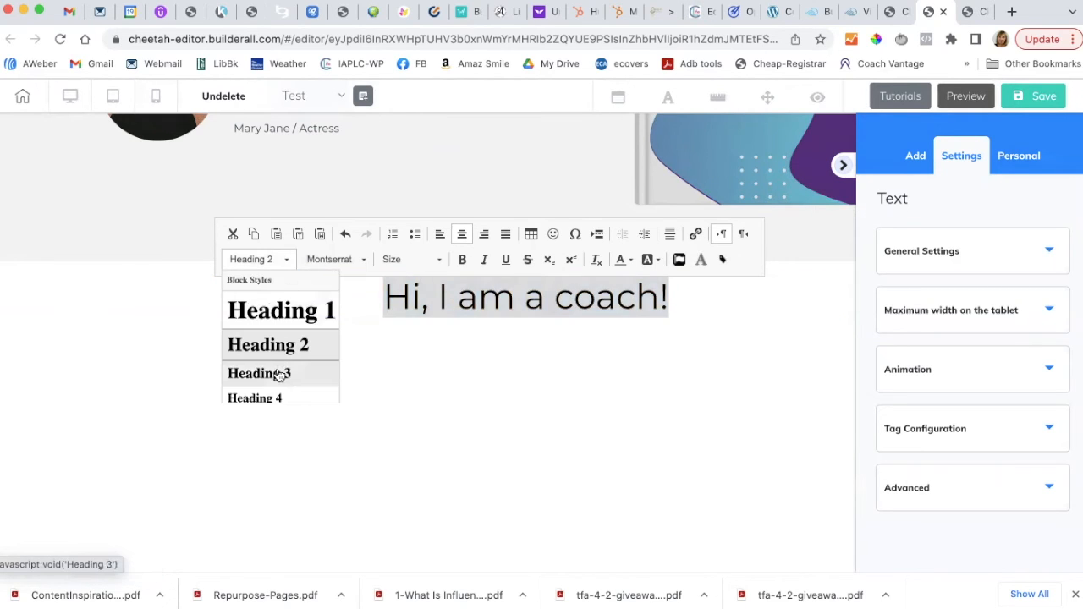
left_click(280, 375)
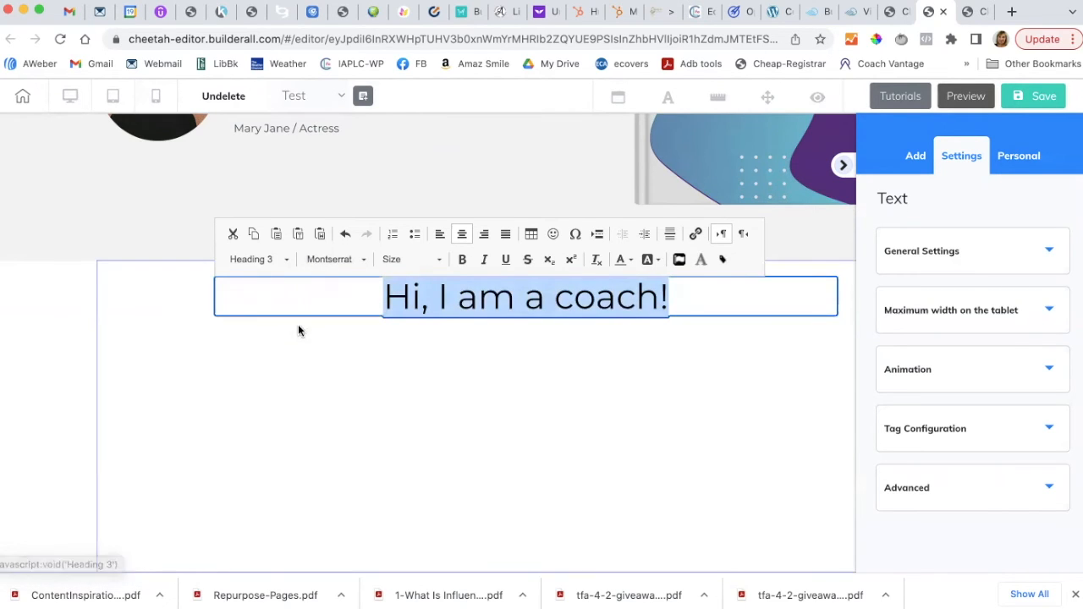
left_click(440, 261)
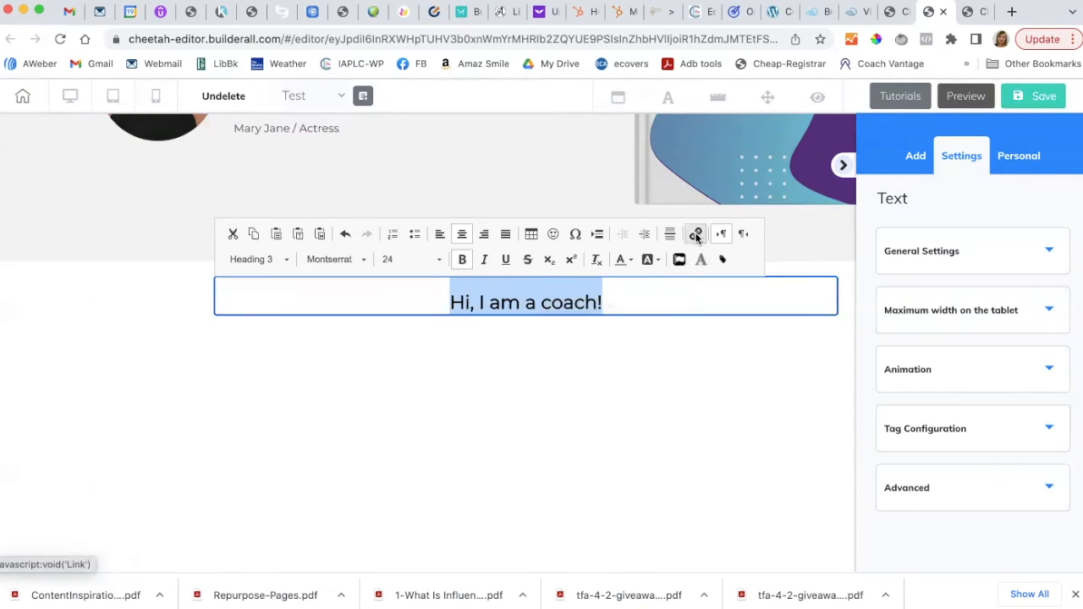
left_click(696, 237)
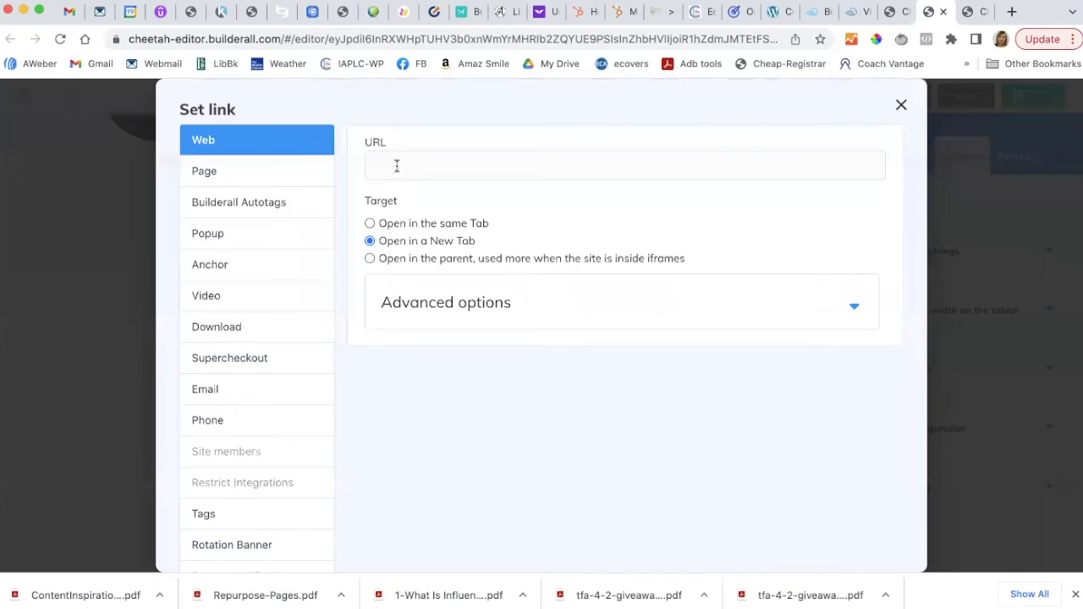
left_click(394, 164)
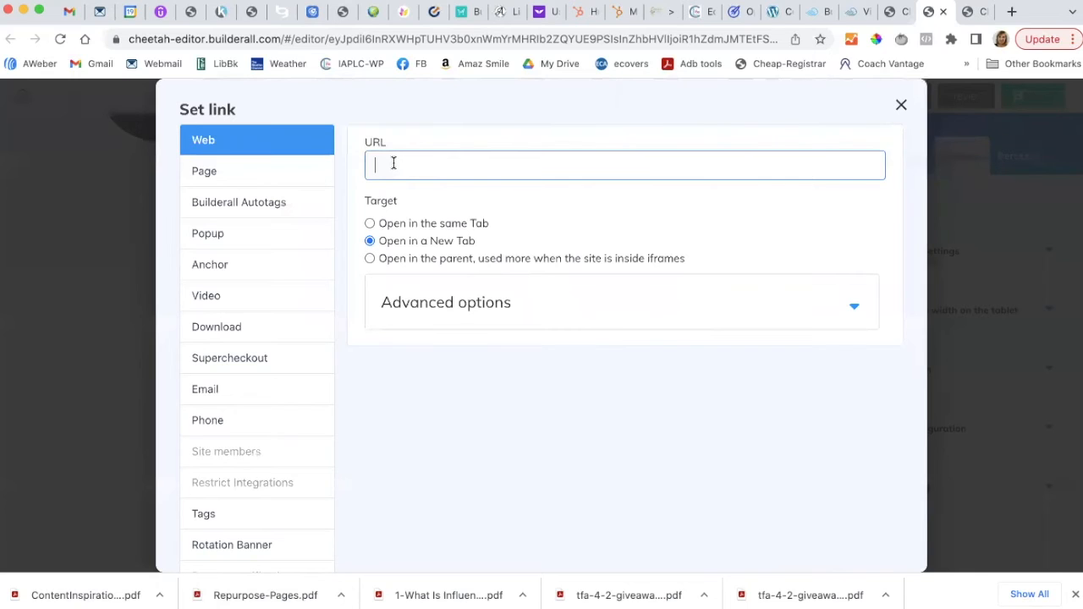
type("https://iaplifecoaches.org")
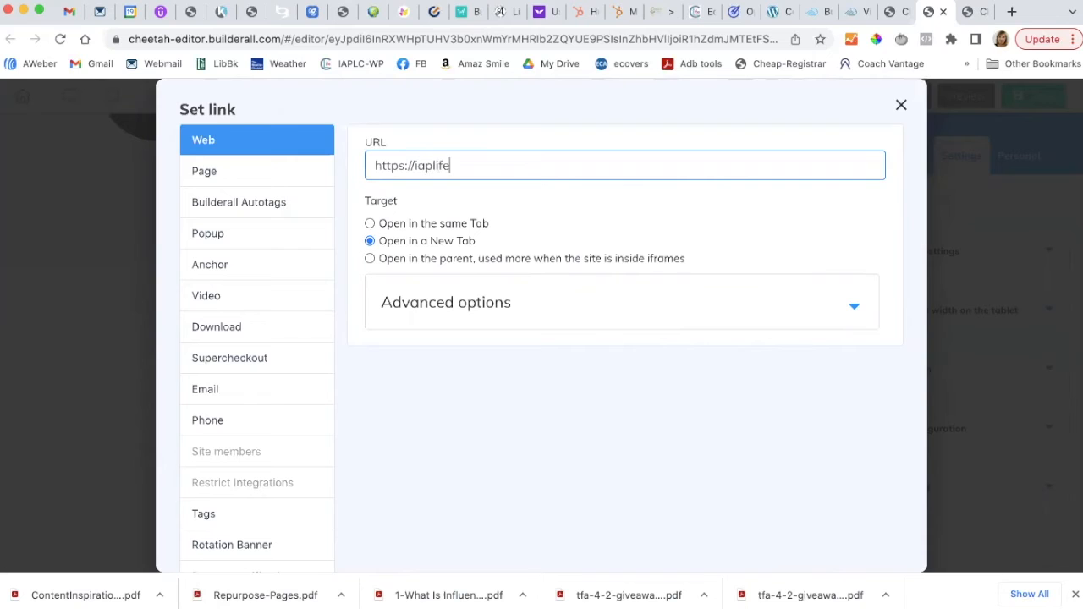
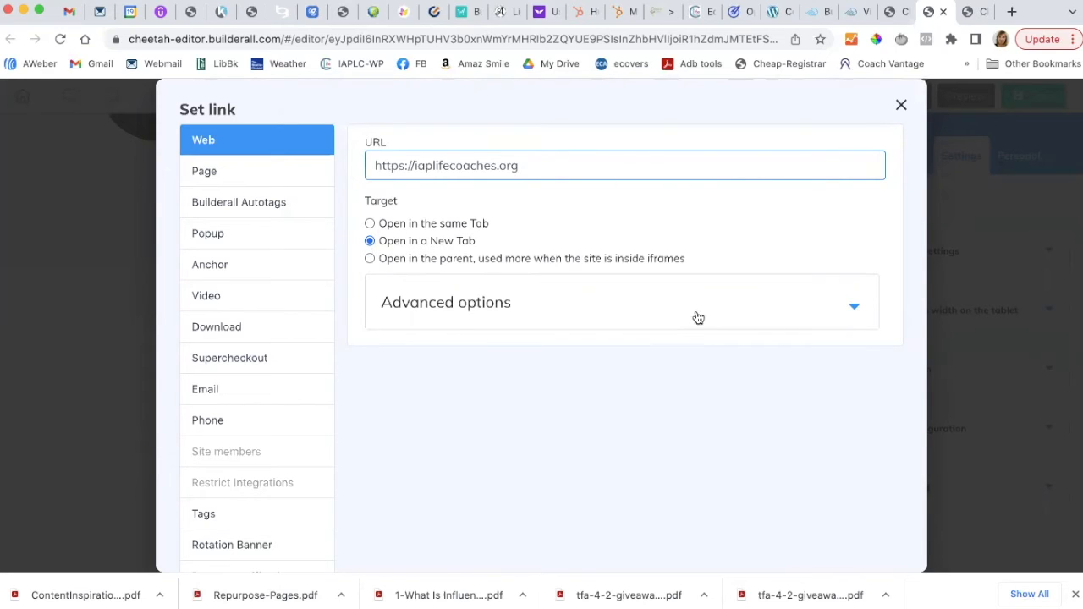
scroll(696, 314, "down", 5)
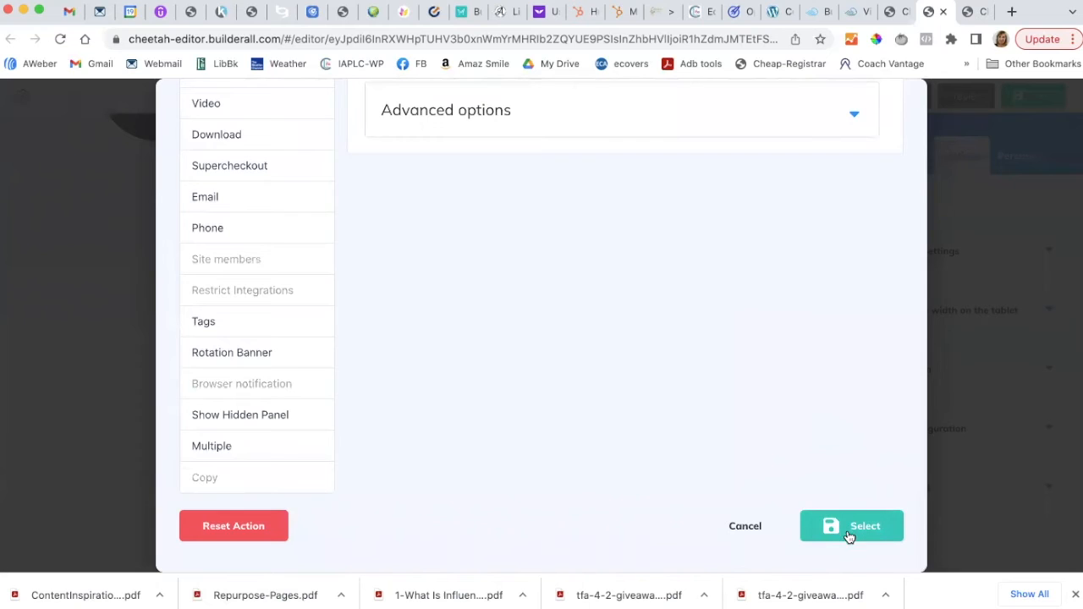
left_click(849, 530)
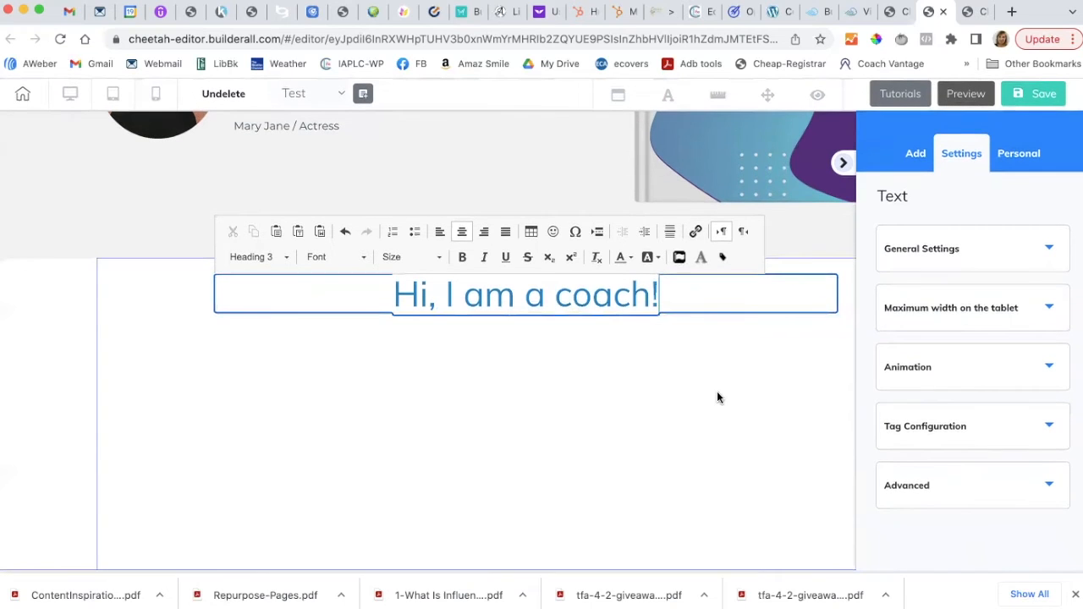
Add a filled Box element below the heading on the left half of the new panel and enlarge it slightly.
left_click(917, 157)
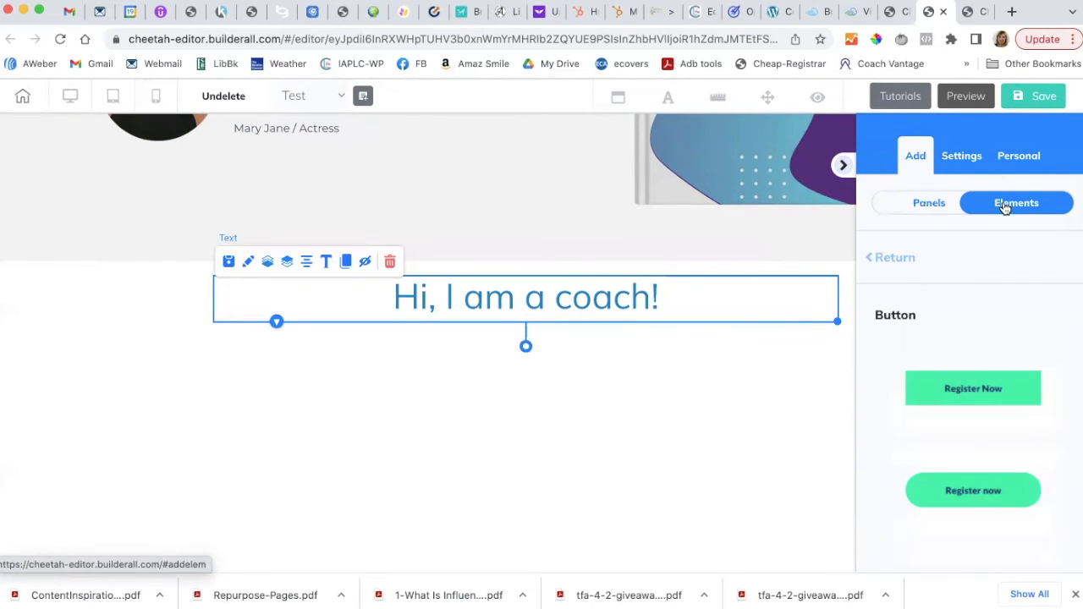
left_click(896, 258)
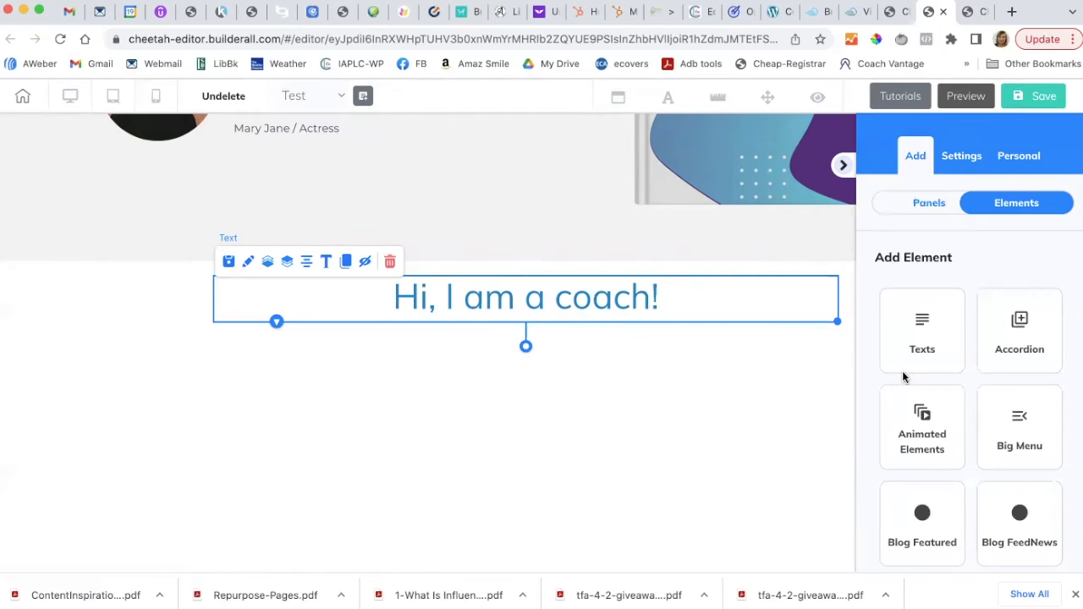
scroll(903, 370, "down", 5)
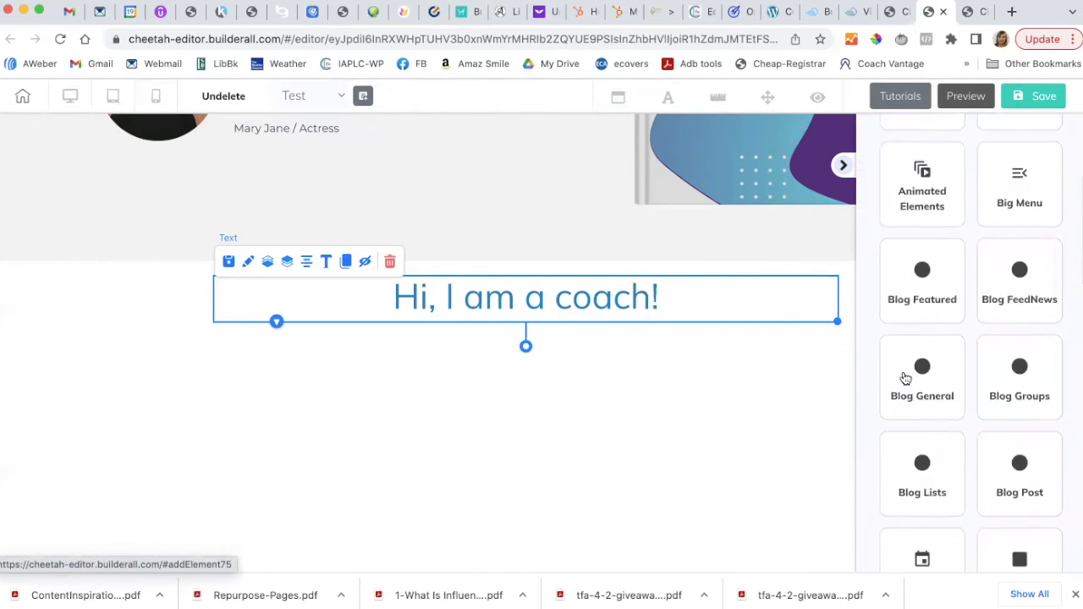
scroll(906, 378, "down", 5)
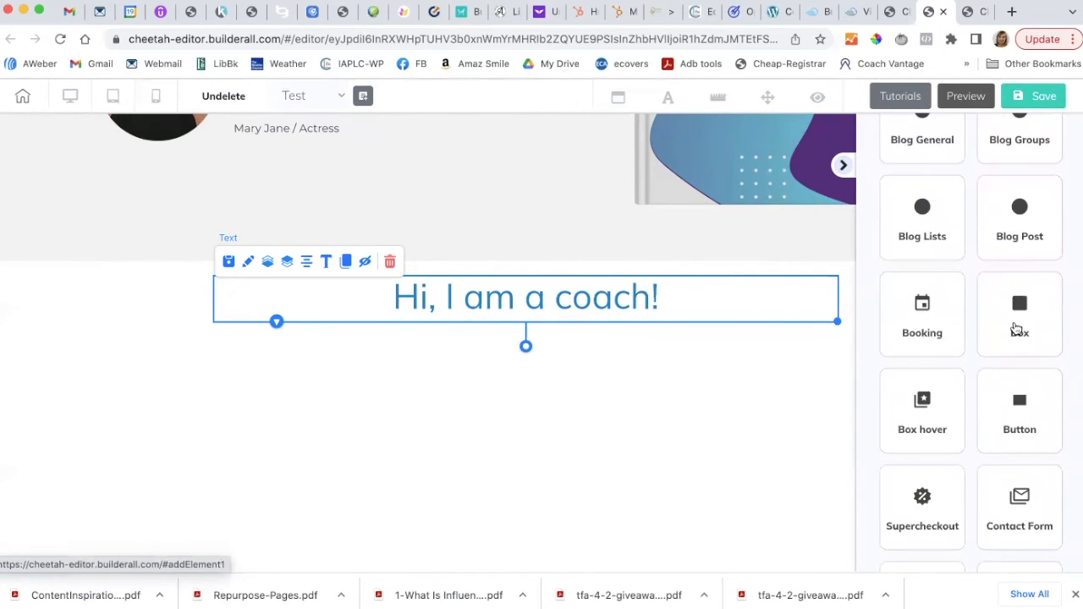
left_click(1016, 329)
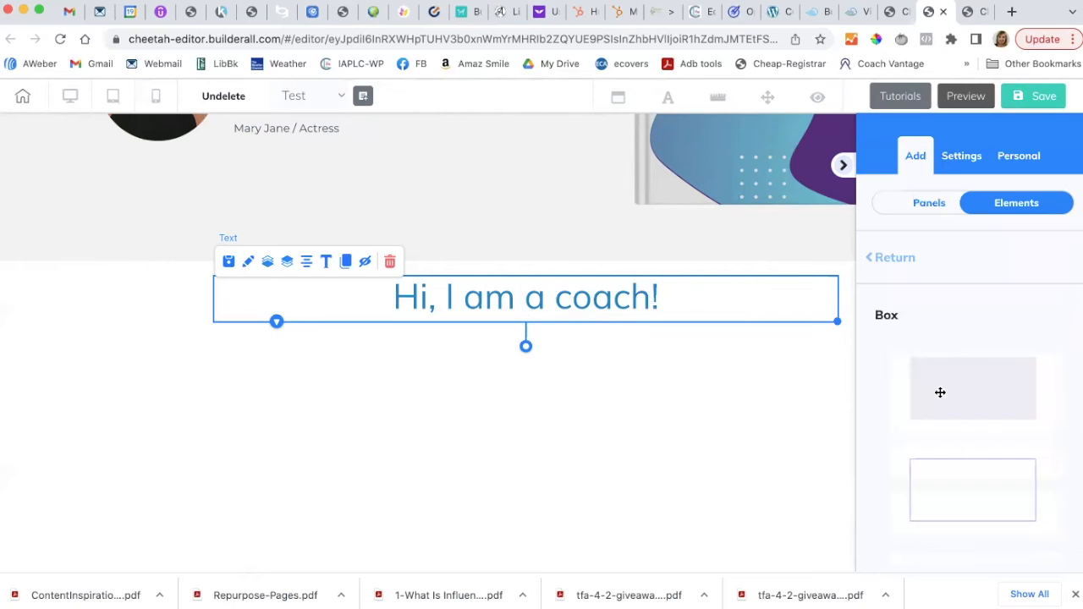
left_click_drag(940, 393, 250, 398)
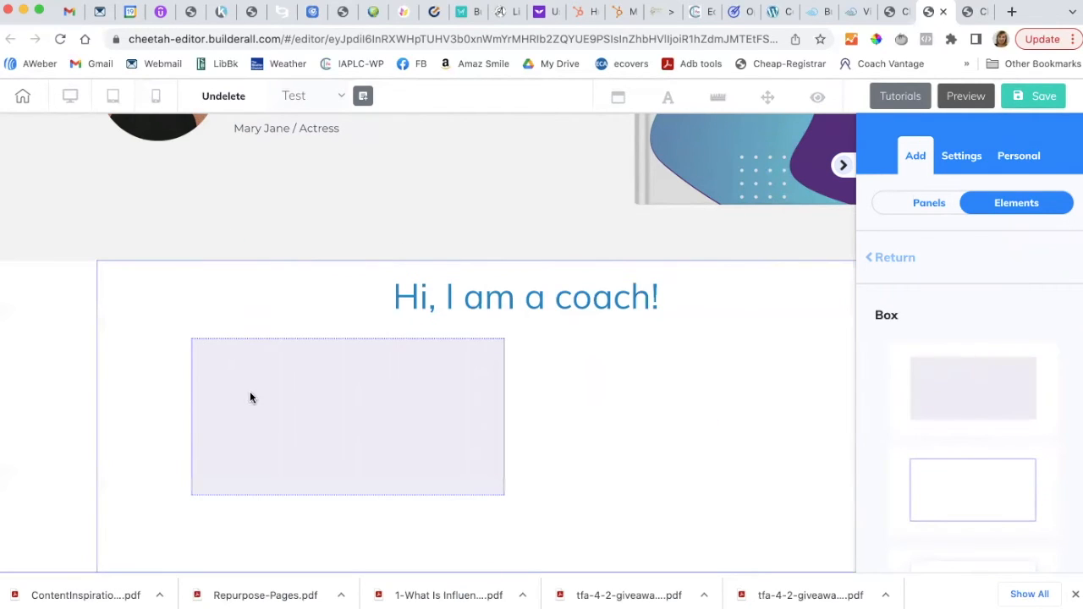
left_click(492, 489)
left_click_drag(503, 495, 544, 522)
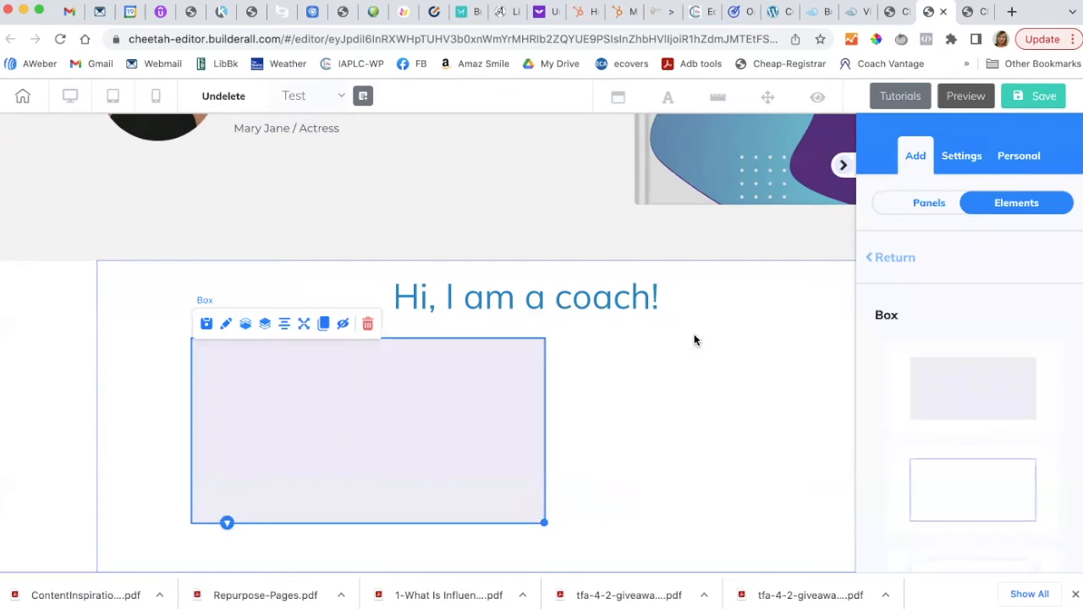
Add a second filled box and place it just to the right of the first one.
left_click_drag(931, 383, 664, 400)
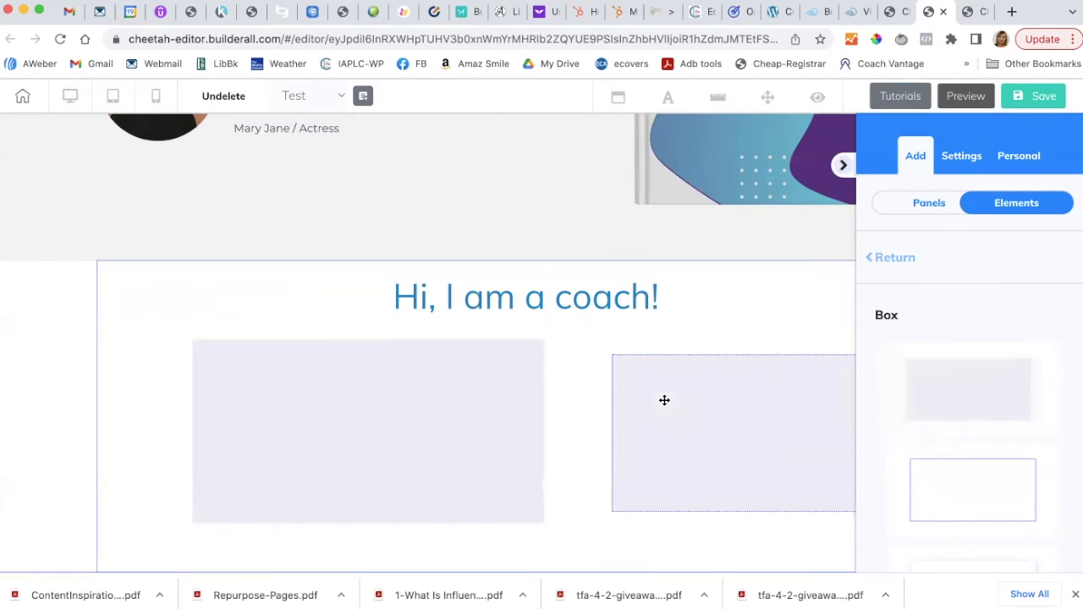
left_click(638, 386)
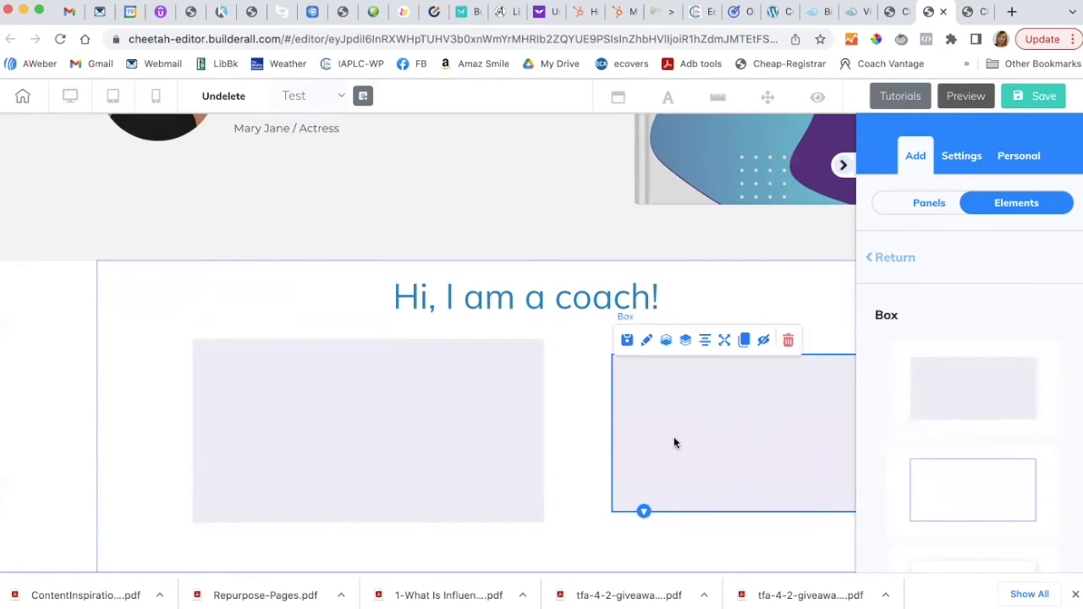
left_click_drag(670, 438, 624, 449)
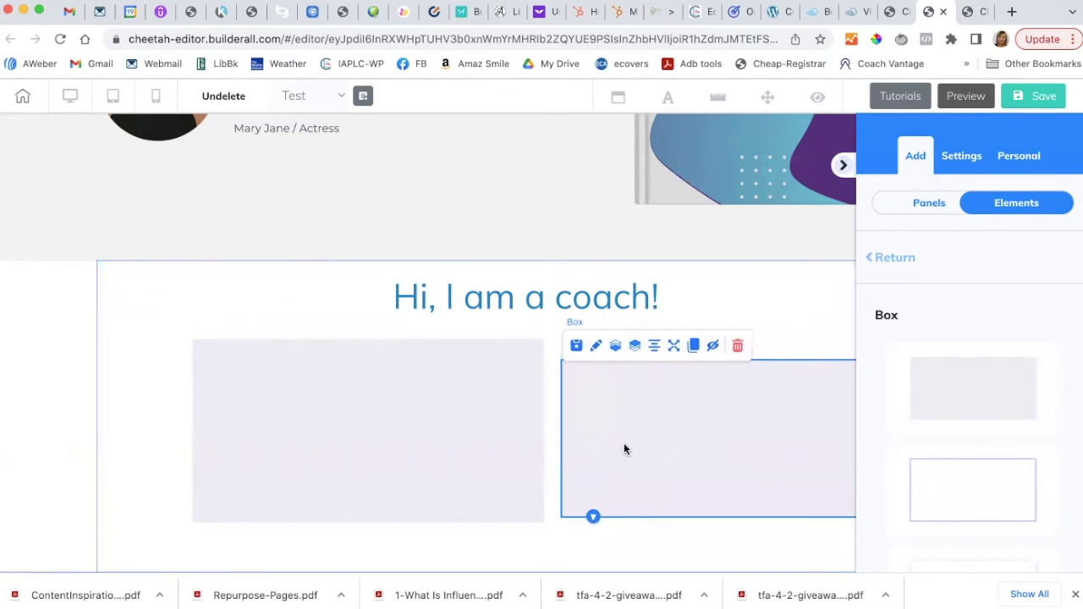
Resize the second box to about the first box's height and align their top edges.
left_click(843, 167)
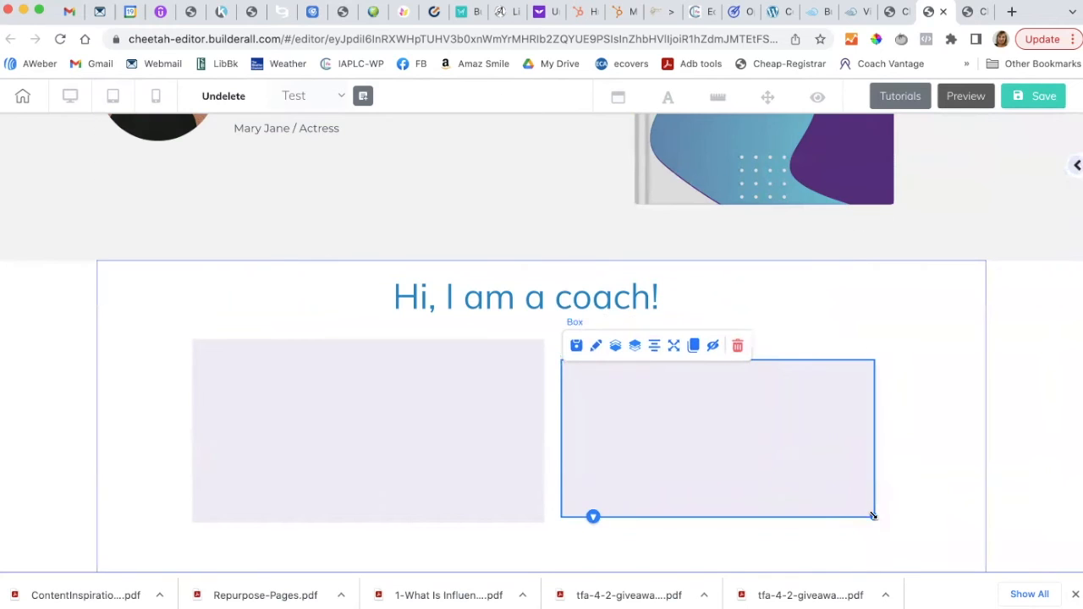
left_click_drag(873, 517, 884, 554)
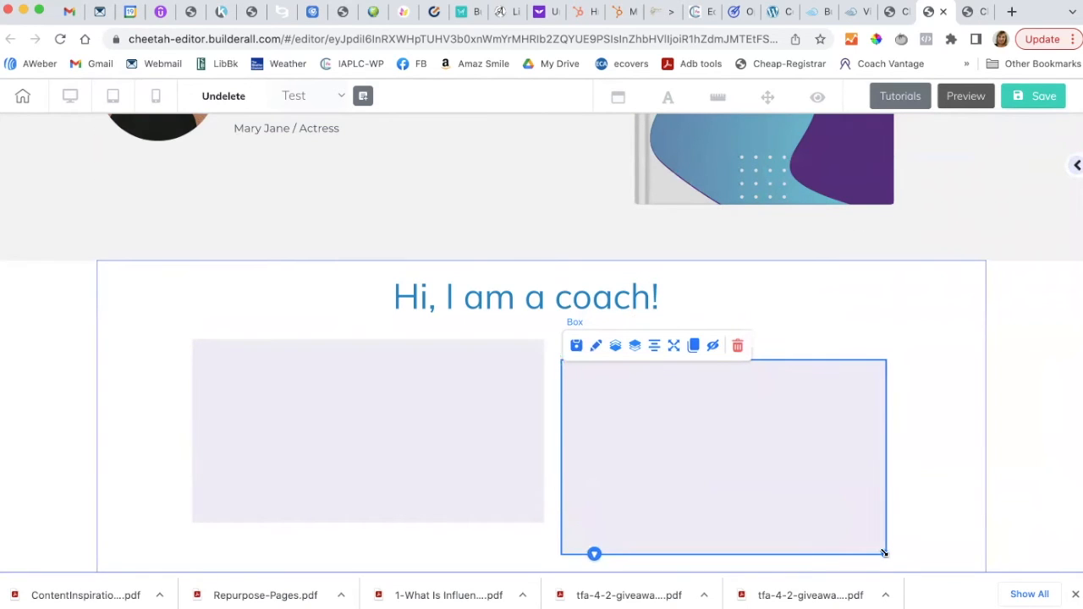
left_click_drag(810, 492, 821, 498)
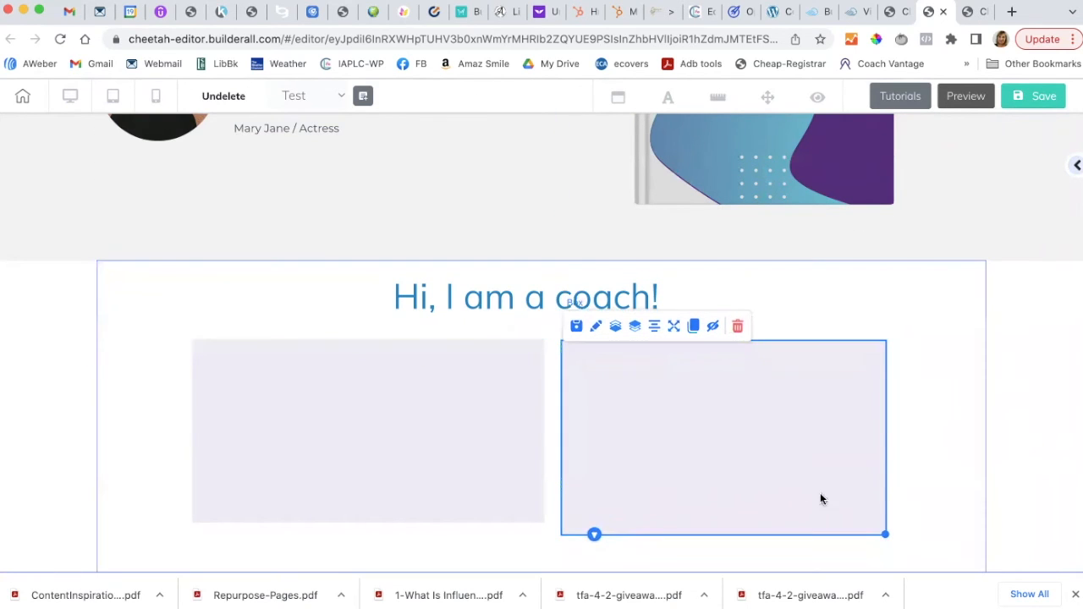
left_click_drag(886, 535, 876, 525)
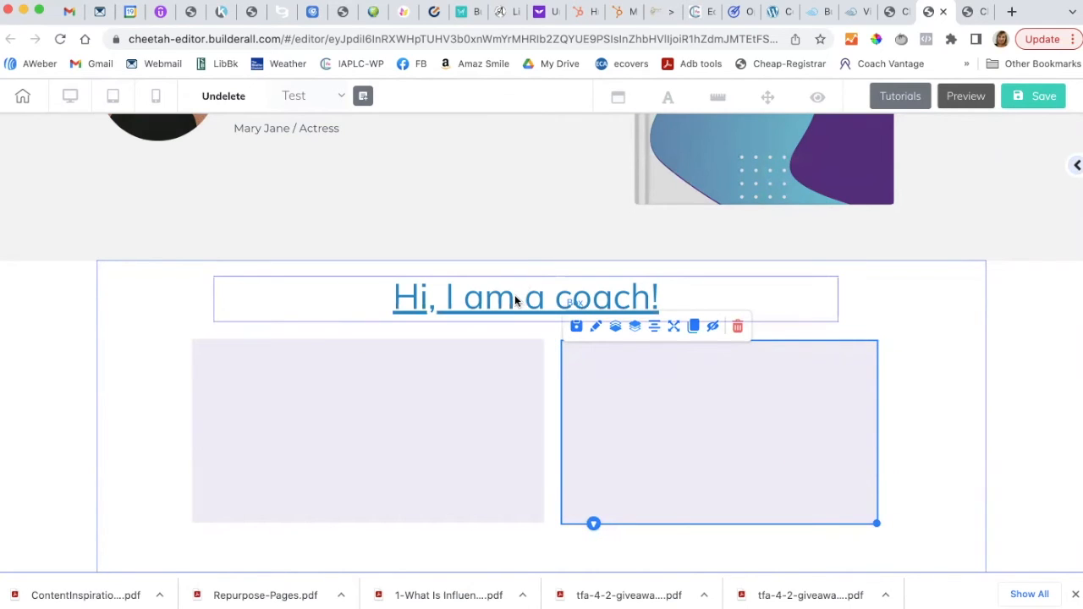
Move the "Hi, I am a coach!" heading right to centre it above the two boxes, and bring back the collapsed sidebar.
left_click_drag(517, 301, 635, 296)
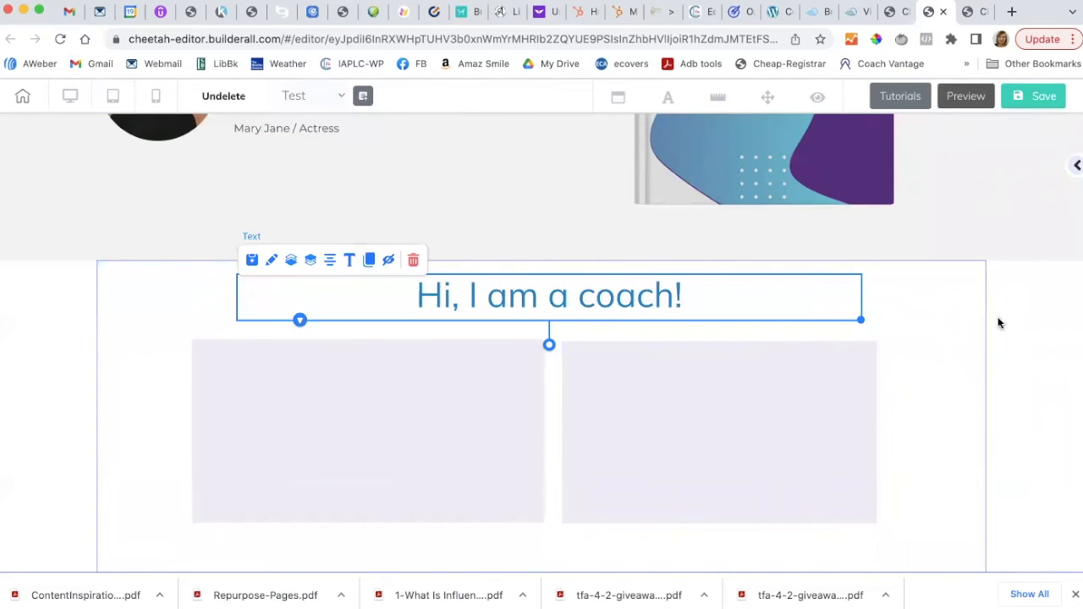
left_click(1077, 169)
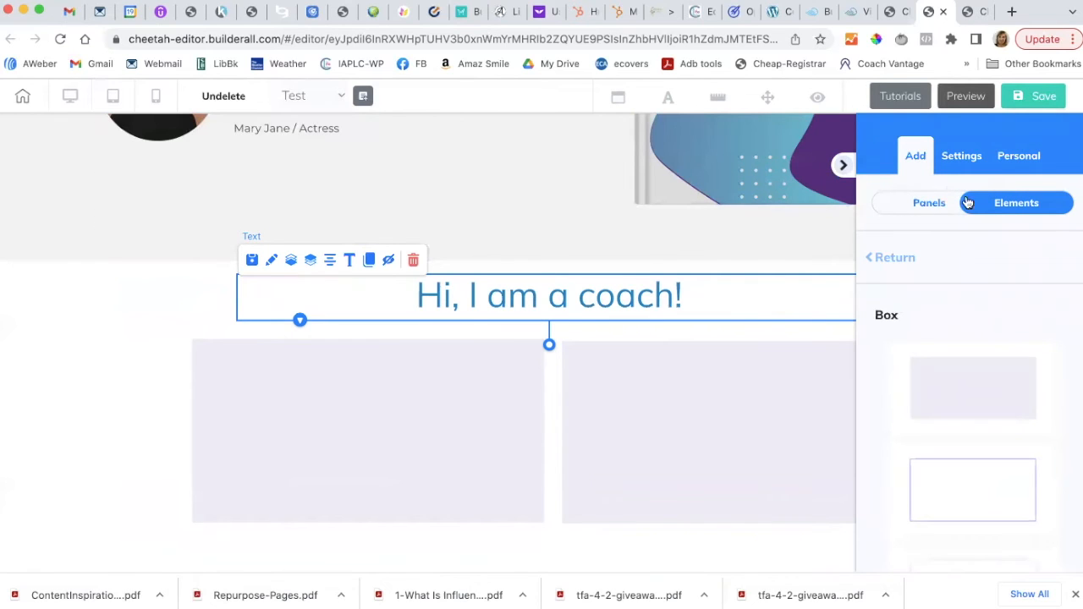
Add a Title H6 text element to the new panel from the Texts elements.
left_click(893, 258)
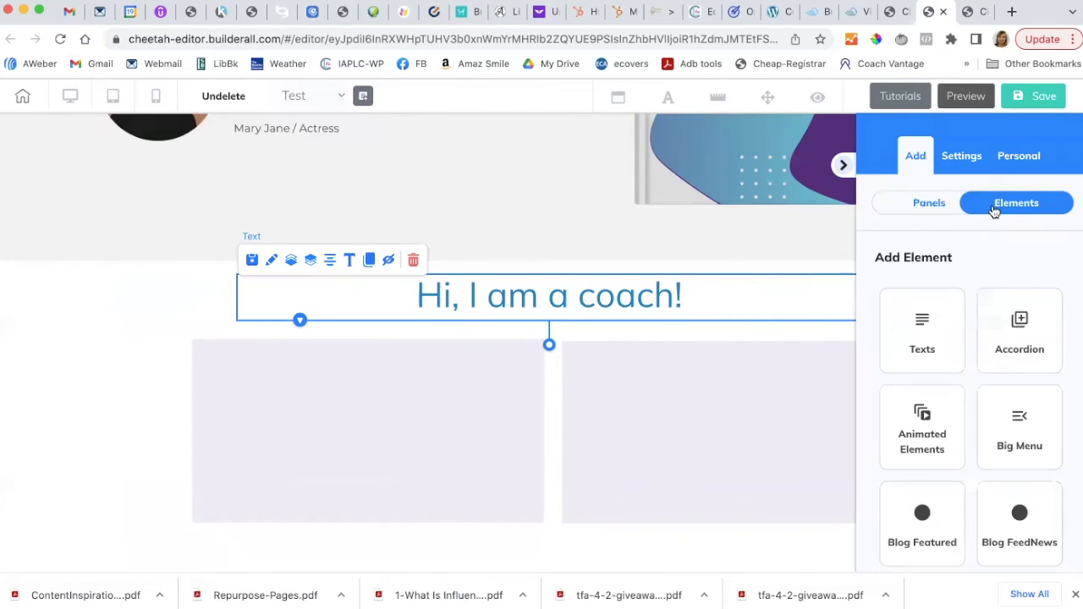
left_click(915, 338)
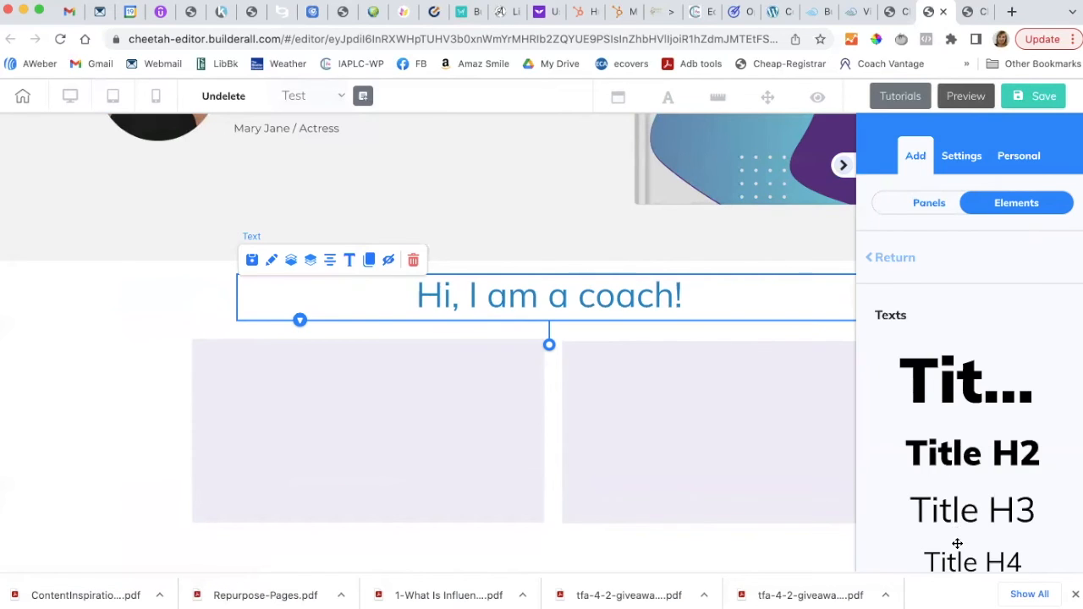
scroll(958, 543, "down", 2)
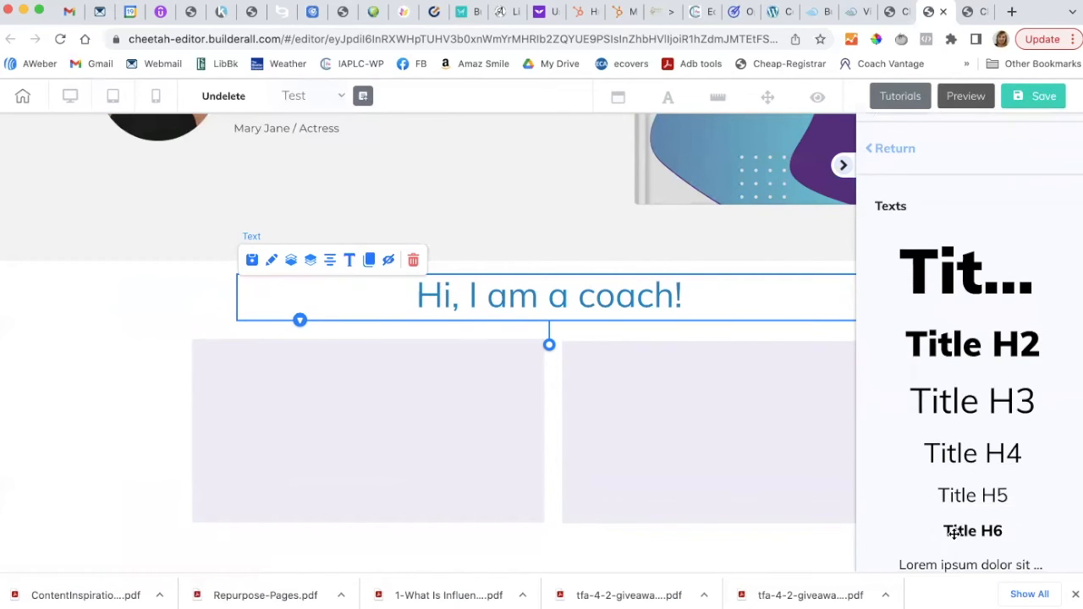
left_click(954, 533)
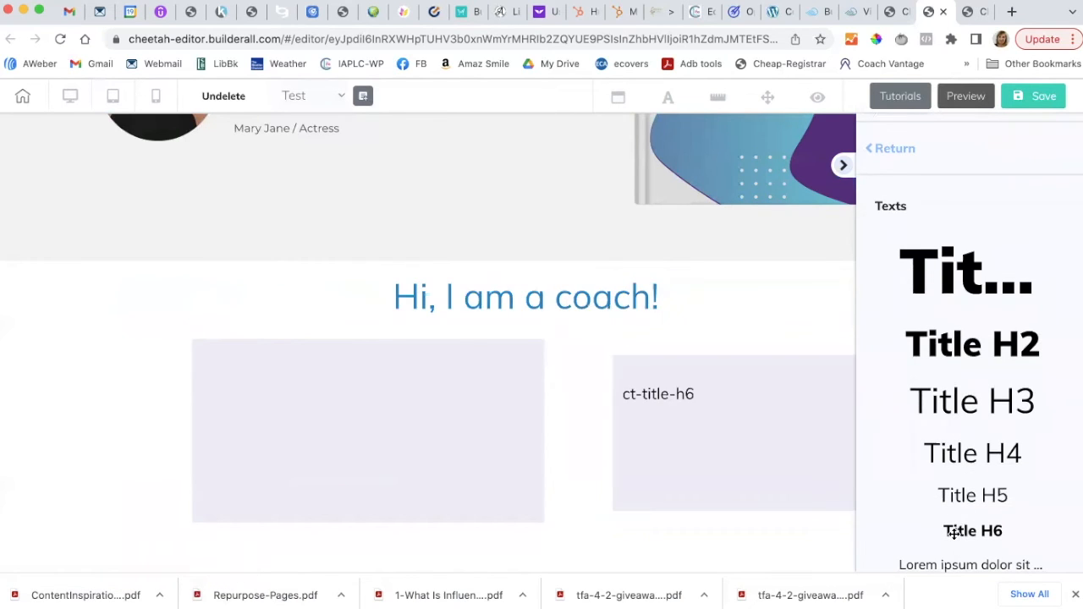
left_click(955, 533)
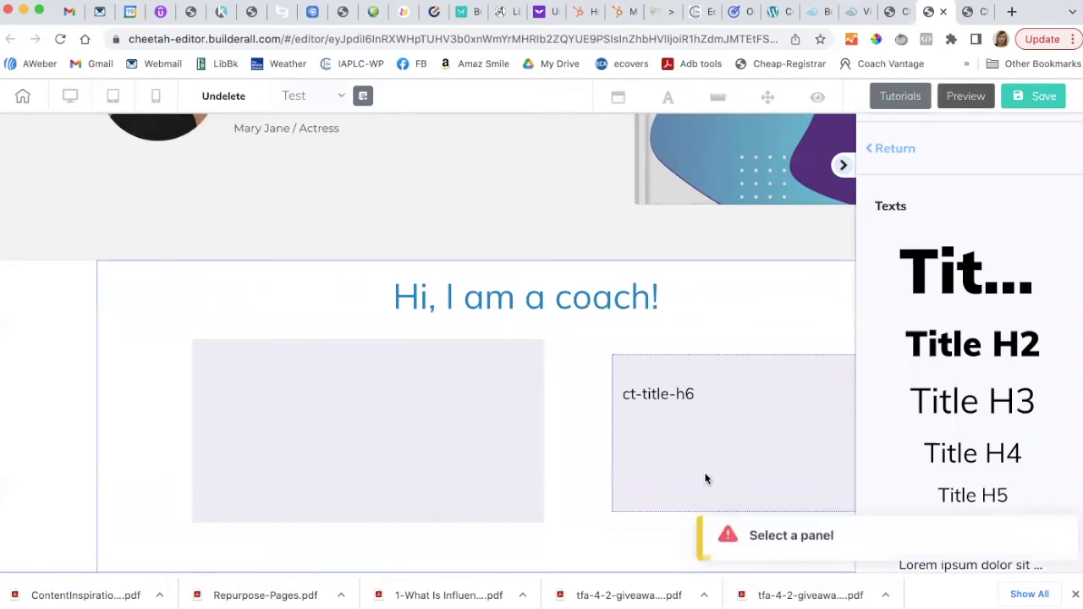
Replace the H6 title's text with "Hi There!" and place it, narrowed, in the first box's upper left corner.
left_click(664, 394)
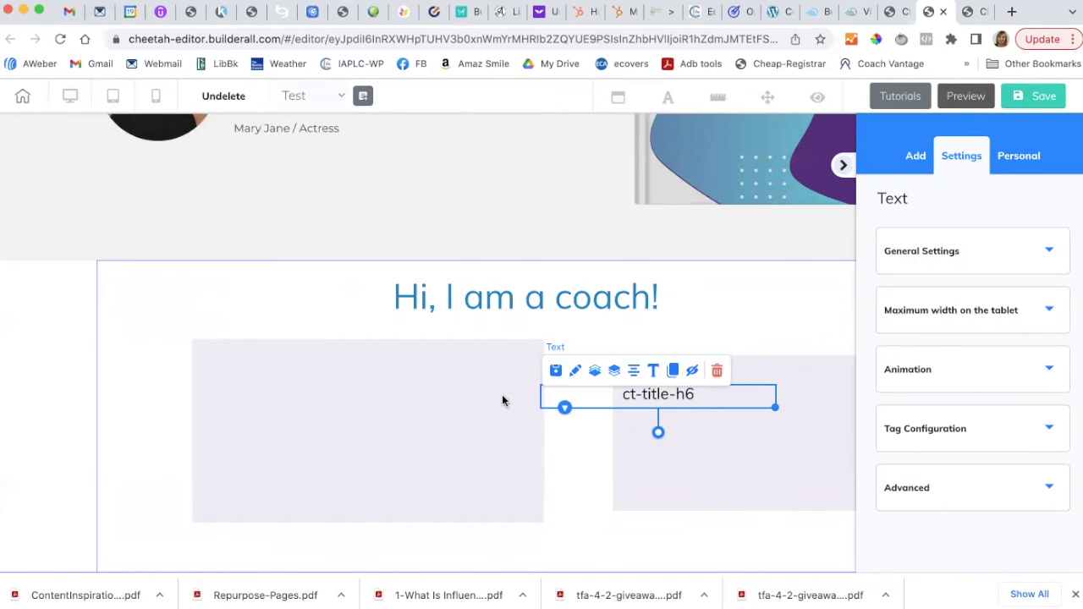
double_click(713, 393)
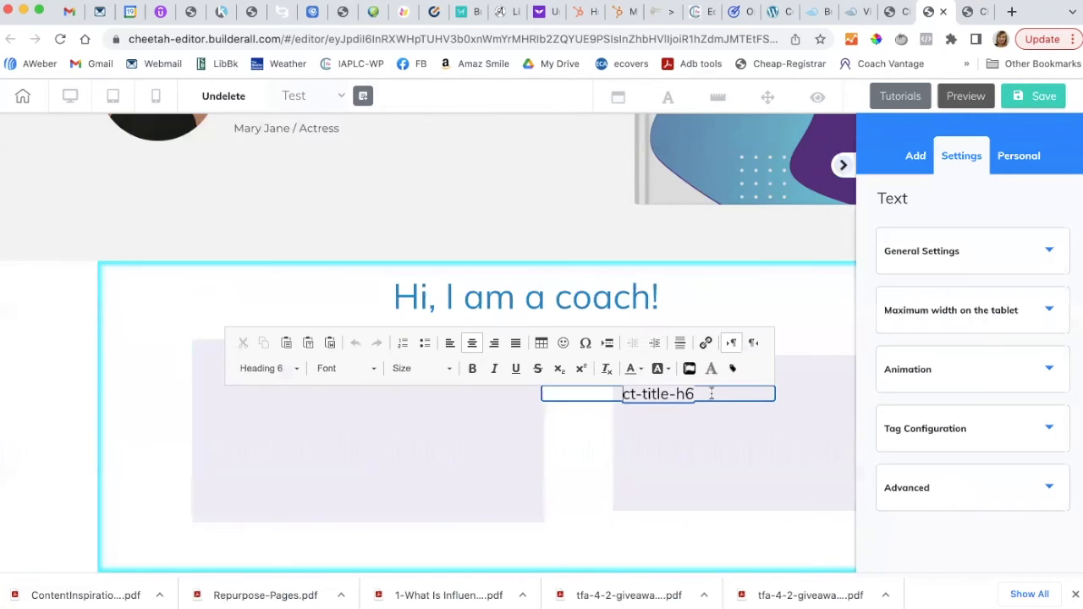
left_click_drag(623, 396, 700, 394)
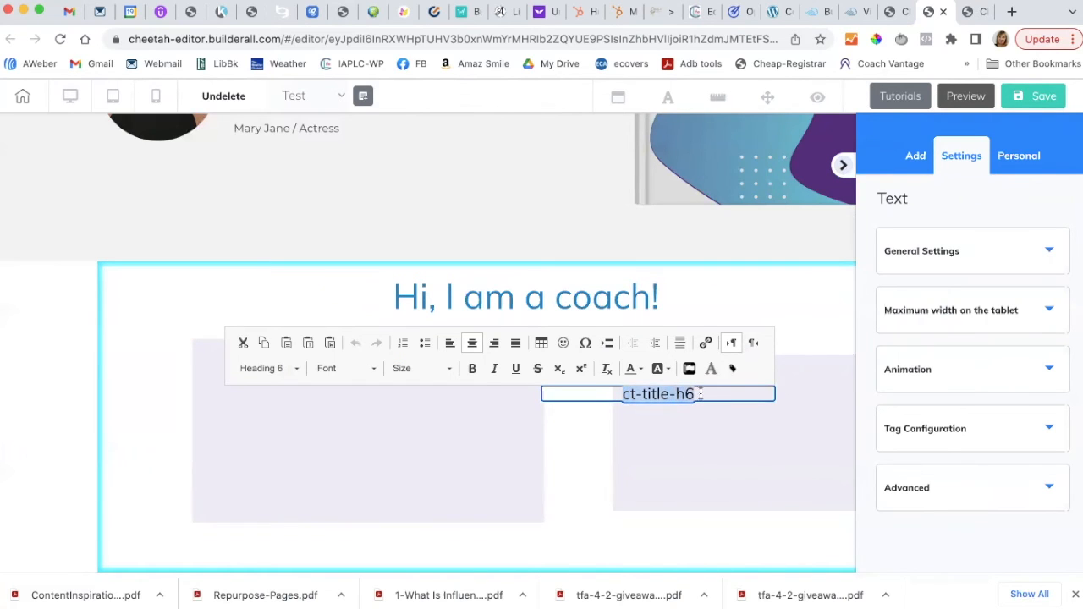
type("Hi T")
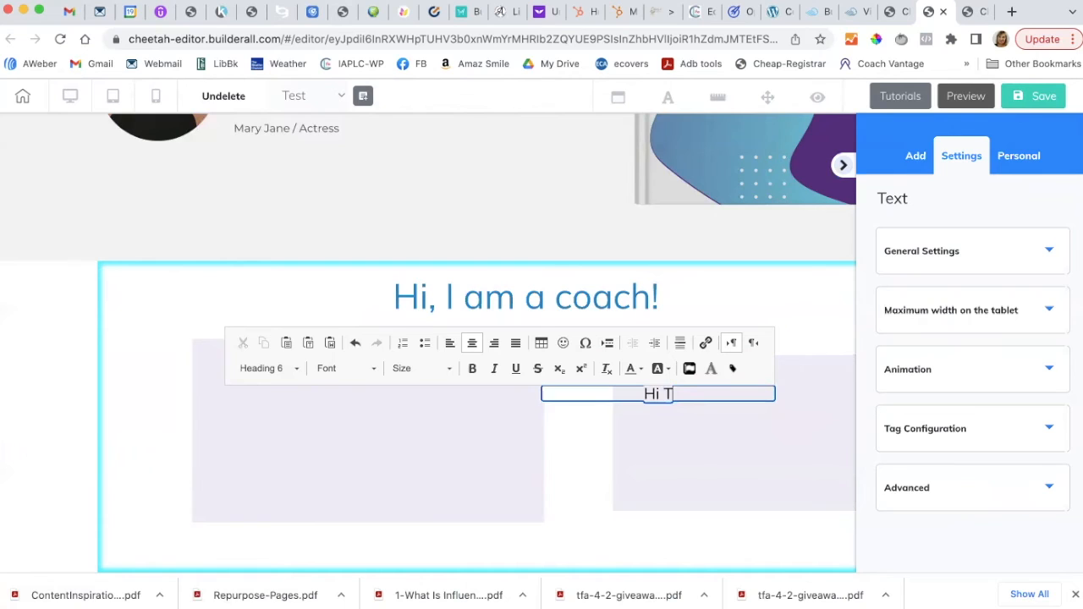
type("here!")
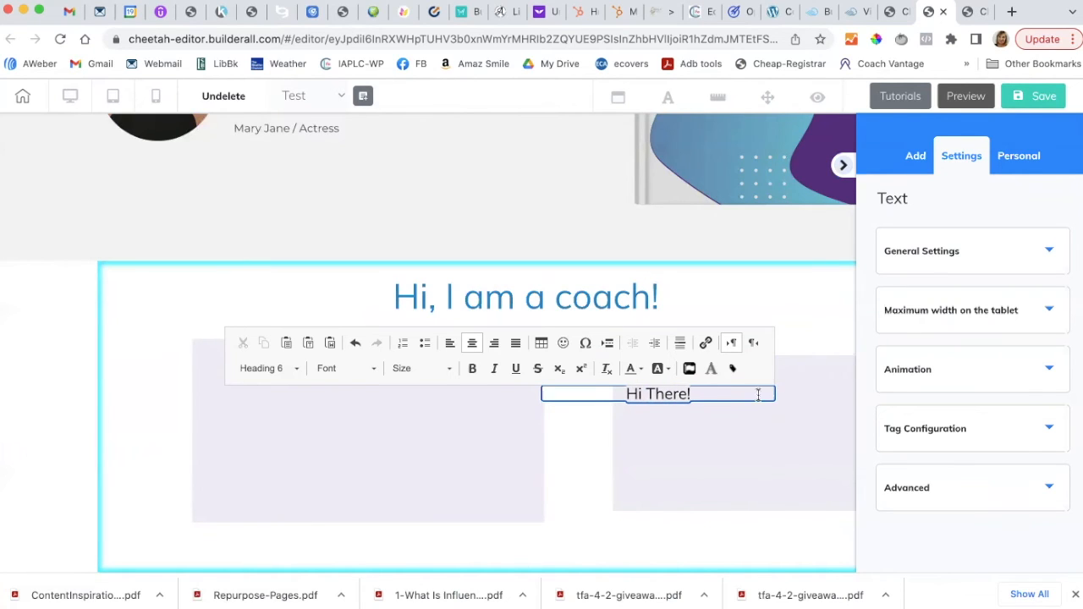
left_click(770, 435)
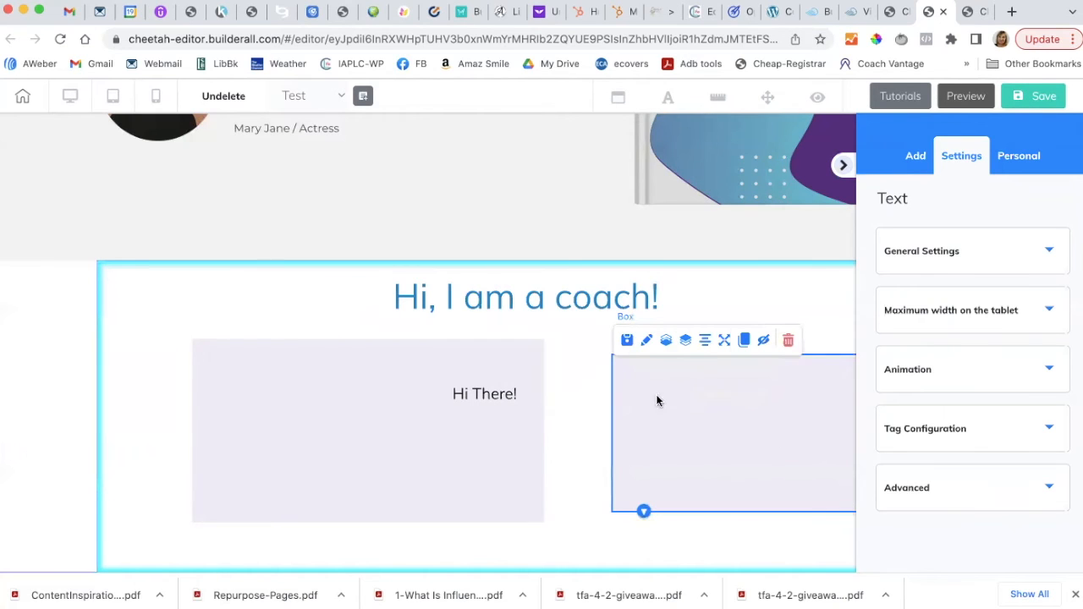
left_click_drag(553, 396, 310, 379)
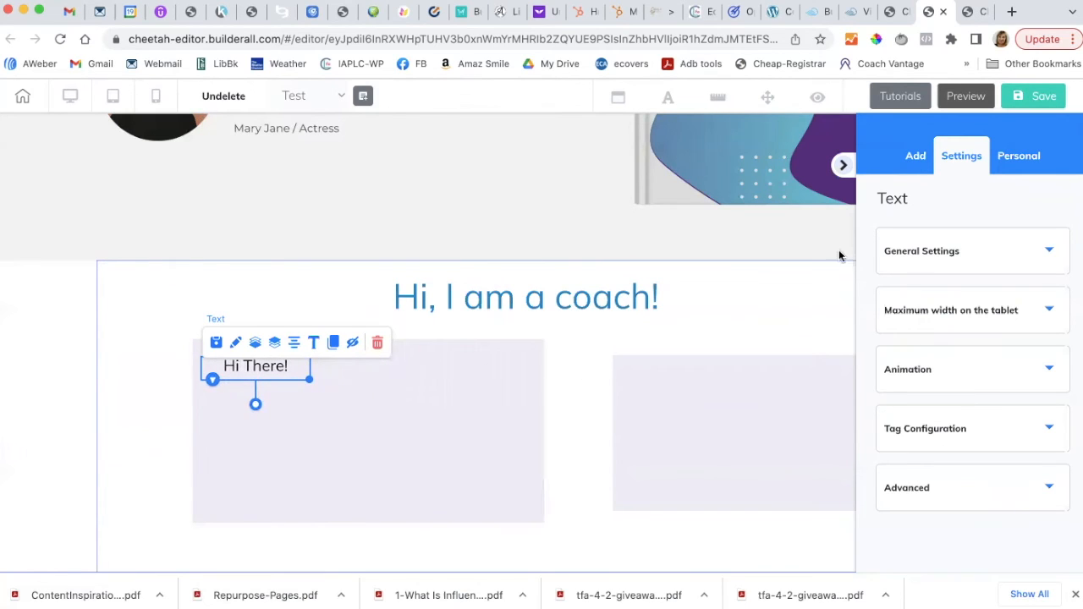
Add a horizontal image element to the first box, below and to the right of "Hi There!".
left_click(915, 157)
left_click(1017, 207)
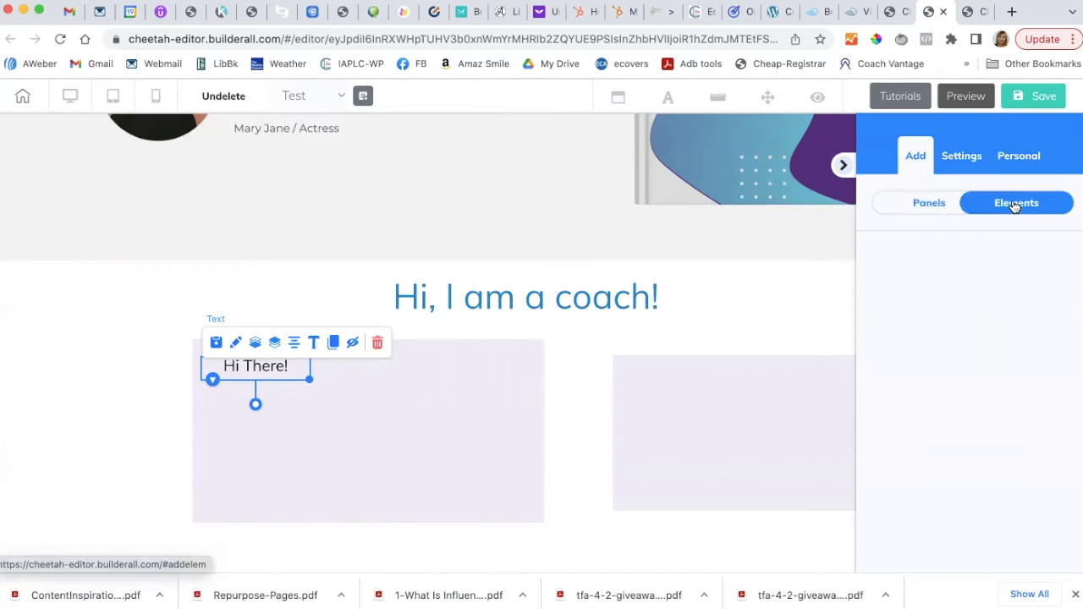
left_click(897, 259)
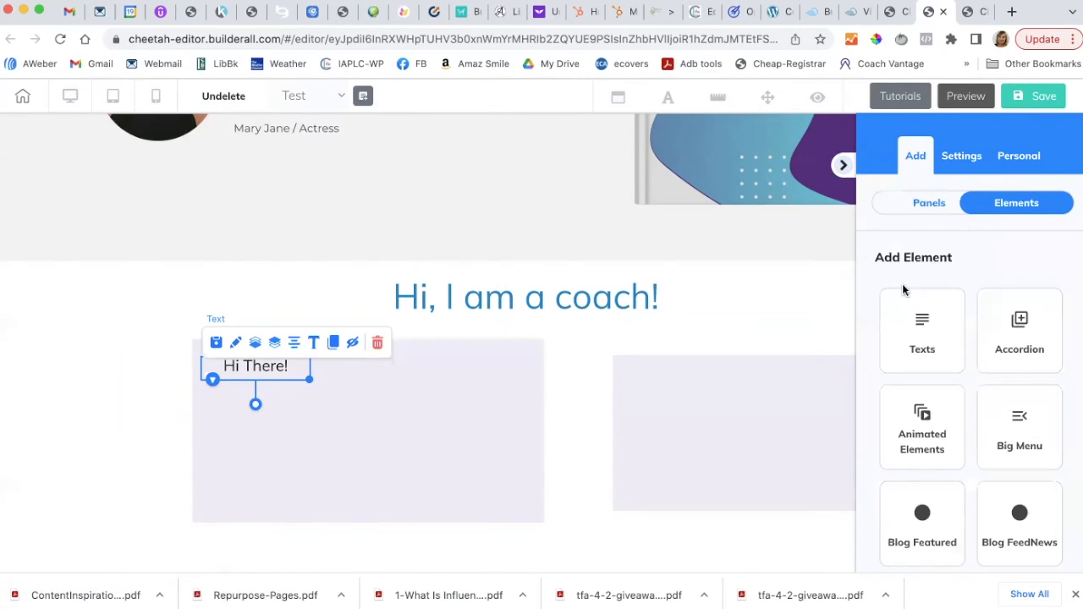
scroll(977, 425, "down", 5)
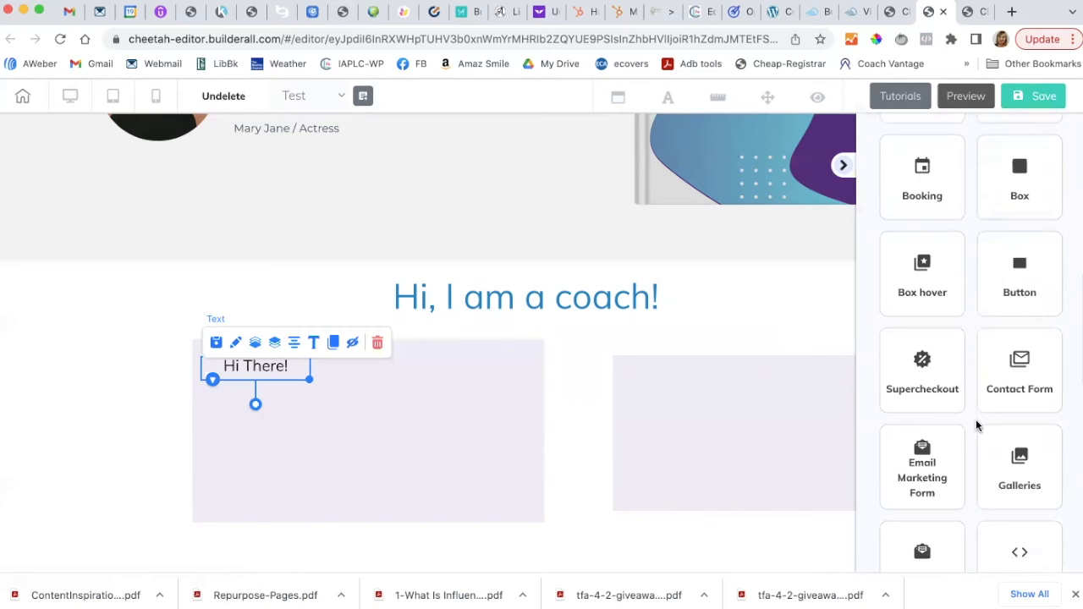
scroll(977, 426, "up", 5)
scroll(977, 426, "down", 3)
scroll(977, 425, "down", 6)
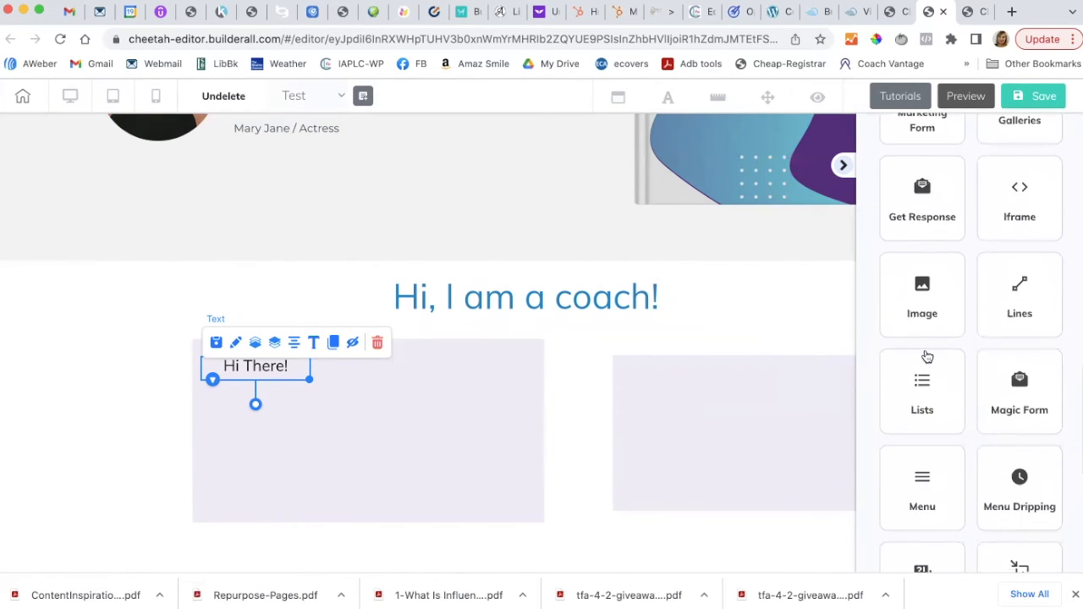
left_click(924, 312)
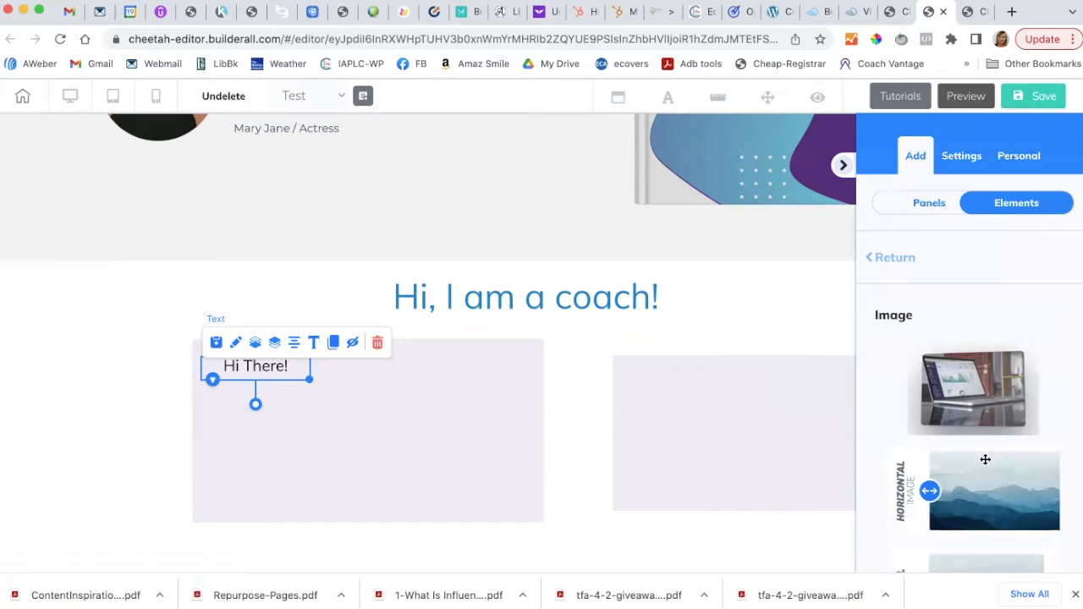
scroll(923, 396, "down", 2)
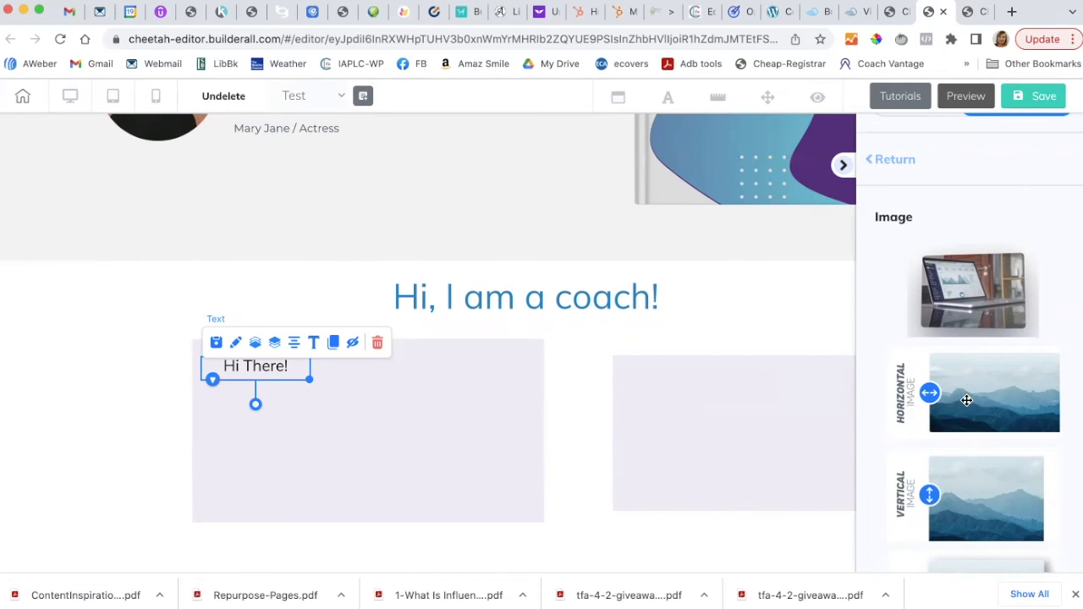
left_click_drag(967, 400, 391, 435)
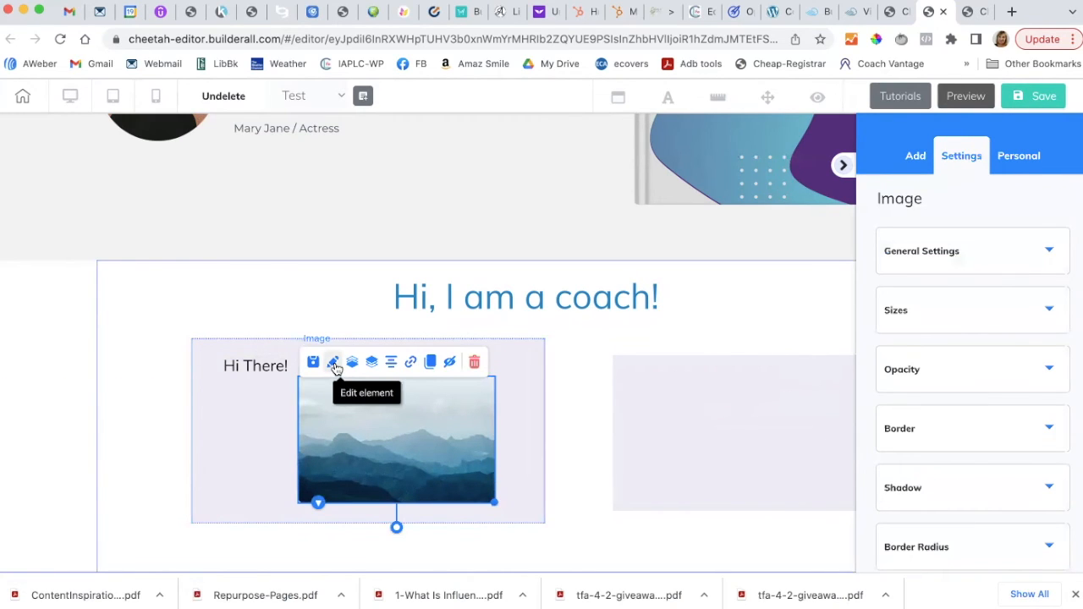
Replace the placeholder image with authority-graphic-700 from the user files and shift it left beneath "Hi There!".
left_click(1050, 253)
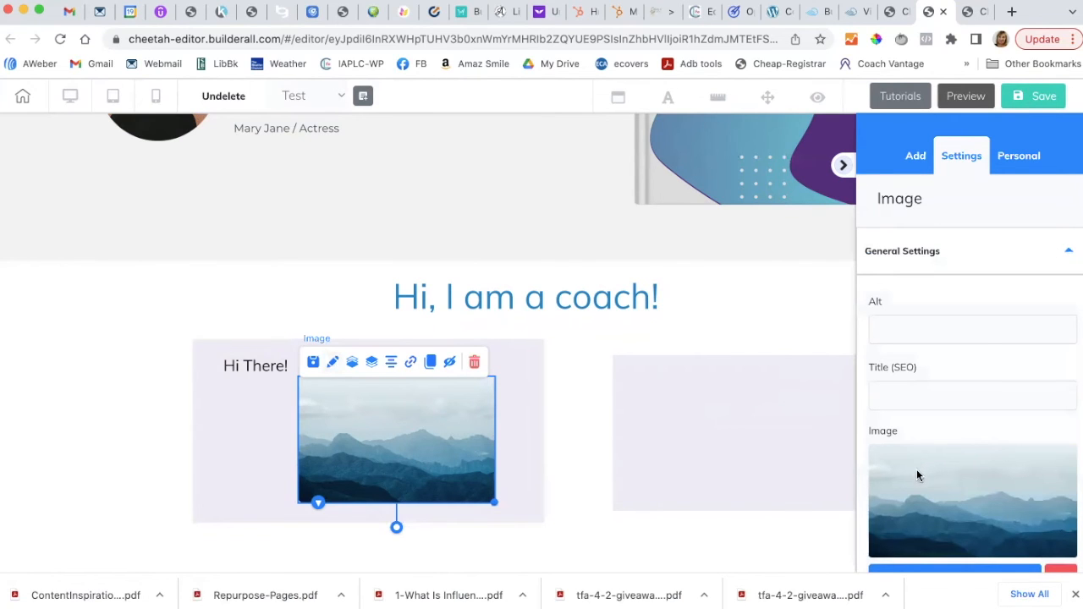
scroll(919, 469, "down", 1)
left_click(923, 479)
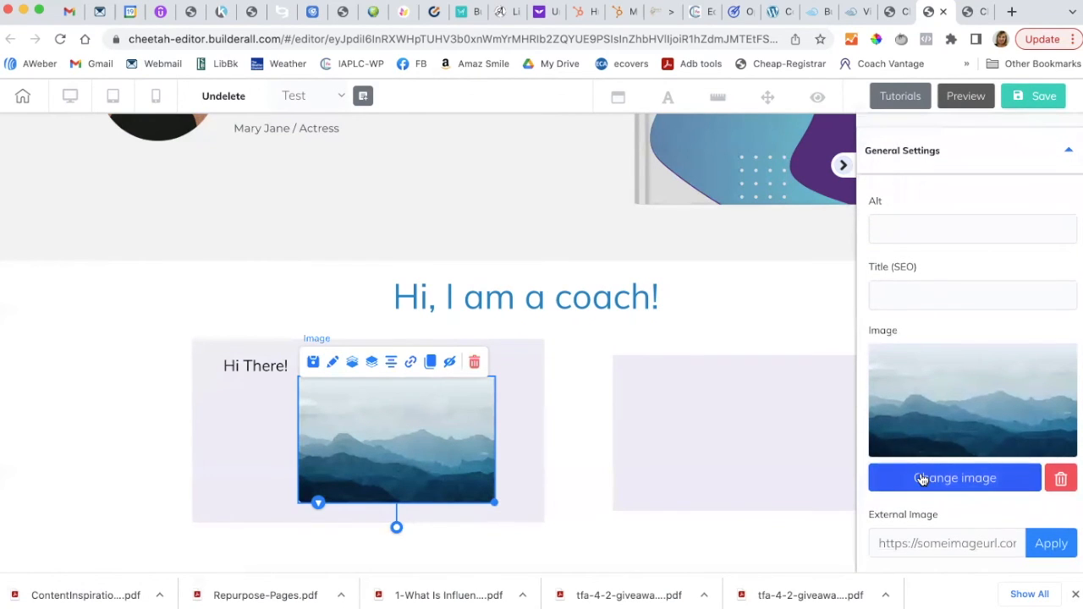
scroll(632, 401, "down", 10)
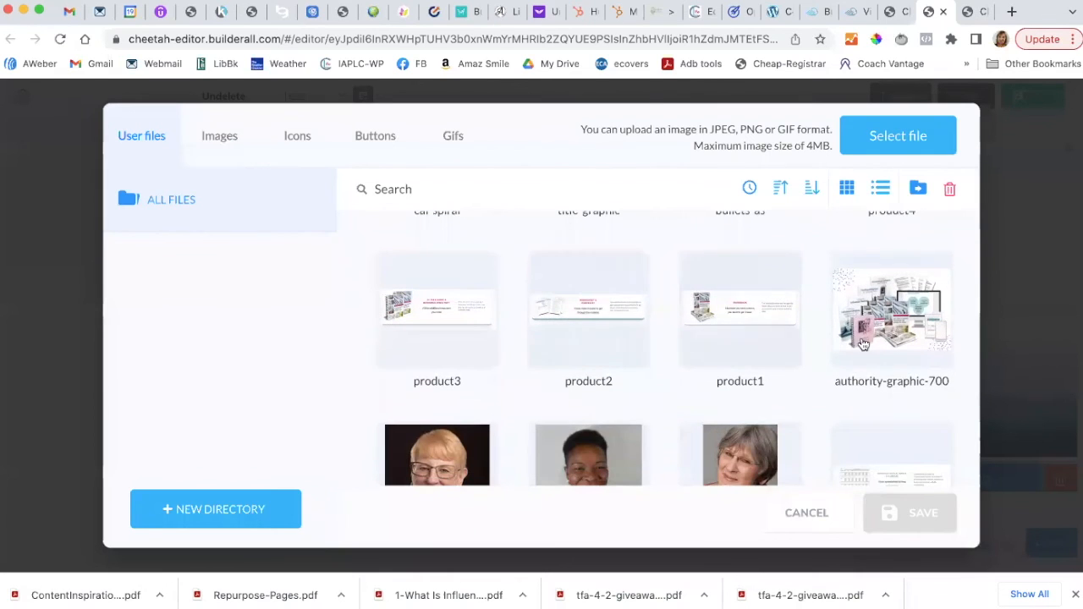
left_click(879, 362)
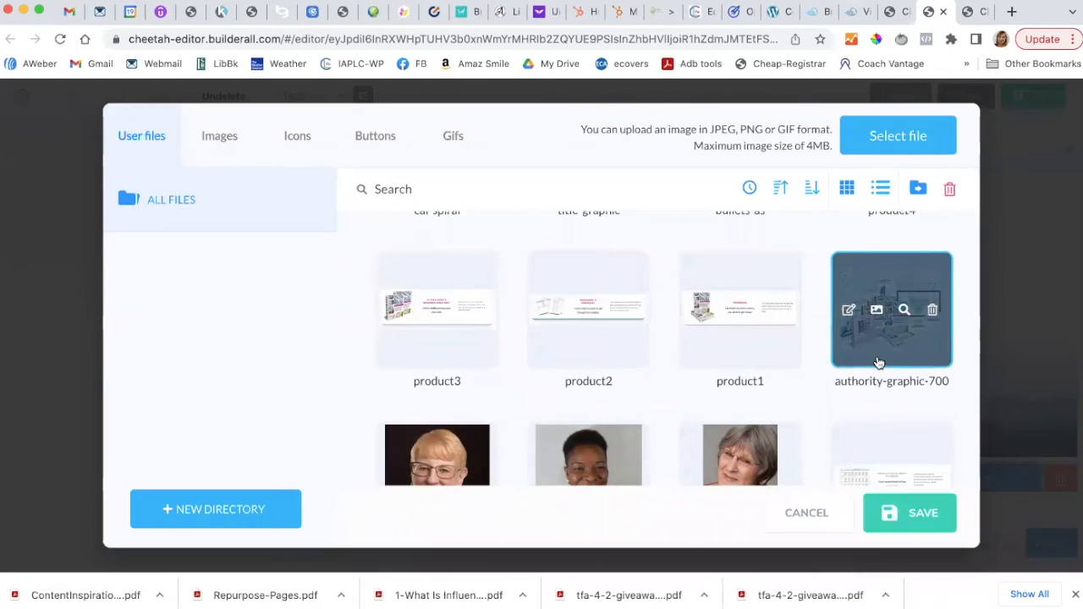
left_click(911, 512)
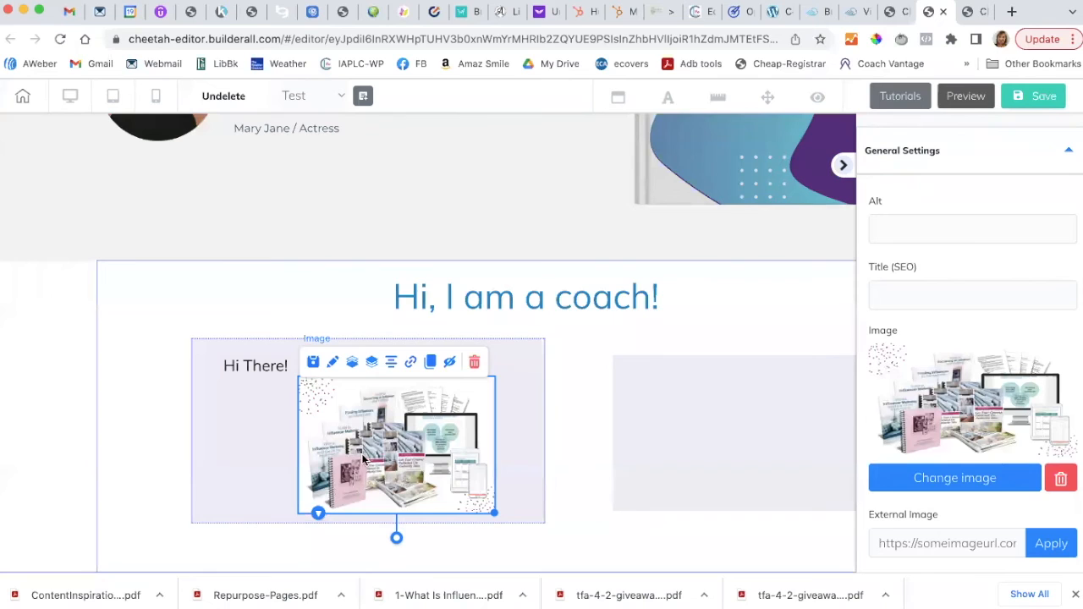
left_click_drag(360, 458, 281, 461)
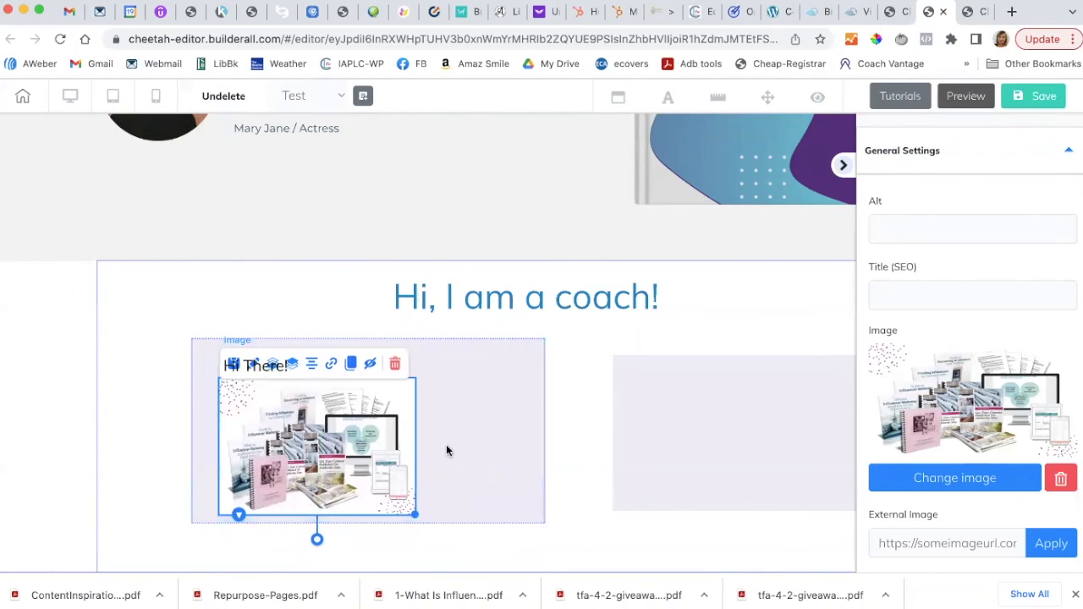
left_click(586, 459)
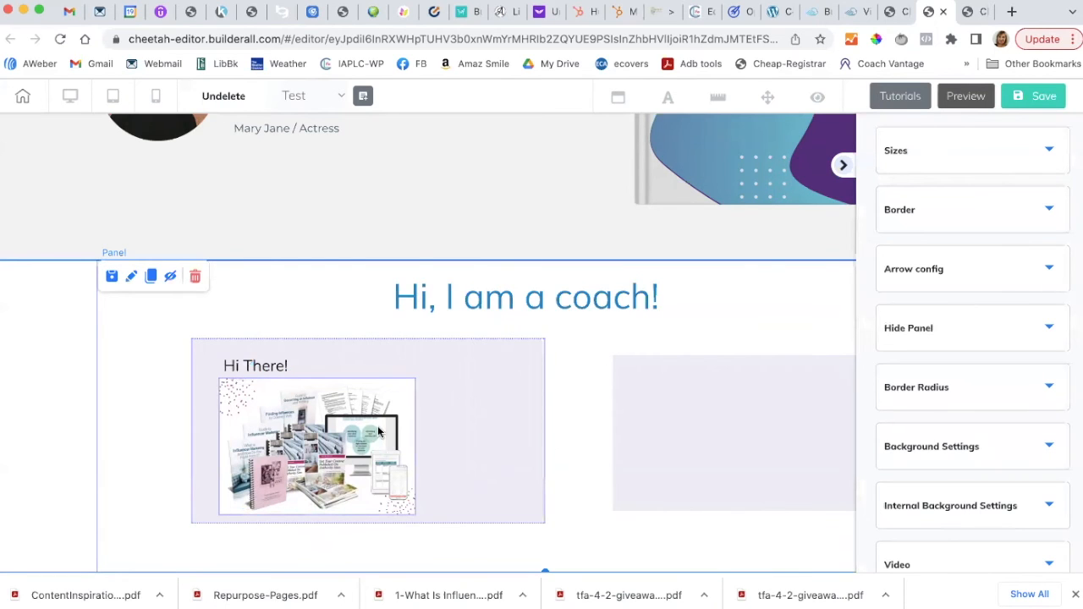
Move the empty second box up and closer to the first, and stretch it down to match the first box's lower edge.
left_click_drag(678, 423, 642, 404)
mouse_move(595, 496)
left_mouse_down()
mouse_move(600, 530)
mouse_move(600, 491)
mouse_move(590, 502)
mouse_move(608, 492)
left_mouse_up()
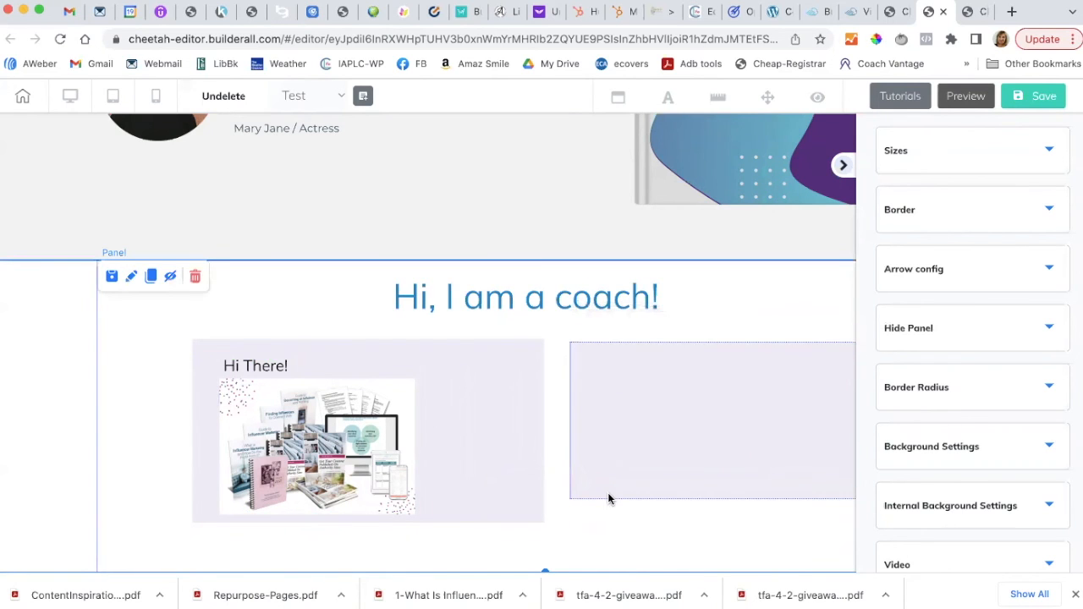
left_click(843, 169)
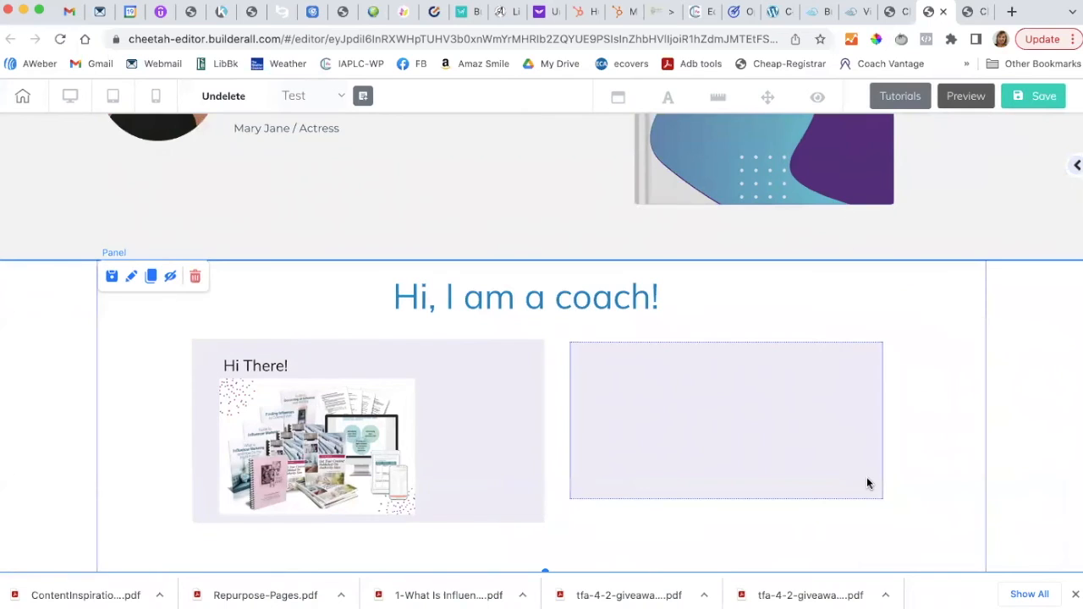
left_click(883, 501)
left_click_drag(883, 499, 886, 522)
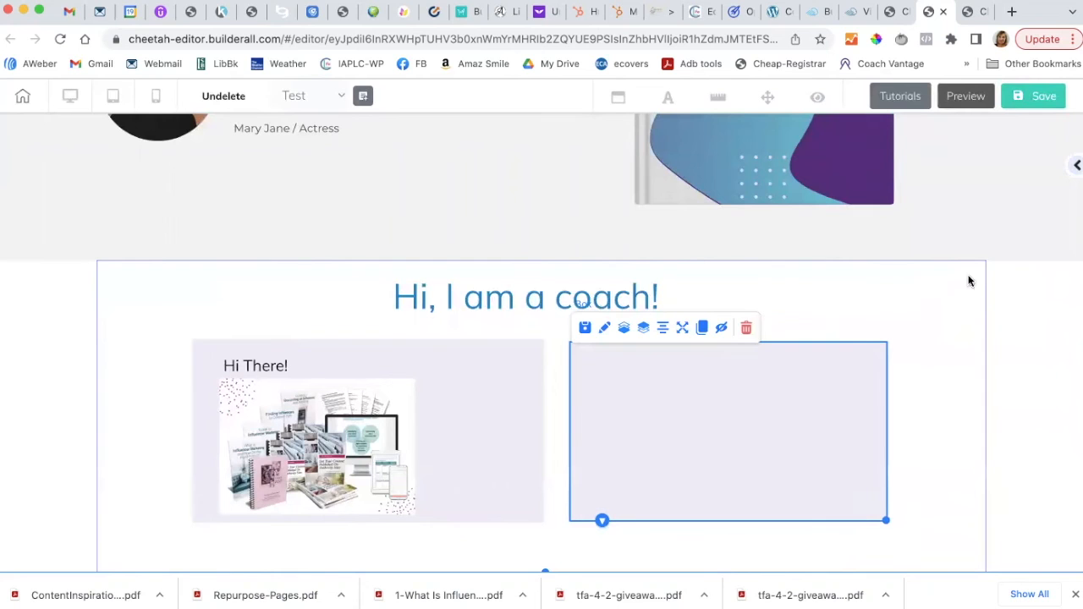
left_click(1076, 167)
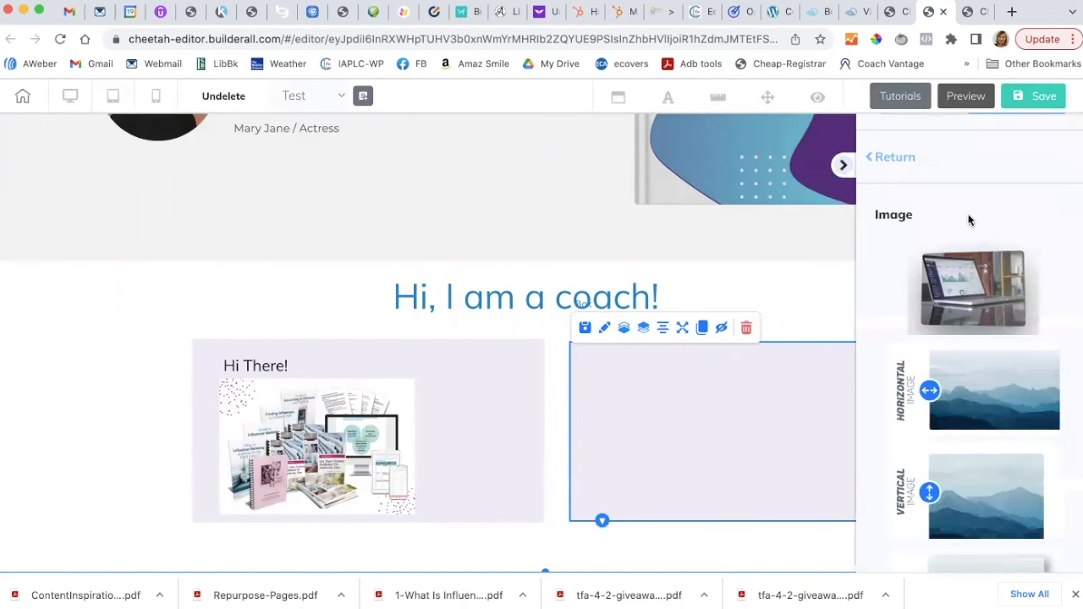
Move the "Register now" button from the product panel above into the middle of the second box.
scroll(542, 250, "up", 5)
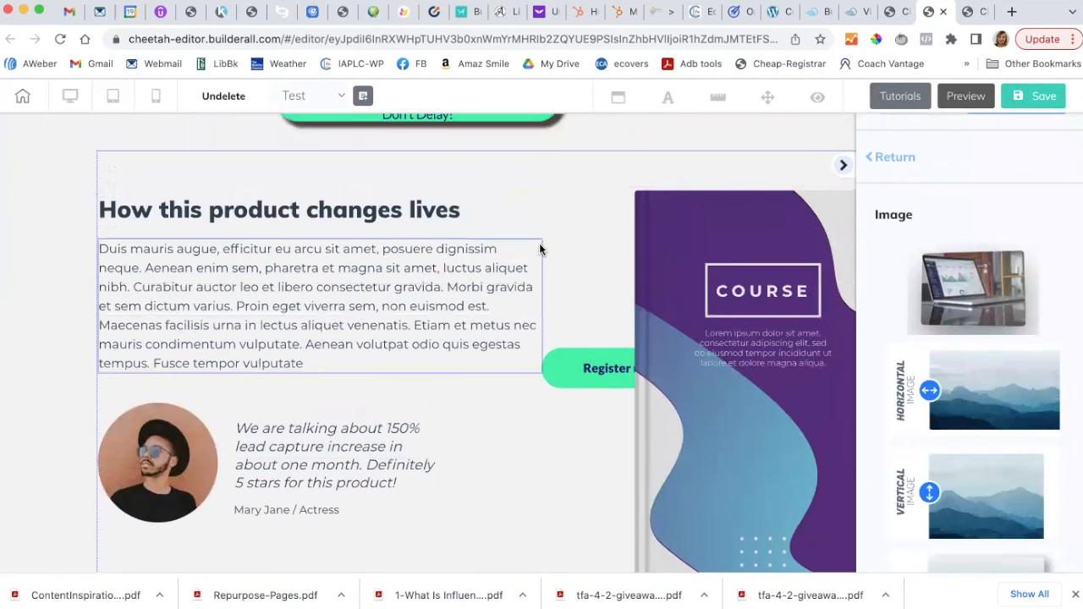
scroll(542, 250, "down", 2)
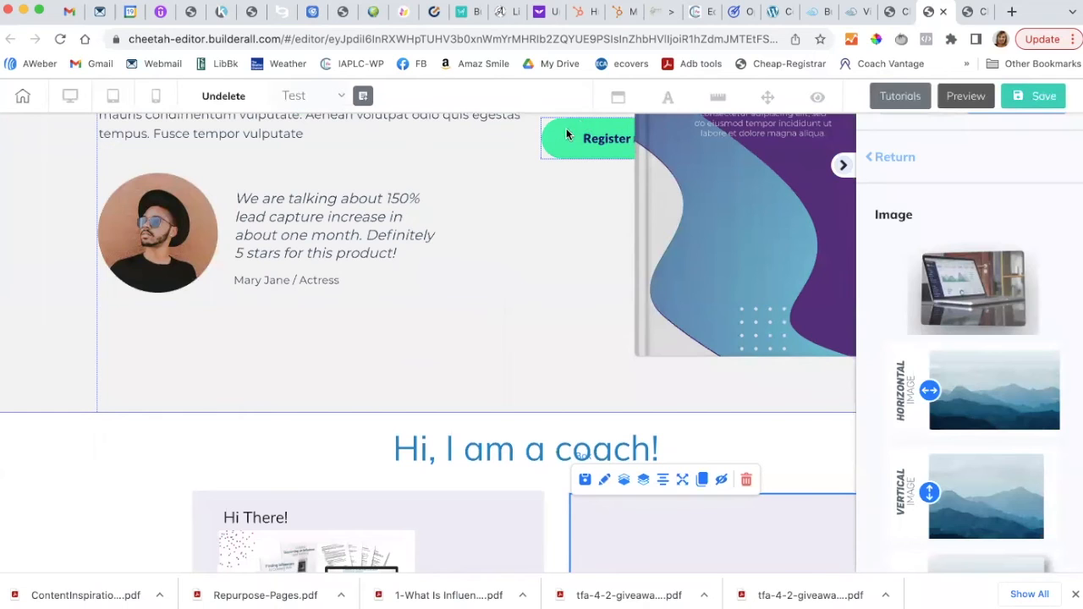
left_click_drag(564, 138, 707, 544)
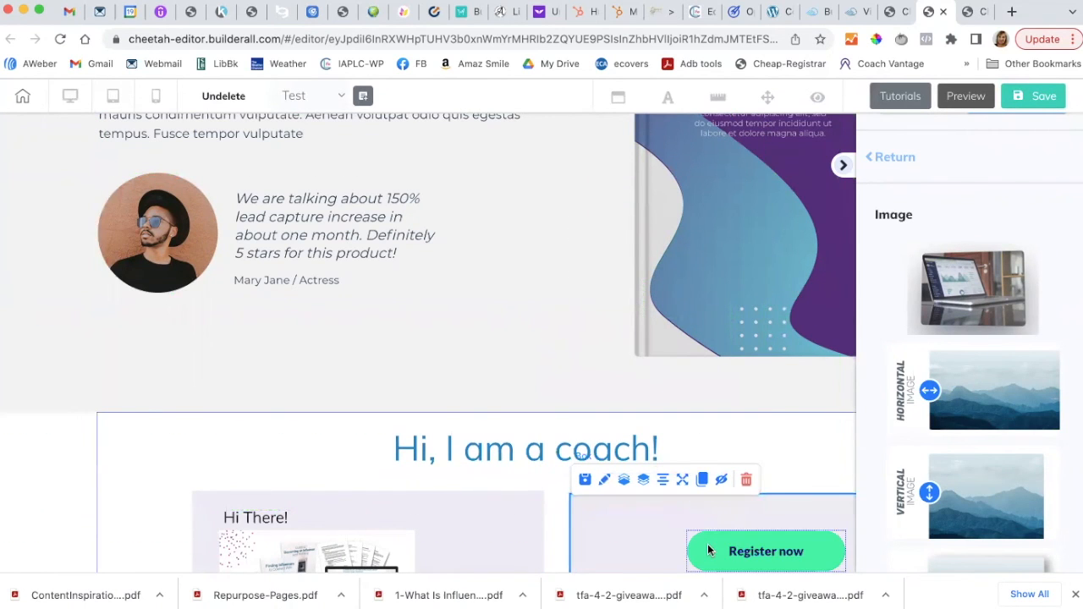
scroll(708, 545, "down", 2)
scroll(707, 546, "down", 2)
left_click_drag(728, 402, 723, 430)
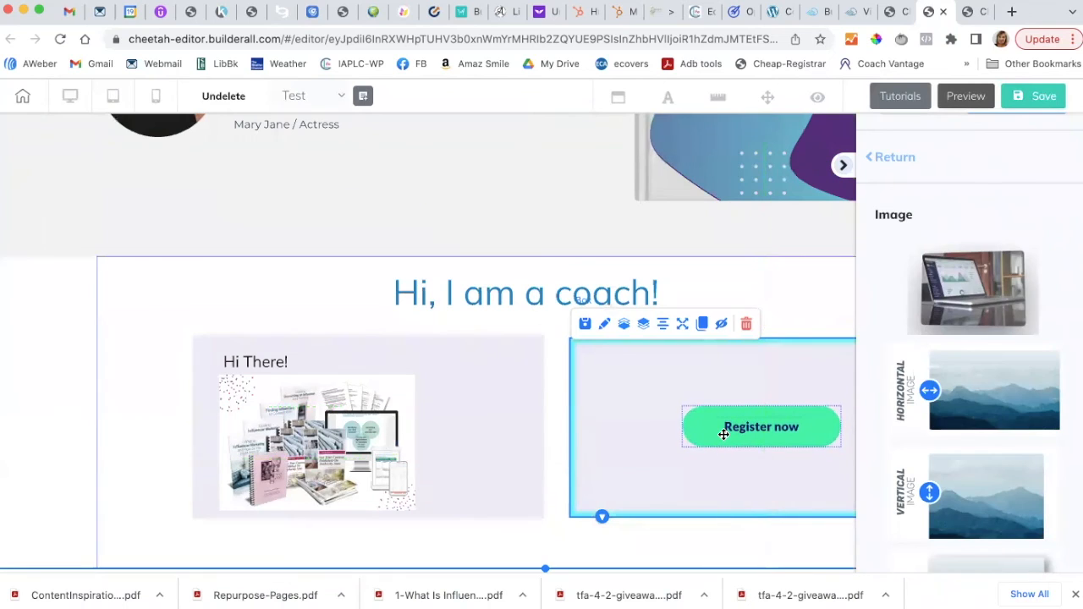
left_click(615, 436)
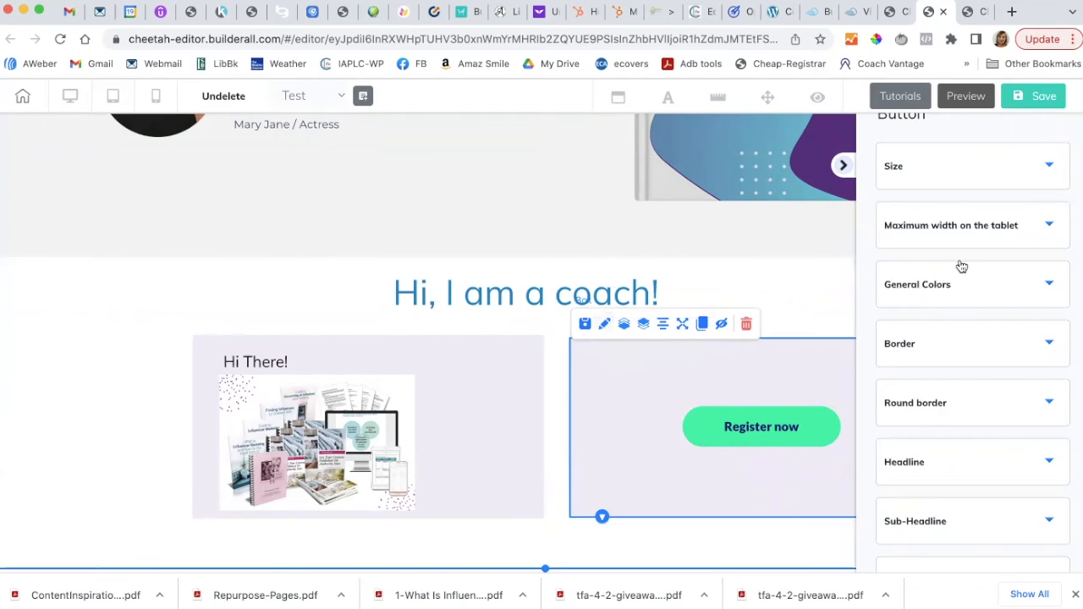
Set the second box's solid background color to white, hex FFFFFF.
scroll(963, 267, "up", 2)
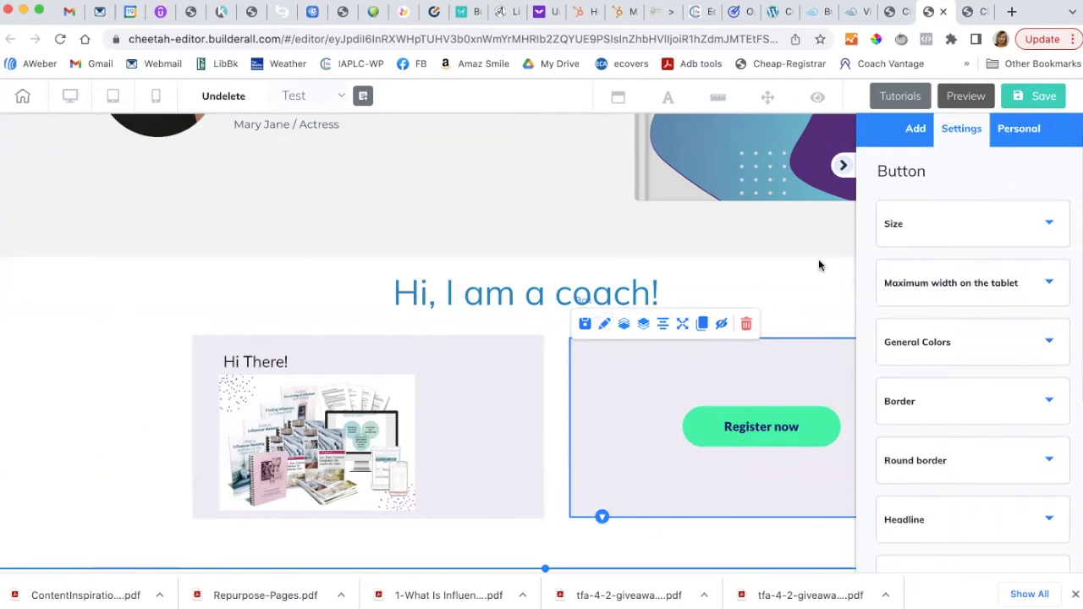
left_click(605, 328)
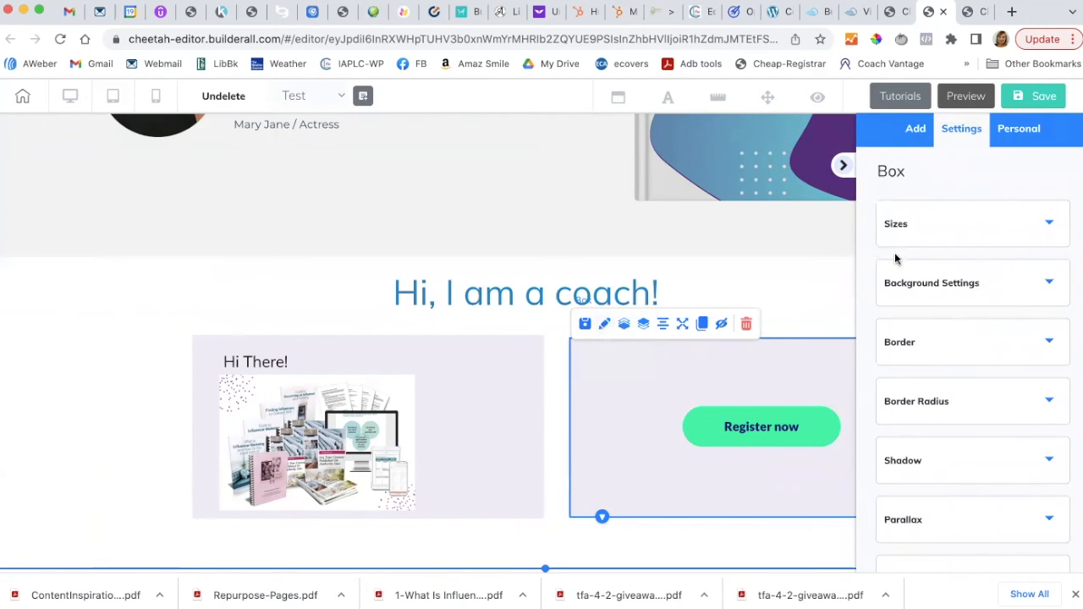
left_click(1053, 284)
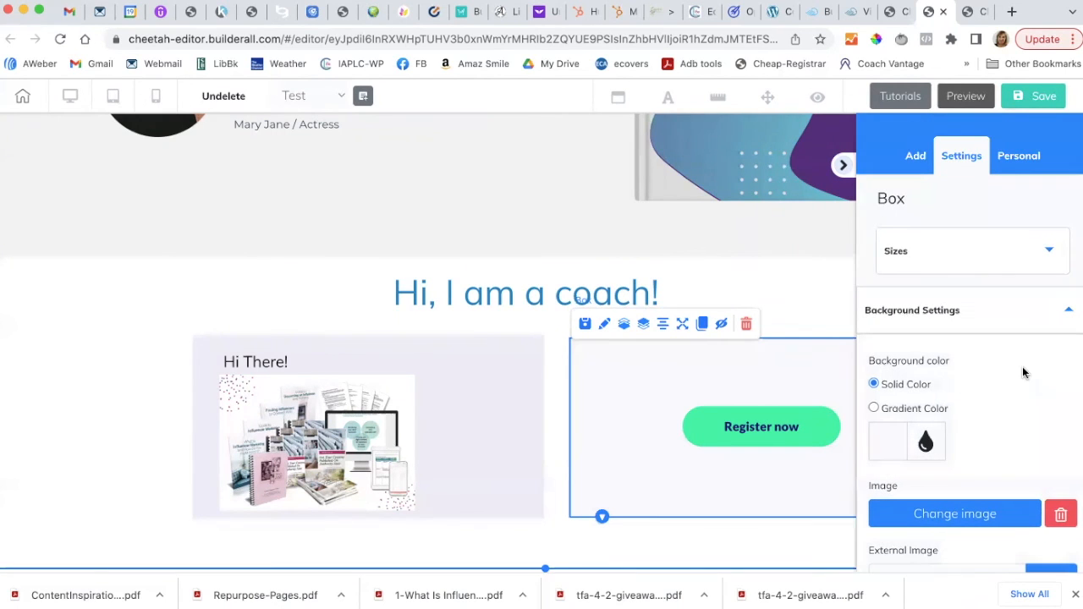
left_click(892, 448)
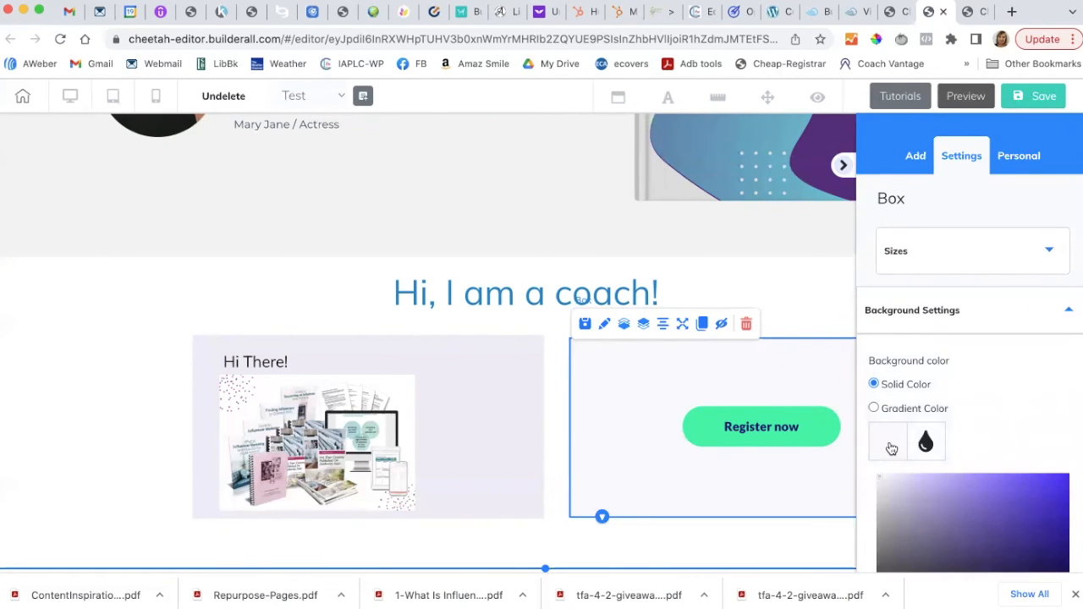
scroll(929, 513, "down", 4)
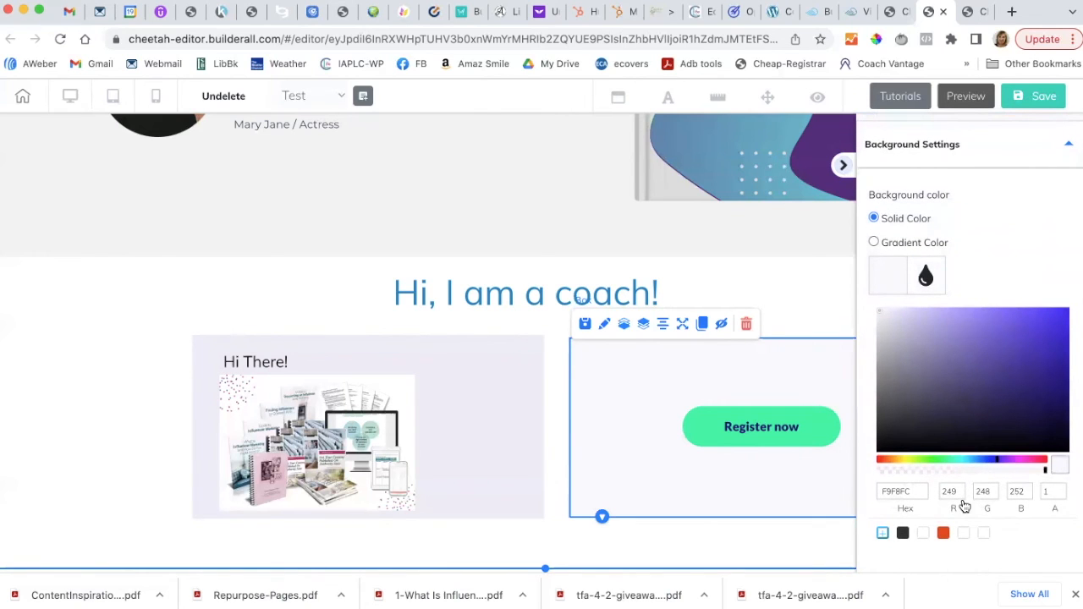
scroll(925, 533, "down", 1)
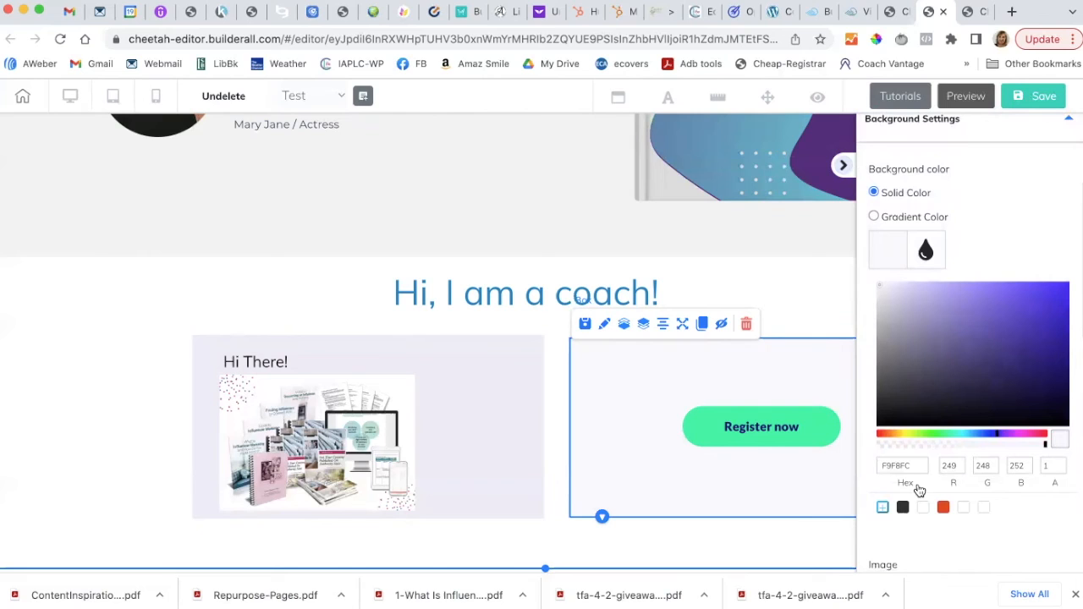
left_click_drag(910, 466, 886, 468)
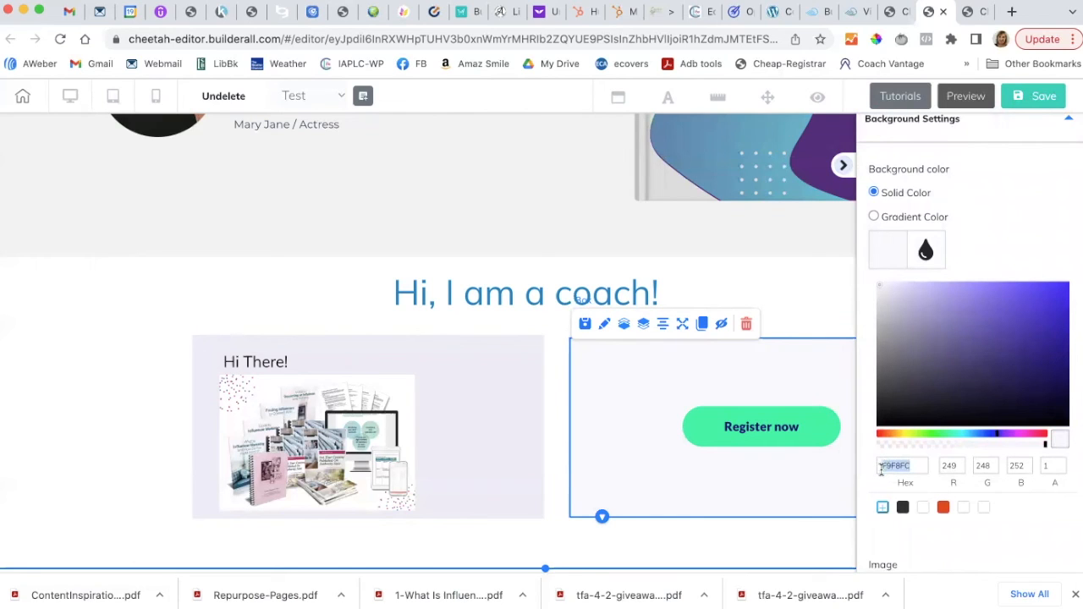
type("fffff")
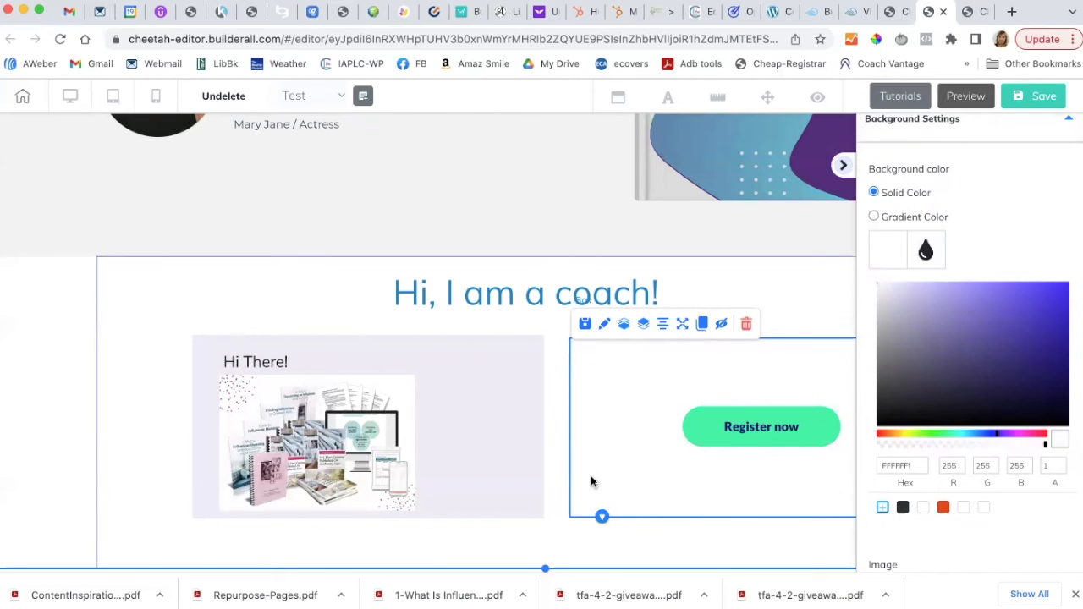
left_click(555, 448)
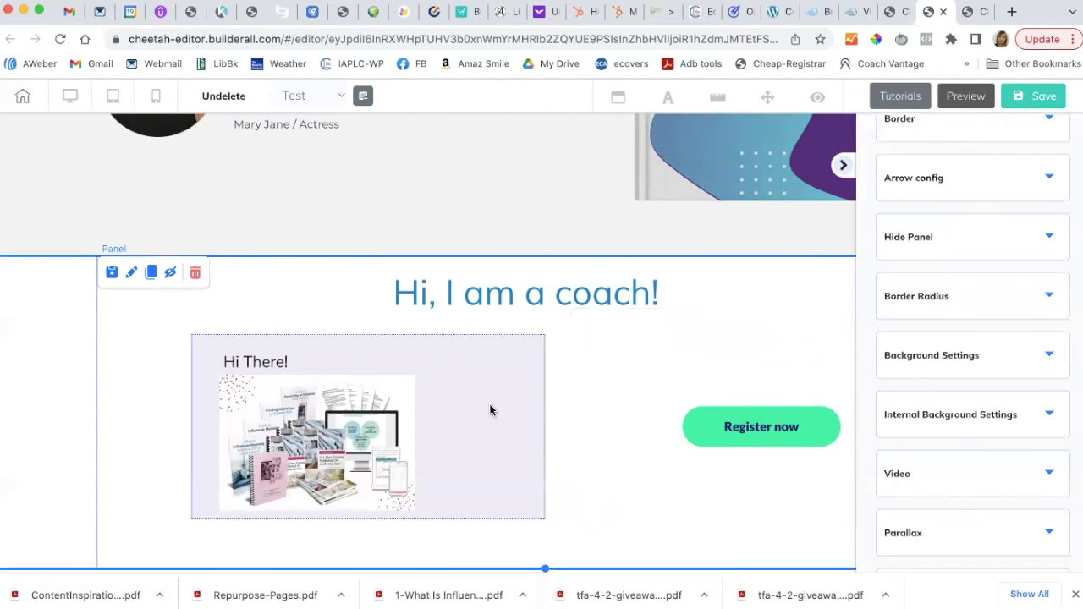
Shift the "Hi There!" box left and slightly up, and resize it slightly narrower and taller so it extends further below the image.
left_click_drag(490, 411, 459, 406)
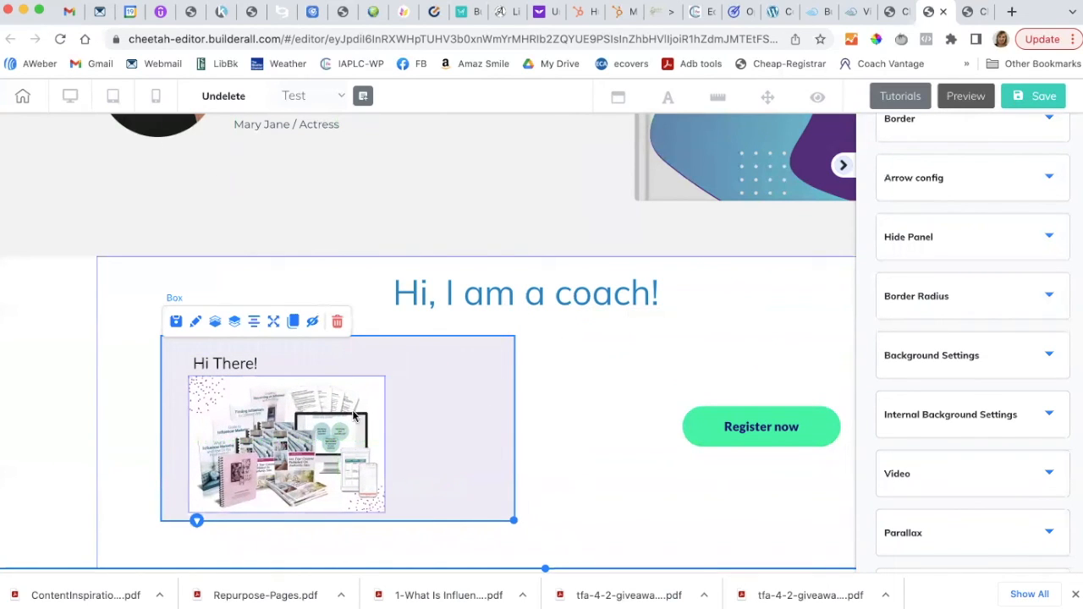
left_click_drag(517, 520, 510, 558)
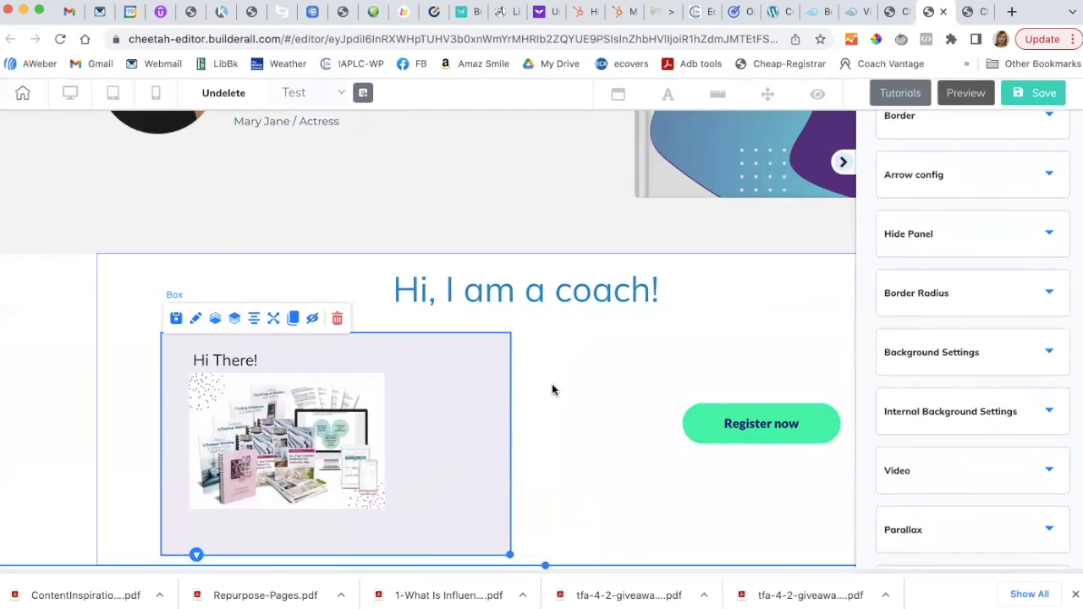
left_click_drag(424, 439, 414, 425)
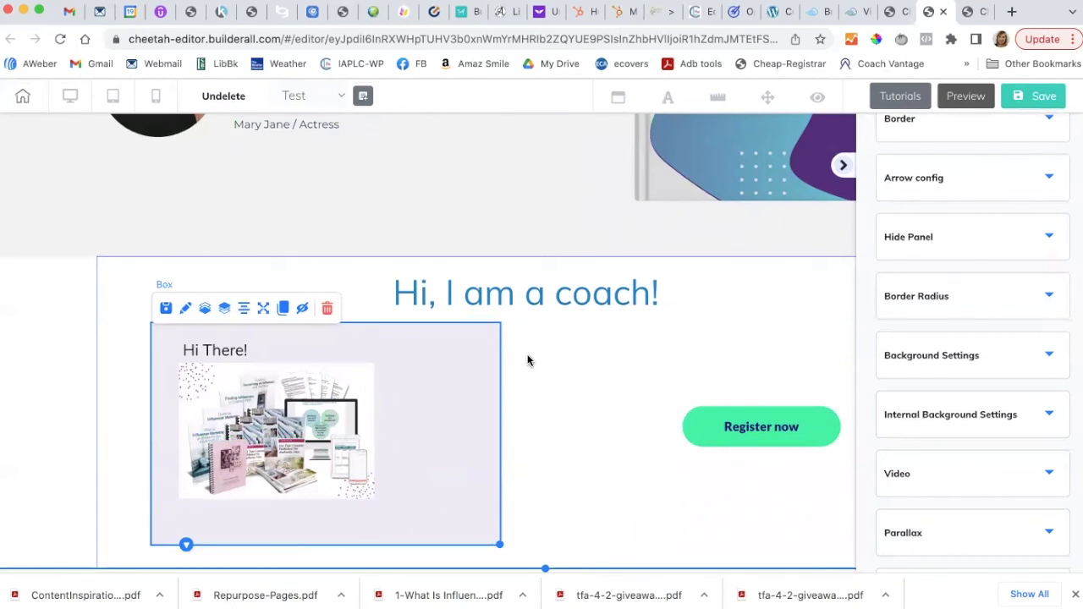
Shorten the "How this product changes lives" panel by raising its lower edge closer to the course book image.
left_click(509, 256)
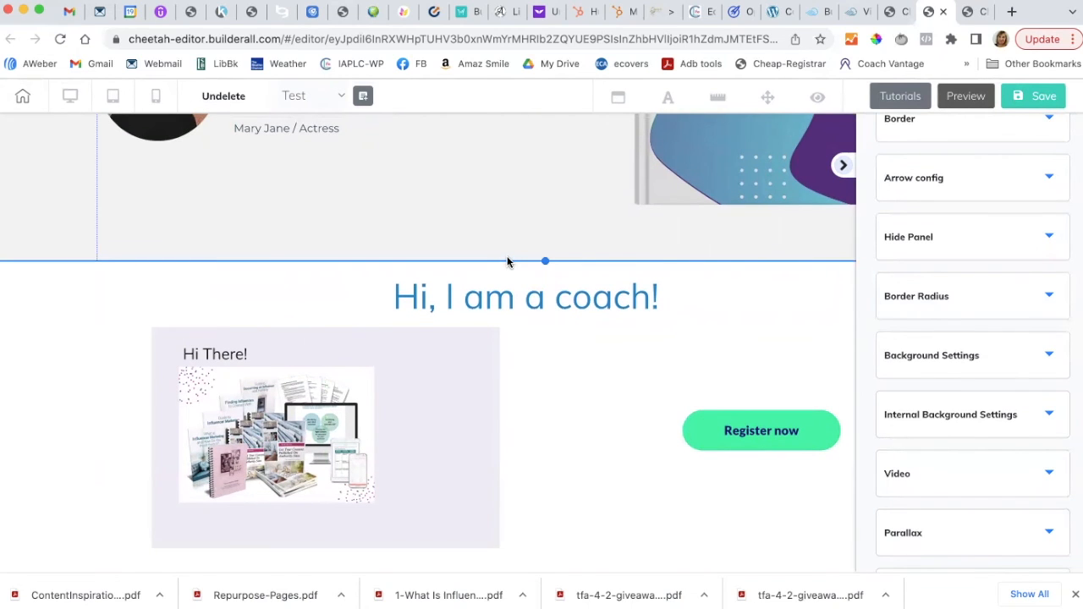
left_click_drag(545, 261, 541, 232)
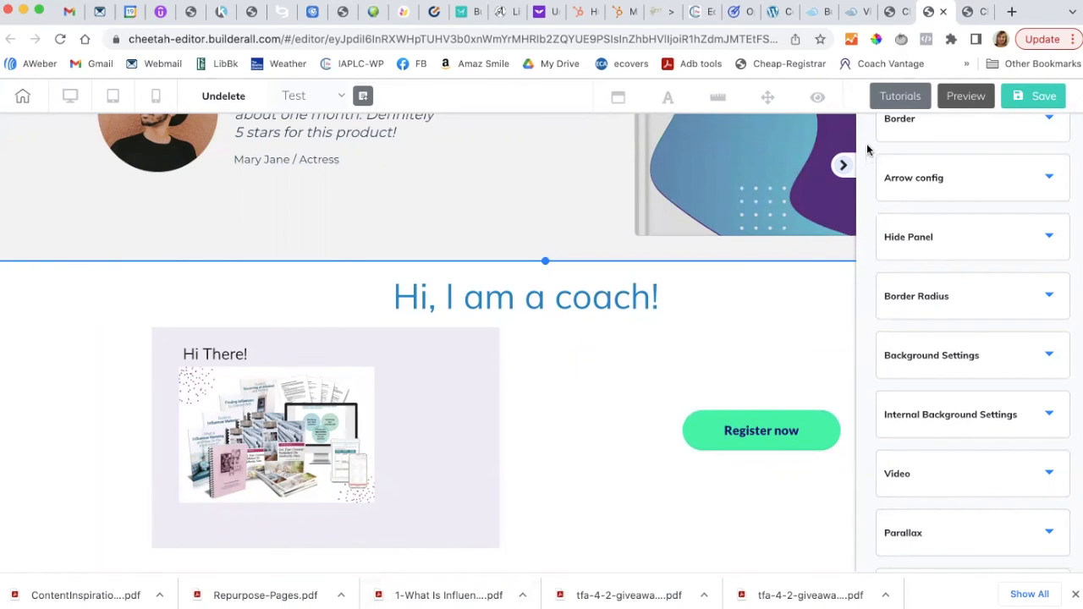
Add a blank panel to the page.
scroll(868, 149, "up", 5)
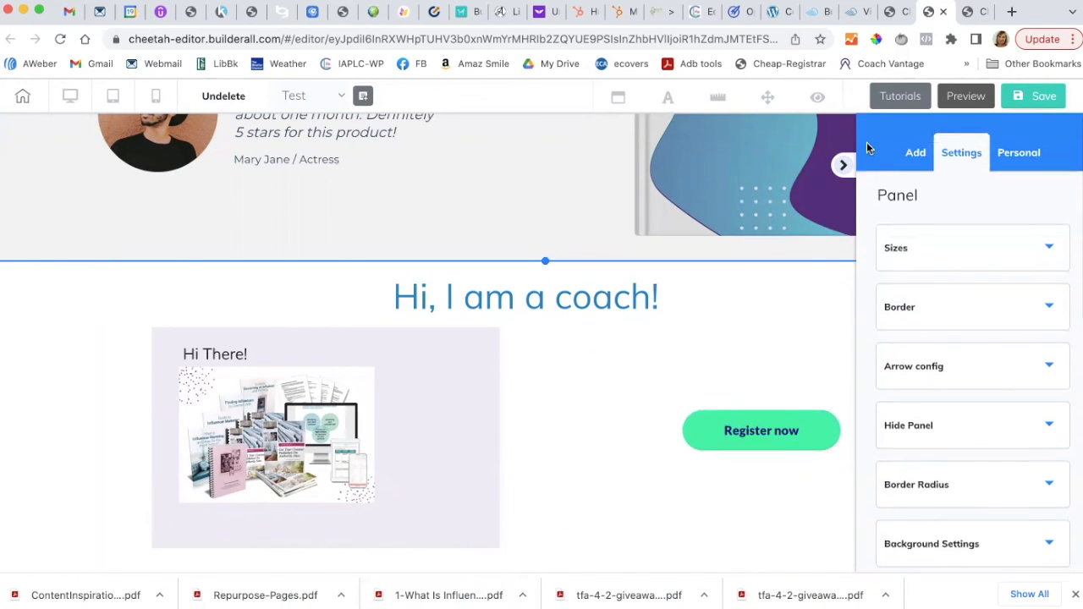
left_click(914, 159)
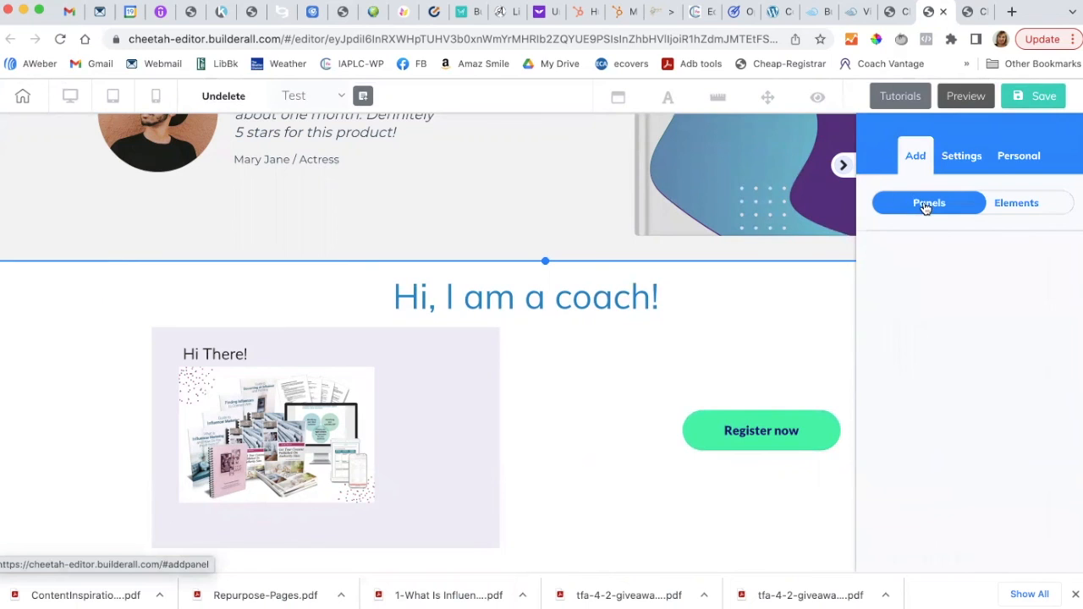
left_click(927, 206)
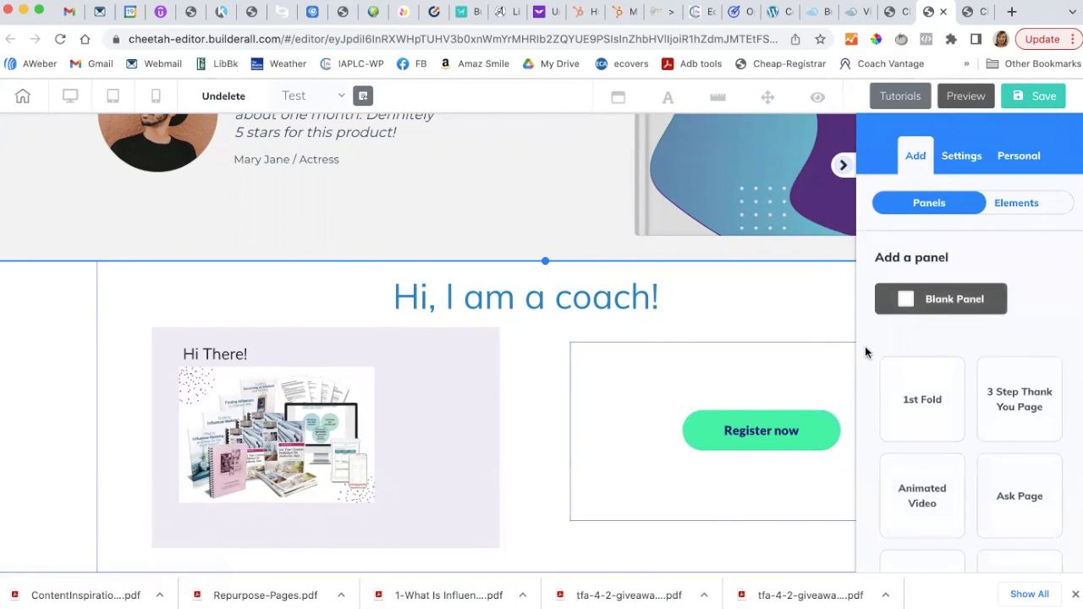
left_click(924, 303)
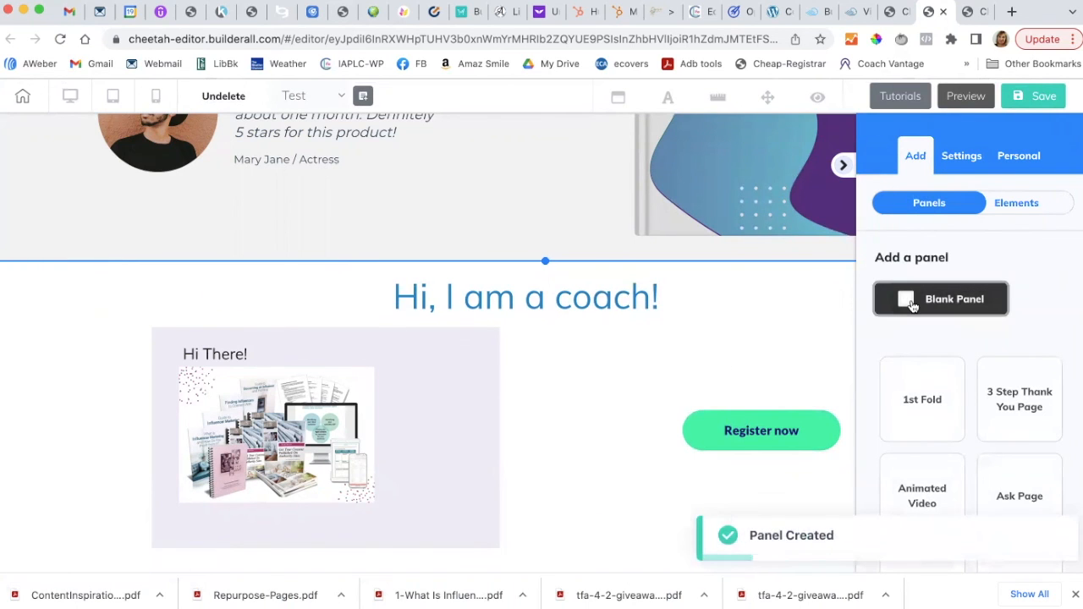
Stretch the "Hi, I am a coach!" panel's lower edge far down below the "Hi There!" box.
left_click(544, 520)
scroll(544, 521, "down", 3)
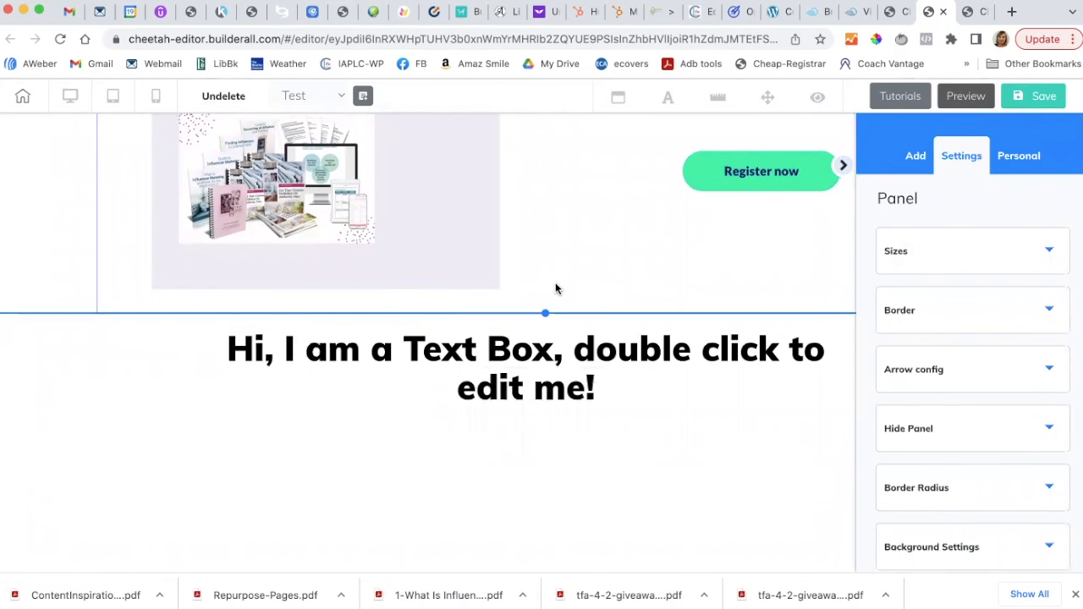
left_click_drag(545, 315, 518, 573)
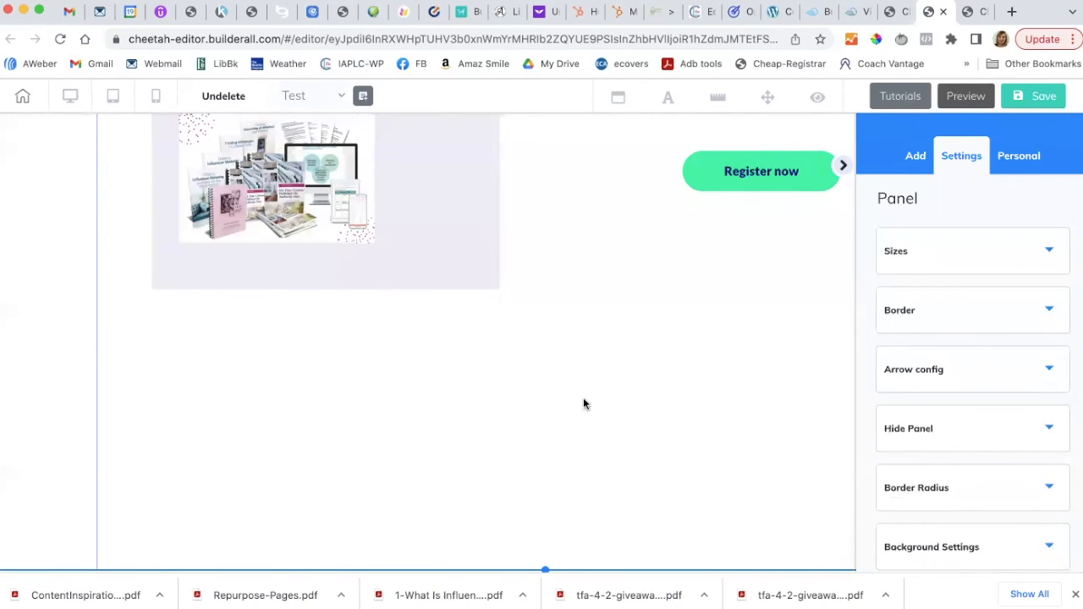
Review the page from the "Get Your Guide Here" section down to the newly added panel's placeholder text.
scroll(584, 404, "up", 2)
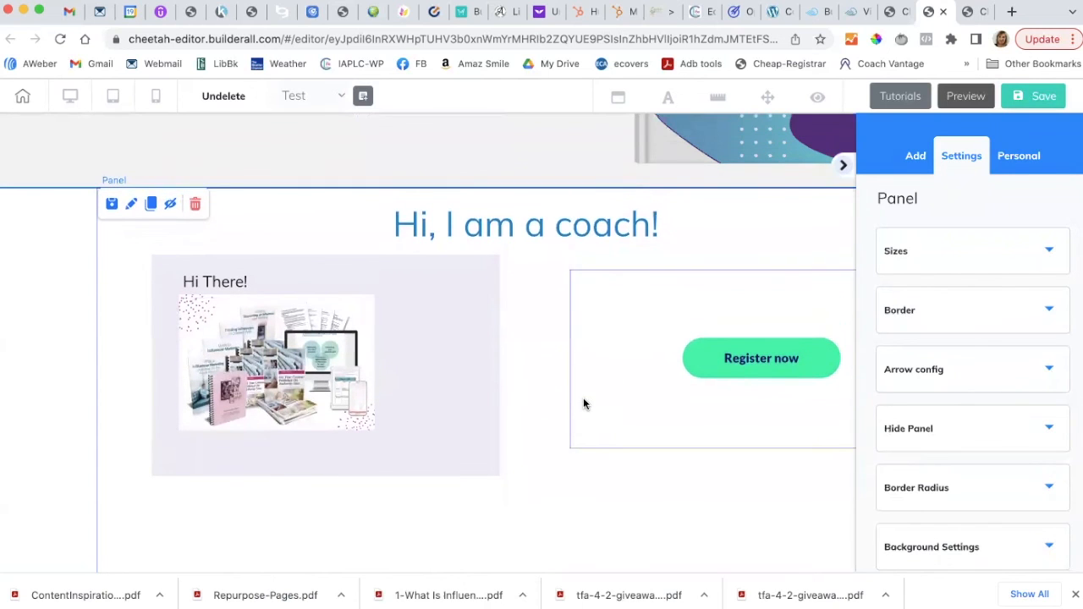
scroll(515, 285, "up", 2)
scroll(515, 286, "up", 2)
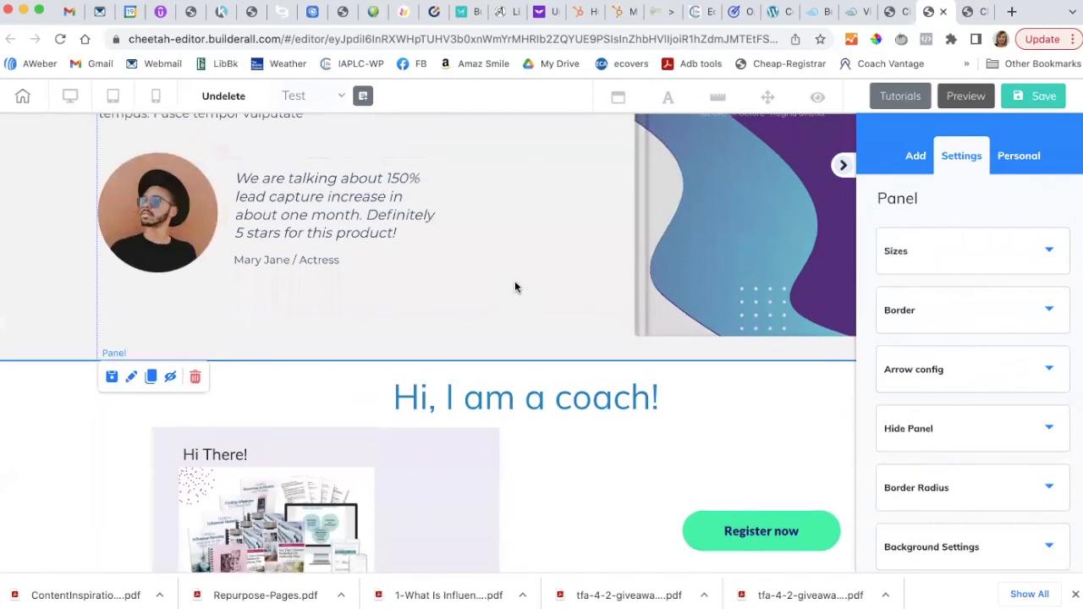
scroll(533, 317, "up", 5)
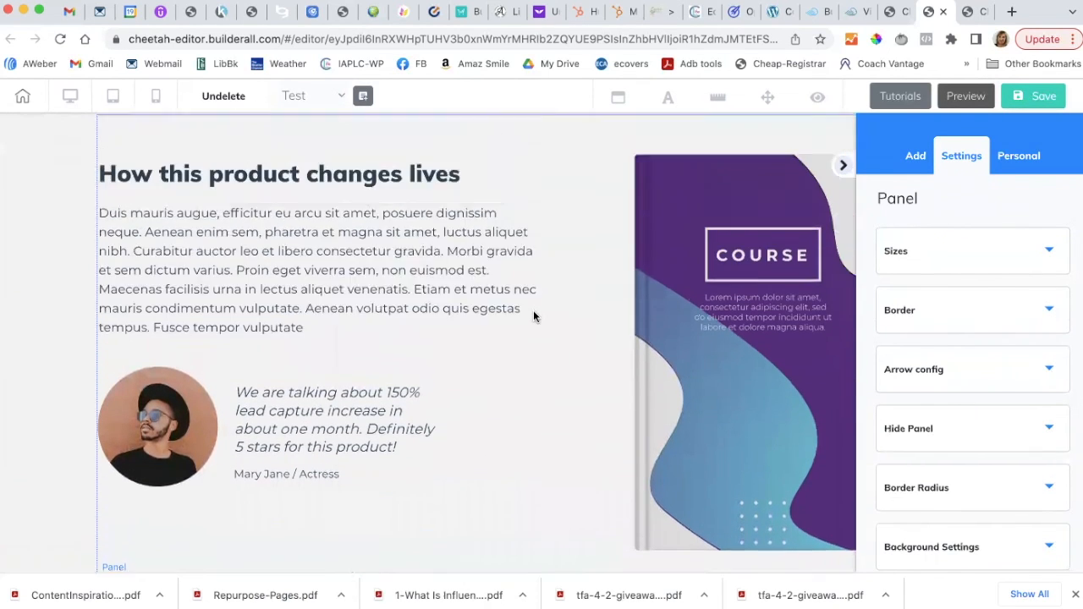
scroll(533, 317, "up", 2)
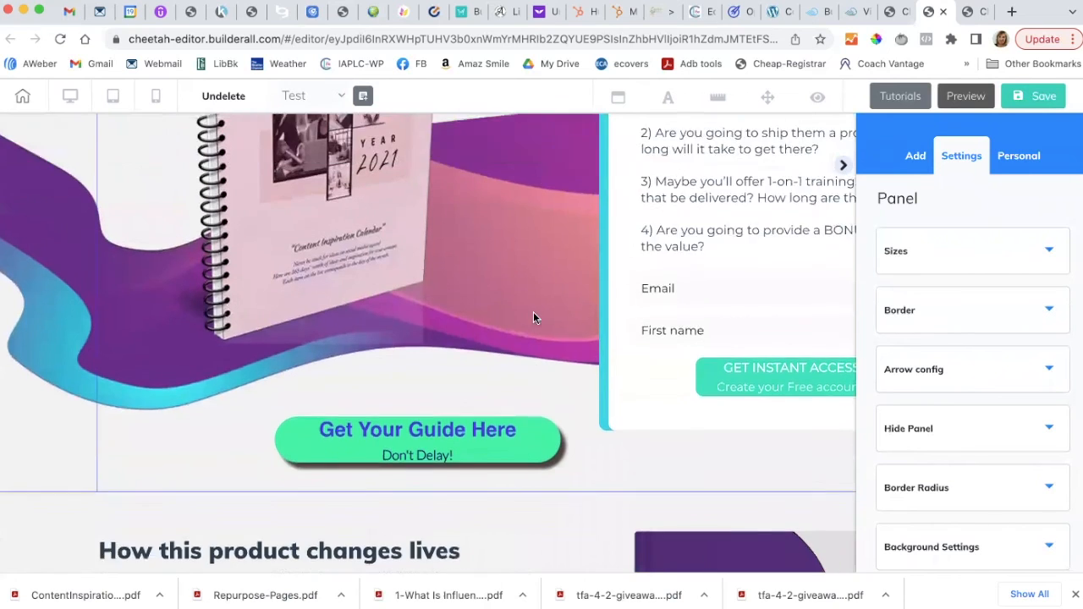
scroll(533, 318, "down", 6)
scroll(533, 311, "down", 8)
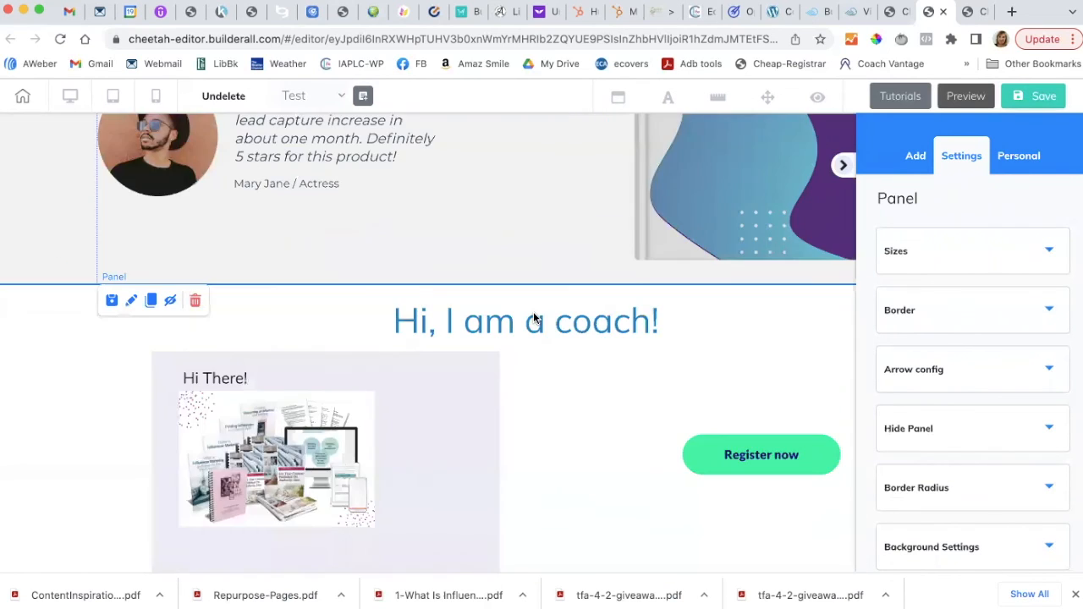
scroll(550, 308, "up", 2)
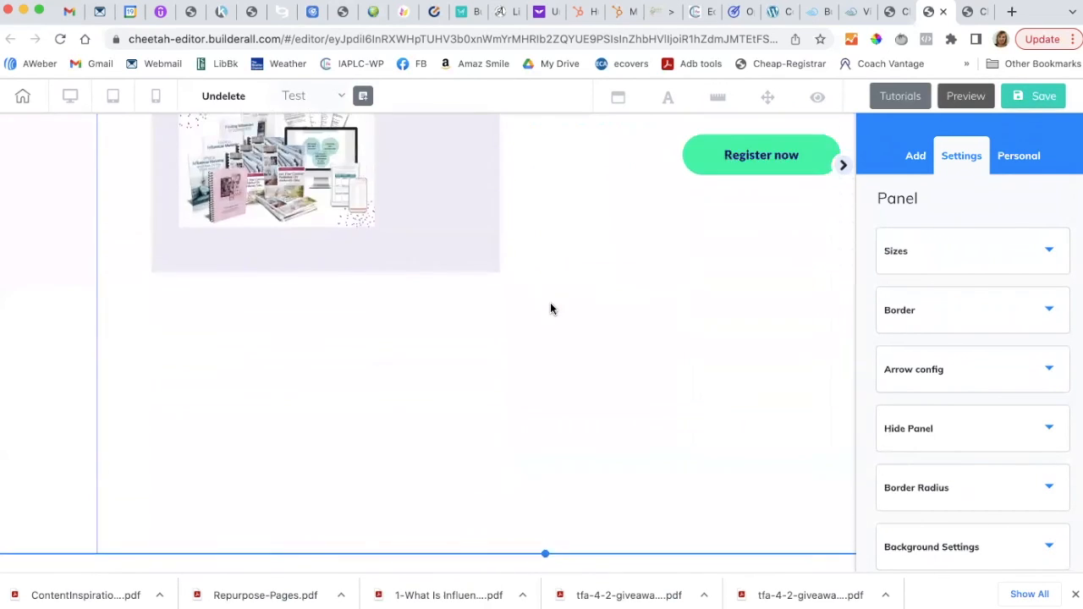
scroll(548, 305, "down", 2)
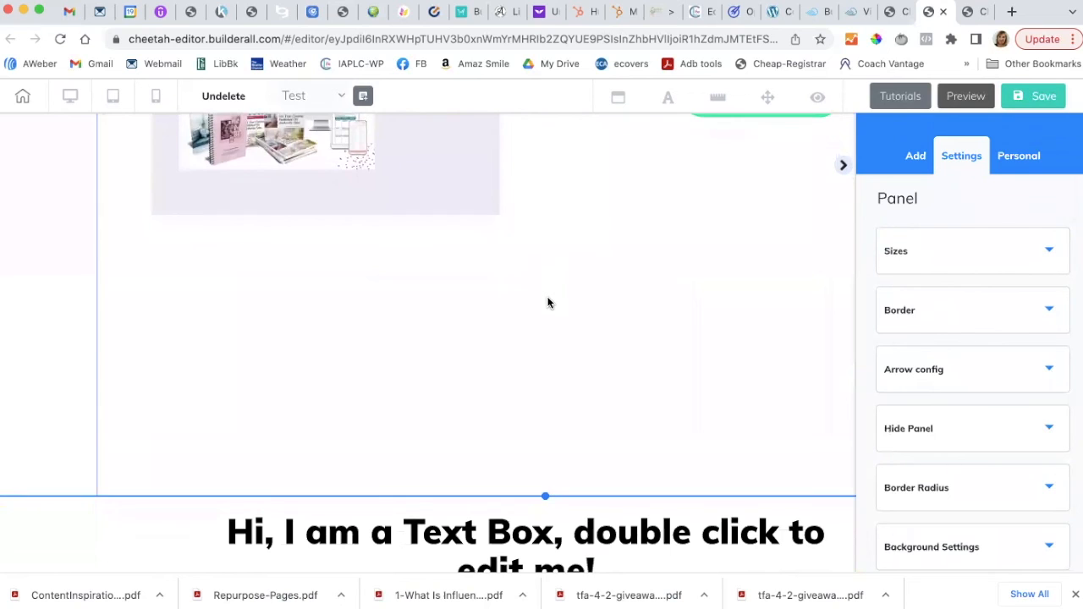
Raise the "Hi, I am a coach!" panel's lower edge to leave only a small gap below the "Hi There!" box.
scroll(547, 303, "down", 2)
scroll(539, 331, "up", 1)
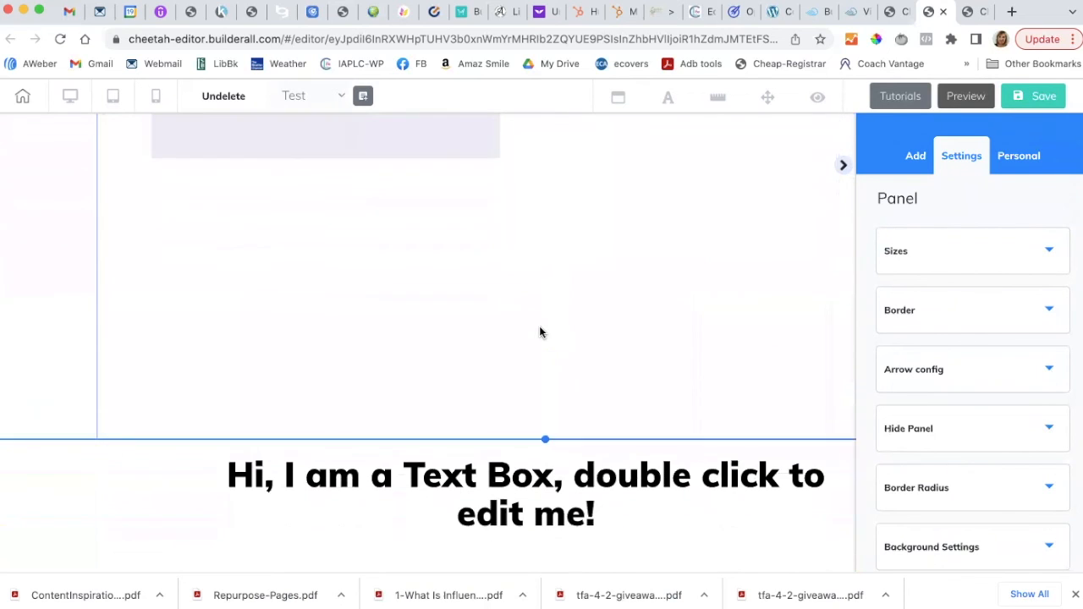
left_click_drag(539, 400, 520, 262)
scroll(542, 217, "up", 3)
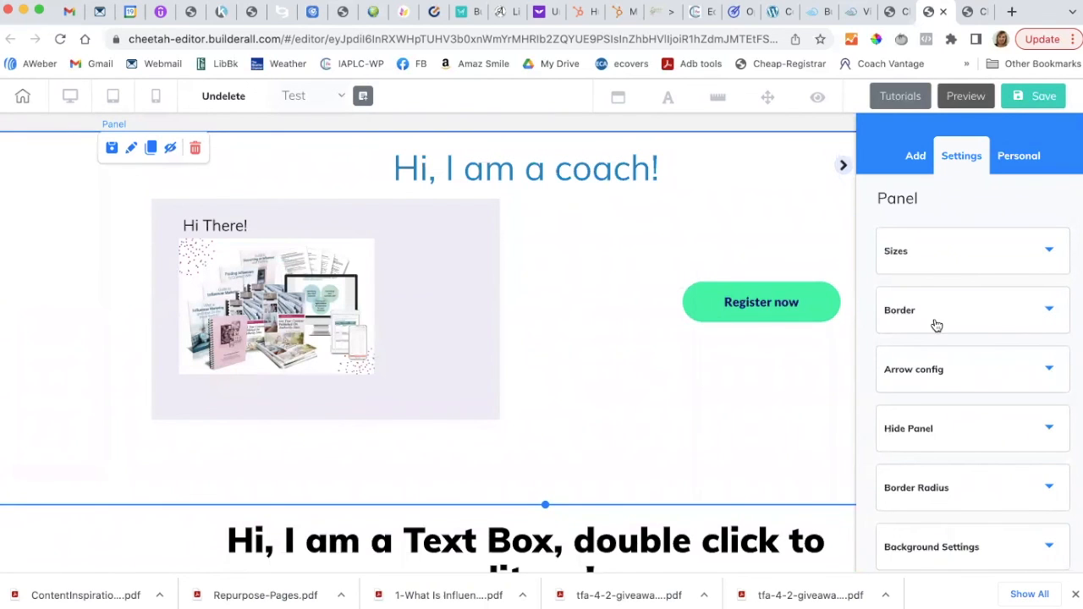
Set the "Hi, I am a coach!" panel's background to the solid color with hex B9005C.
scroll(971, 373, "down", 3)
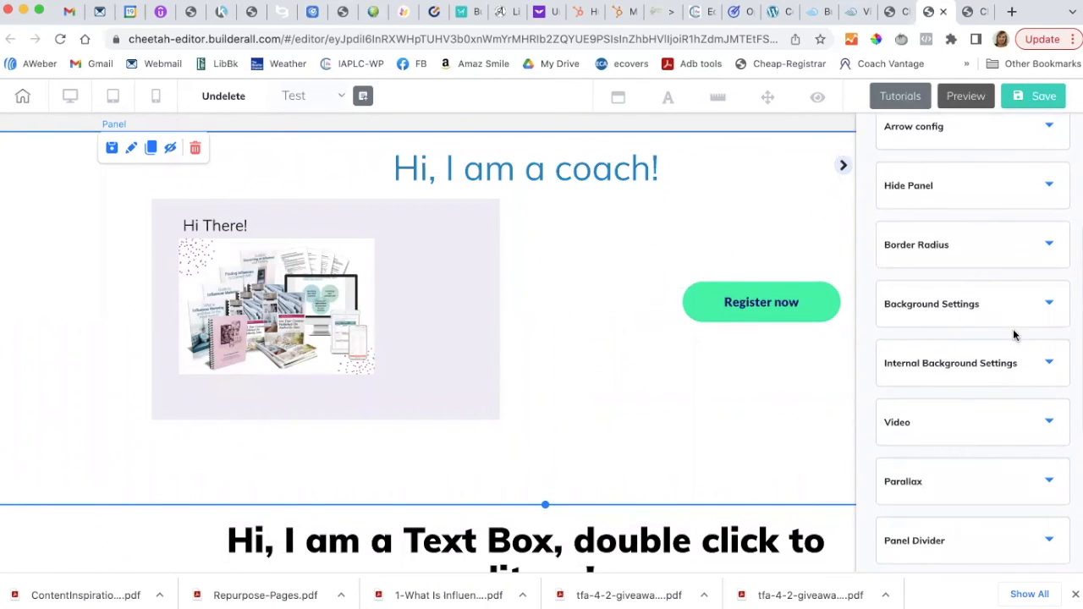
scroll(950, 331, "up", 3)
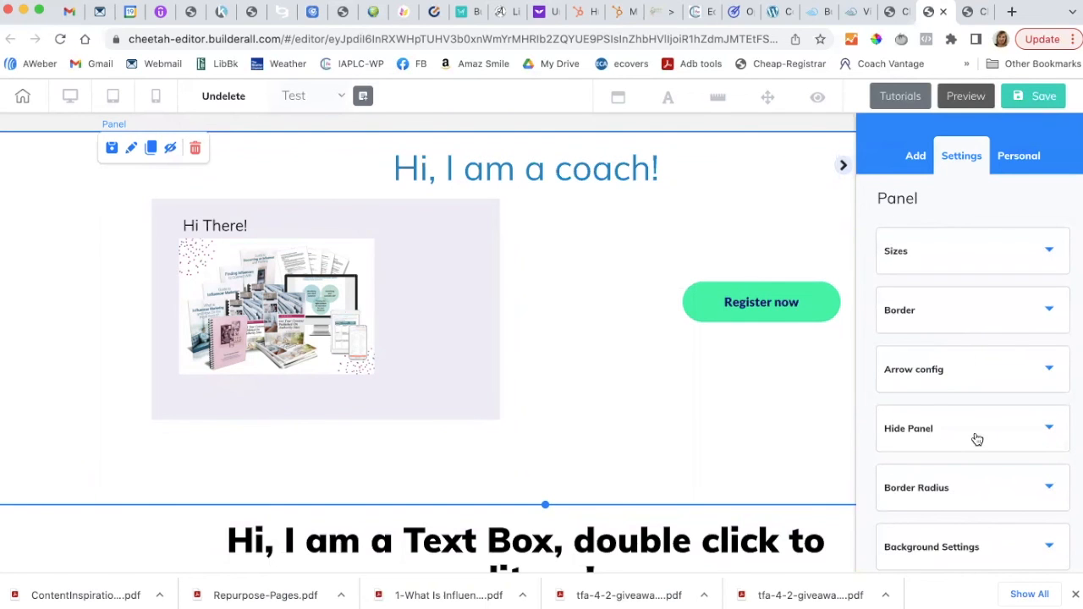
scroll(976, 437, "down", 3)
scroll(977, 439, "down", 1)
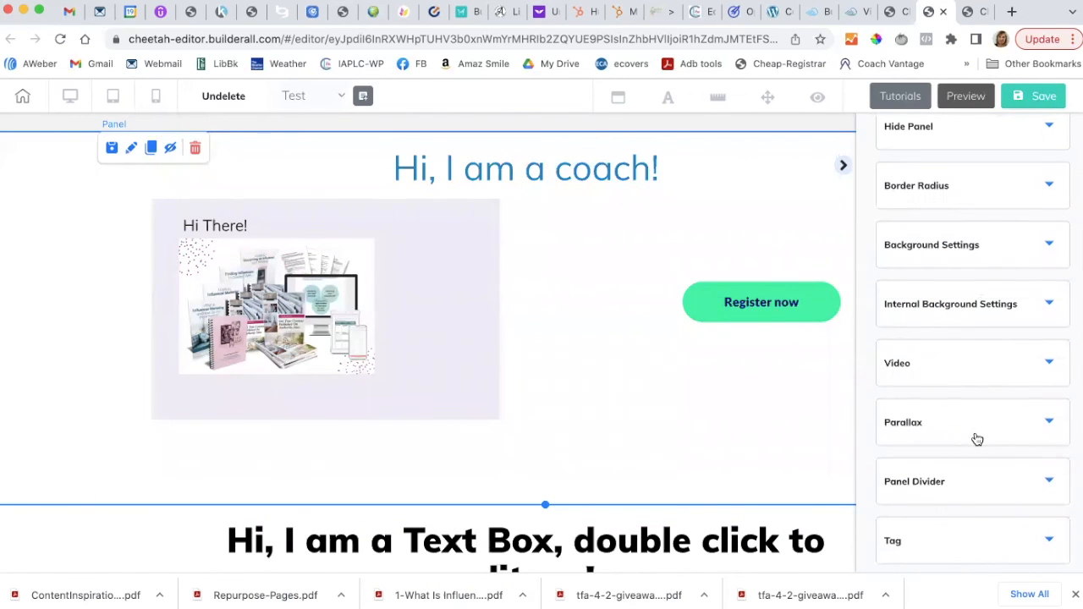
scroll(978, 439, "up", 1)
left_click(1049, 350)
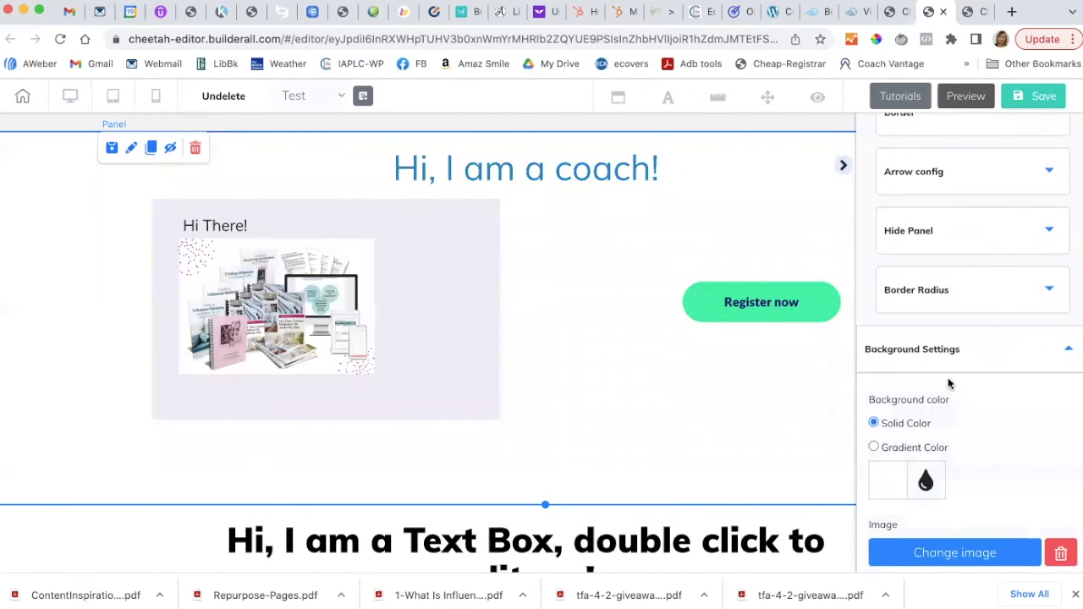
scroll(948, 383, "down", 1)
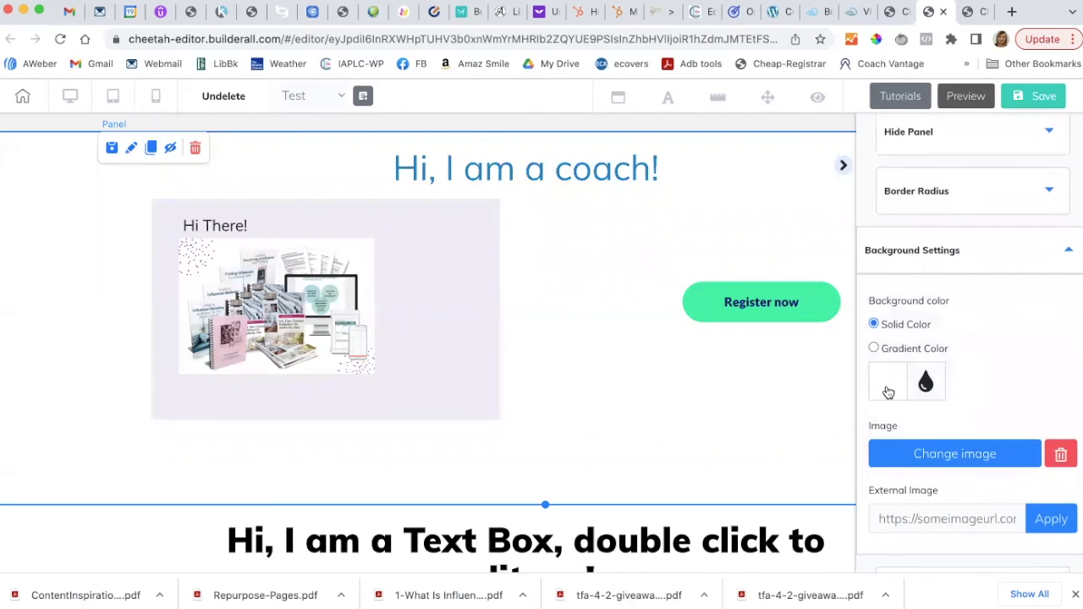
left_click(888, 393)
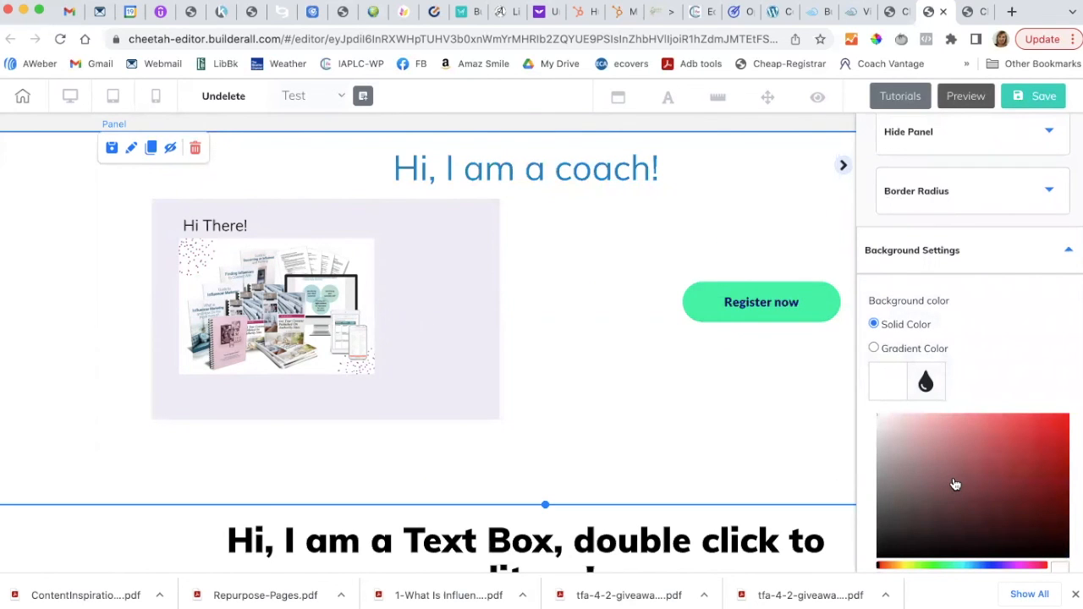
scroll(975, 517, "down", 1)
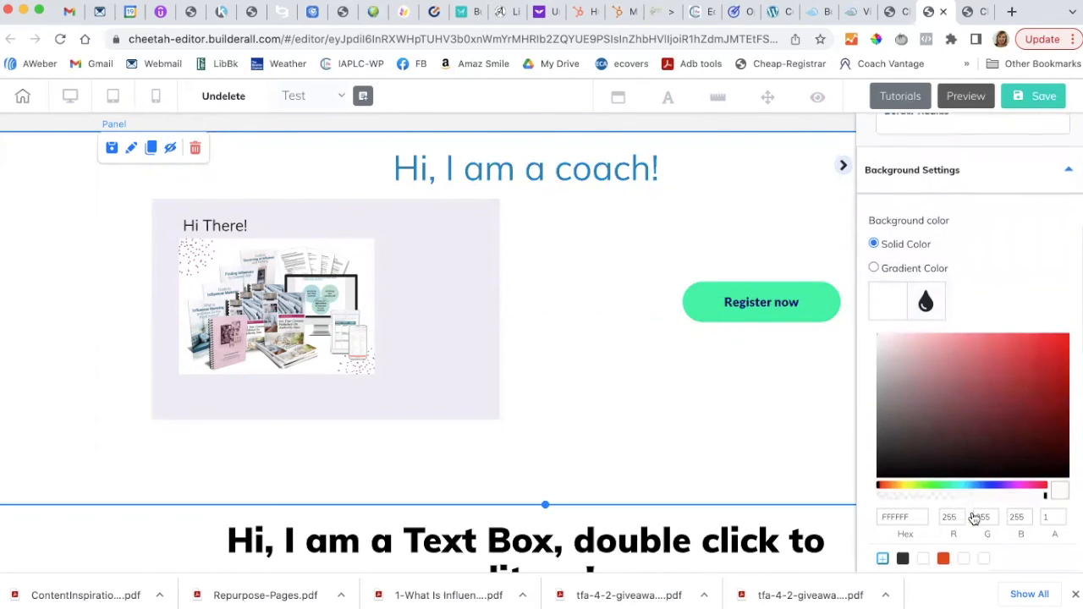
left_click_drag(911, 498, 881, 499)
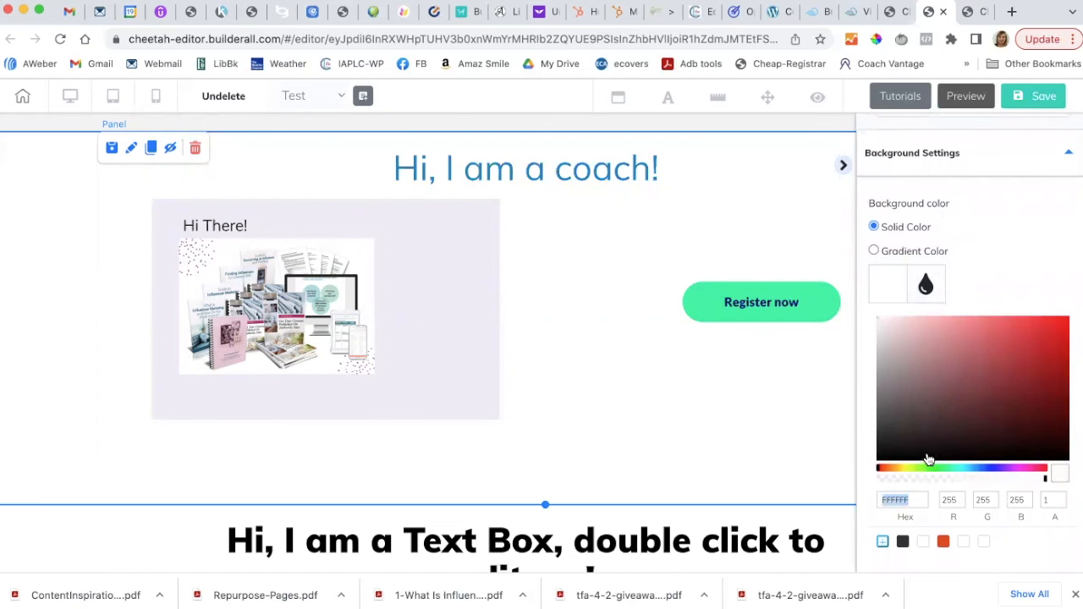
type("b9005c")
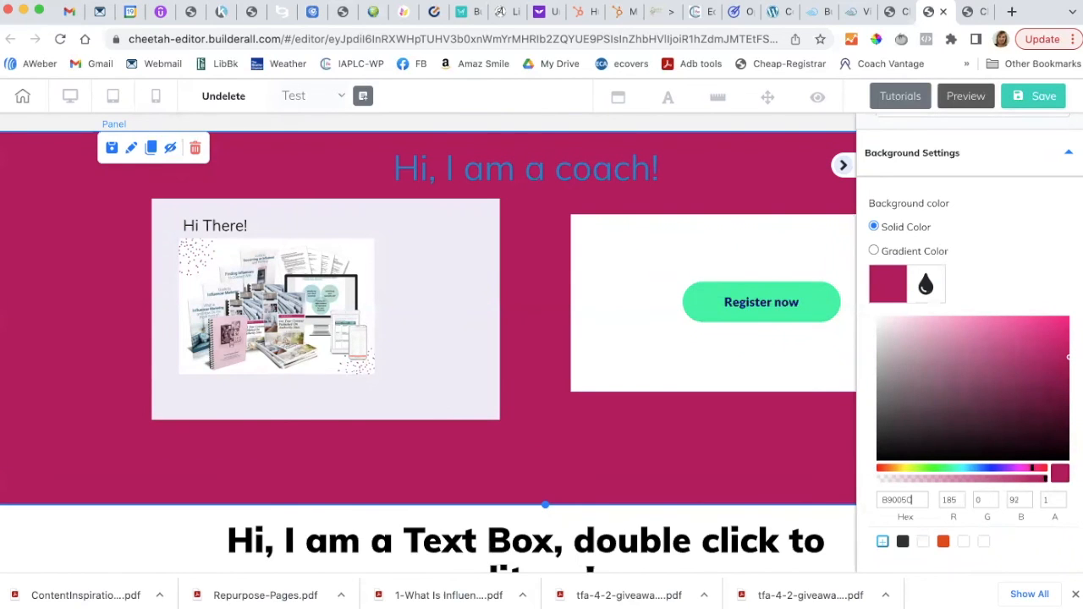
Soften the "Hi, I am a coach!" panel's background to a muted, greyish pink, hex B87998.
left_click(991, 383)
left_click(959, 352)
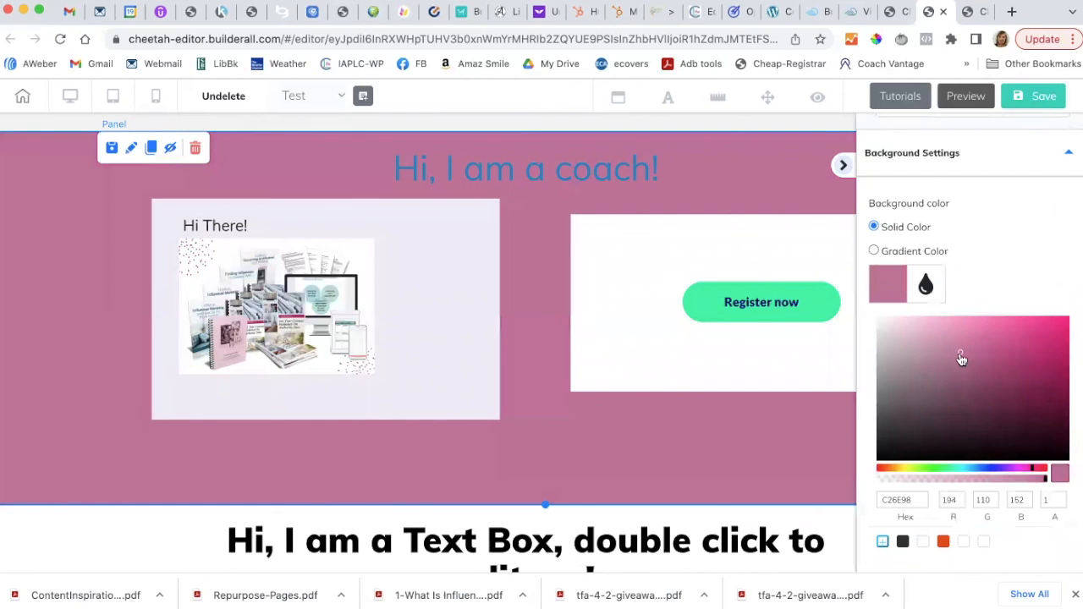
left_click(947, 338)
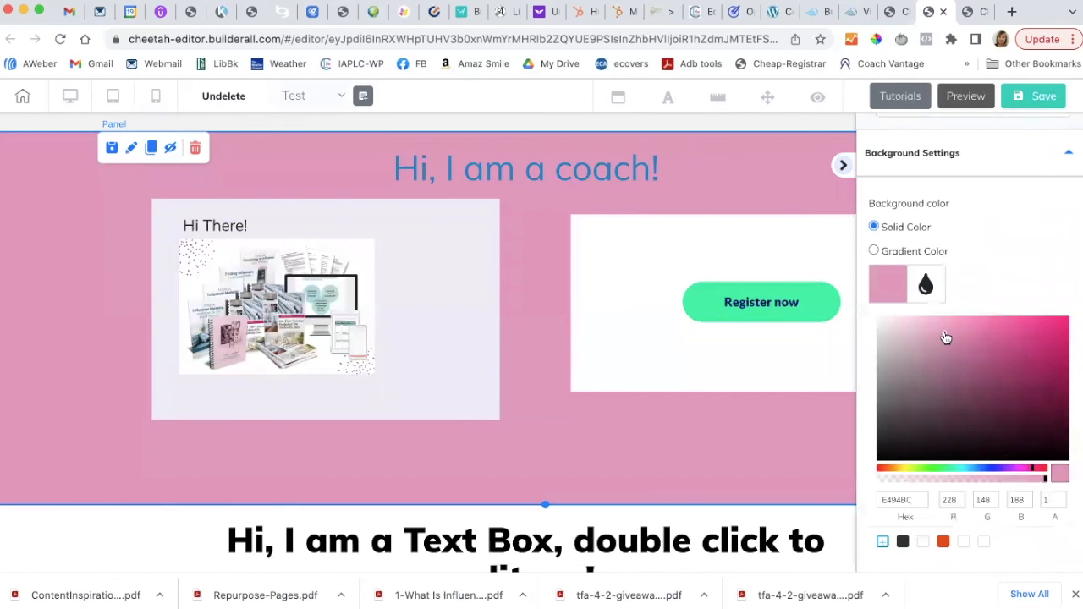
left_click(944, 358)
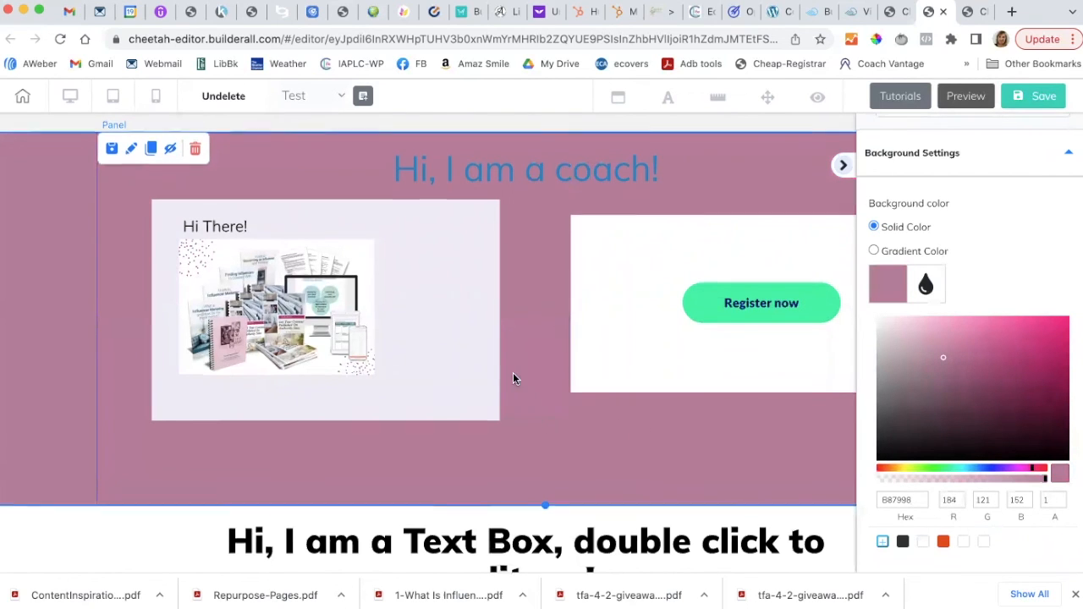
Change the "Hi, I am a coach!" heading's text color to white.
scroll(513, 372, "up", 15)
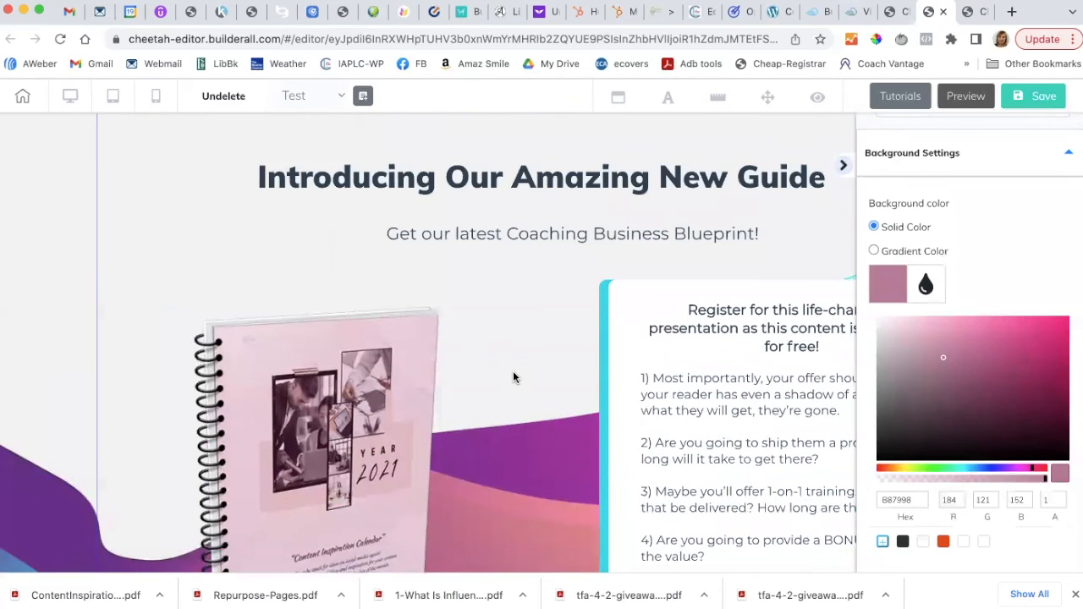
scroll(513, 377, "down", 10)
scroll(513, 377, "down", 4)
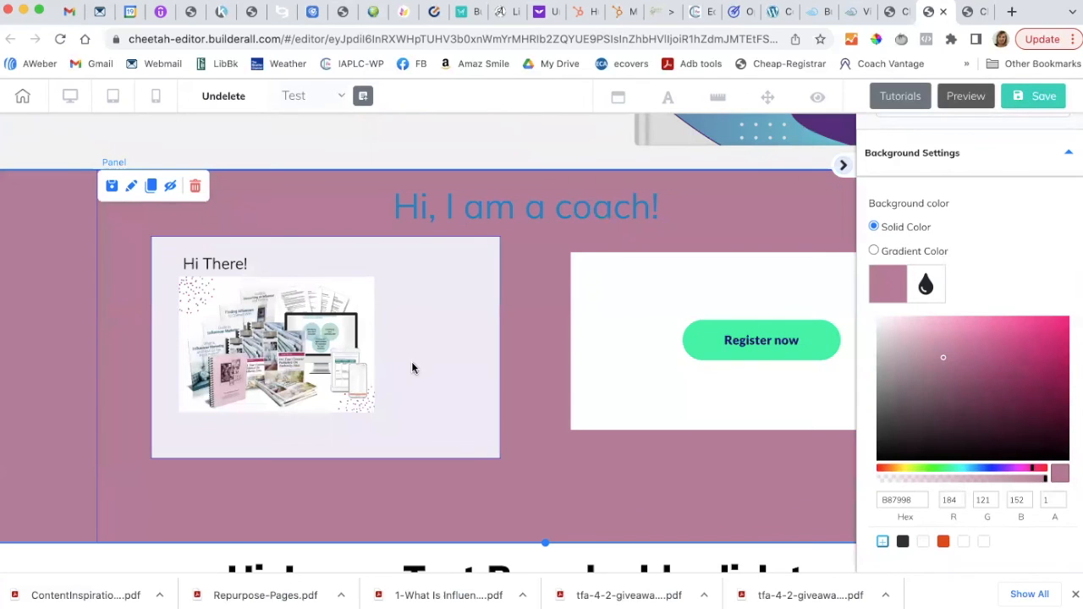
left_click(471, 219)
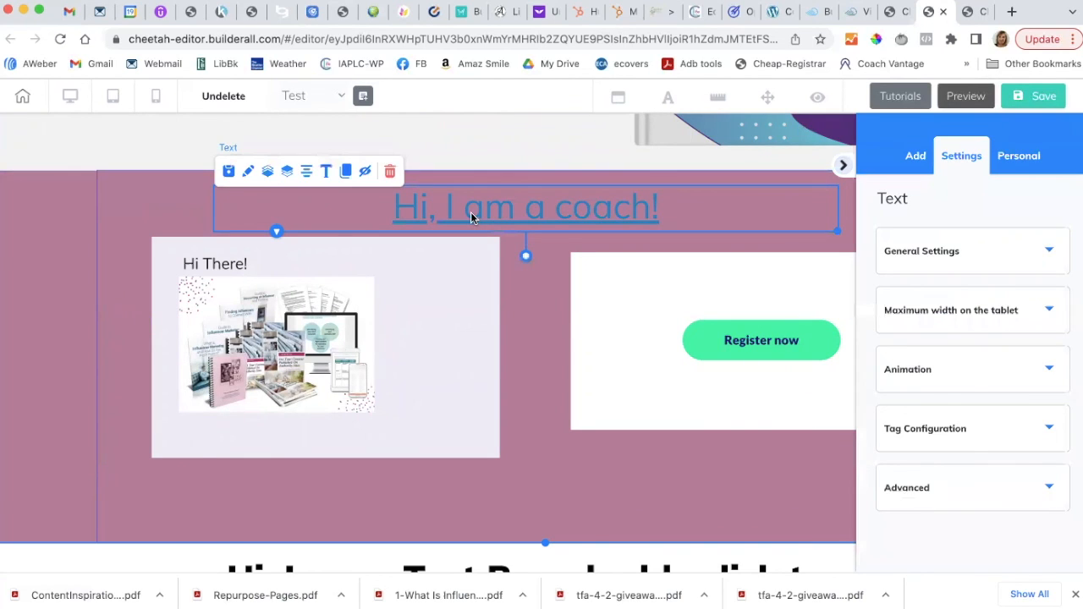
left_click(250, 175)
left_click_drag(662, 206, 393, 206)
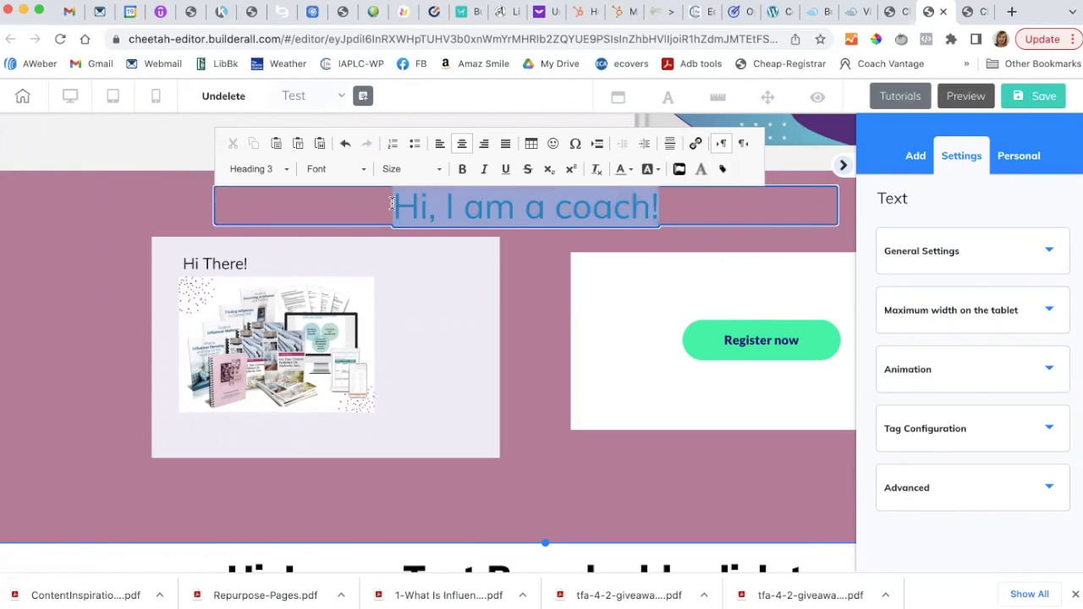
left_click(623, 170)
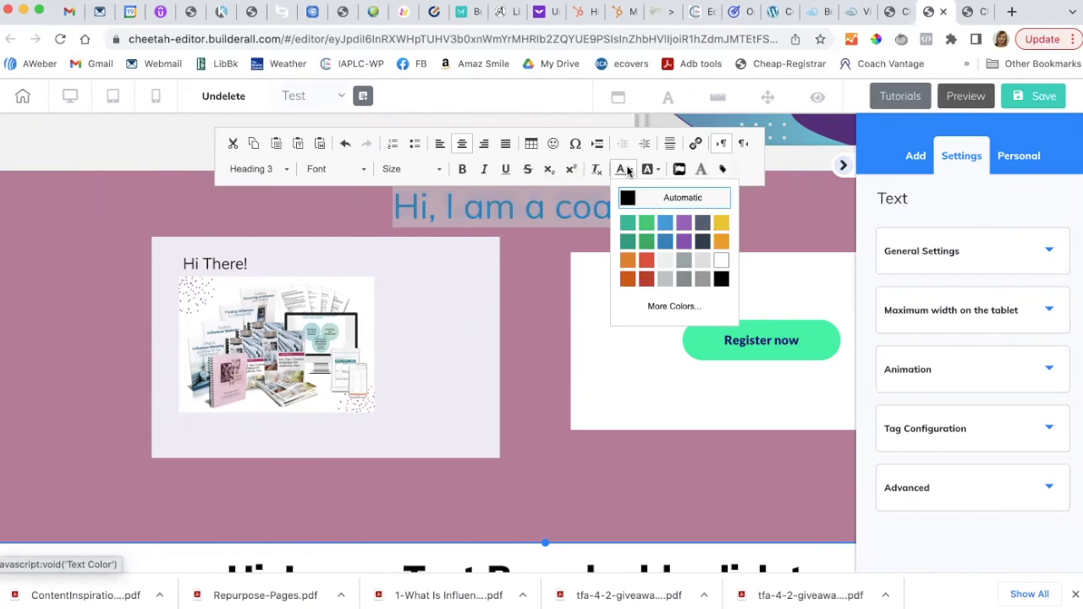
left_click(721, 262)
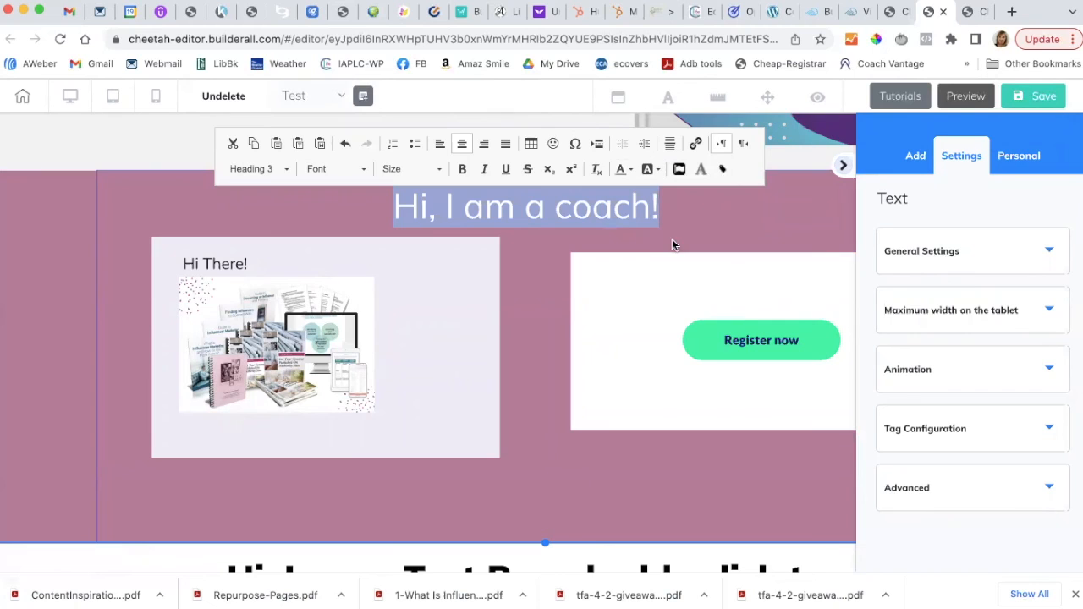
left_click(531, 363)
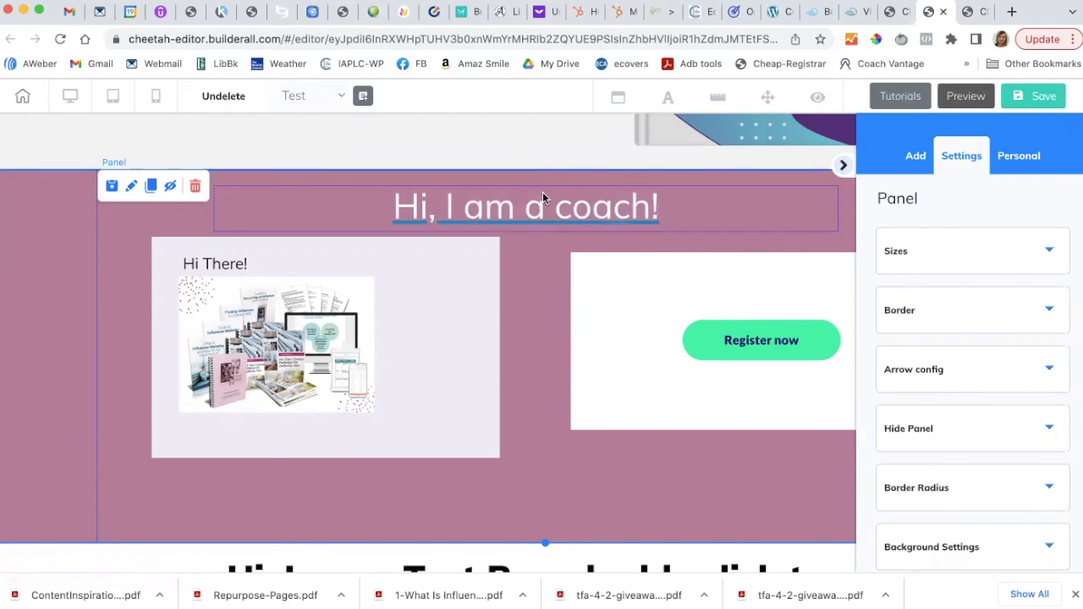
Review the page from the recolored coach panel up to the guide cover and its registration form.
scroll(522, 472, "down", 2)
scroll(523, 472, "up", 3)
scroll(522, 473, "up", 15)
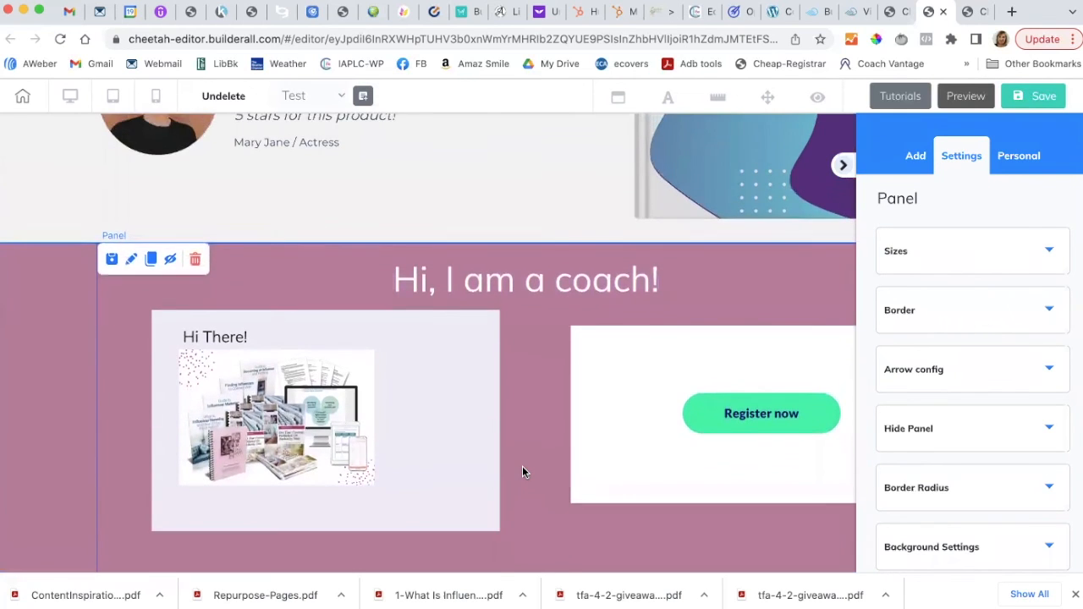
scroll(522, 472, "up", 5)
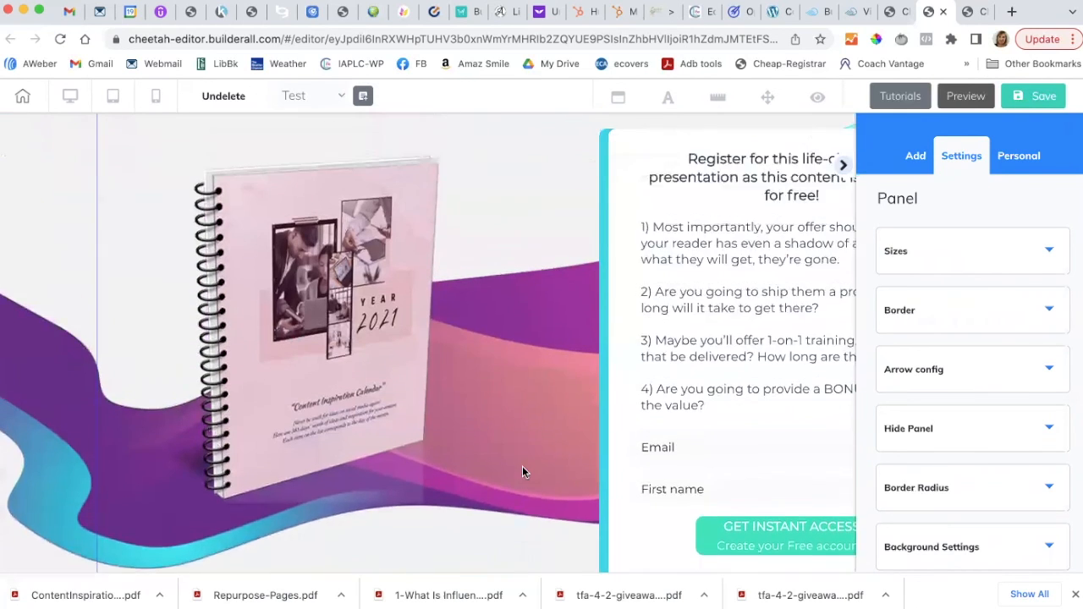
scroll(522, 472, "down", 2)
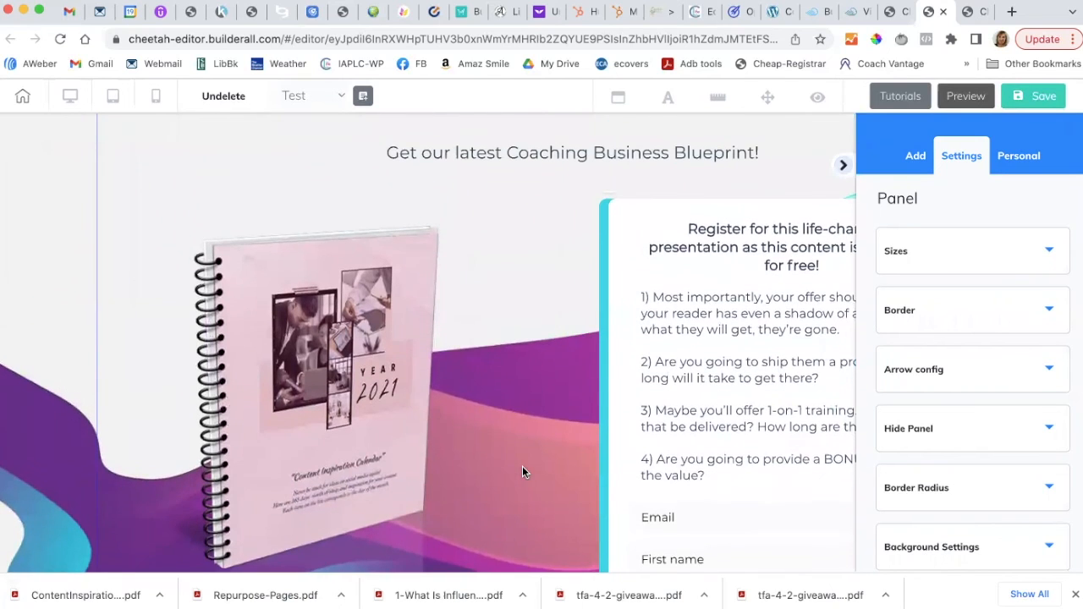
scroll(522, 472, "down", 5)
scroll(522, 472, "up", 4)
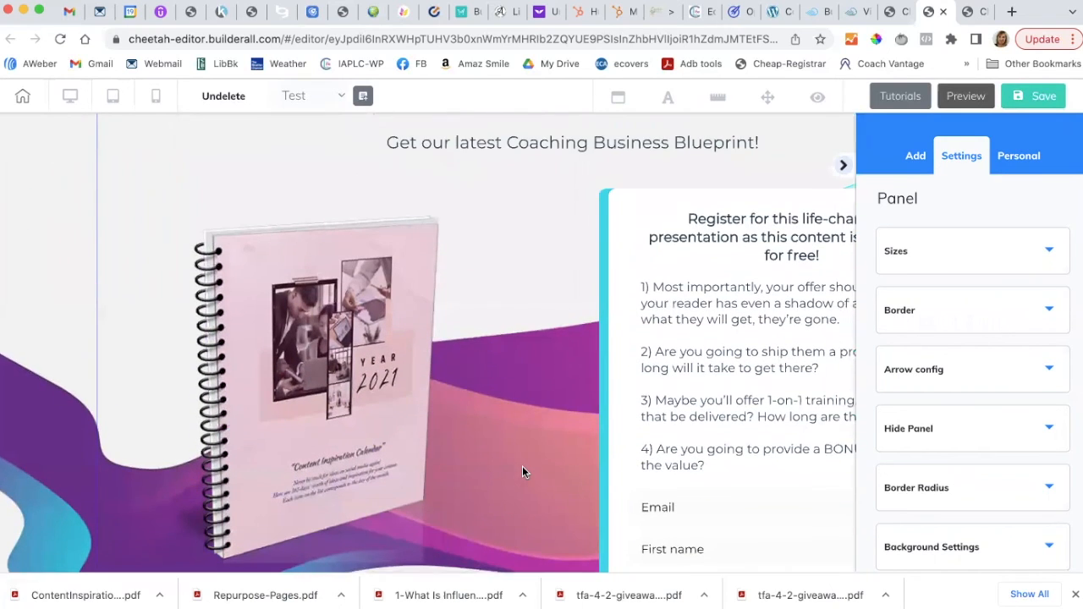
scroll(523, 473, "down", 1)
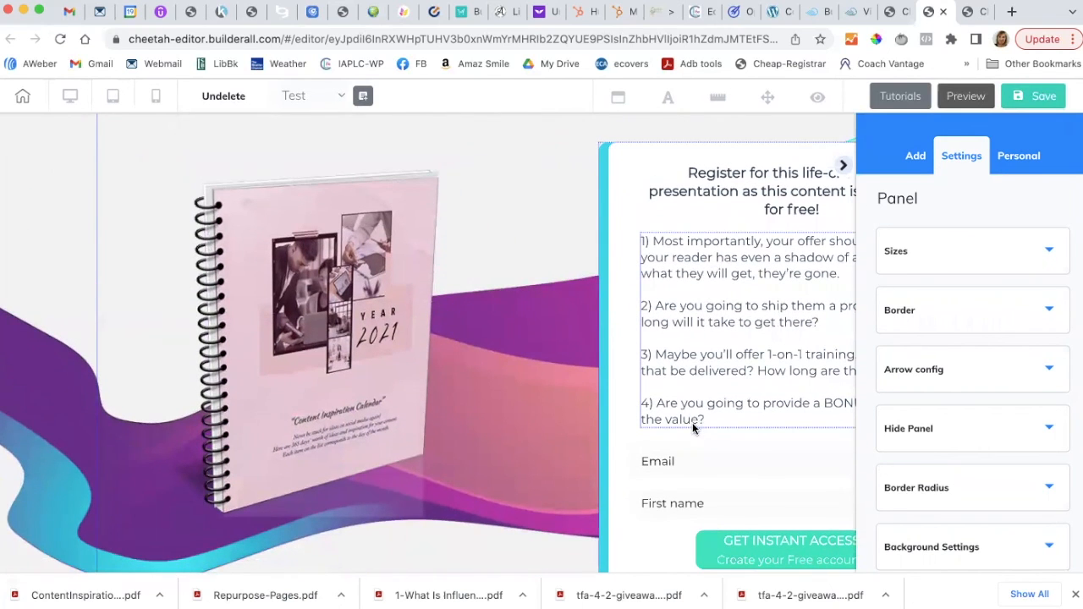
Examine the MailingBoss opt-in form's general settings and its other available setting groups.
left_click(725, 458)
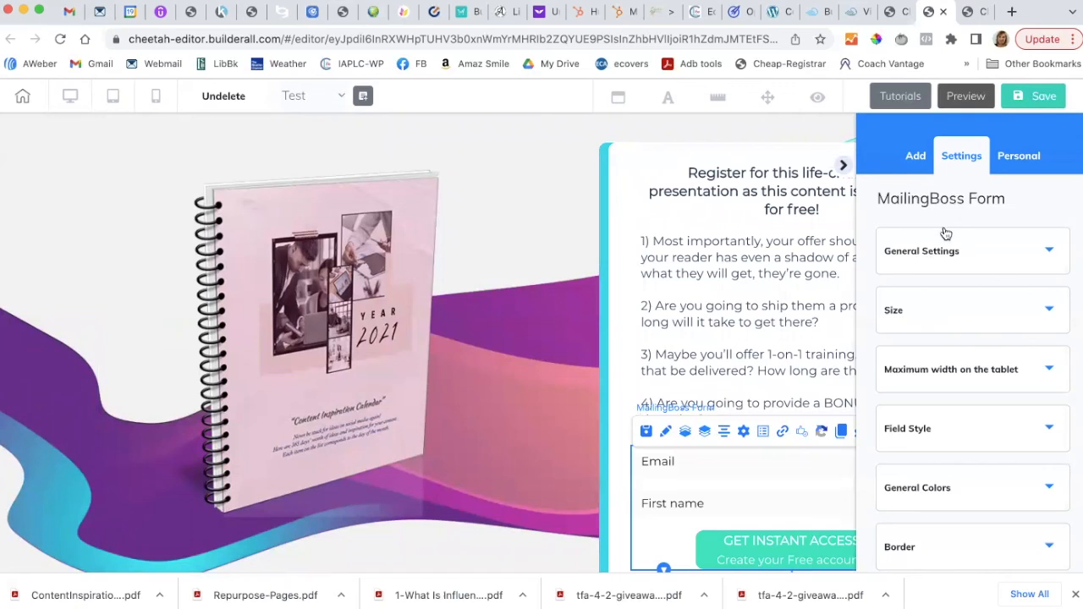
left_click(1047, 253)
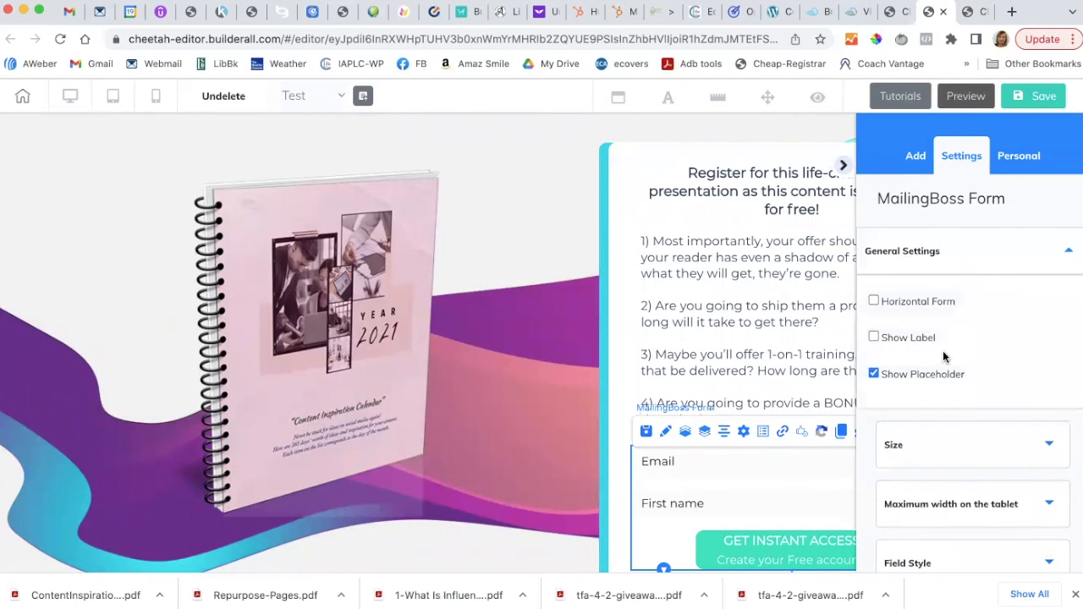
left_click(1072, 254)
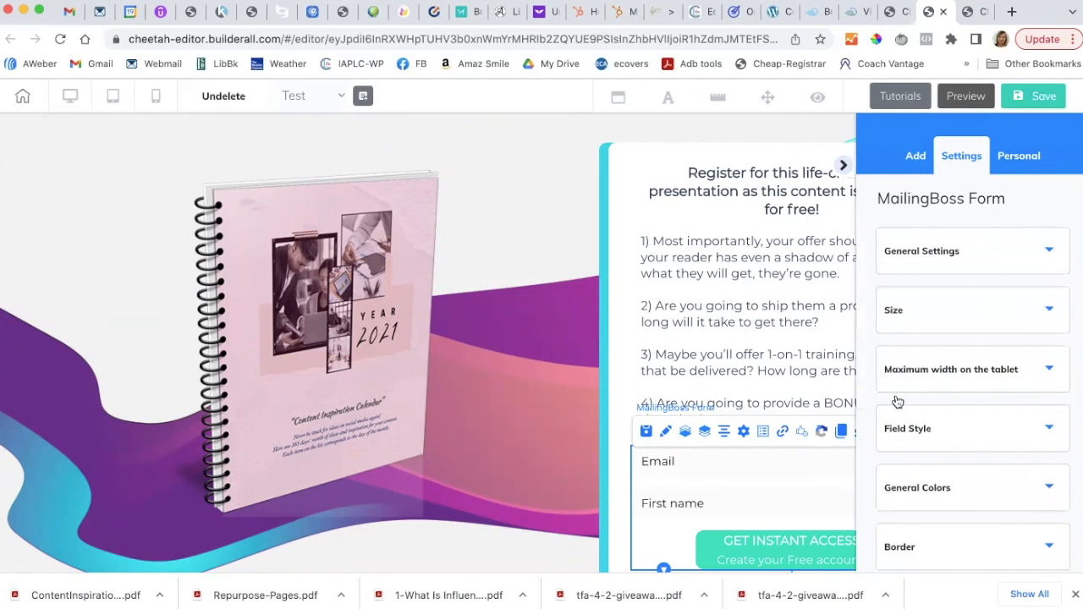
scroll(909, 502, "down", 5)
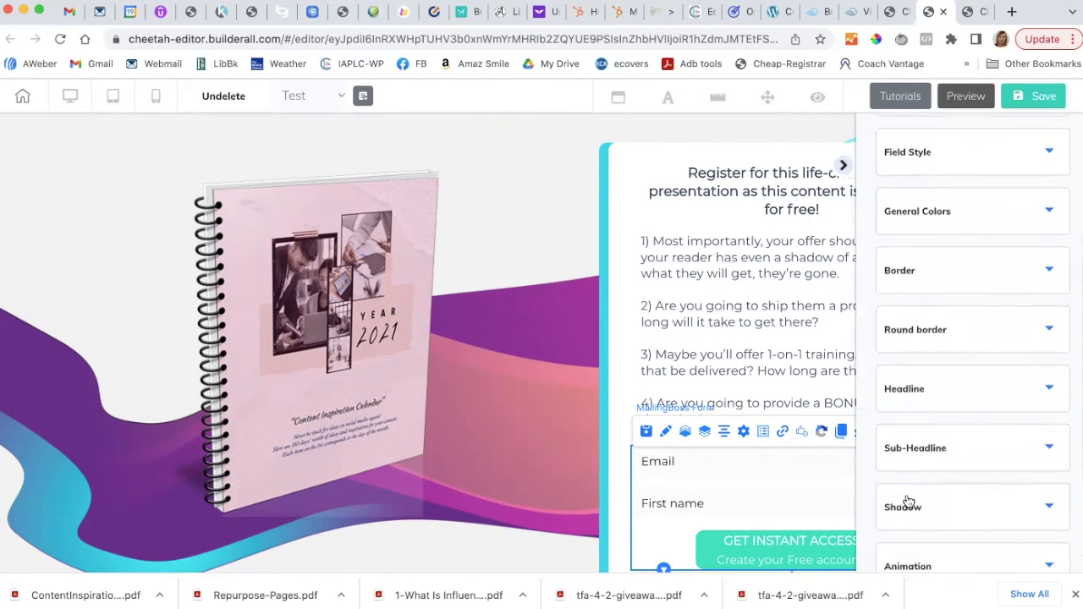
scroll(908, 500, "up", 5)
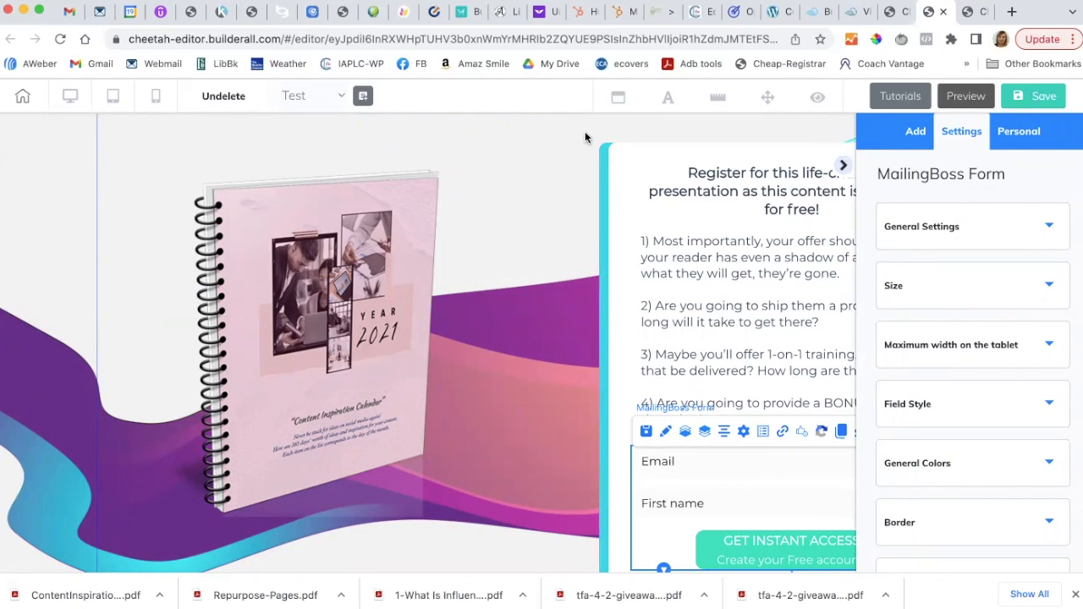
Switch to the Builderall plans page and review the monthly prices and features of the plans.
left_click(815, 14)
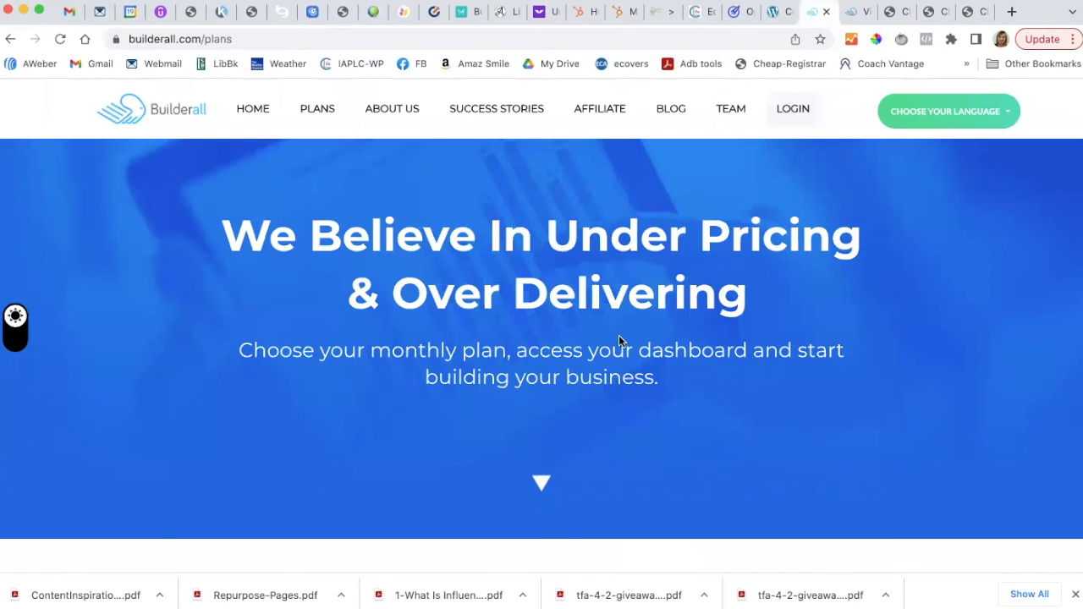
scroll(618, 335, "down", 10)
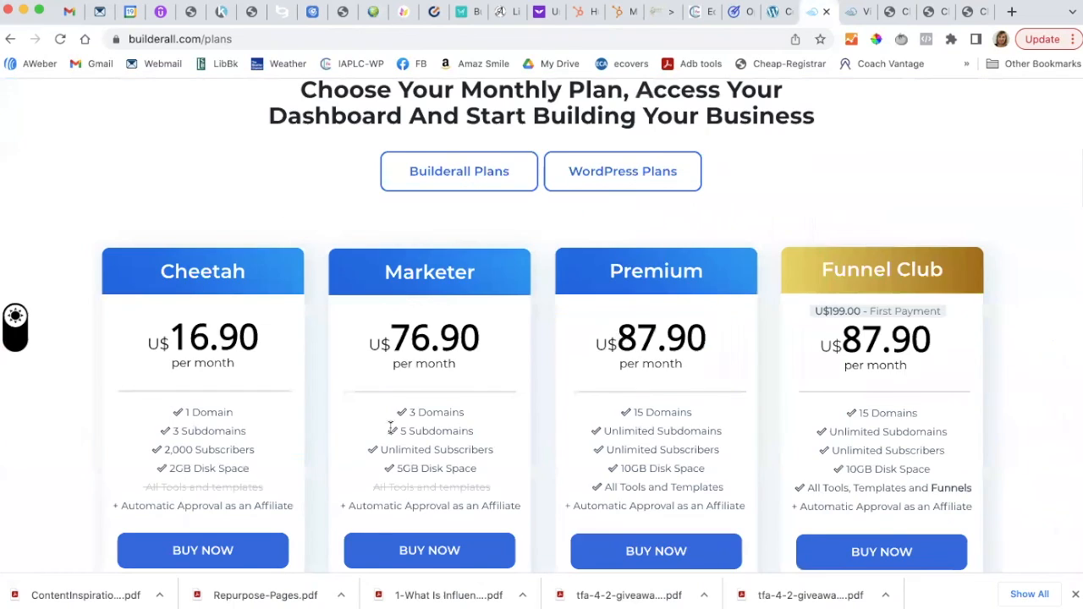
scroll(216, 330, "down", 1)
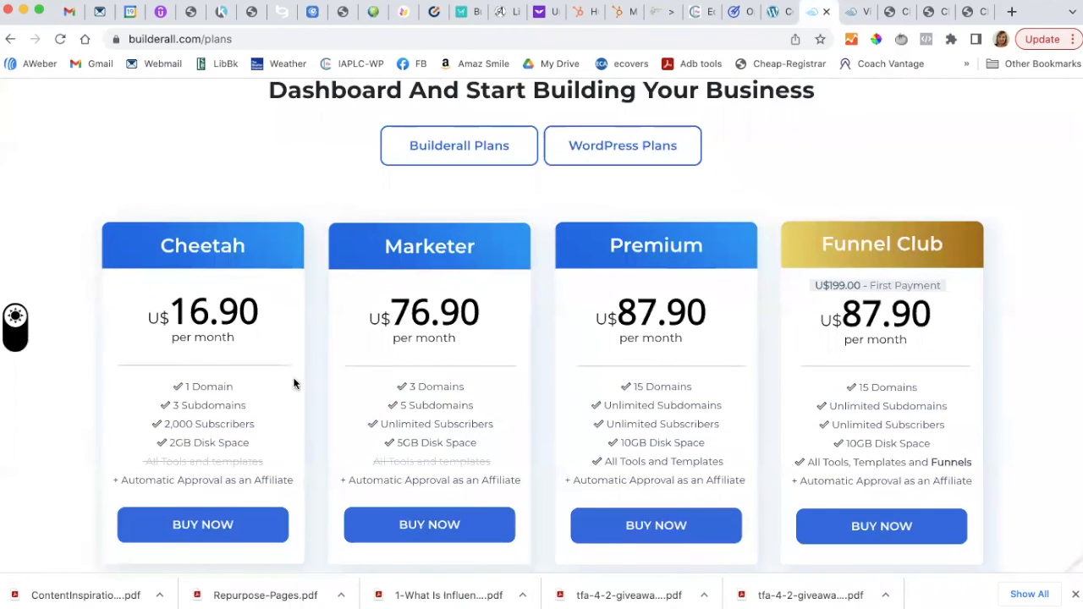